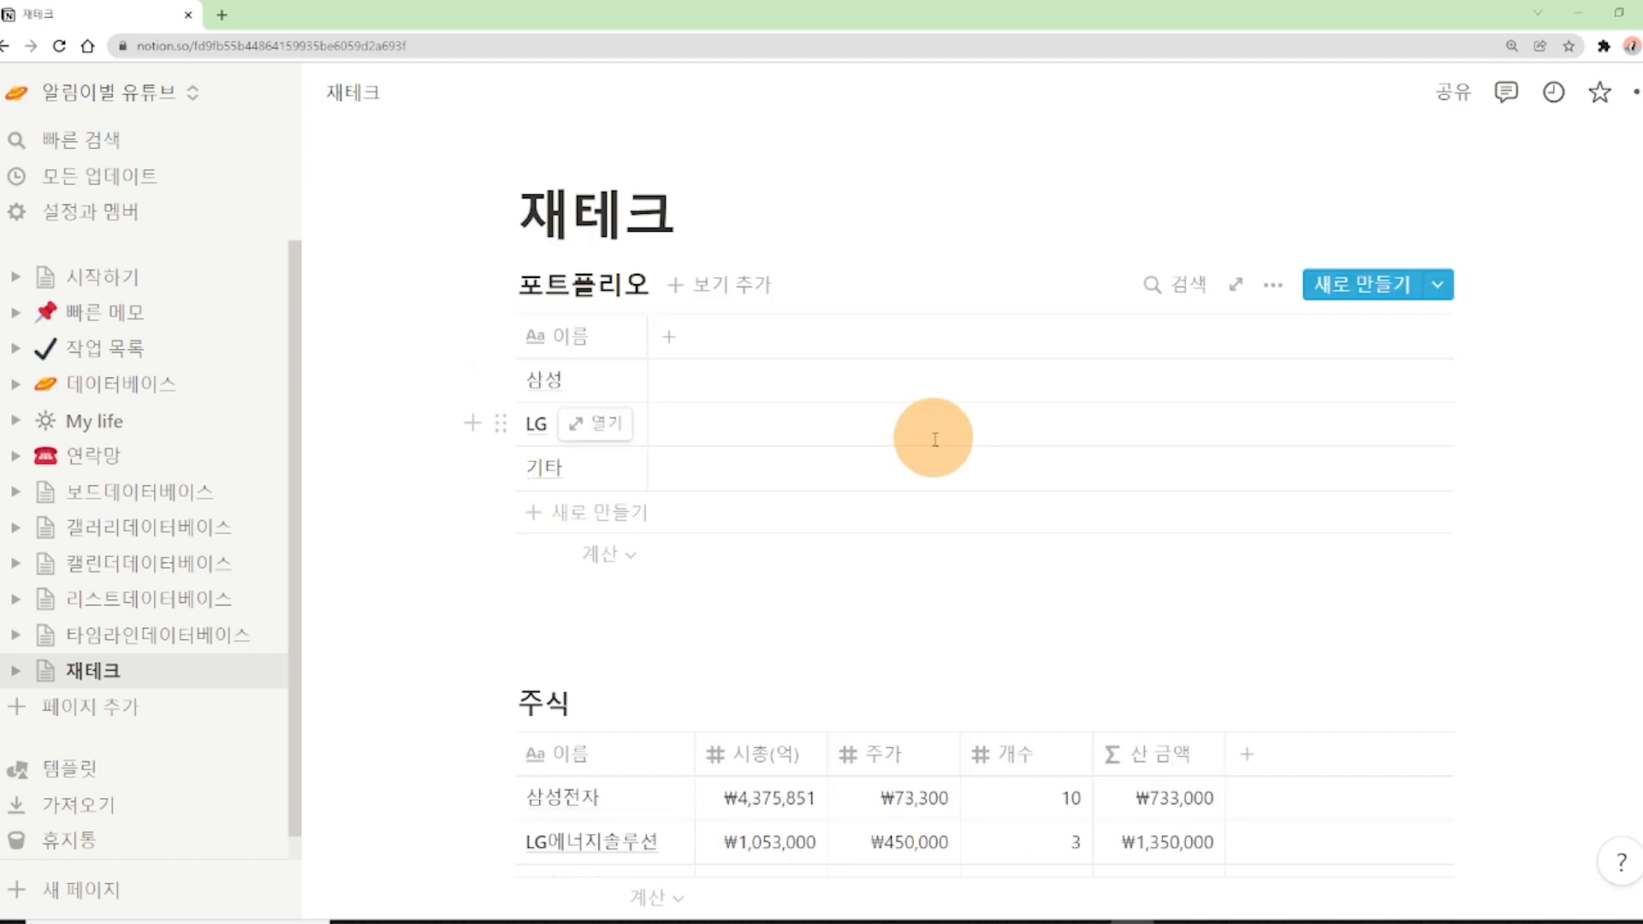
# Step: Examine the 포트폴리오 and 주식 tables, including the sort rule applied to the stock list
pyautogui.scroll(2, 933, 437)
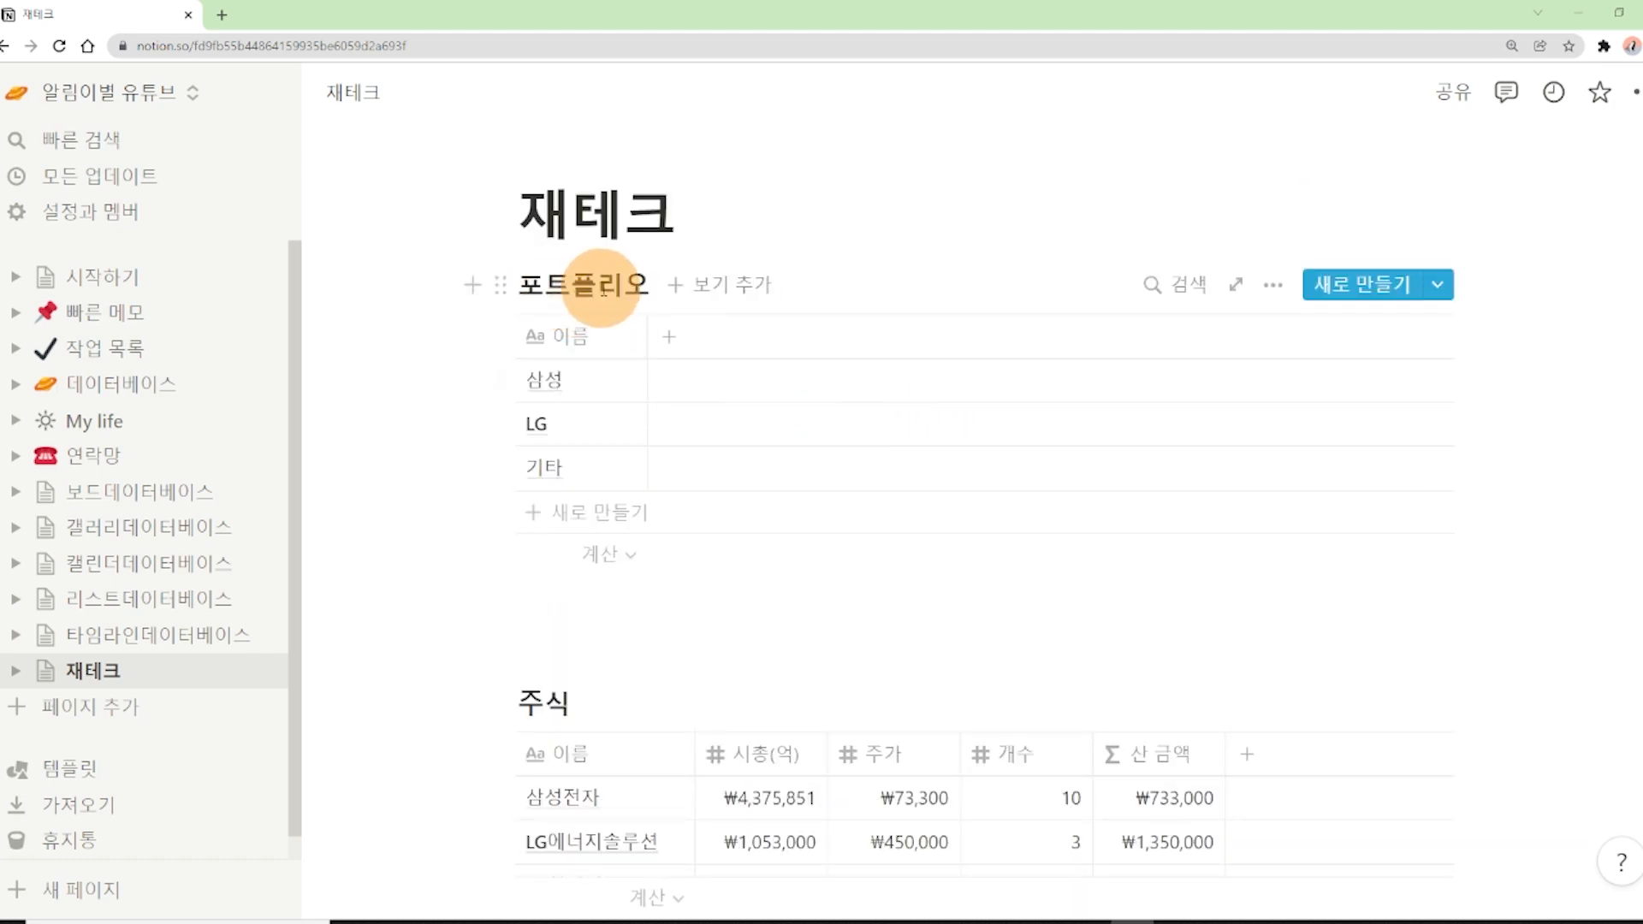
pyautogui.moveTo(524, 280); pyautogui.dragTo(643, 283)
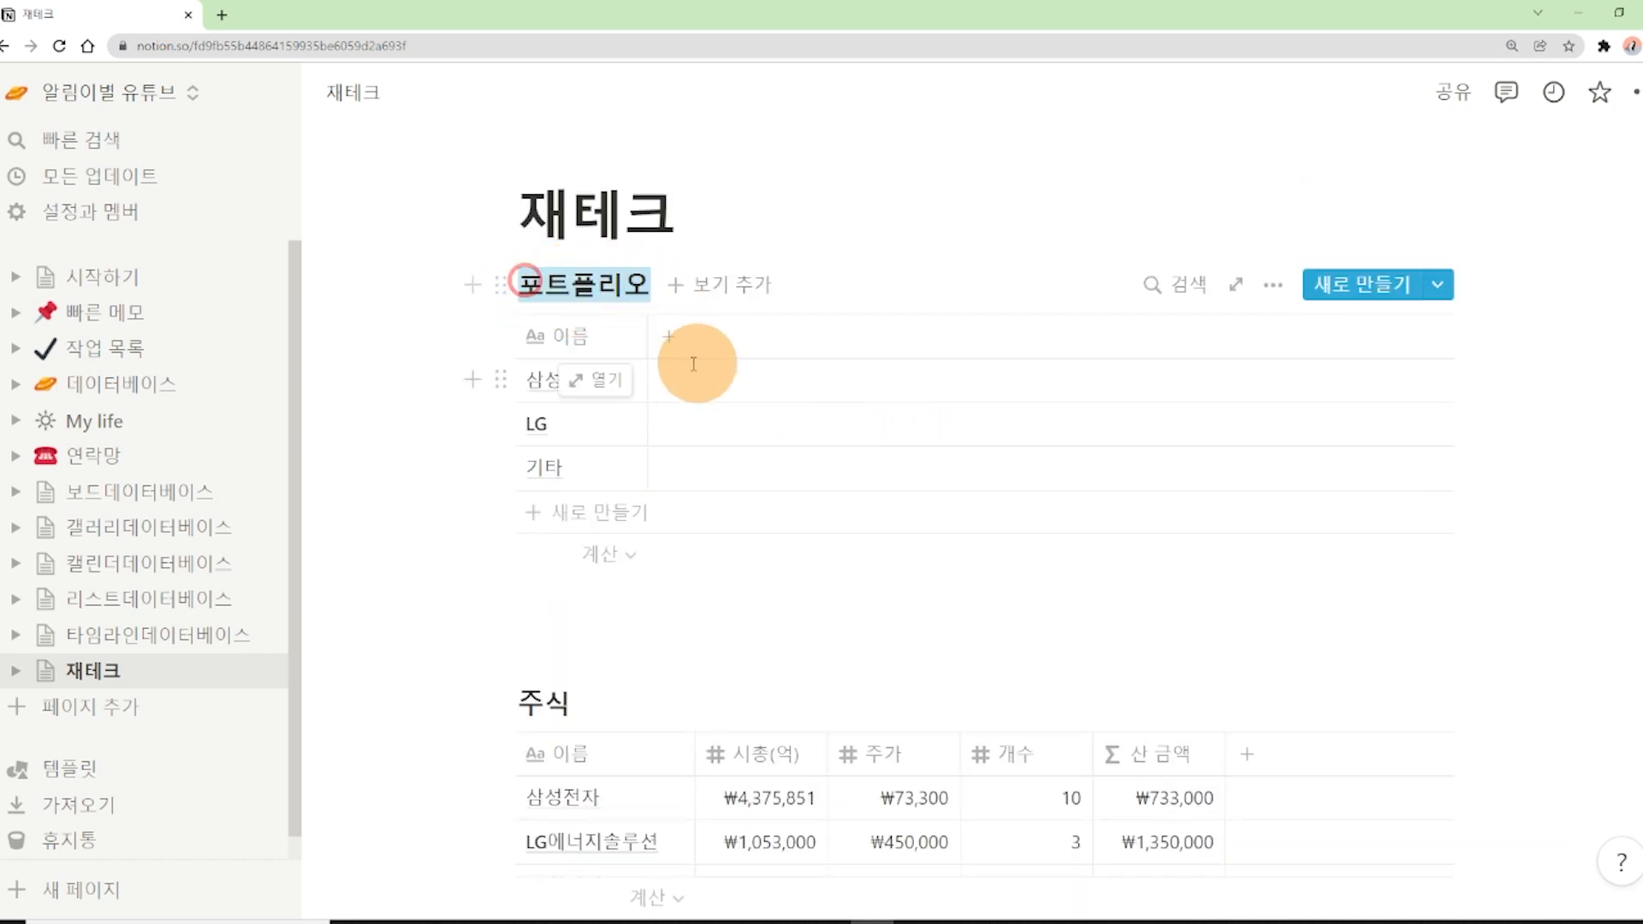
pyautogui.click(443, 462)
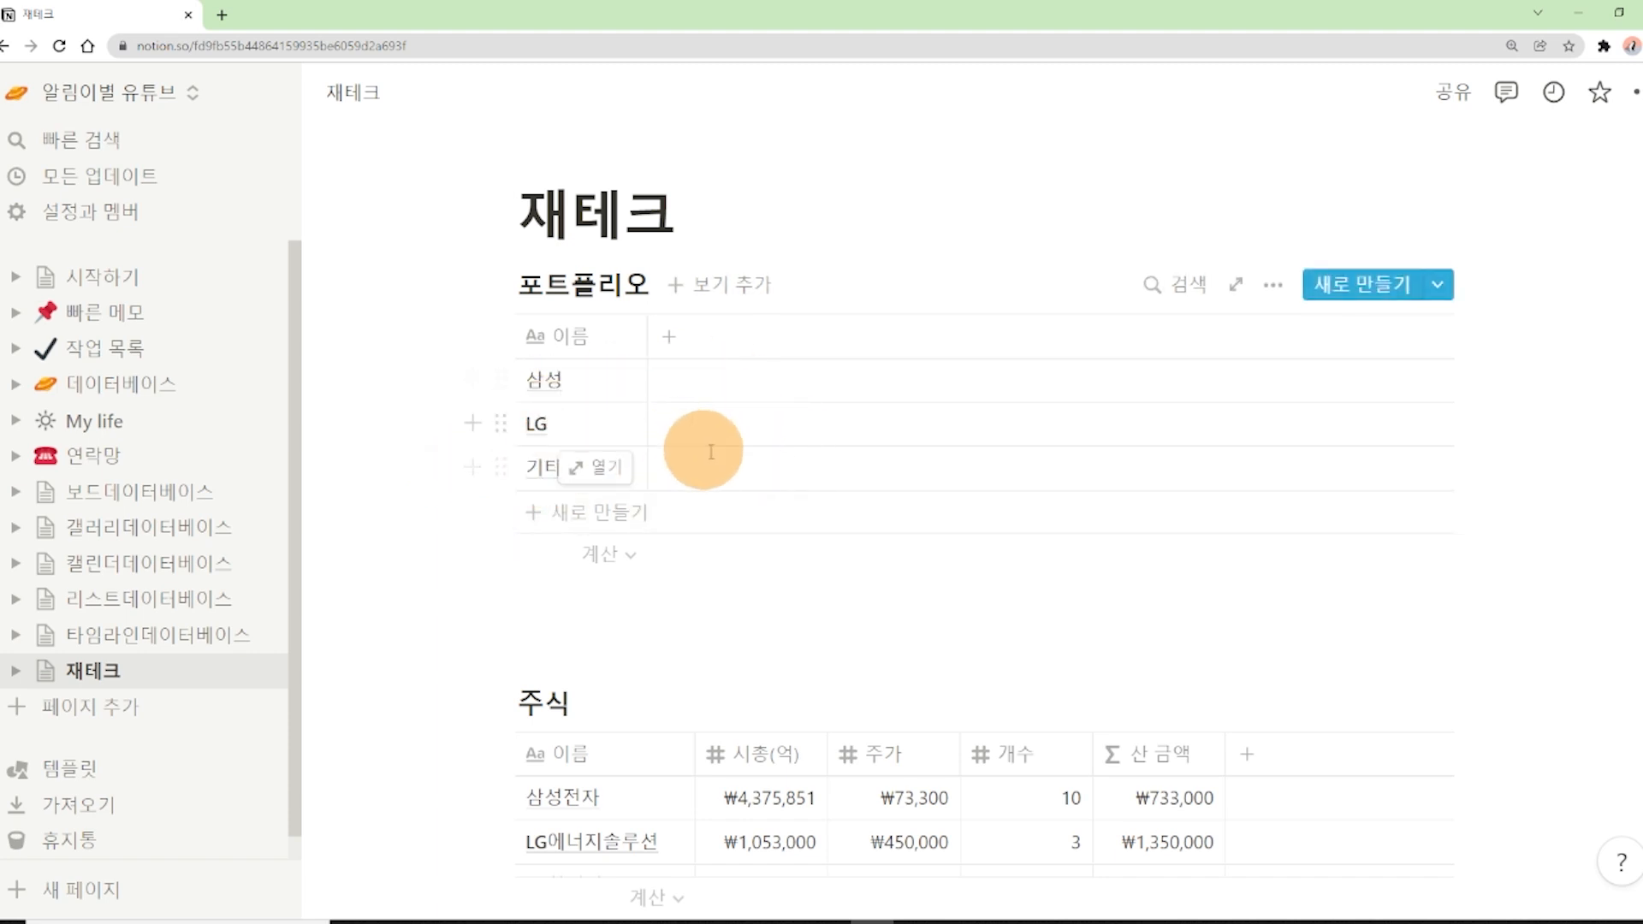
pyautogui.scroll(-3, 753, 467)
pyautogui.scroll(-1, 770, 477)
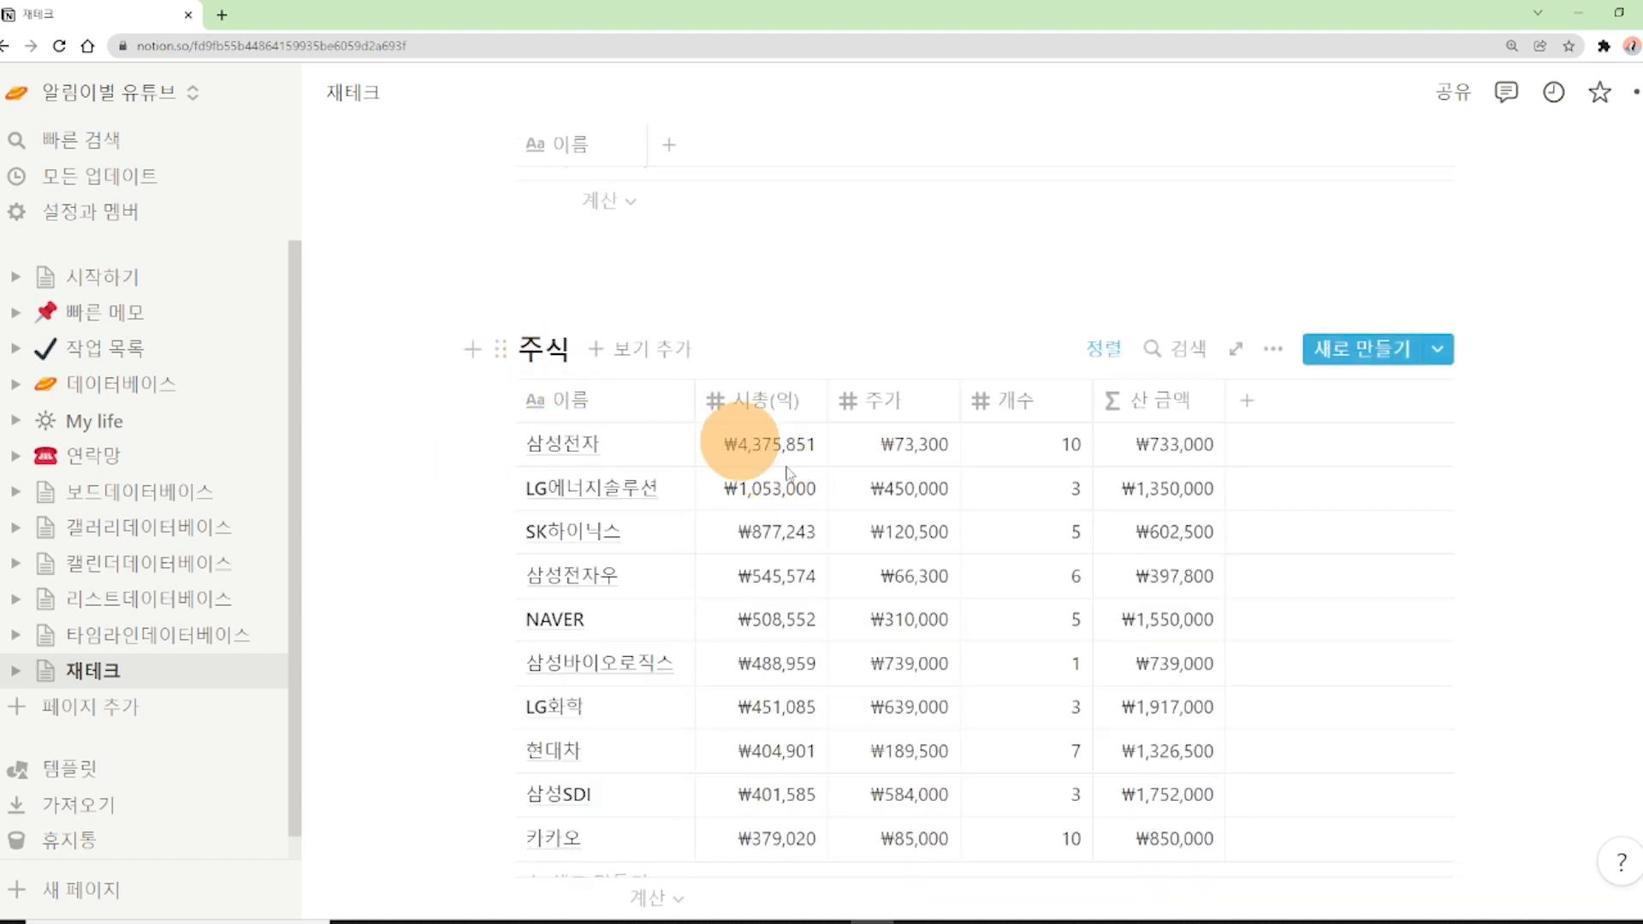
pyautogui.scroll(-1, 1093, 620)
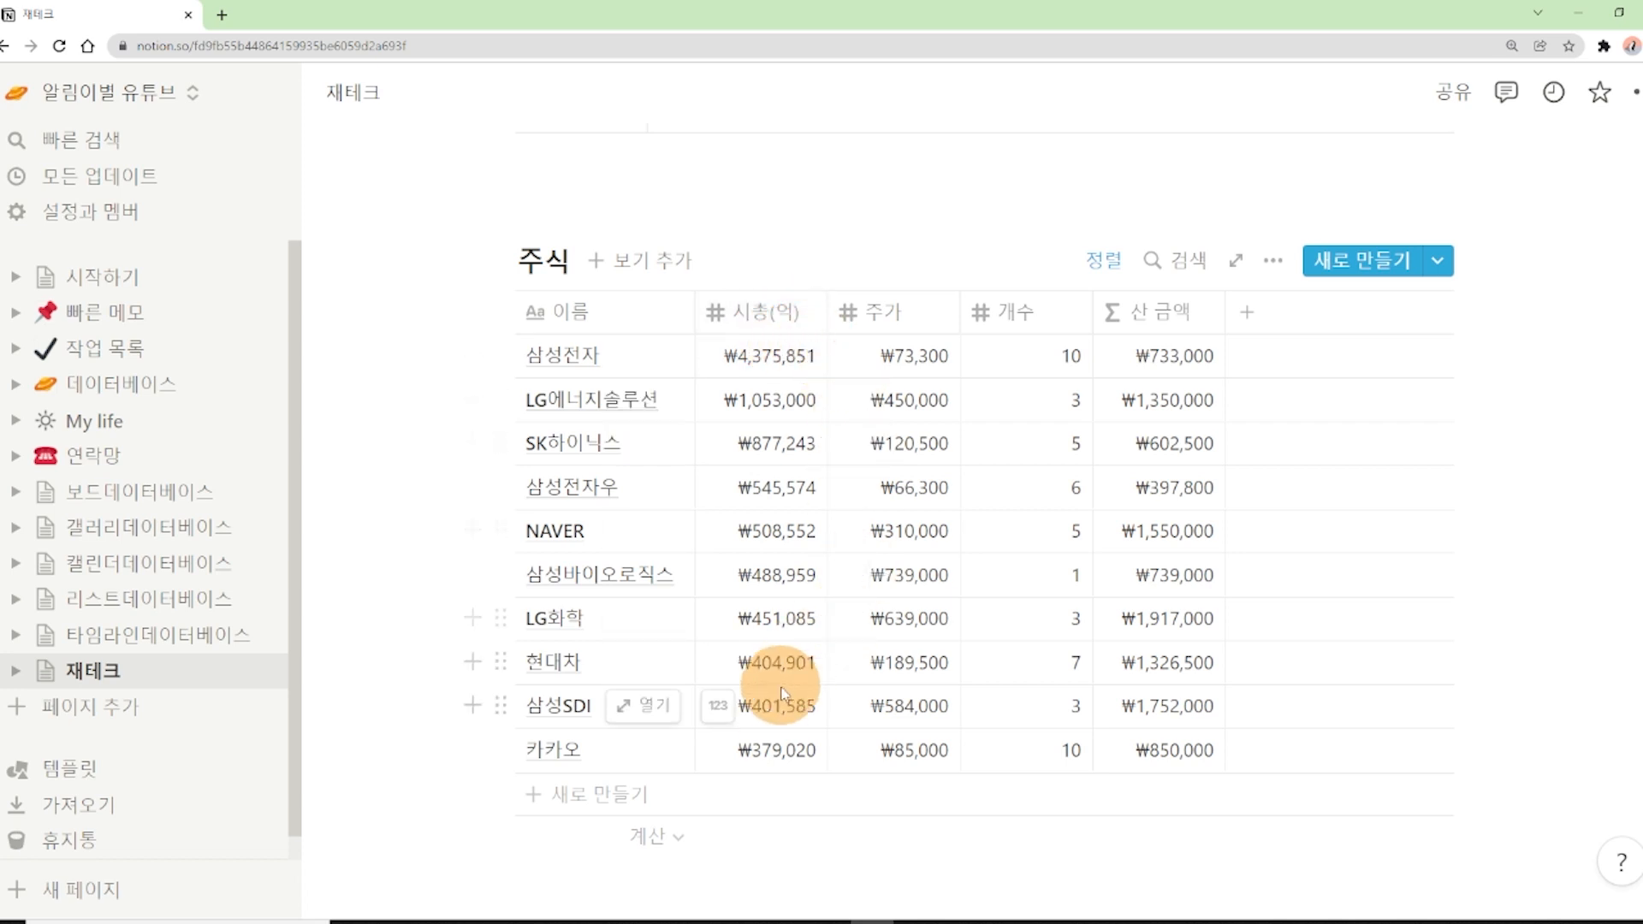
pyautogui.click(1102, 263)
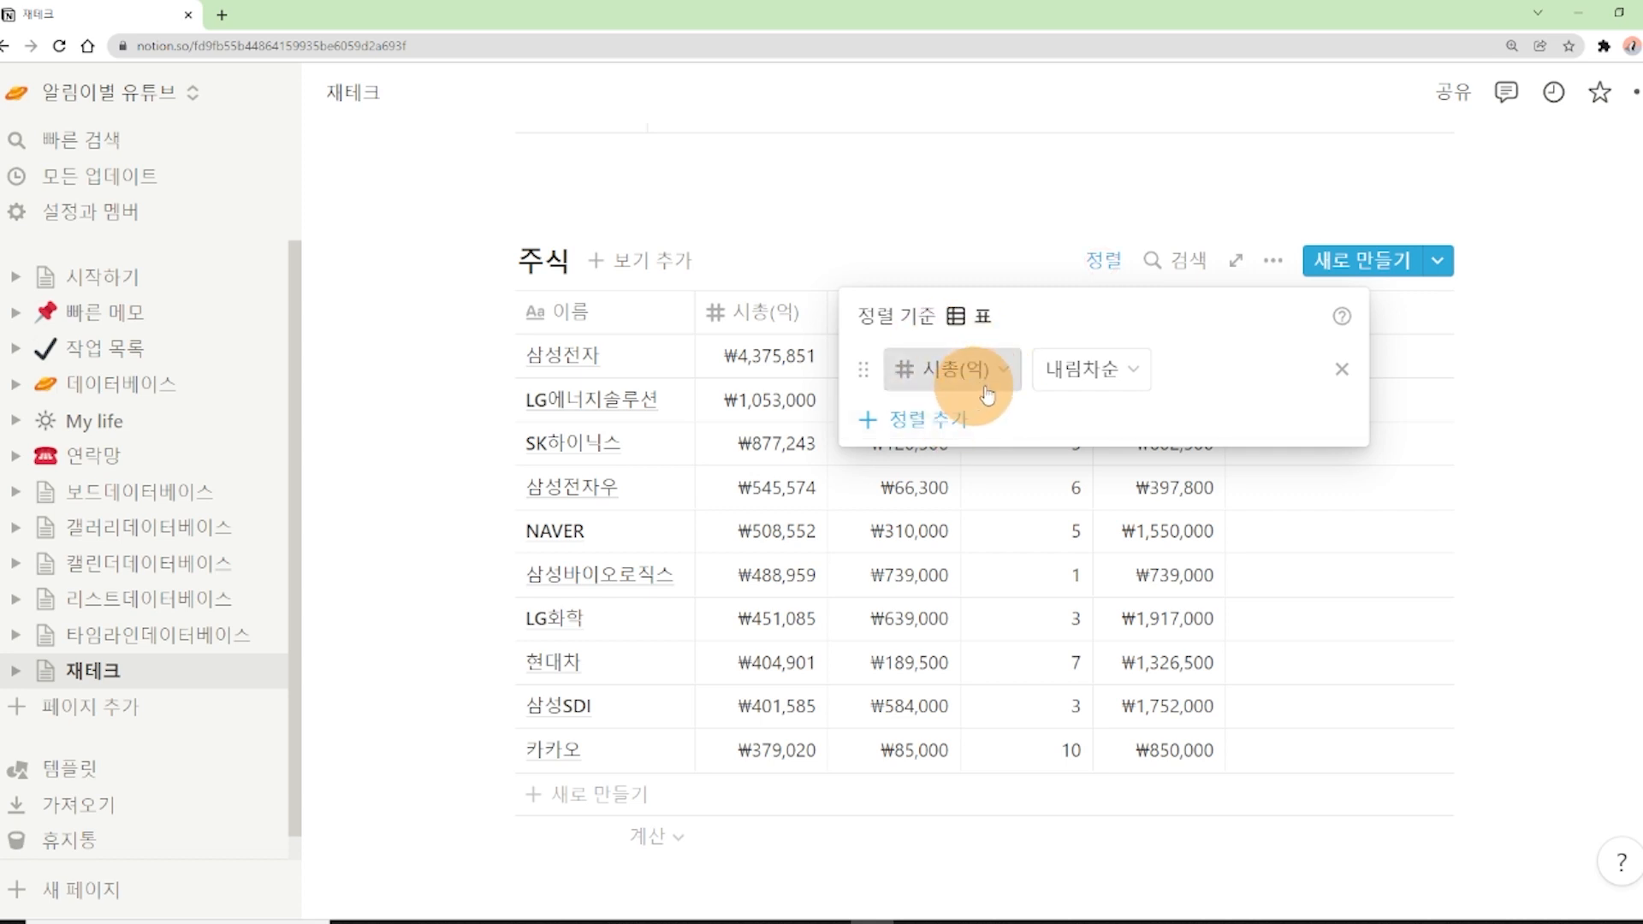
pyautogui.click(932, 246)
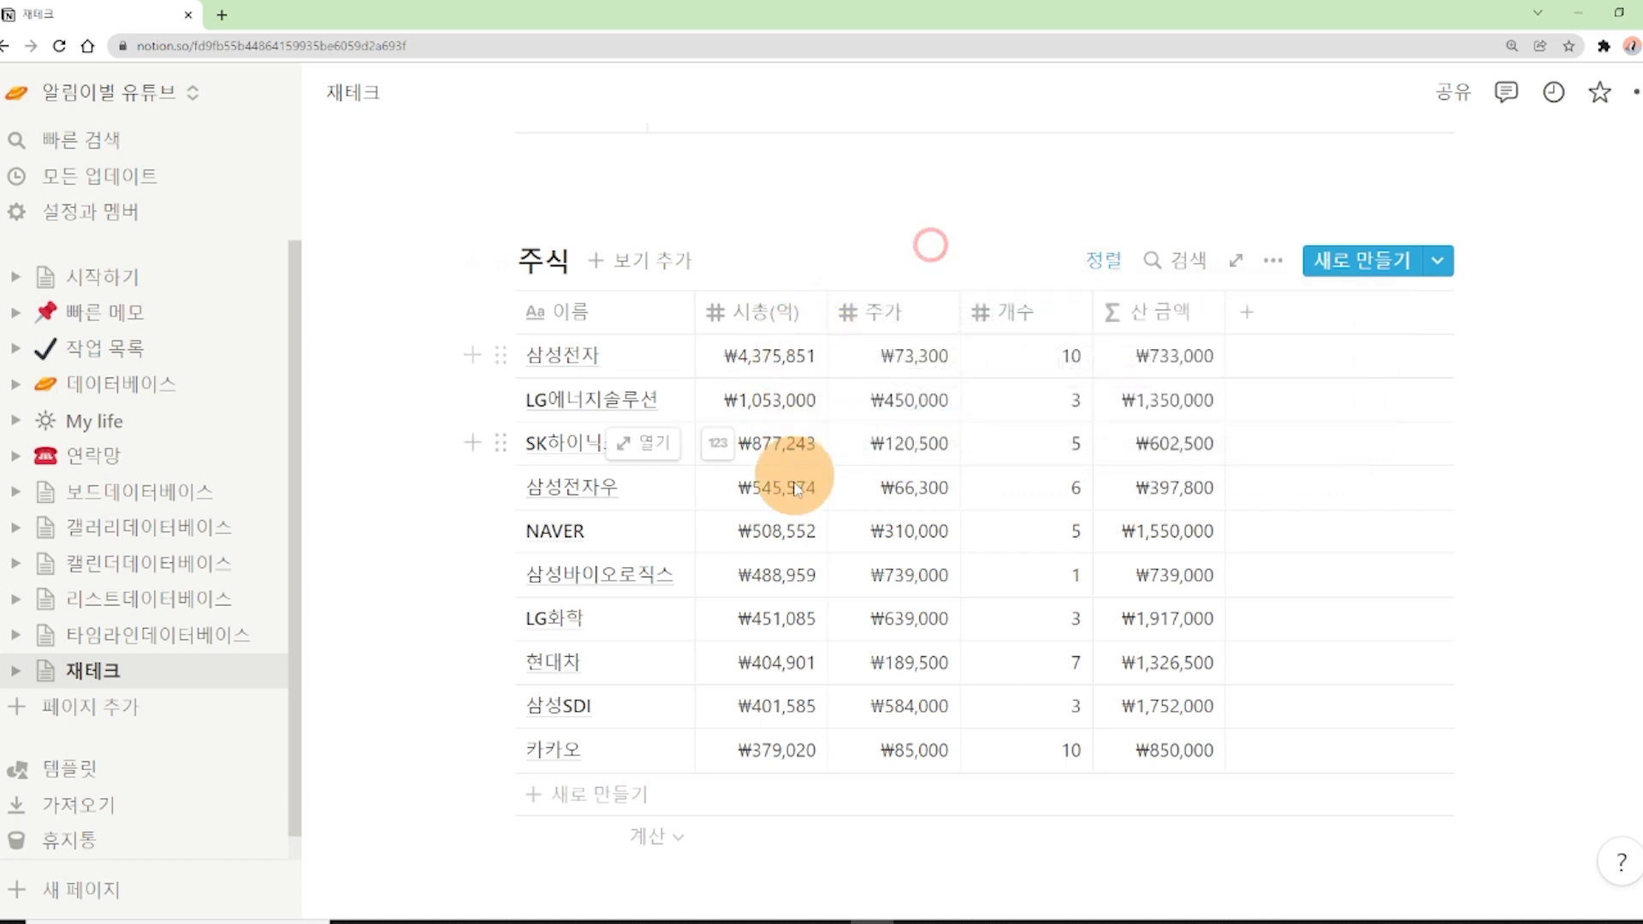
pyautogui.scroll(1, 796, 657)
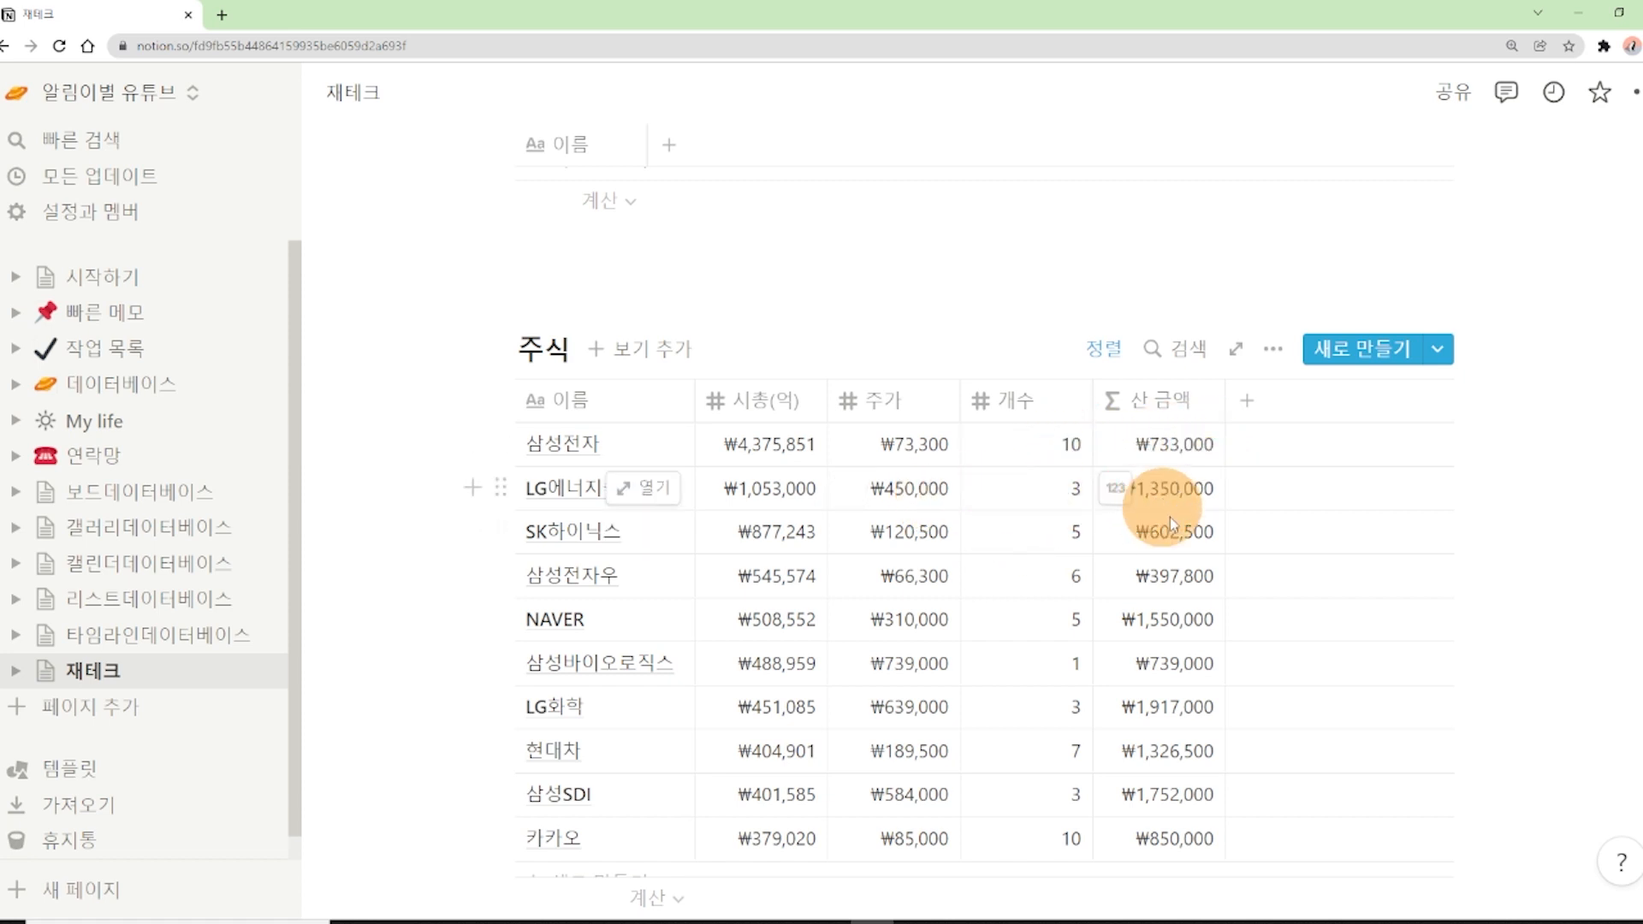
# Step: Compare the group names in 포트폴리오 with the stocks and 산 금액 amounts listed in 주식
pyautogui.scroll(-1, 1164, 599)
pyautogui.scroll(5, 1195, 762)
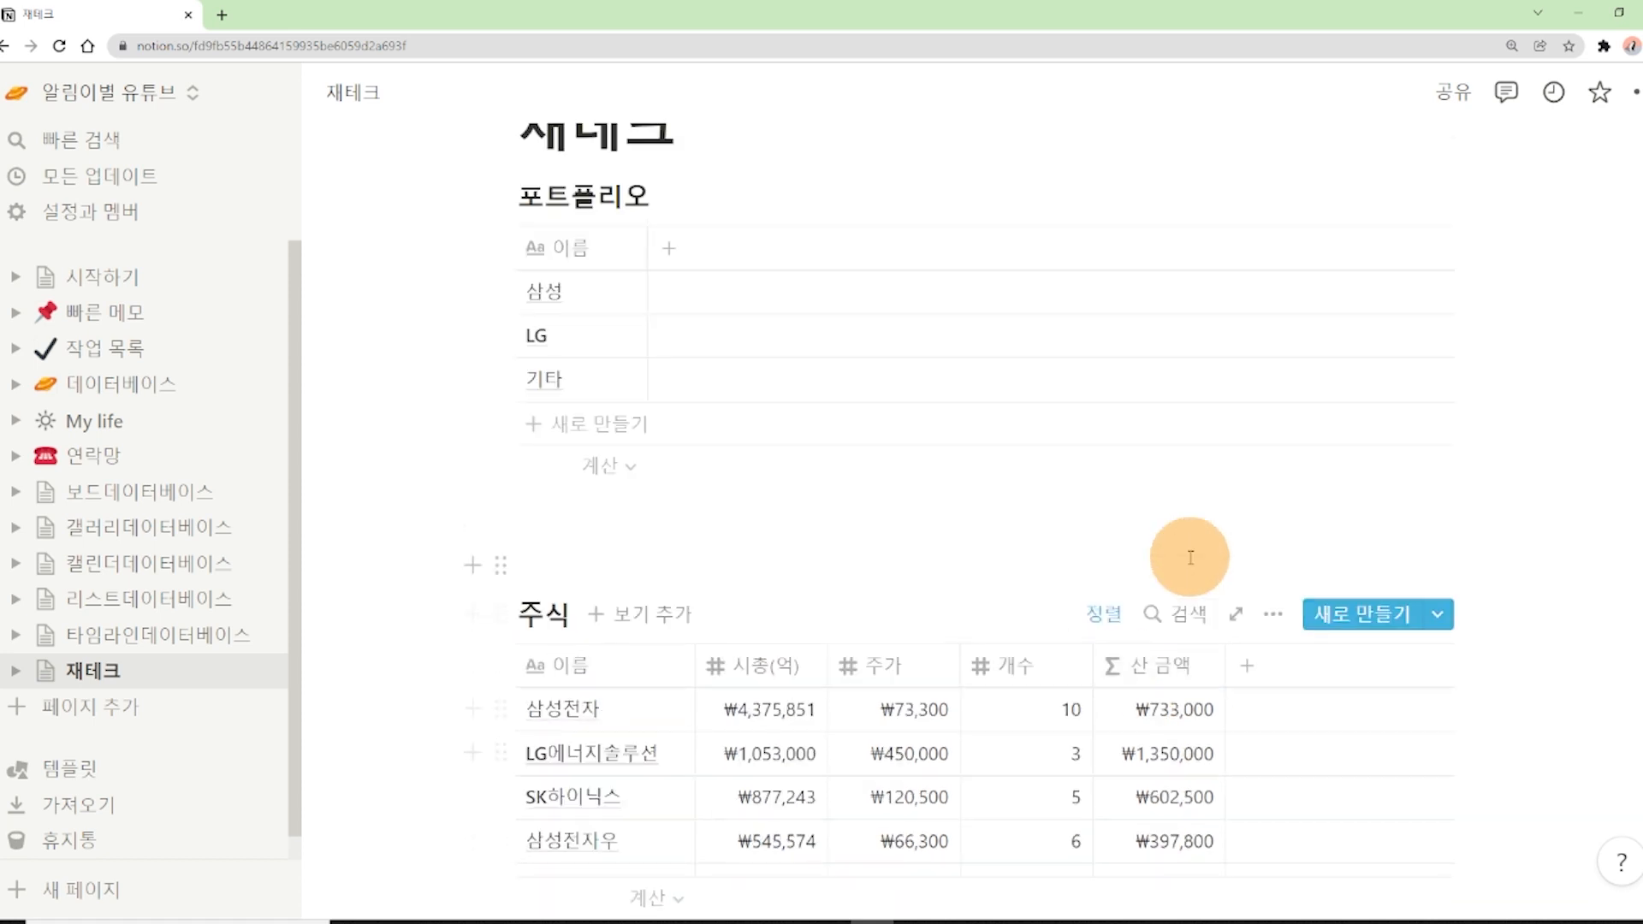
pyautogui.click(800, 599)
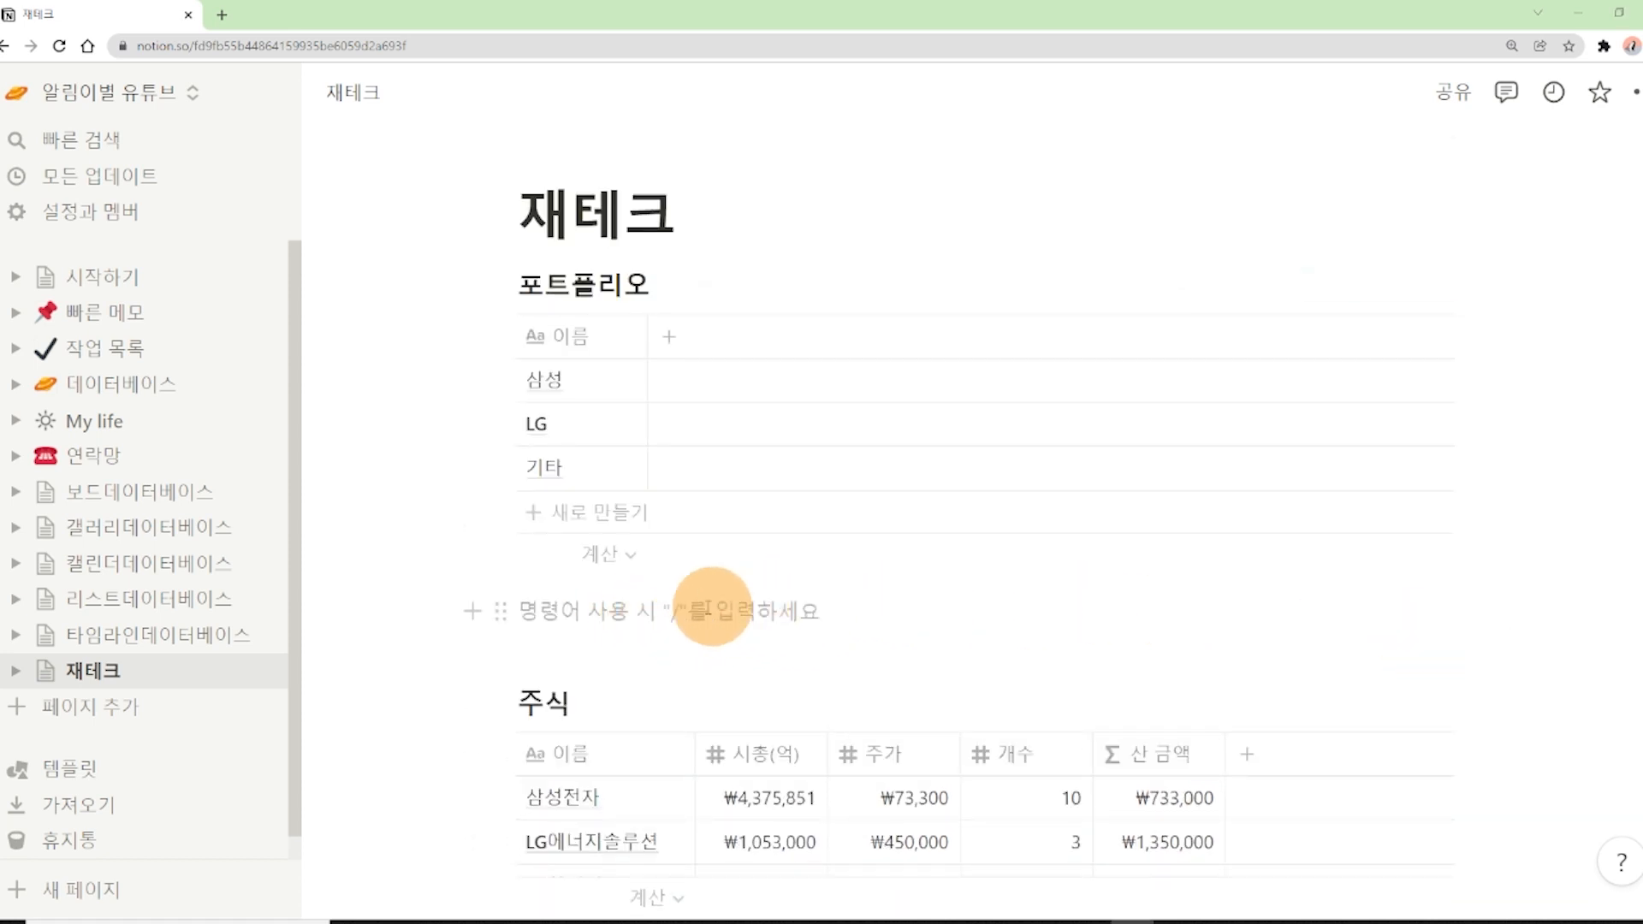
pyautogui.scroll(-4, 666, 613)
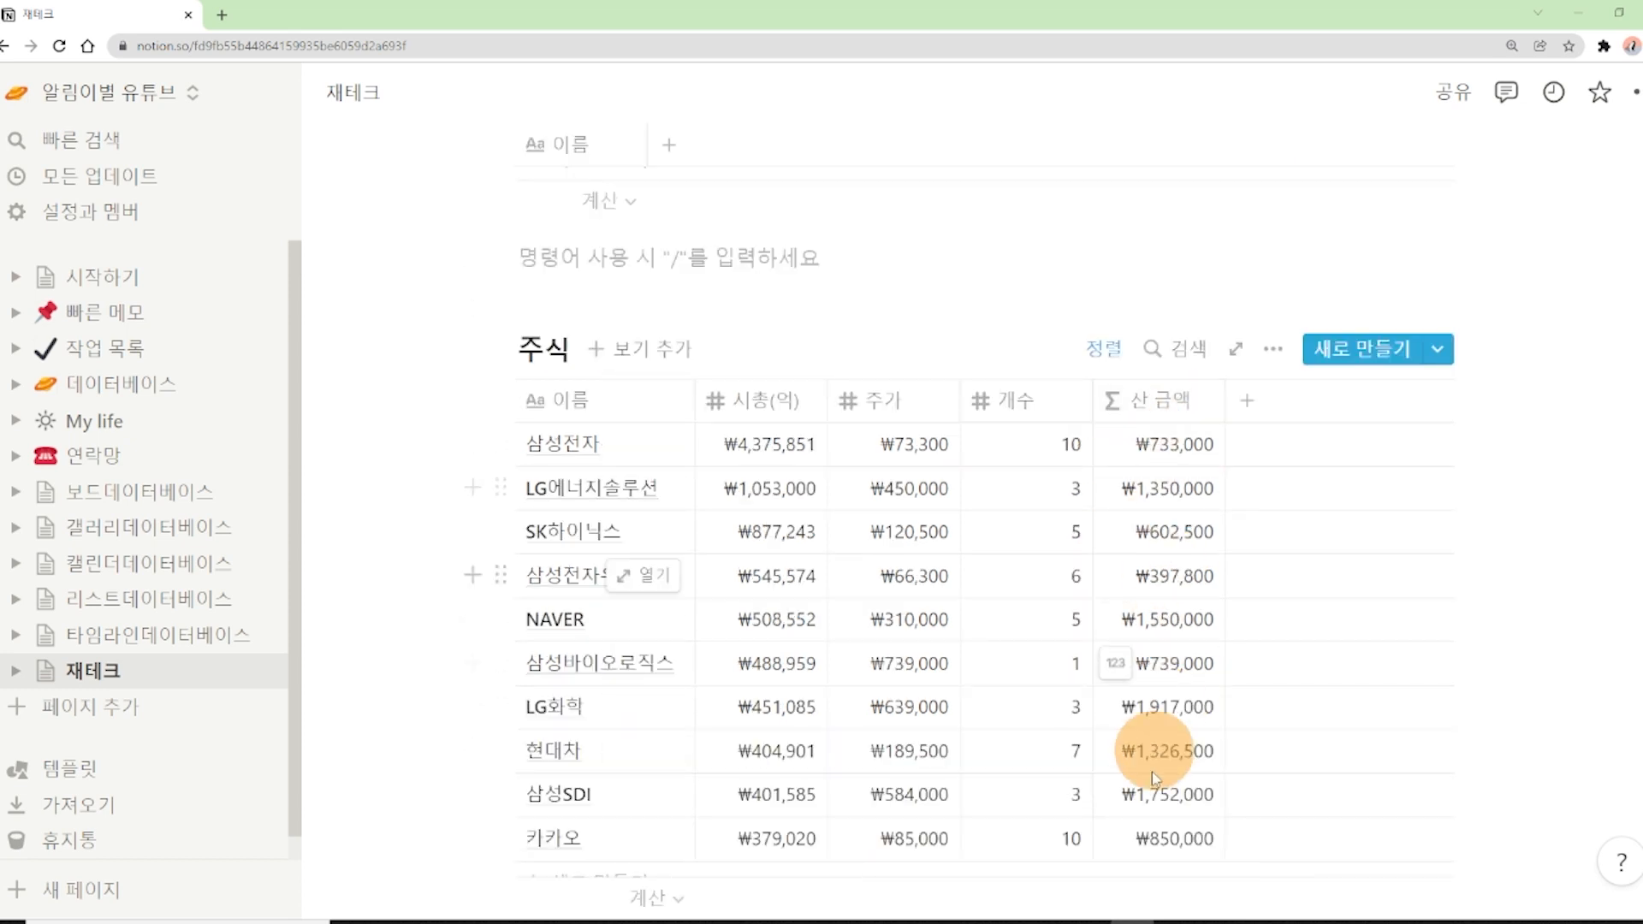
pyautogui.scroll(4, 1068, 612)
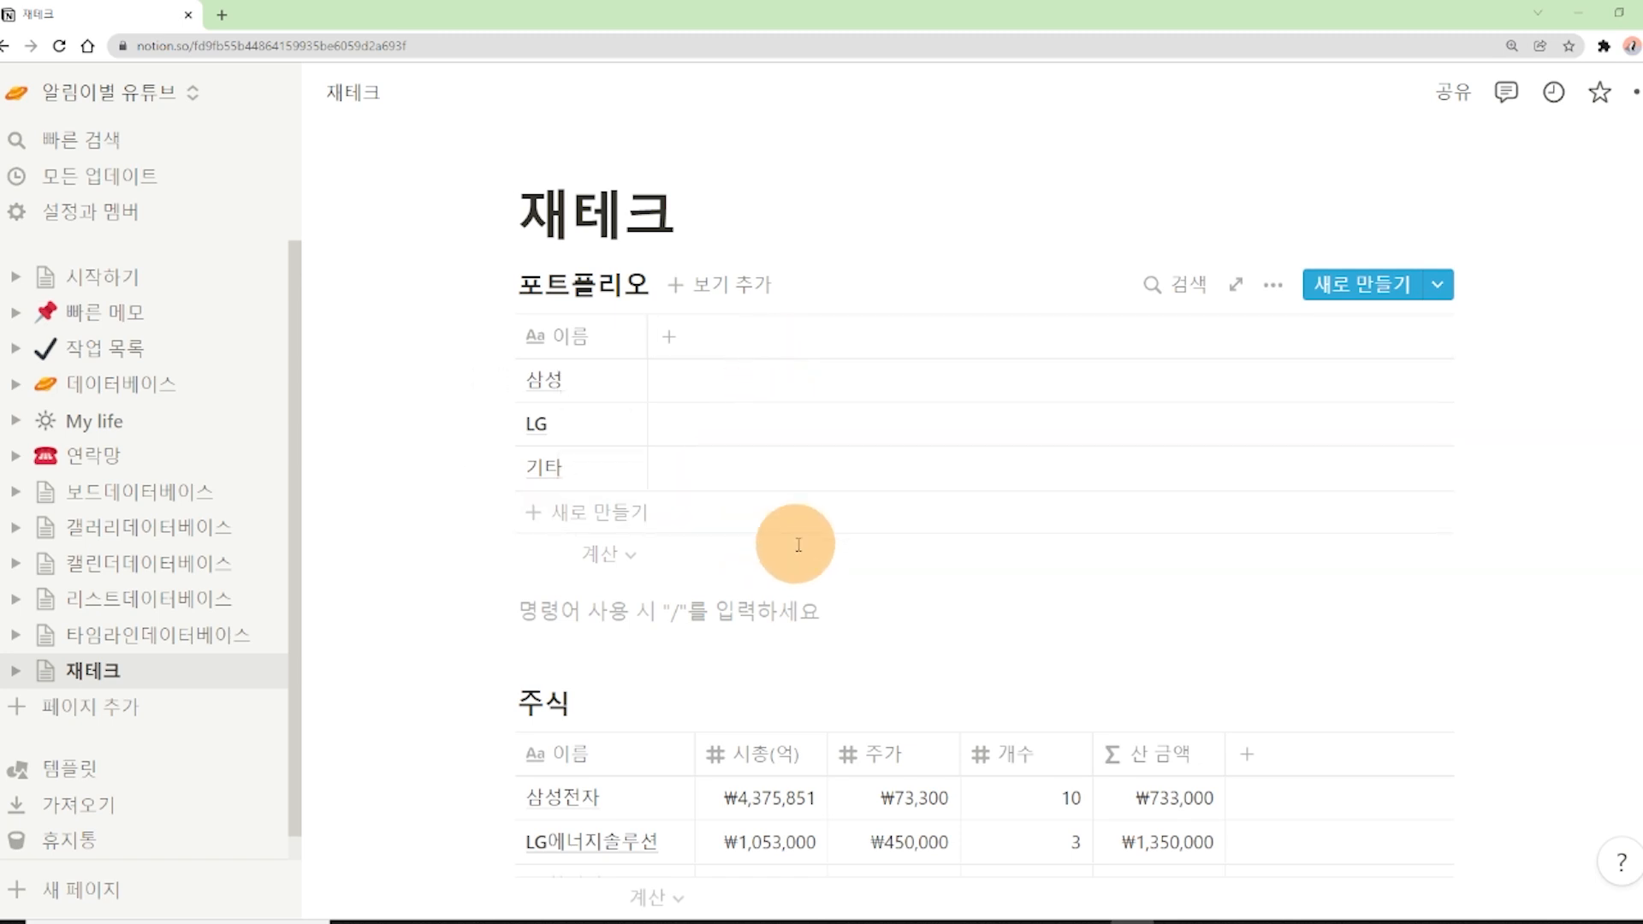
pyautogui.scroll(-1, 808, 552)
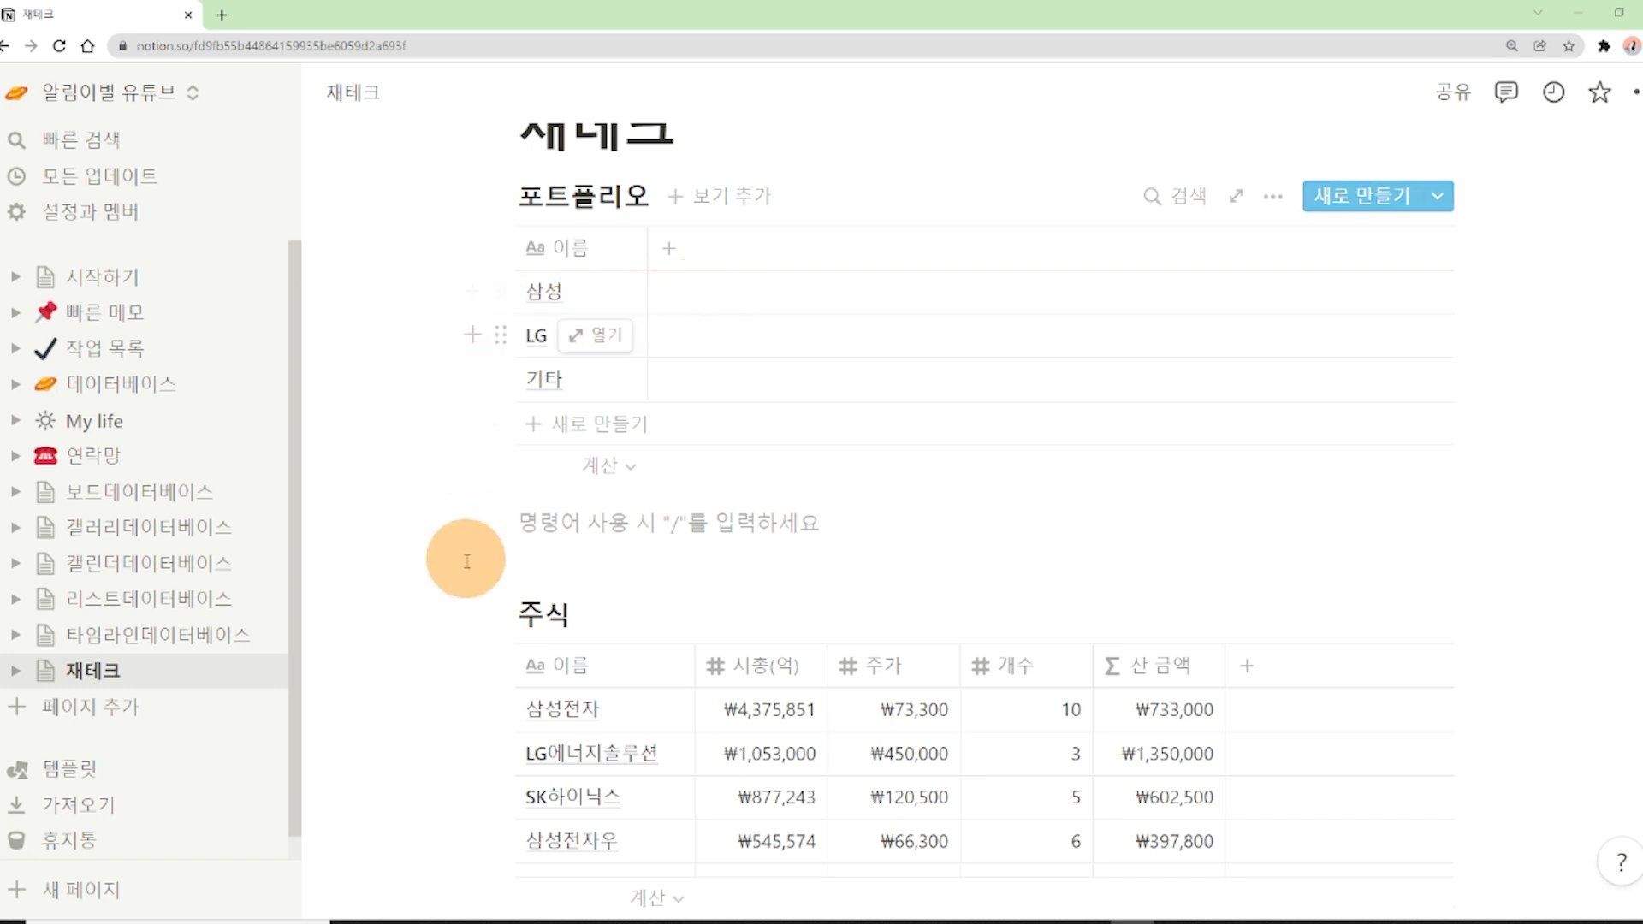
pyautogui.scroll(-2, 496, 679)
pyautogui.scroll(-1, 536, 632)
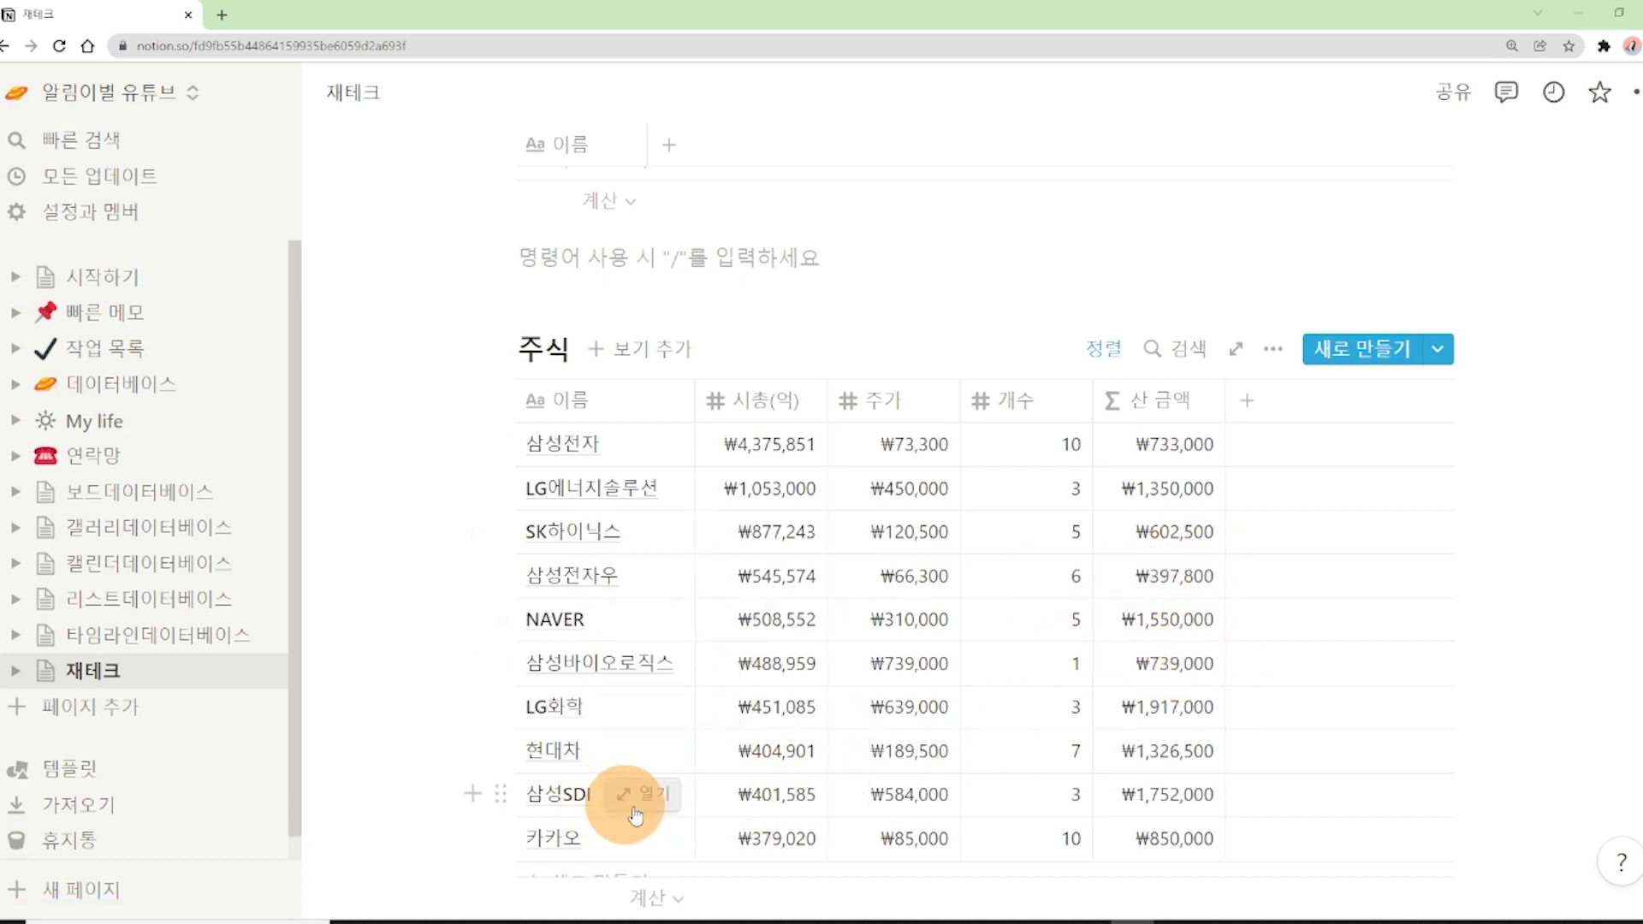
pyautogui.scroll(2, 1221, 754)
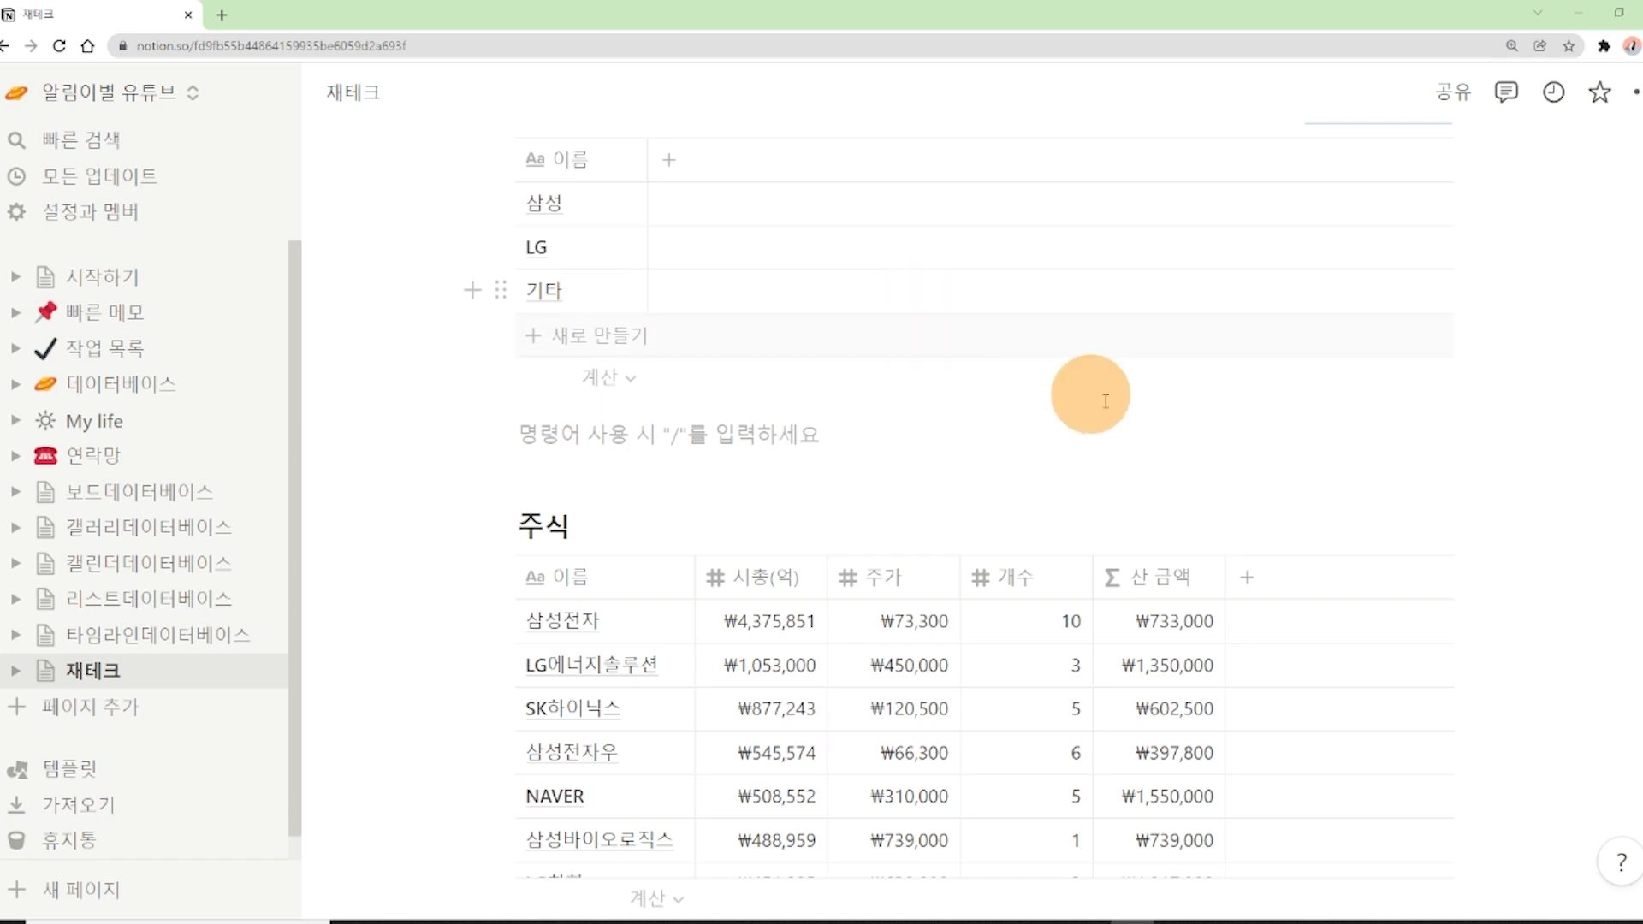
pyautogui.scroll(-1, 1085, 392)
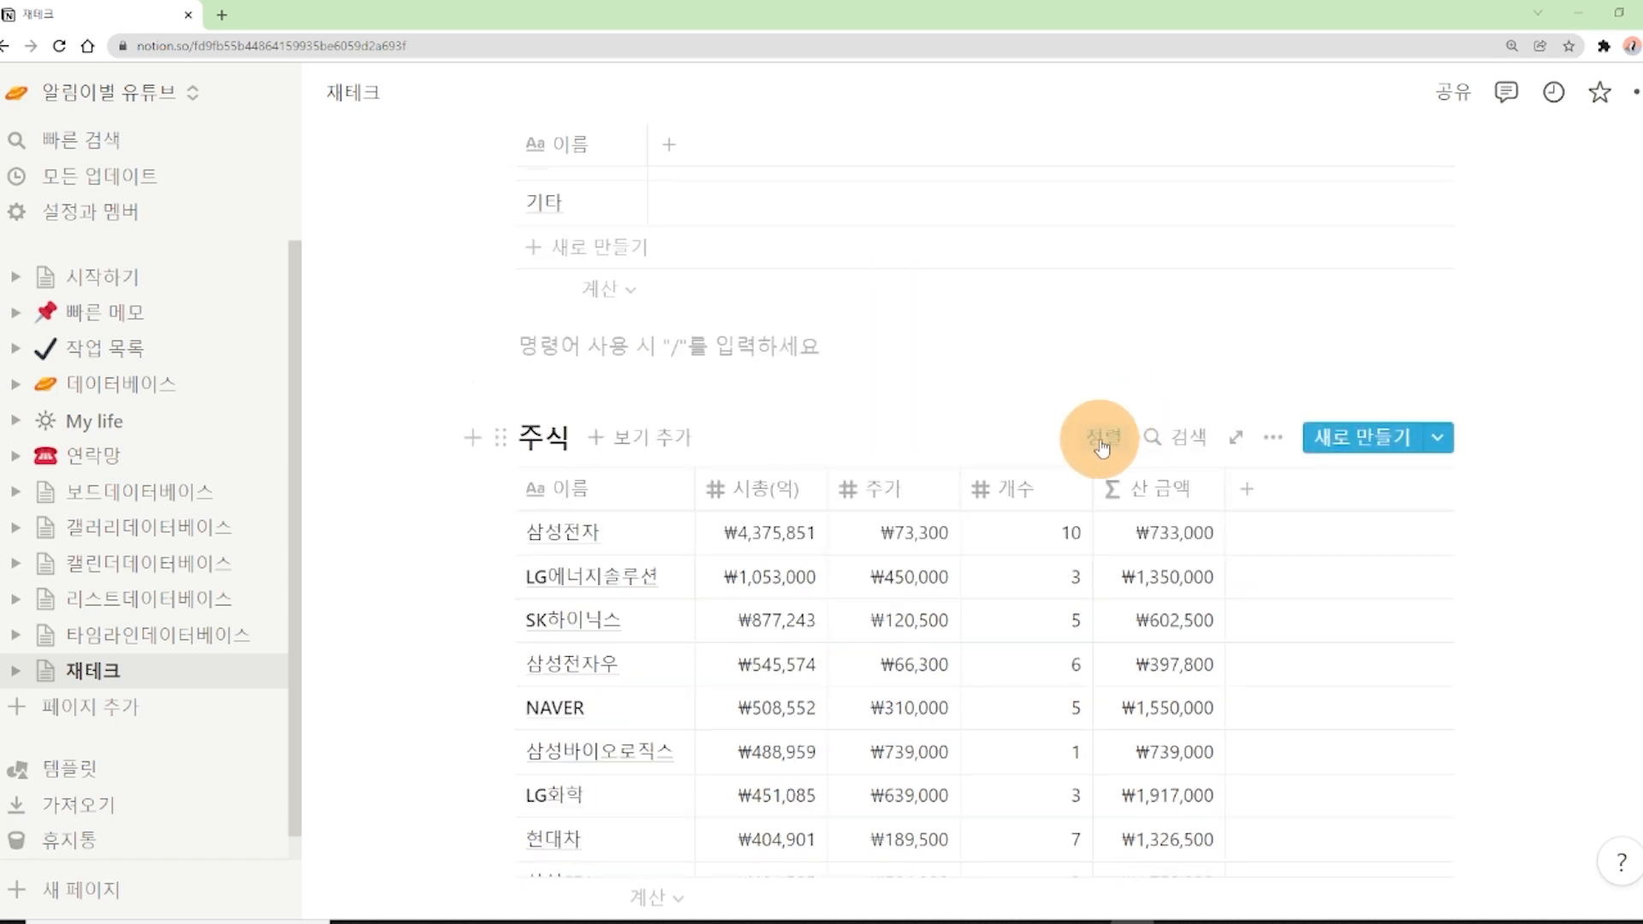
pyautogui.scroll(2, 1054, 430)
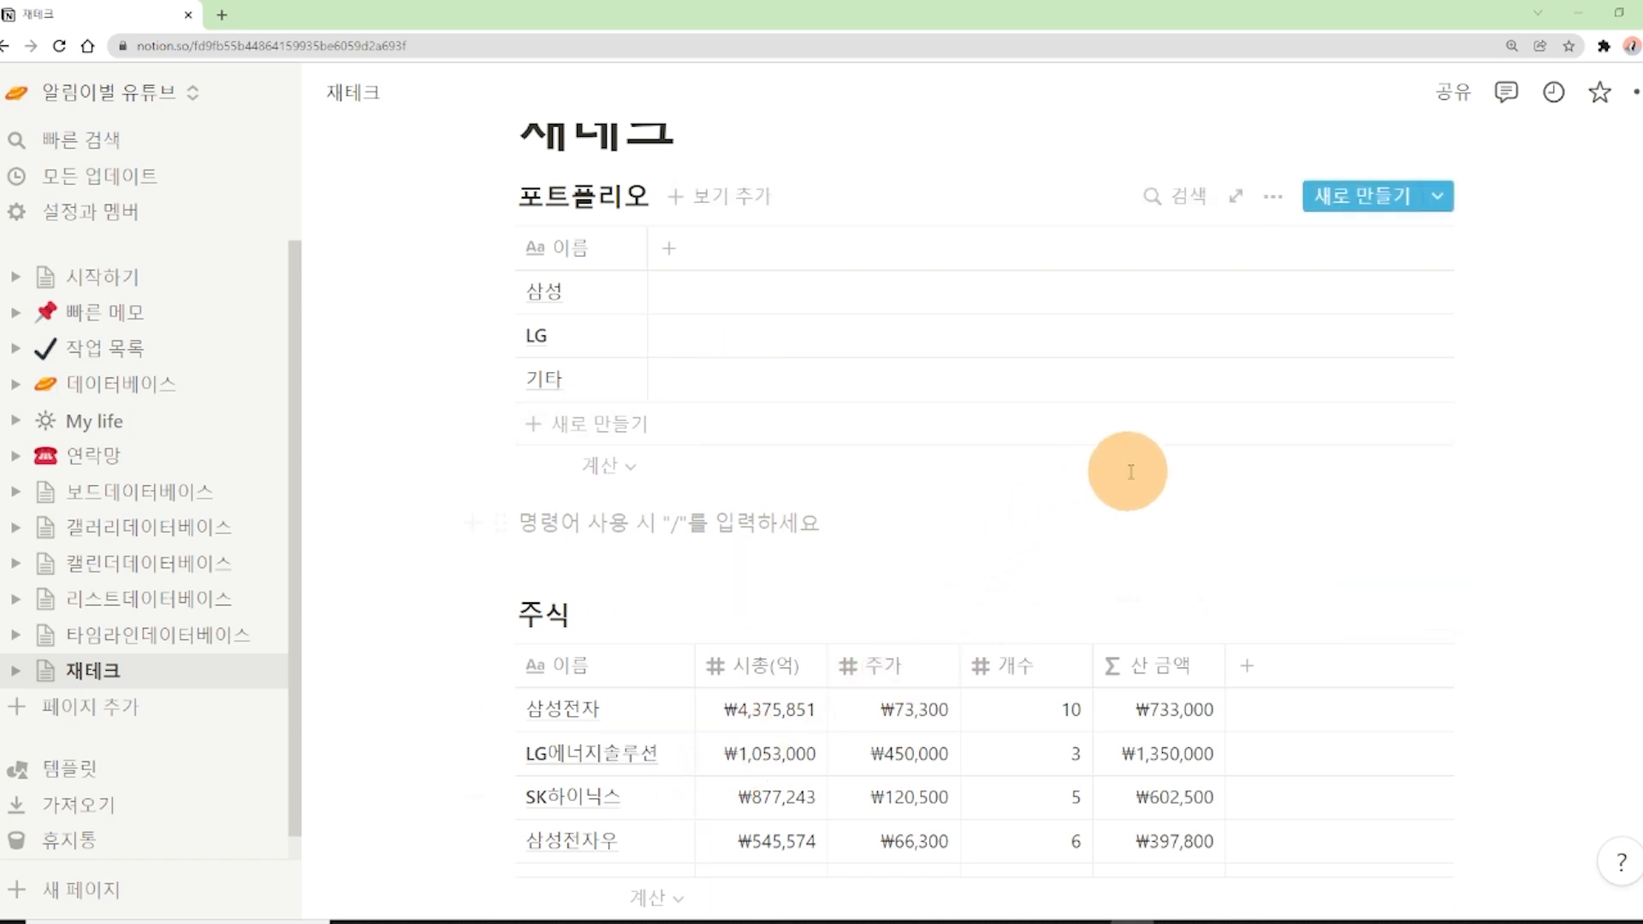
# Step: Add a new column after 산 금액 in the 주식 table
pyautogui.scroll(-2, 1129, 466)
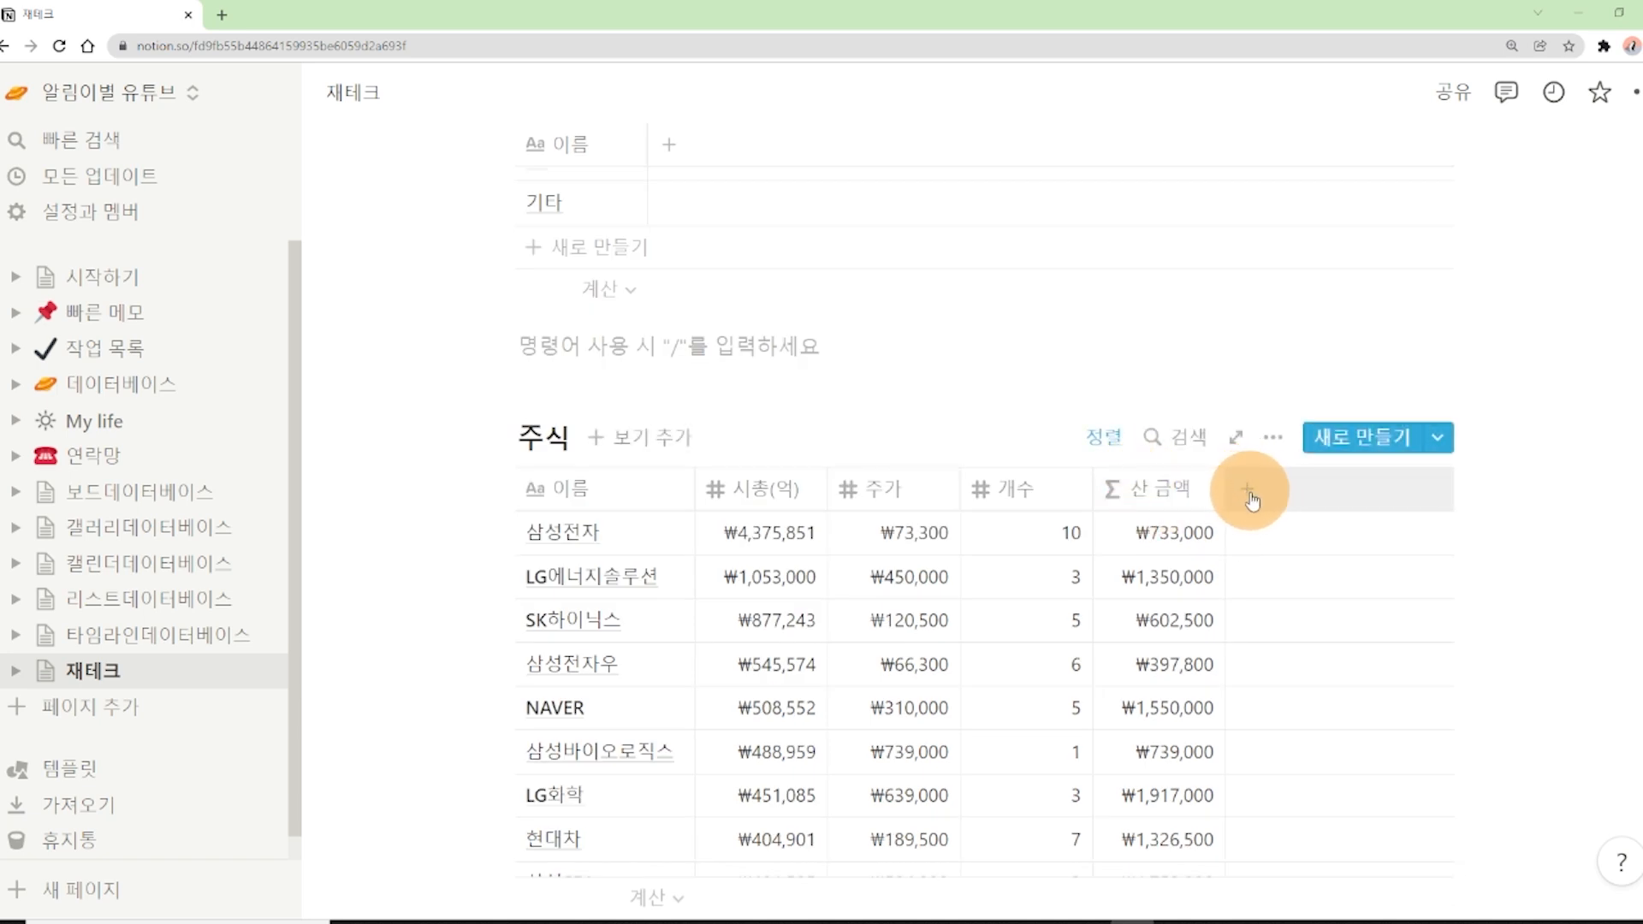
pyautogui.click(1250, 494)
pyautogui.moveTo(1267, 561)
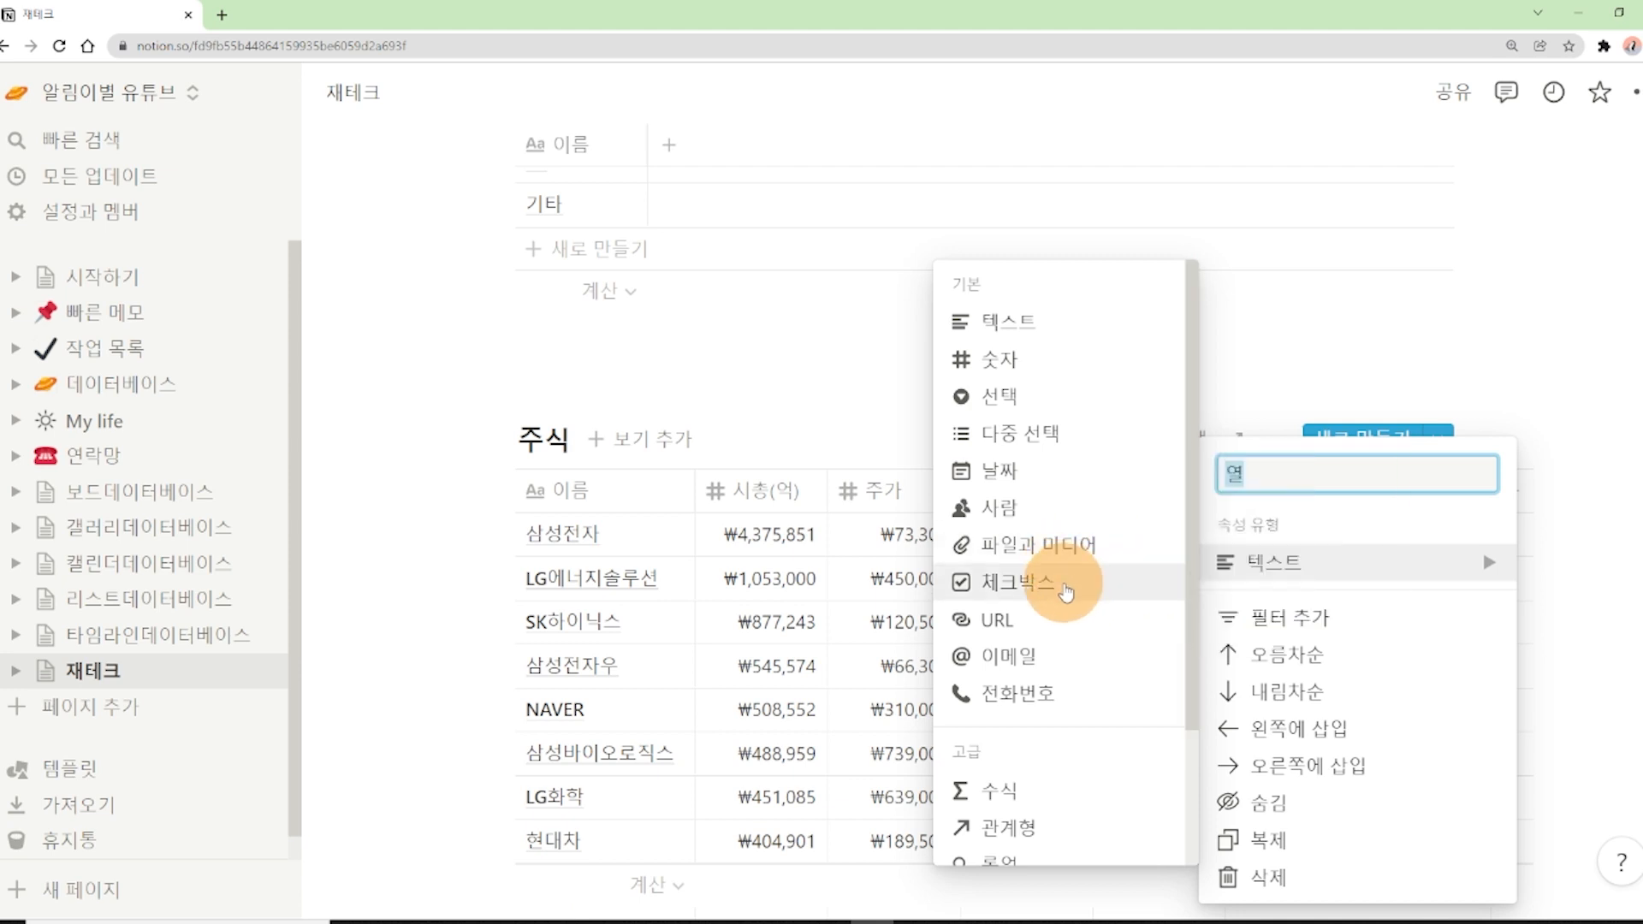
pyautogui.scroll(-2, 1066, 591)
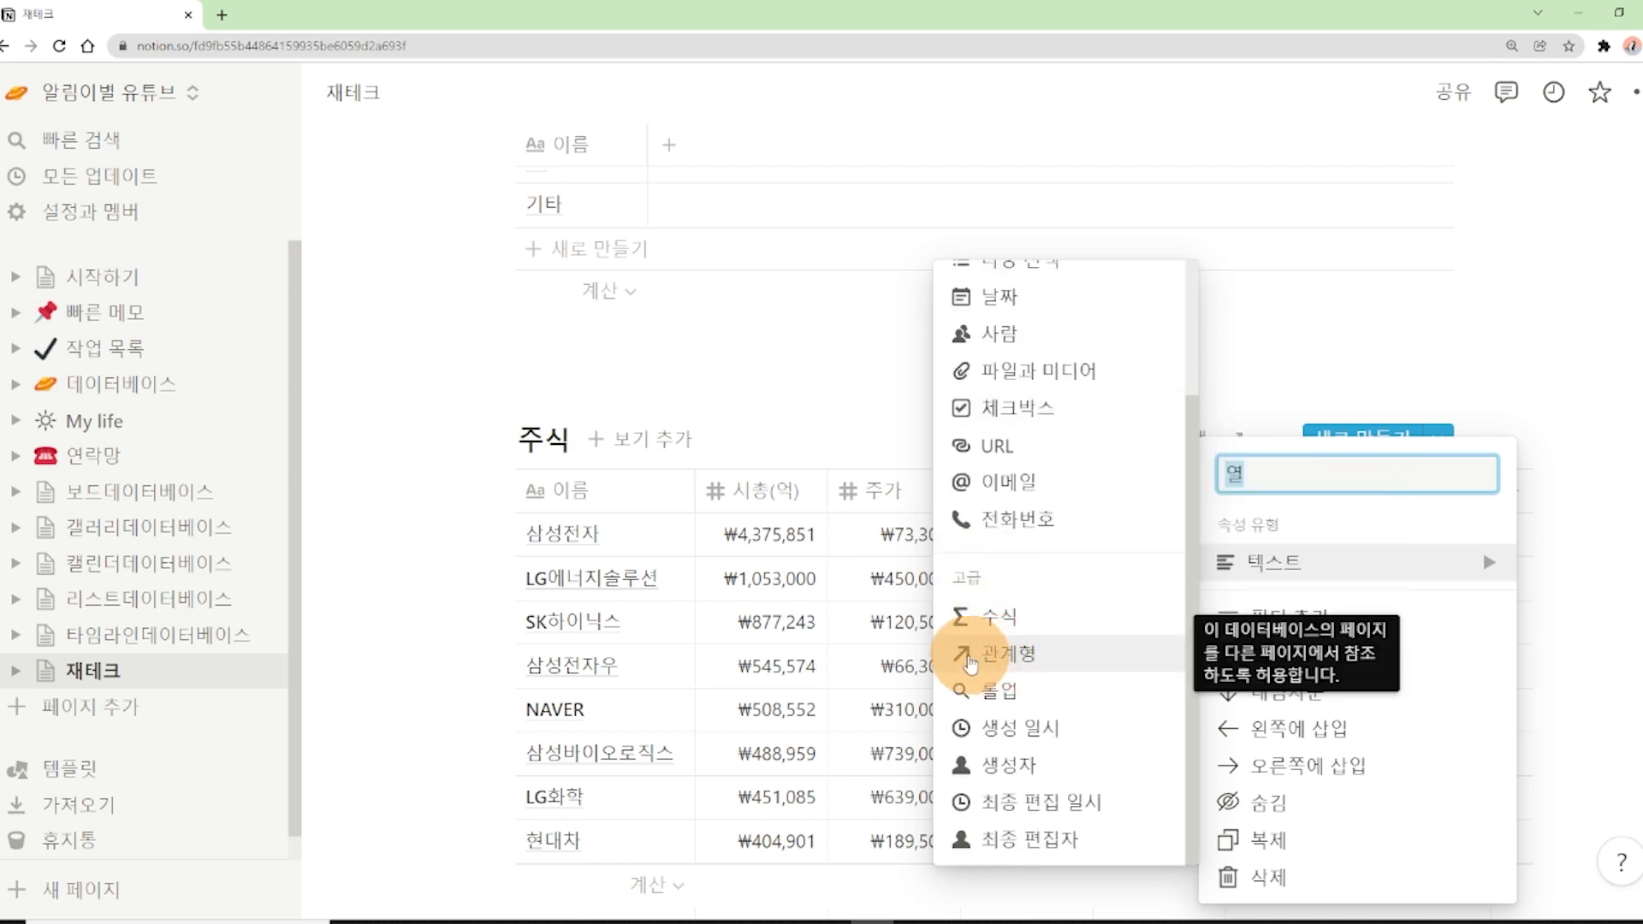
pyautogui.click(988, 662)
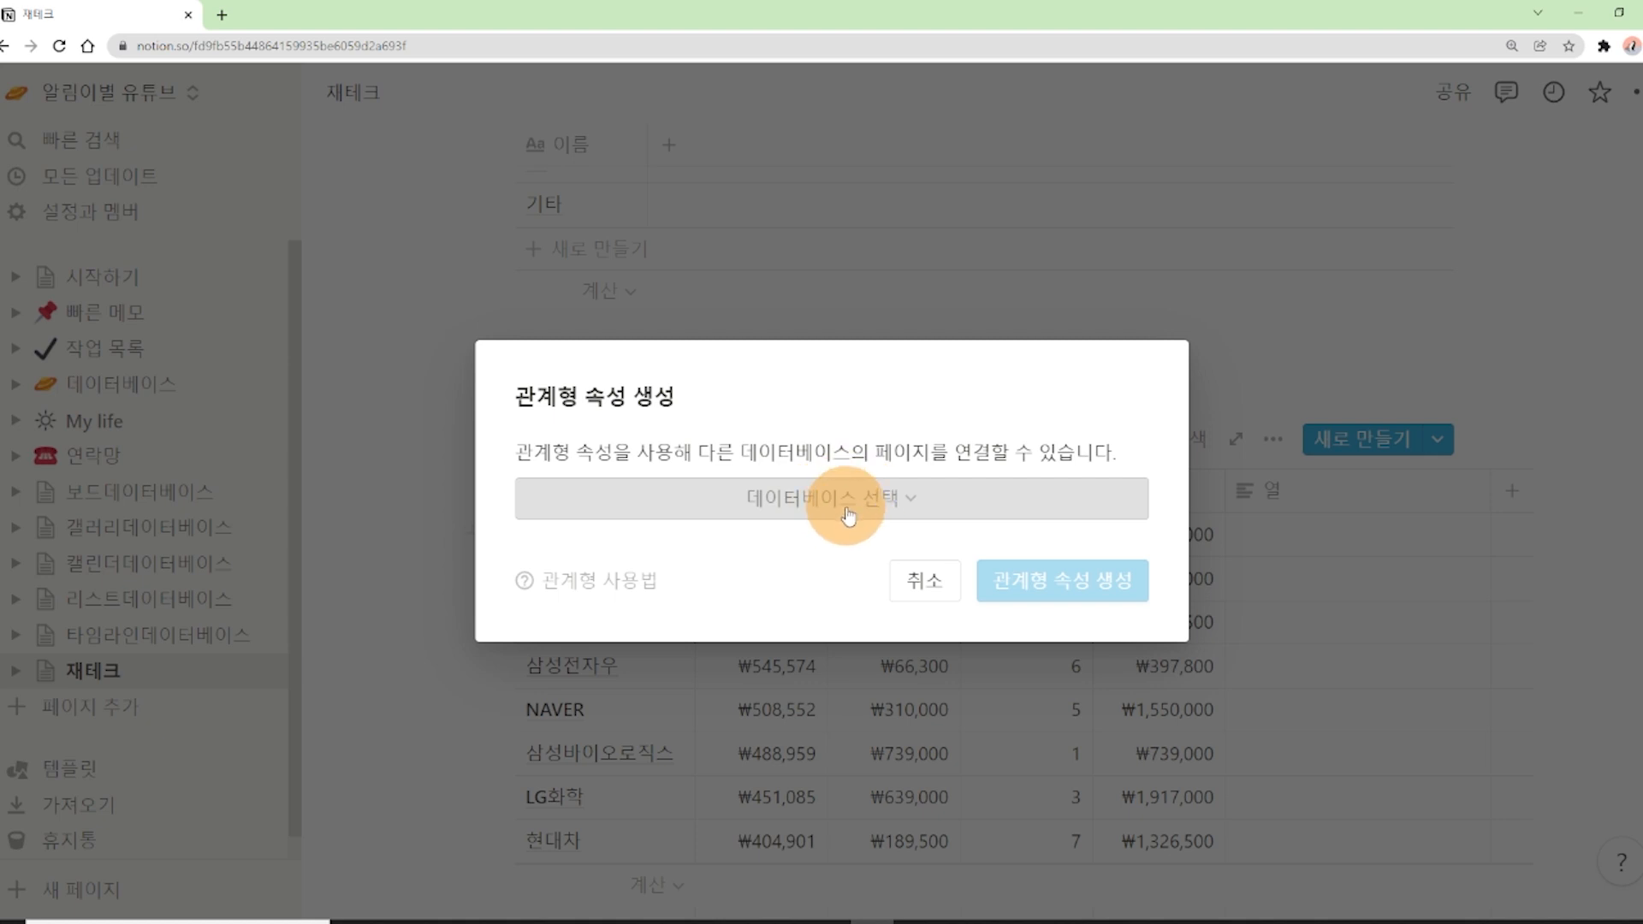
pyautogui.click(411, 434)
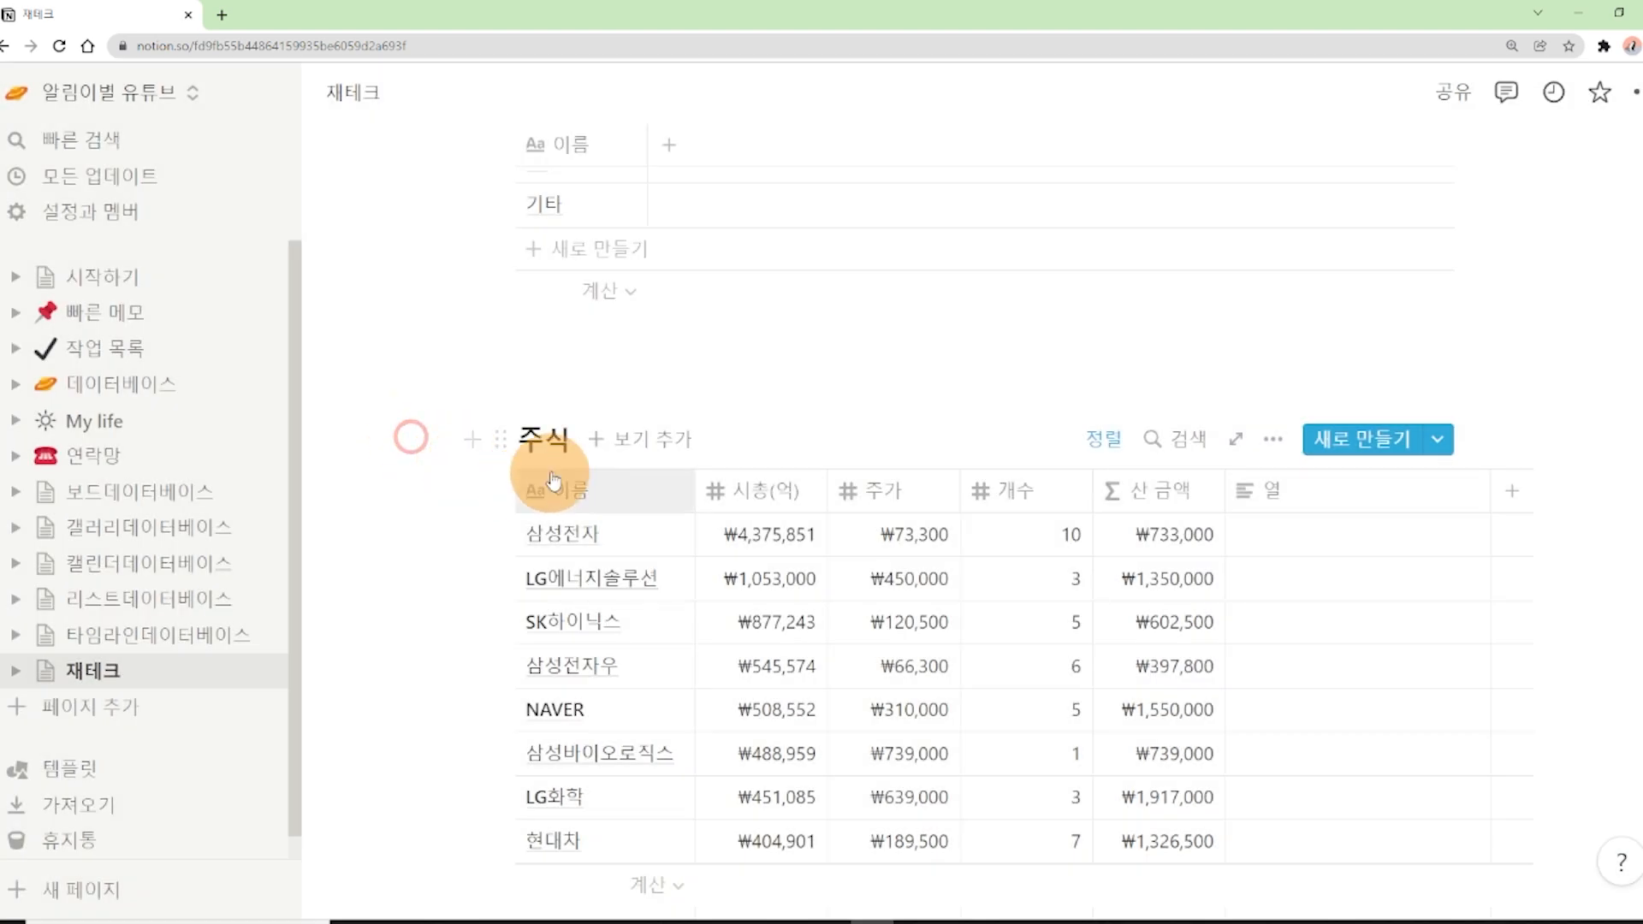
# Step: Choose 관계형 (relation) as the property type for the new 열 column in the 주식 table
pyautogui.scroll(3, 541, 471)
pyautogui.scroll(-2, 513, 257)
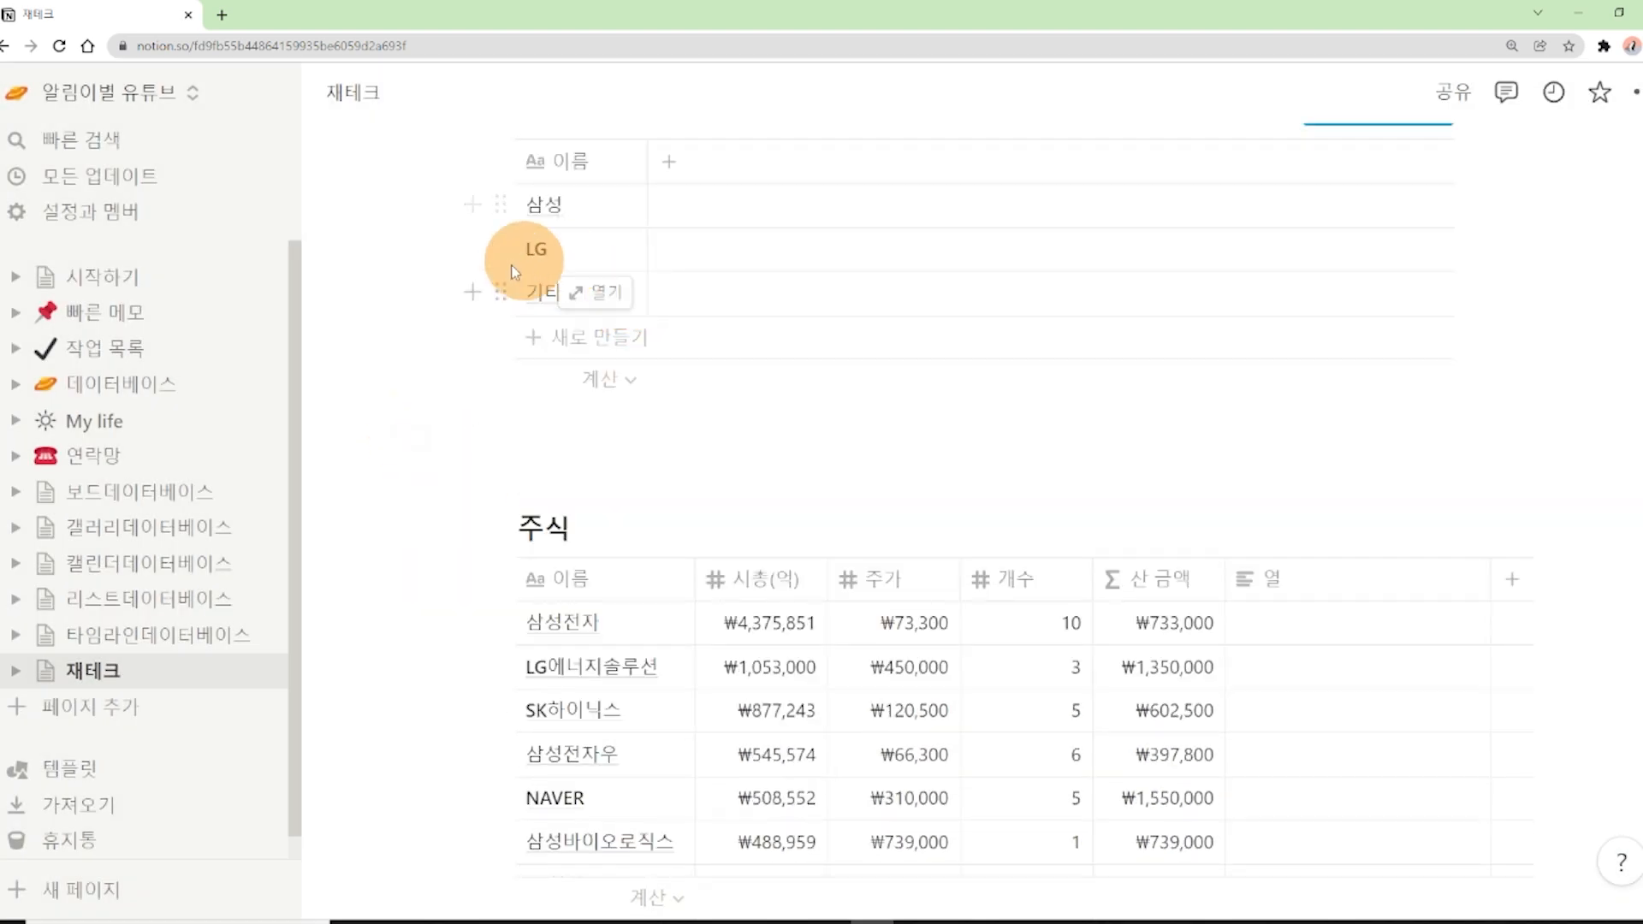
pyautogui.scroll(-2, 505, 522)
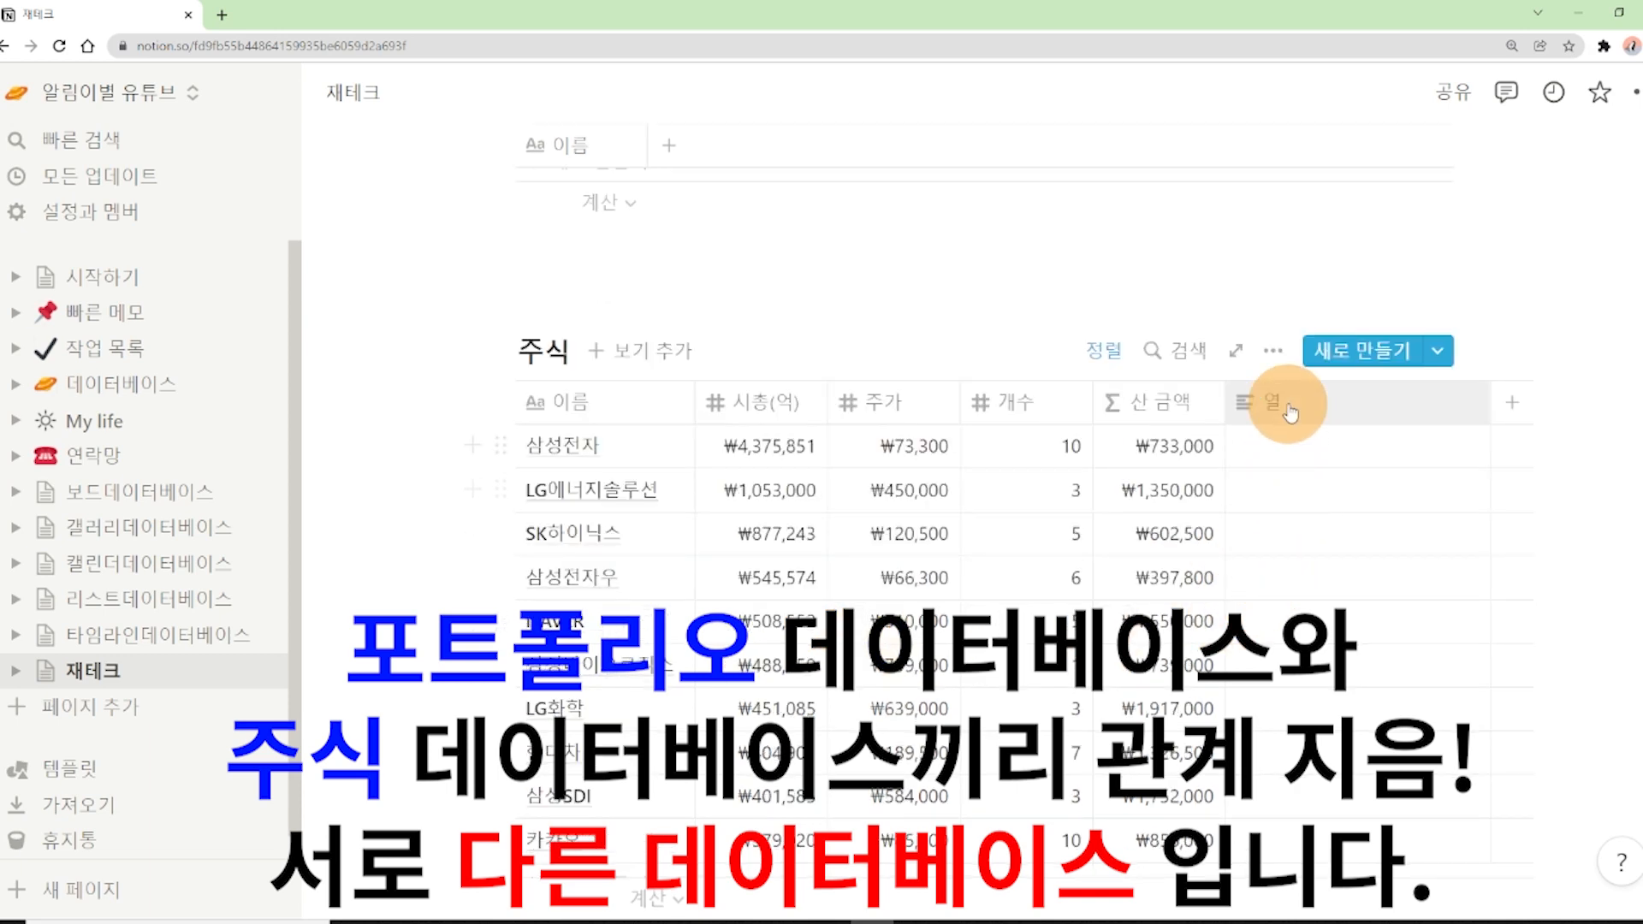
pyautogui.click(1269, 403)
pyautogui.click(1277, 547)
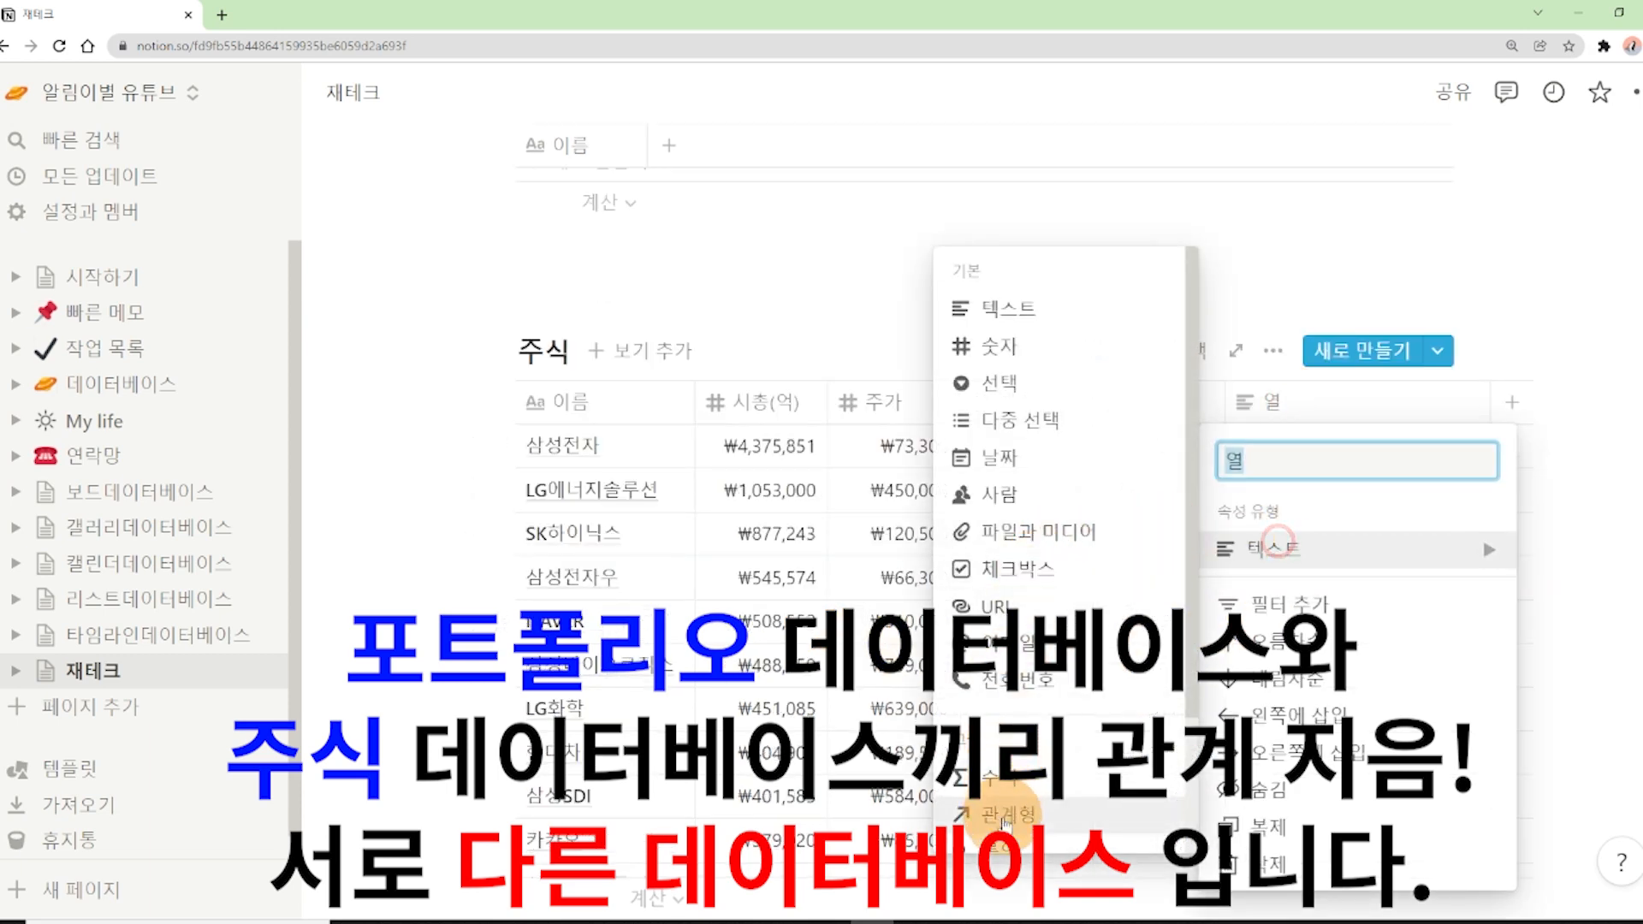
pyautogui.click(1006, 813)
# Step: Find the 포트폴리오 database, select it as the relation's target, and create the relation property
pyautogui.click(820, 499)
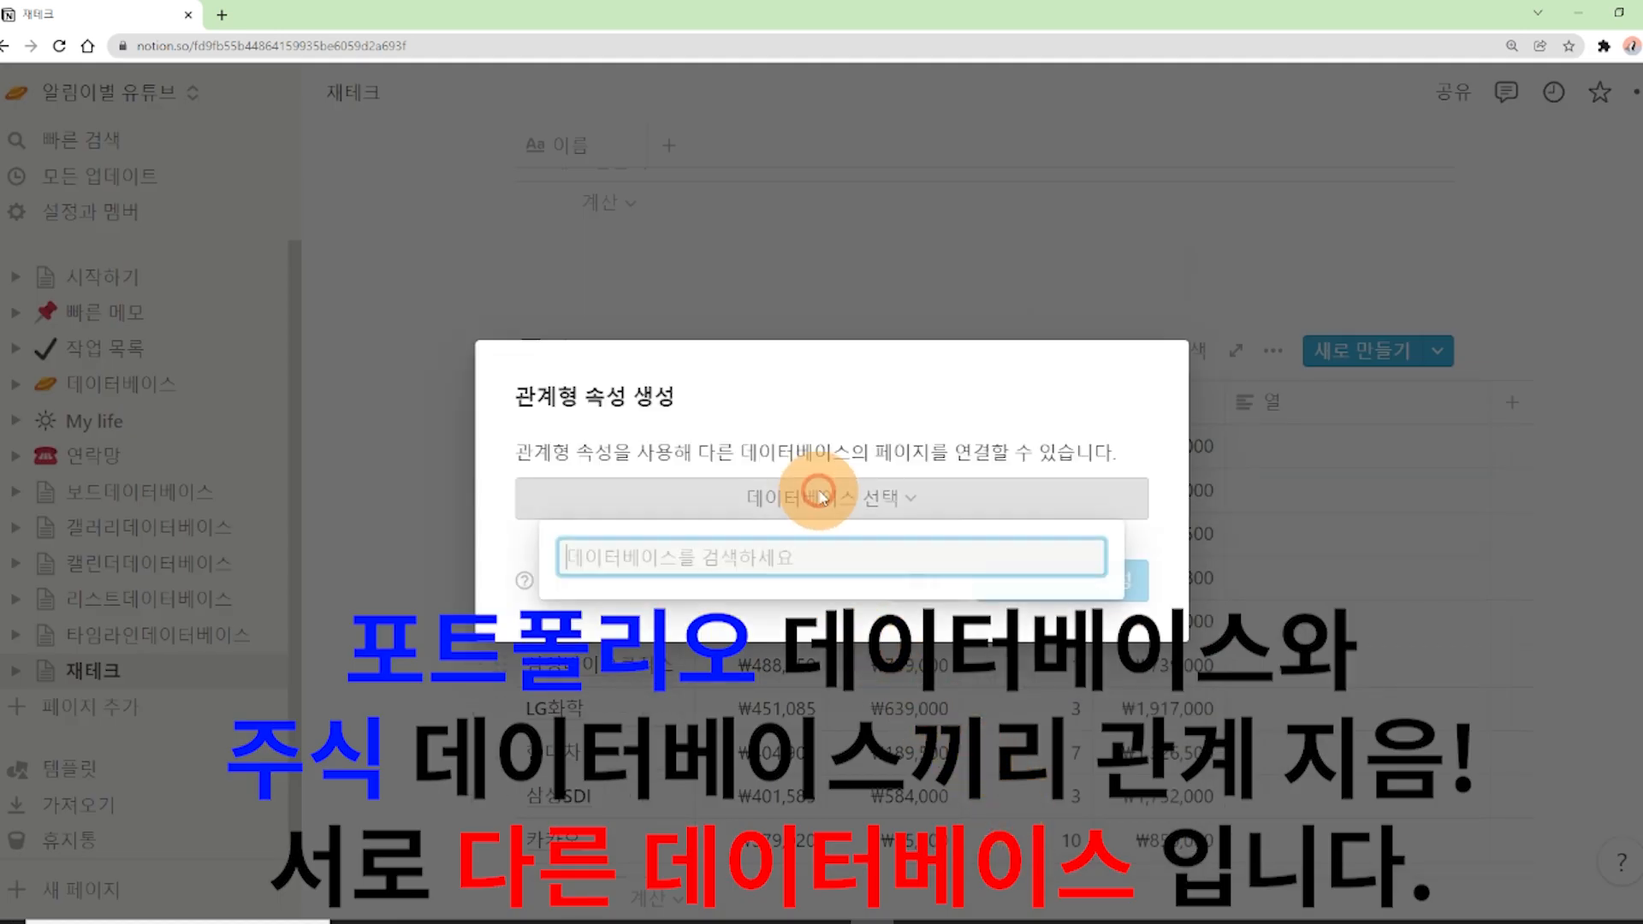
pyautogui.write('vhx')
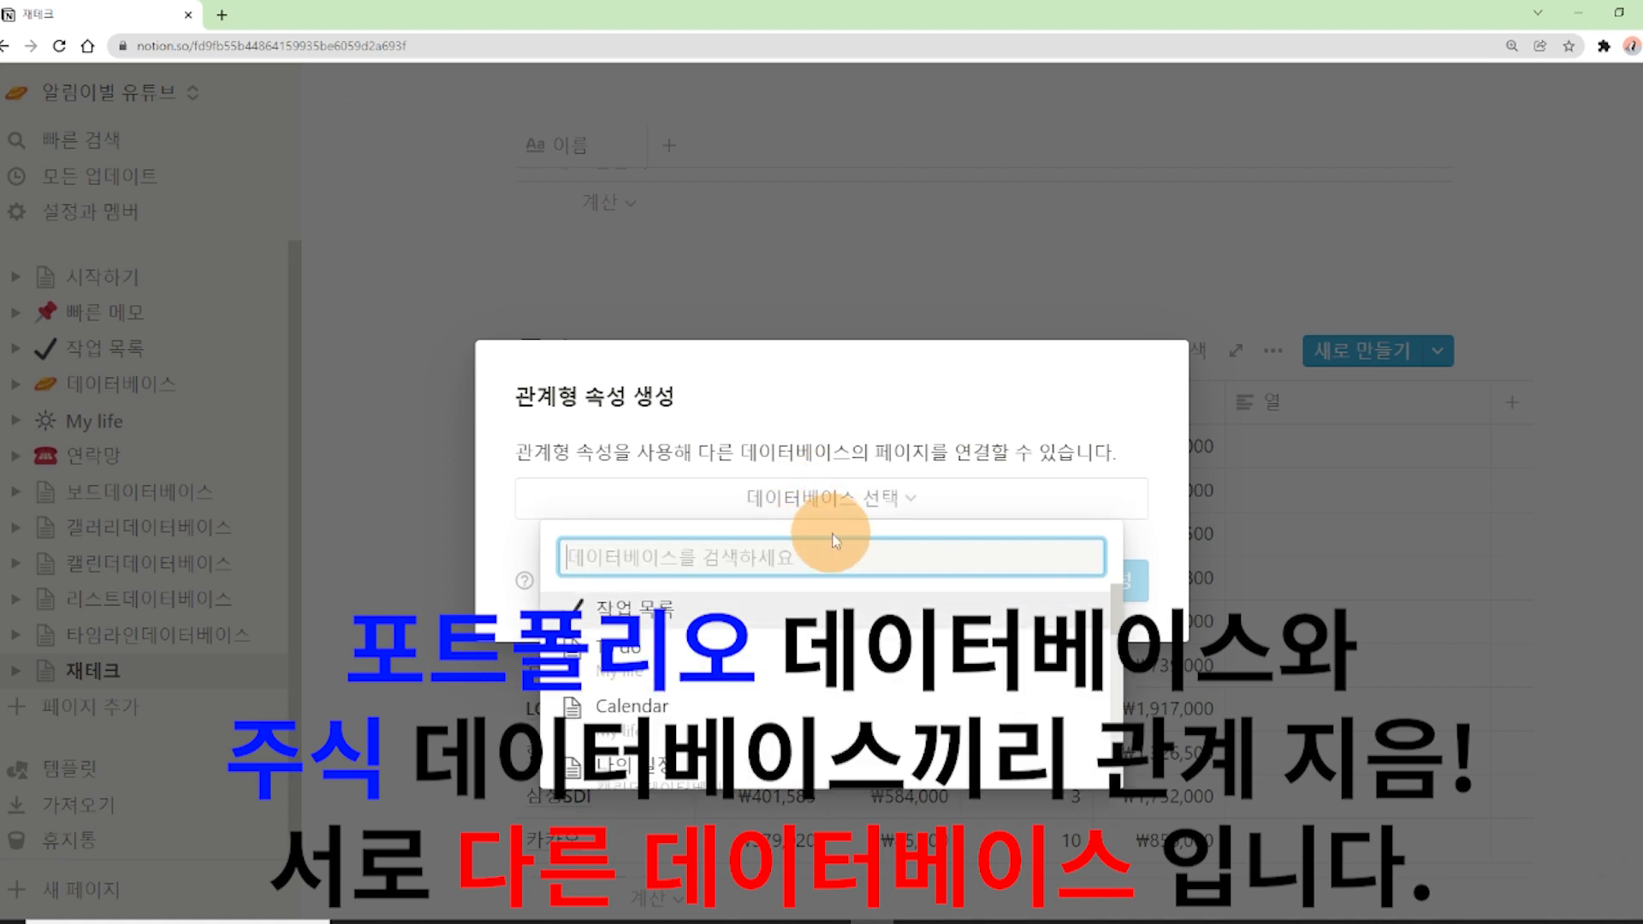
pyautogui.write('포트폴링')
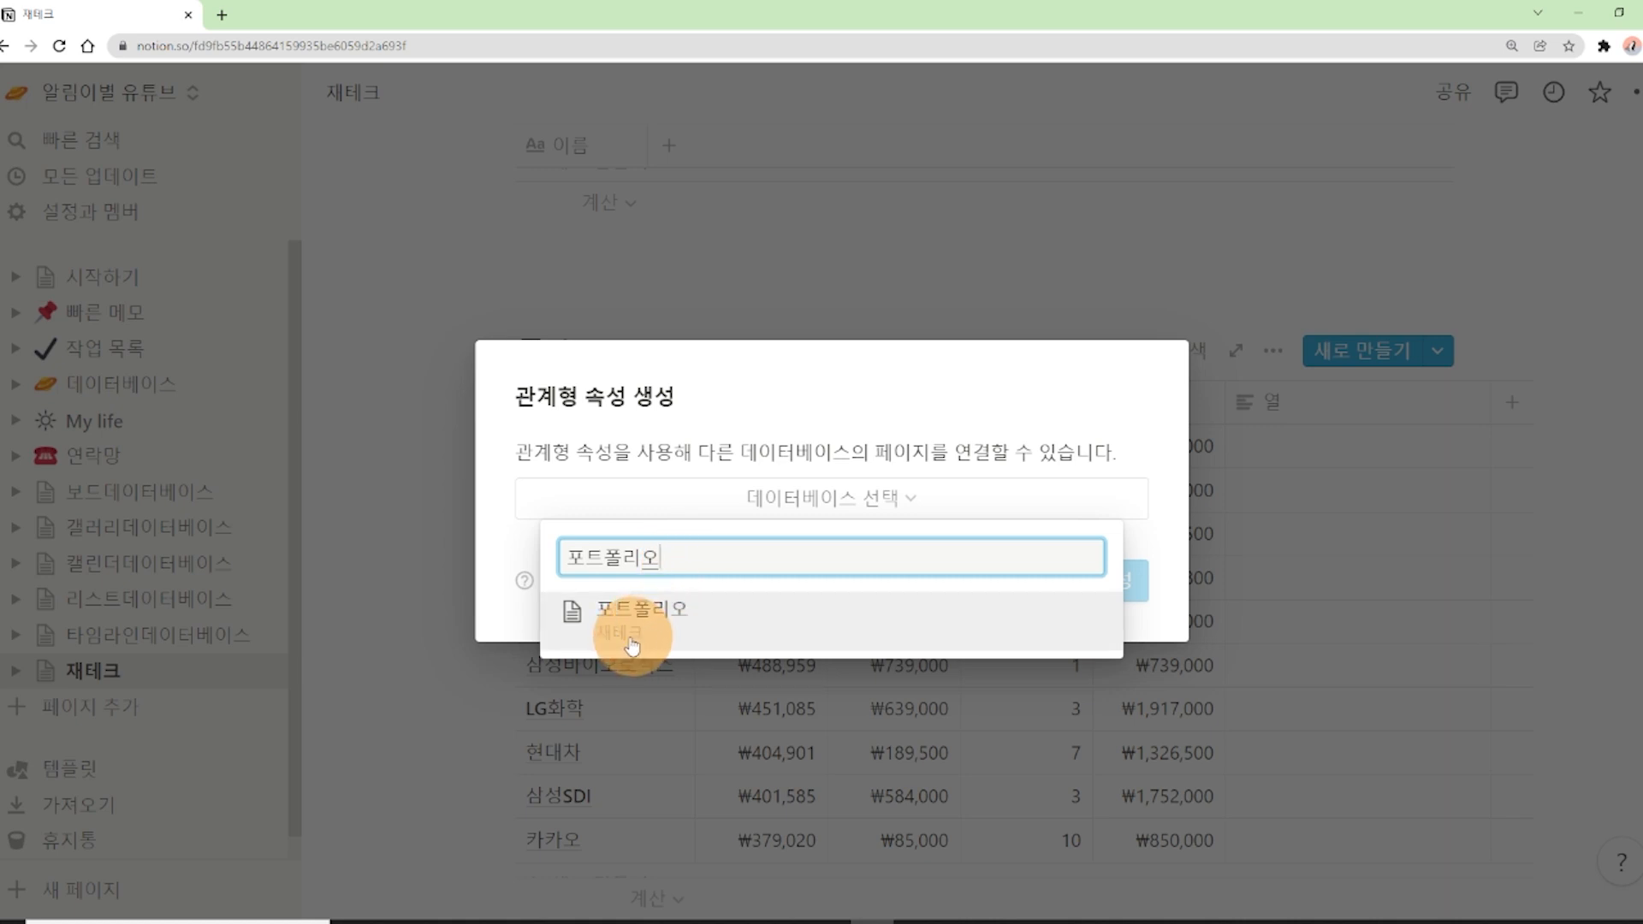
pyautogui.hotkey('ctrl', '+')
pyautogui.hotkey('ctrl', '+')
pyautogui.hotkey('ctrl', '+')
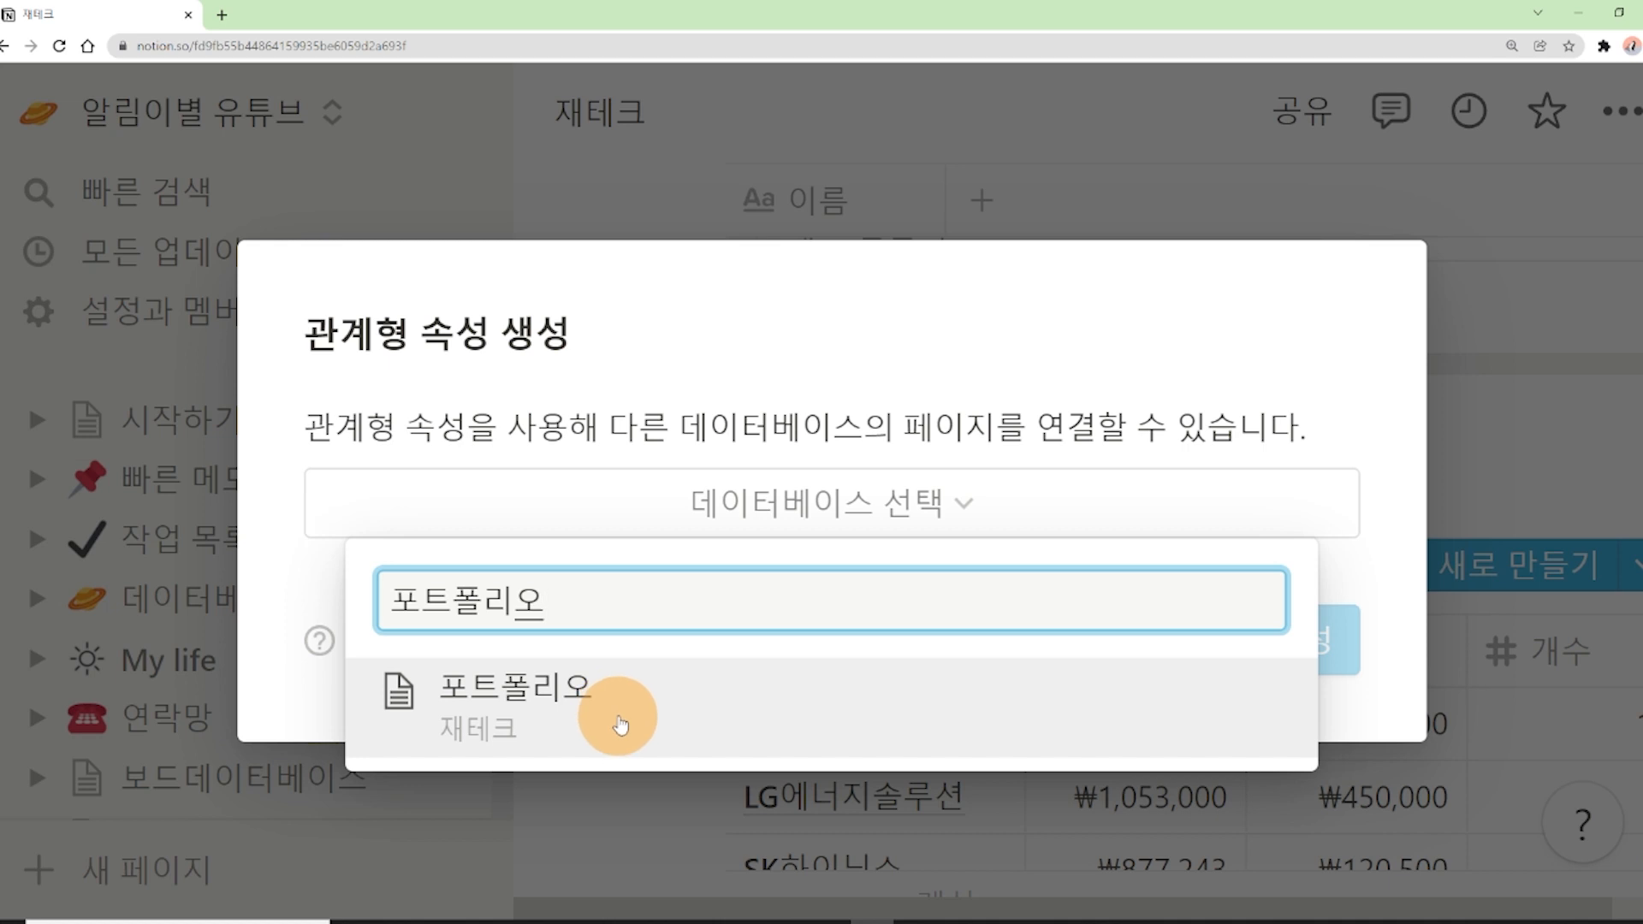
pyautogui.click(619, 724)
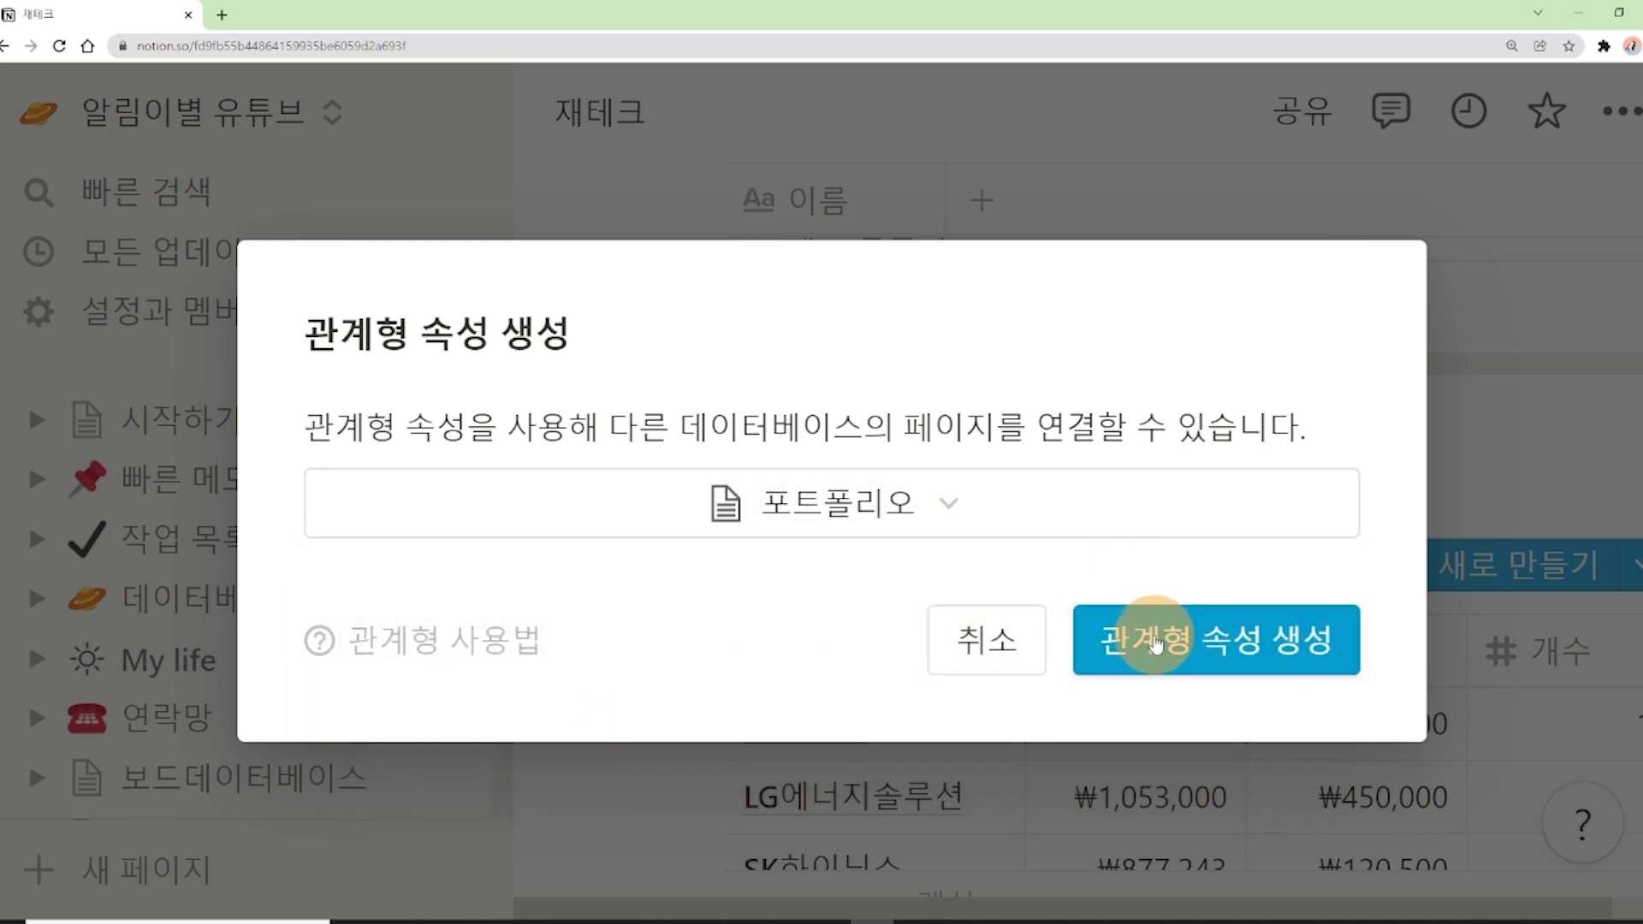
pyautogui.click(1155, 644)
pyautogui.hotkey('ctrl', '-')
pyautogui.hotkey('ctrl', '-')
pyautogui.hotkey('ctrl', '-')
pyautogui.hotkey('ctrl', '-')
pyautogui.hotkey('ctrl', '-')
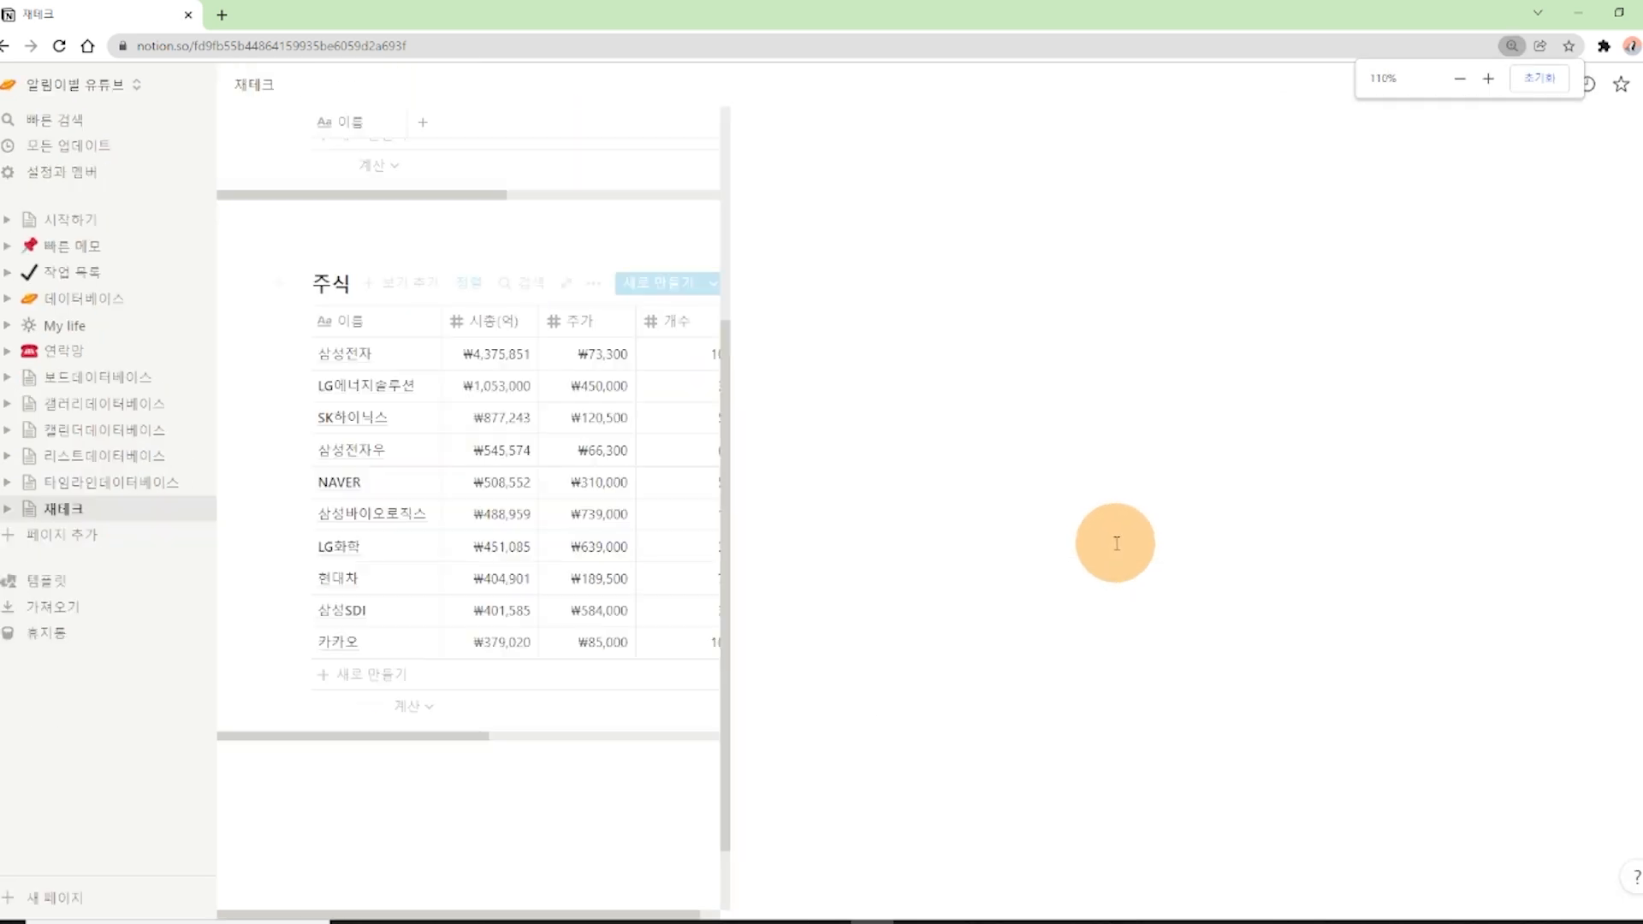
pyautogui.hotkey('ctrl', '+')
pyautogui.hotkey('ctrl', '+')
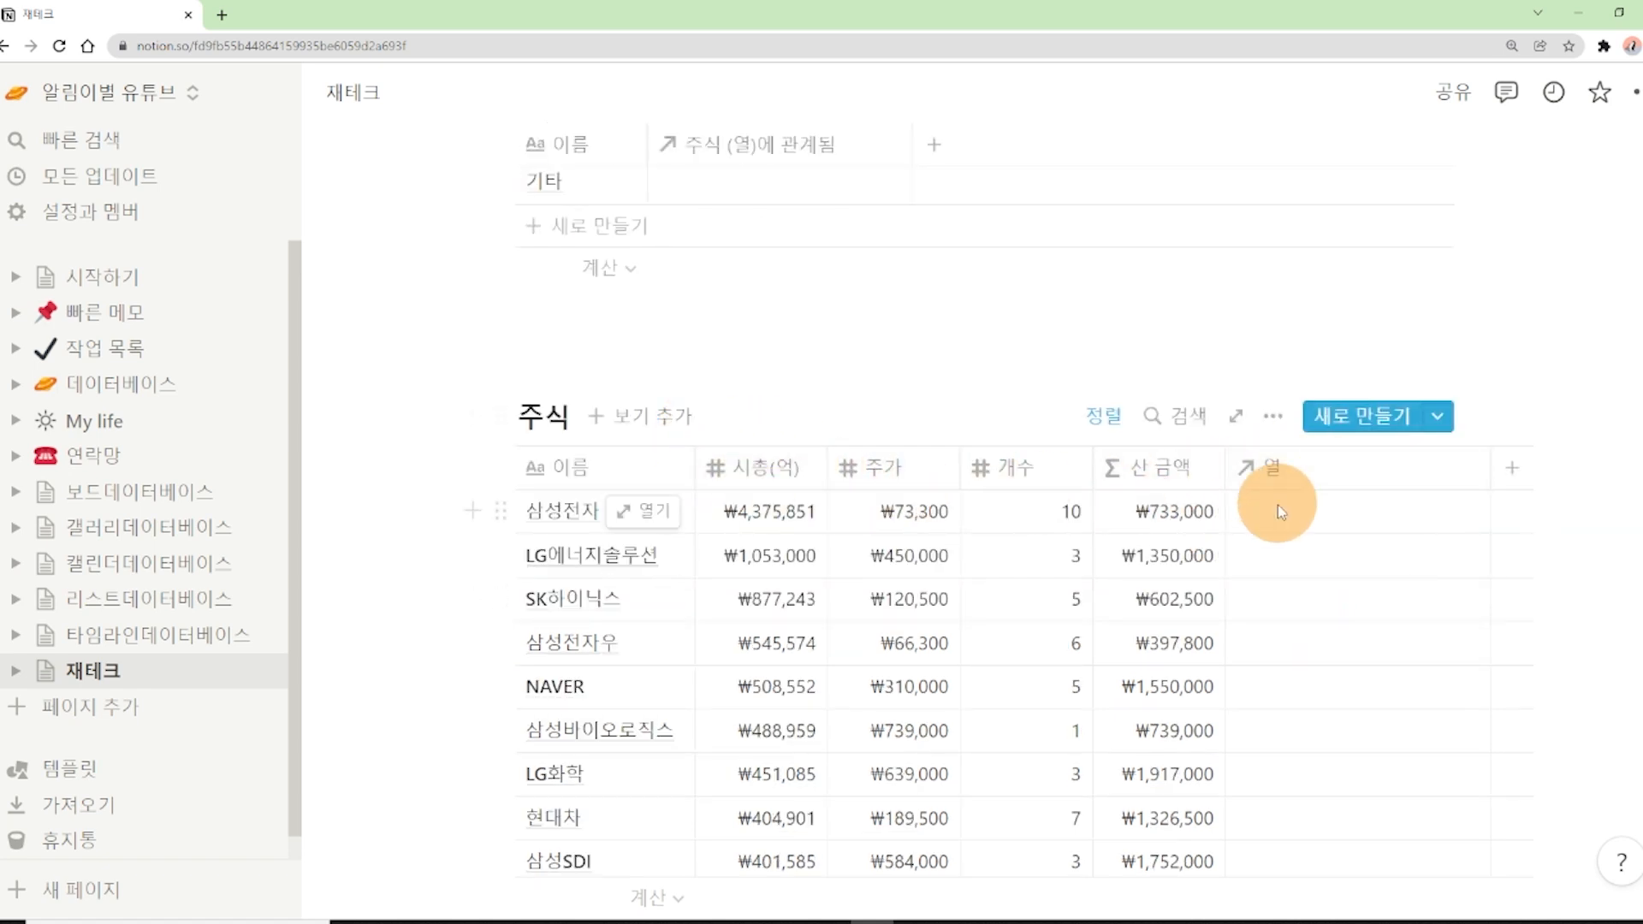
# Step: Examine the paired relation columns in the 포트폴리오 and 주식 tables
pyautogui.scroll(3, 1269, 522)
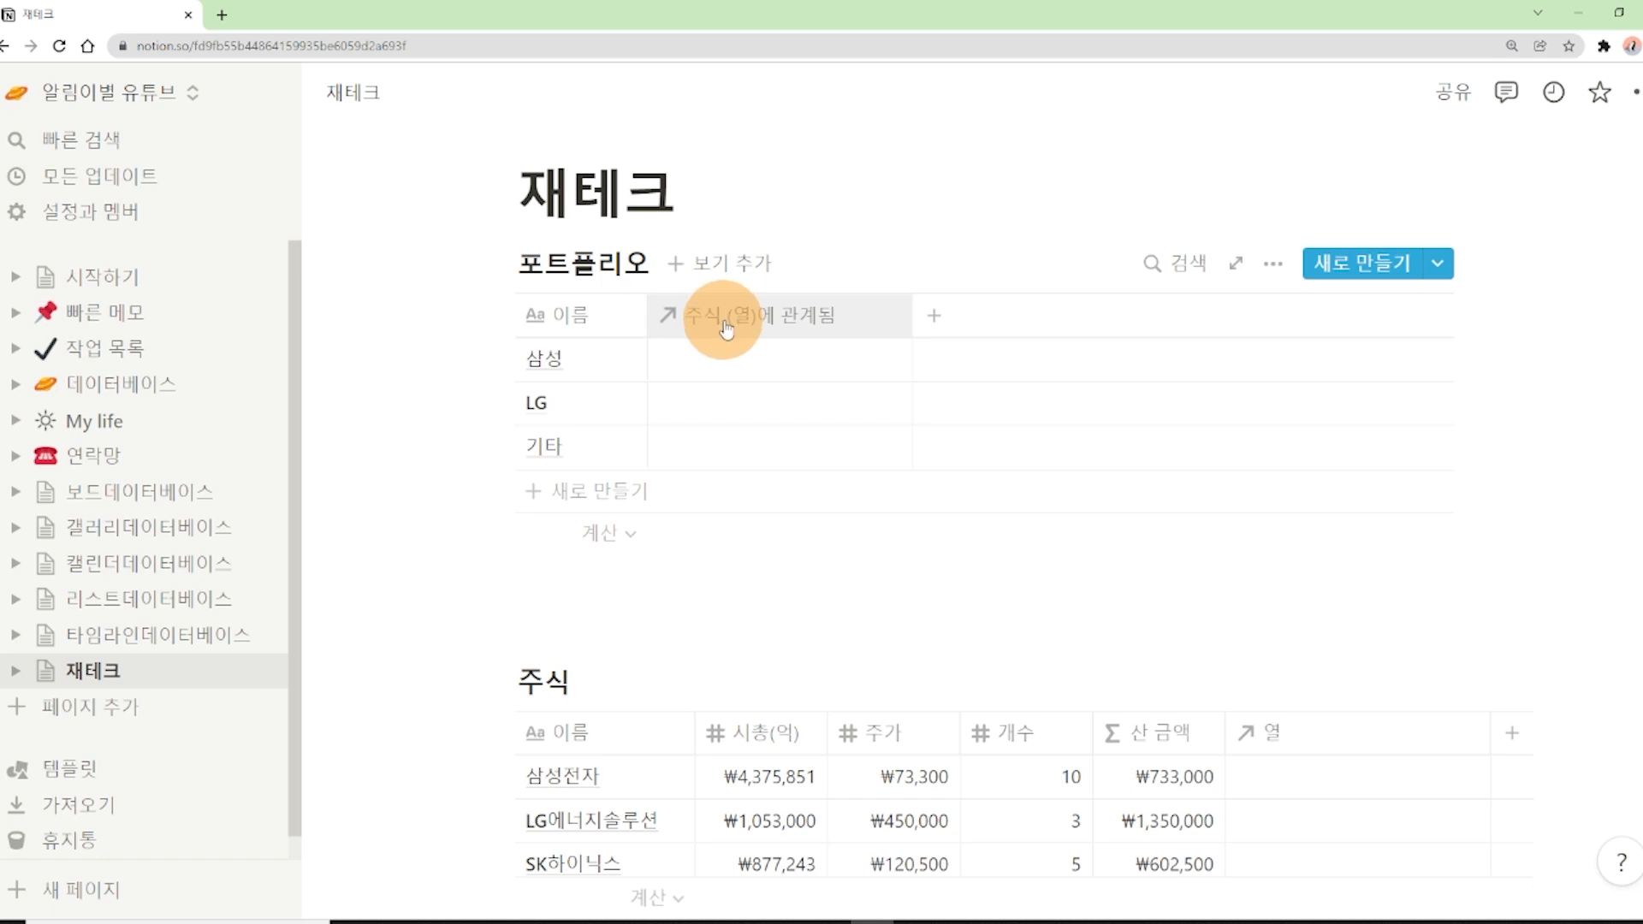
pyautogui.scroll(-1, 726, 329)
pyautogui.scroll(-1, 1412, 519)
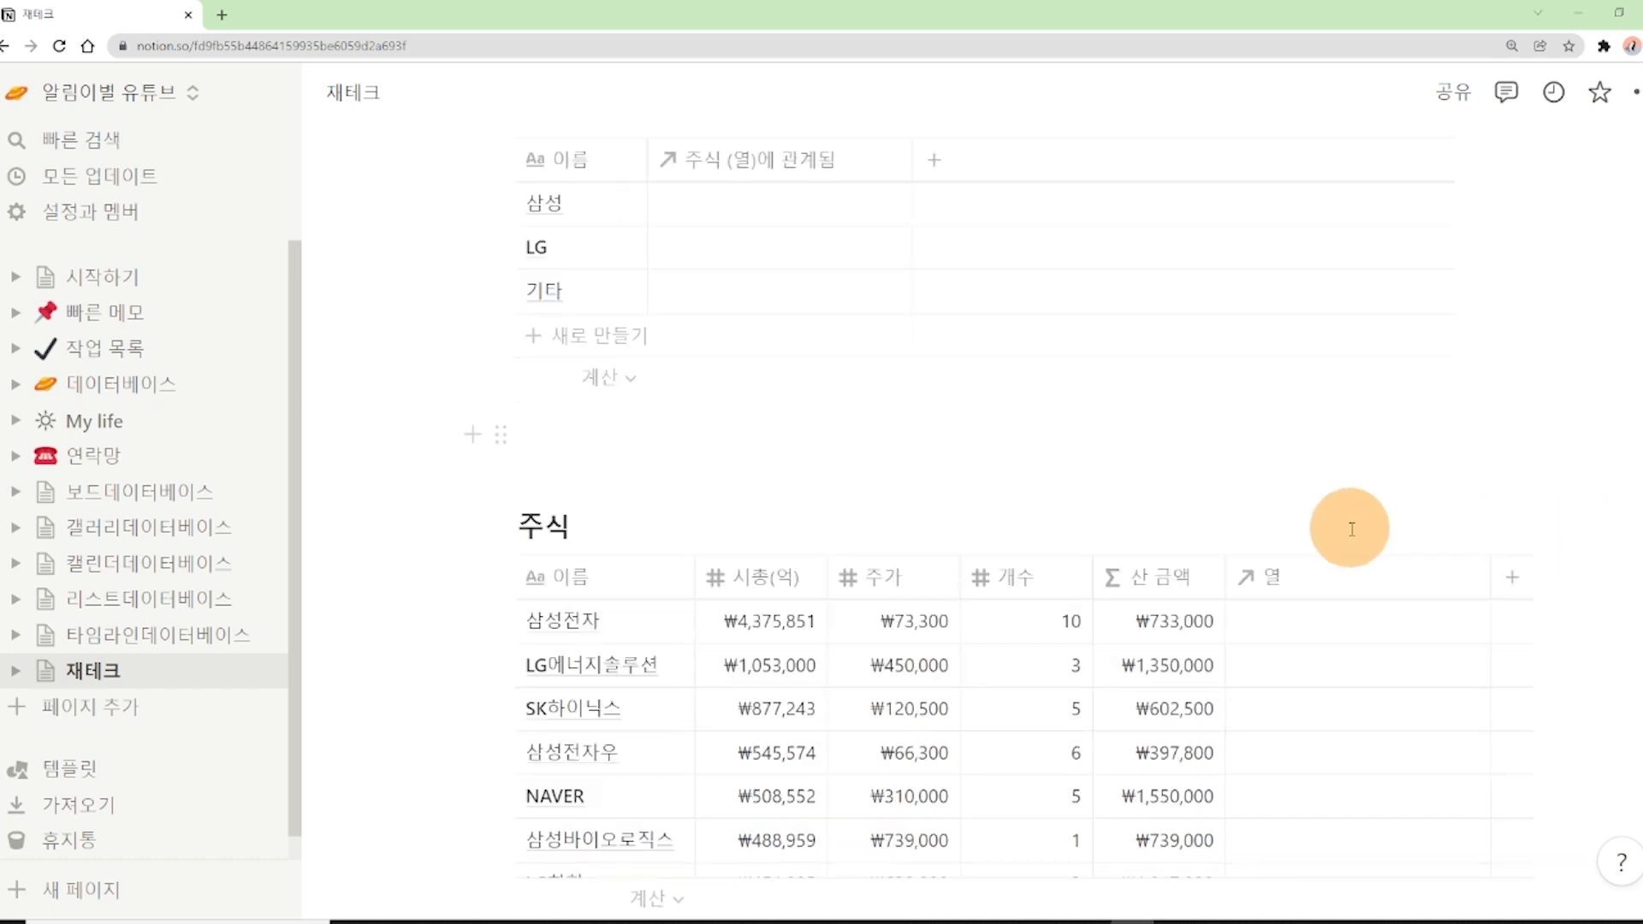
pyautogui.scroll(1, 985, 557)
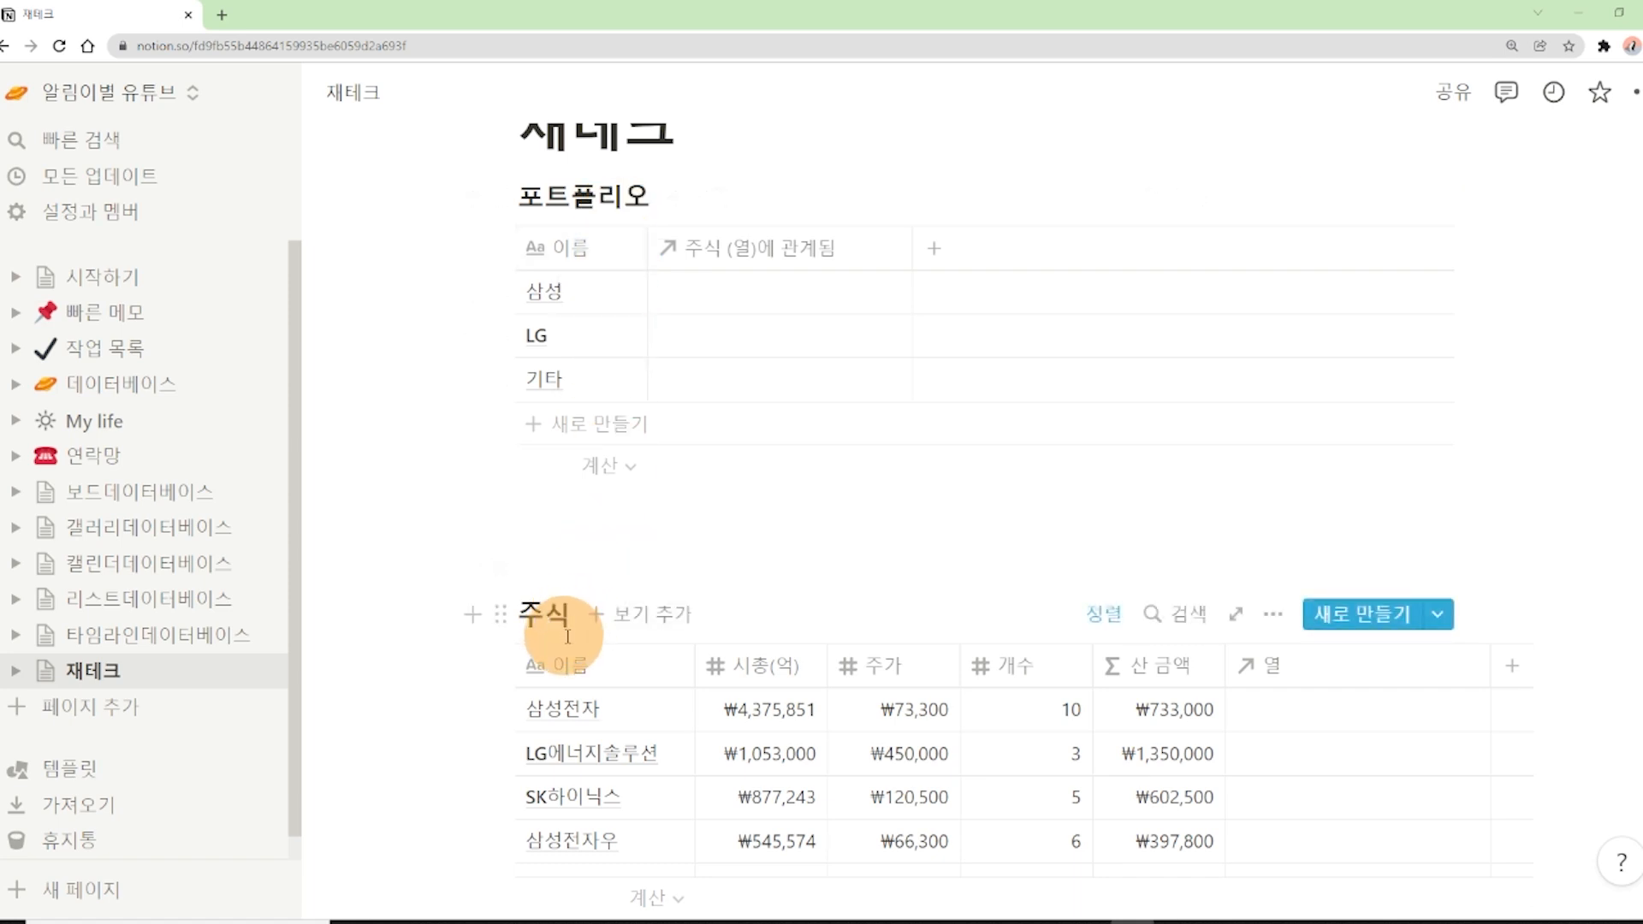
# Step: Rename the 열 relation column in the 주식 table to 포트폴리오
pyautogui.click(1305, 680)
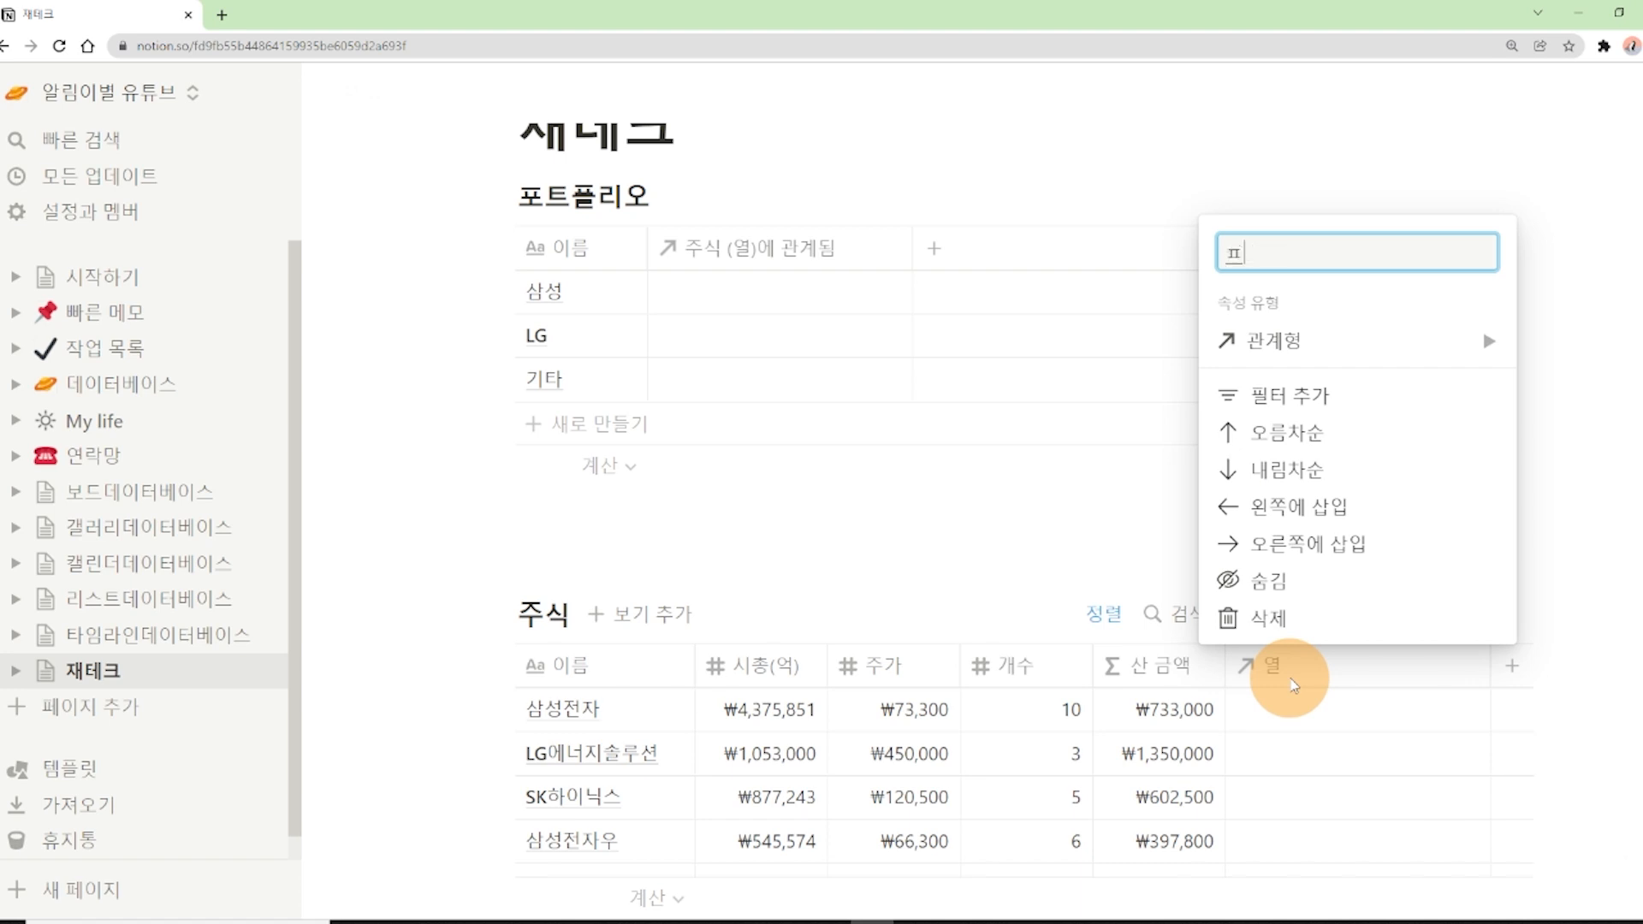
pyautogui.write('포트폴리오')
pyautogui.press('Return')
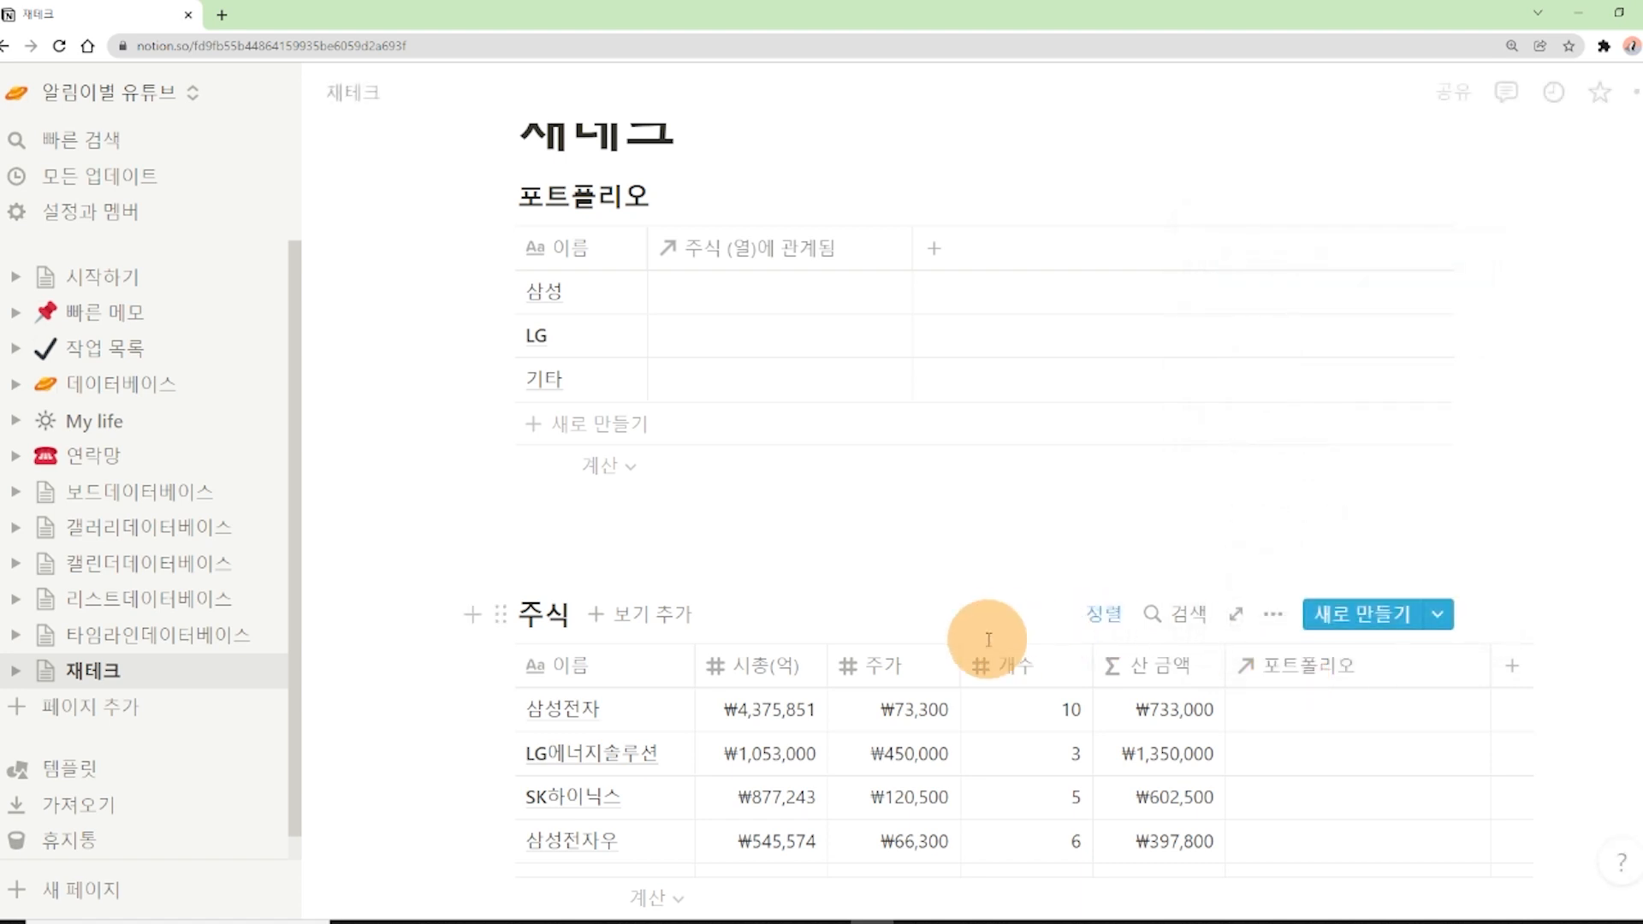
# Step: Rename the relation column in the 포트폴리오 table to 주식
pyautogui.scroll(2, 916, 599)
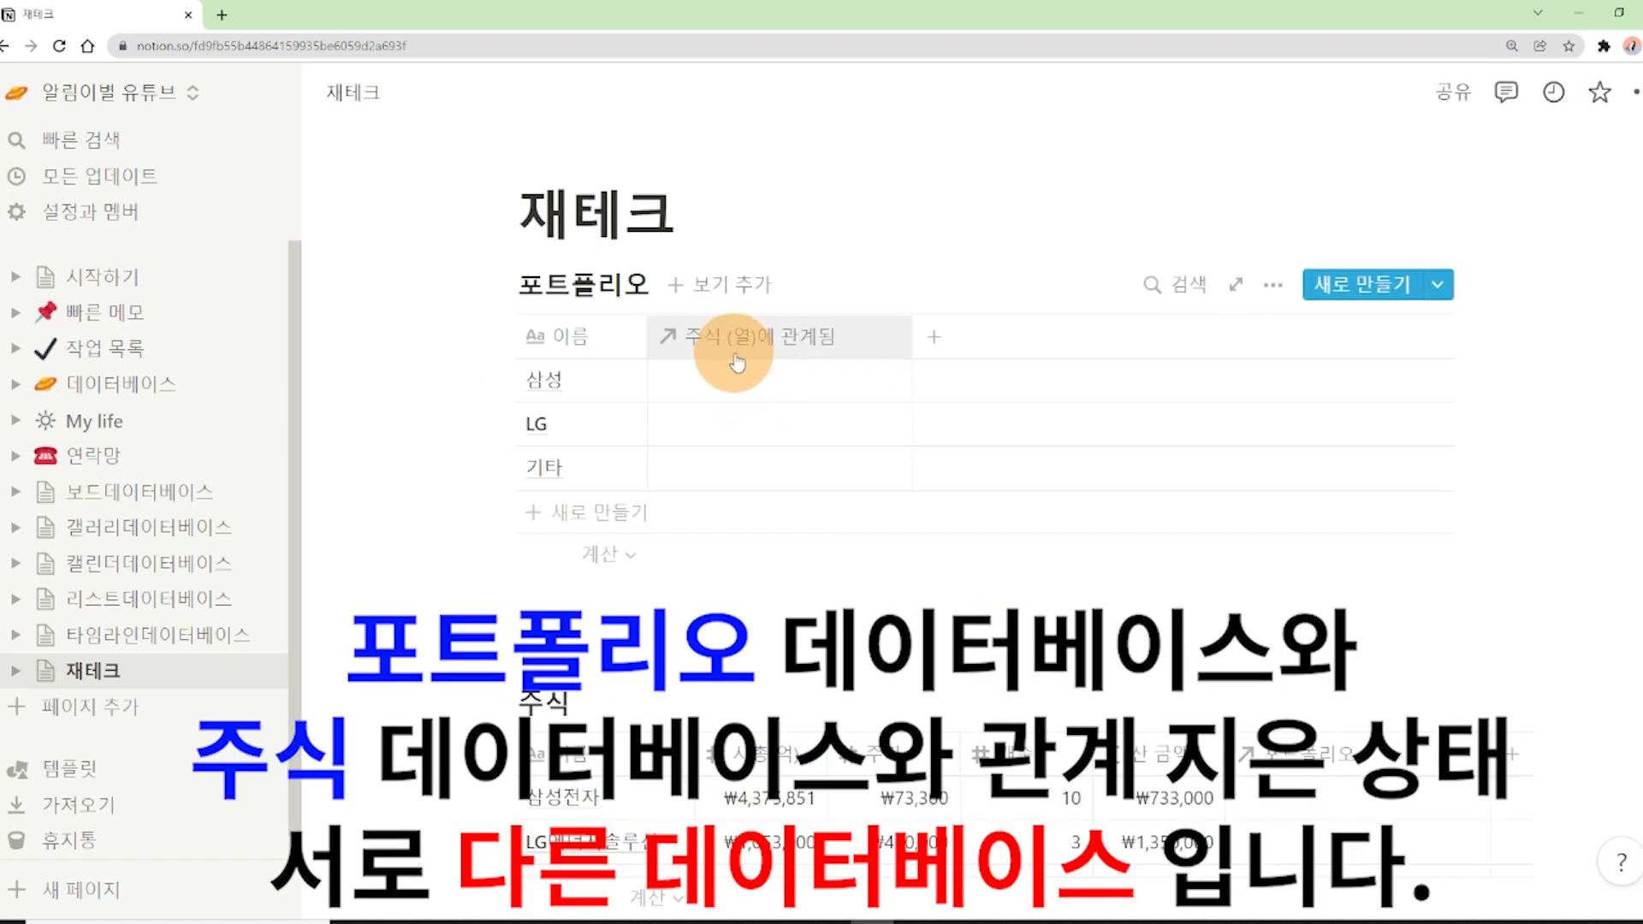
pyautogui.click(719, 342)
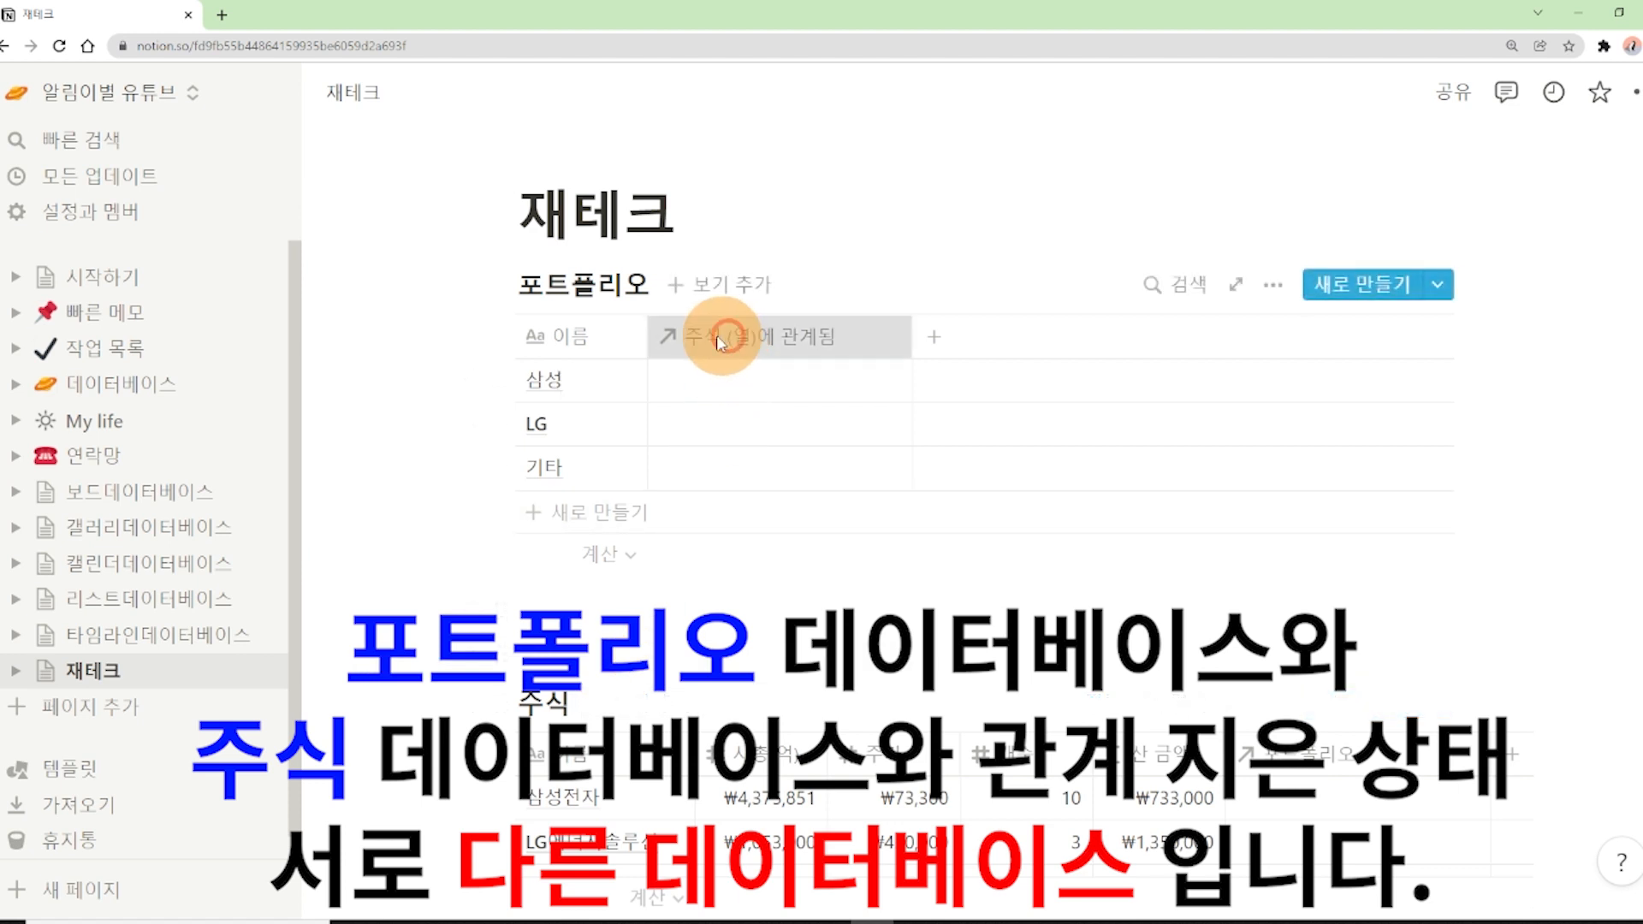
pyautogui.write('주식')
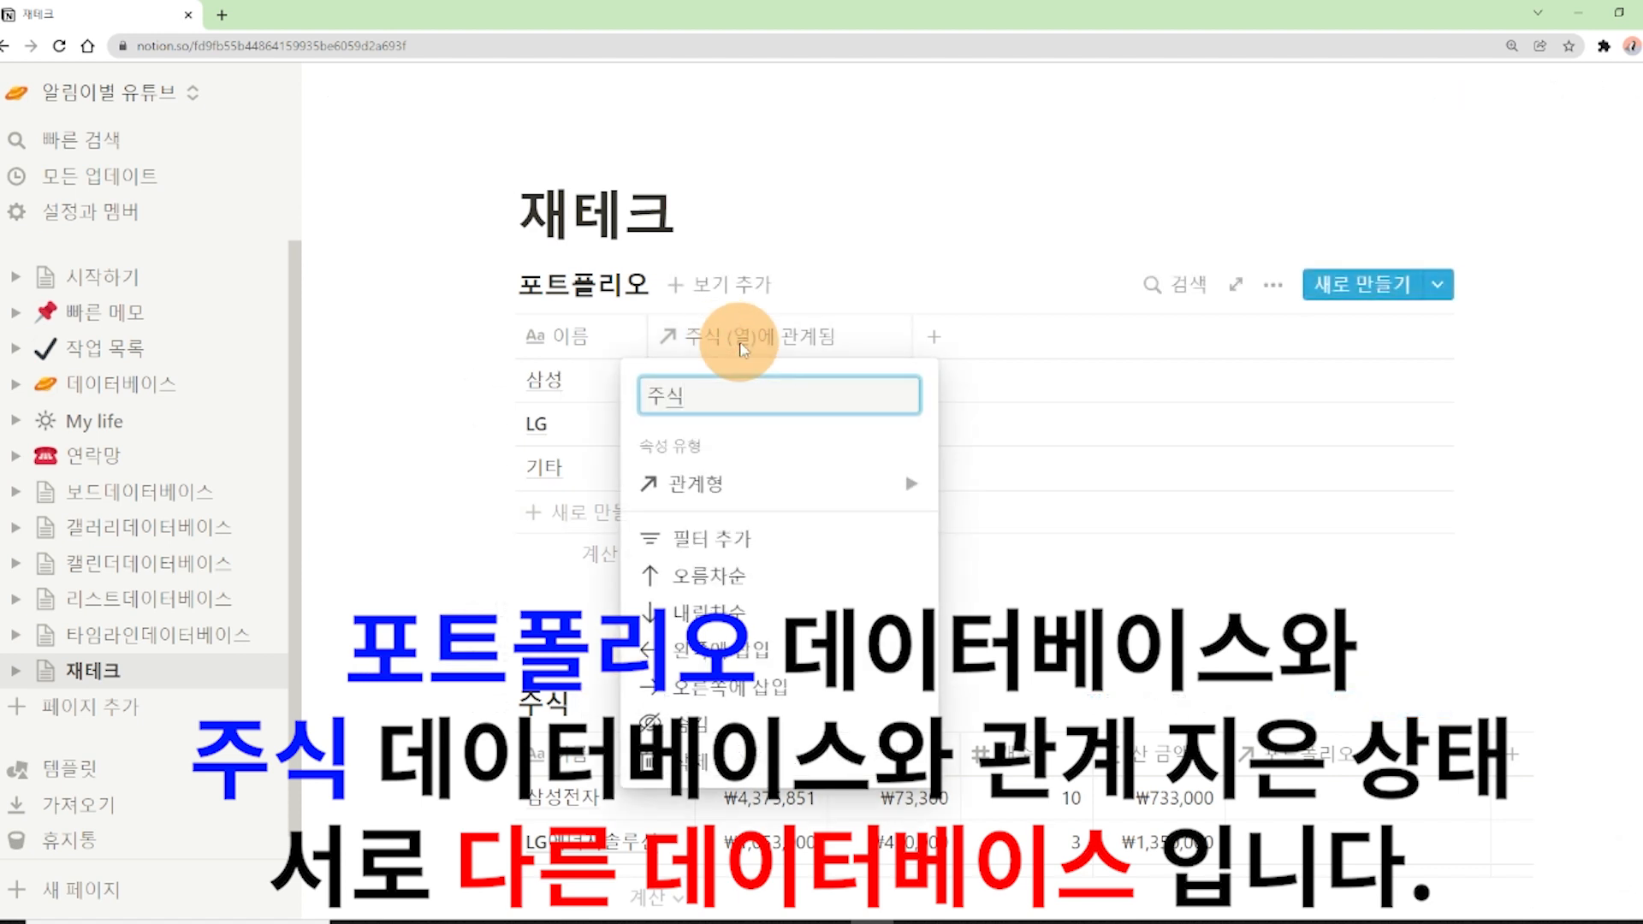
pyautogui.click(741, 349)
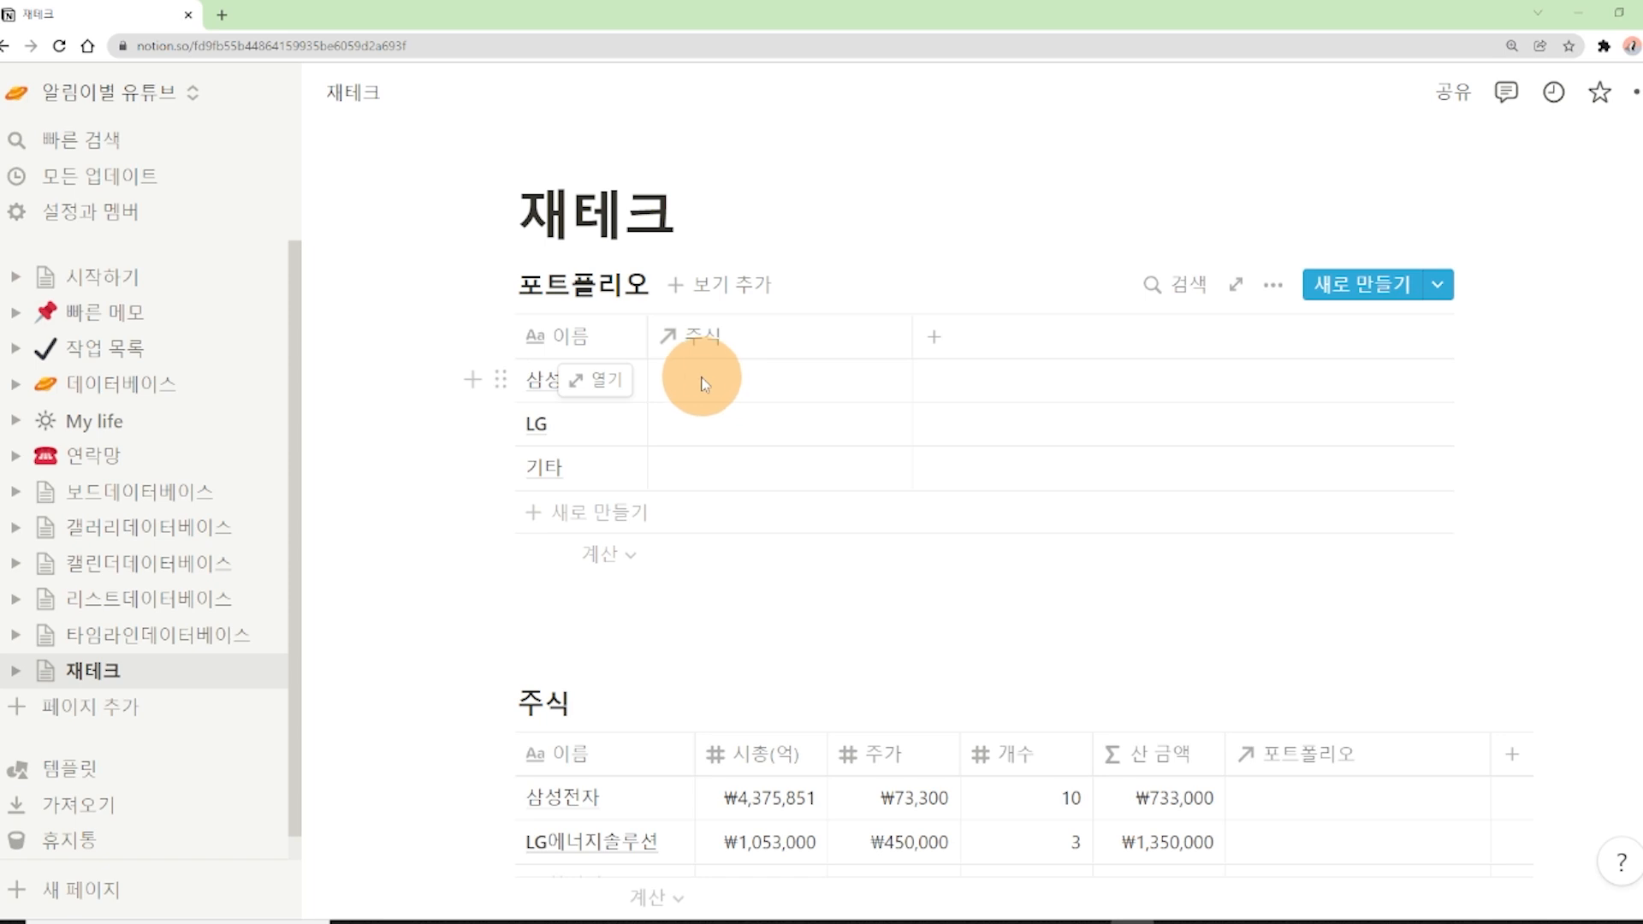
# Step: Link 삼성전자, 삼성바이오로직스, 삼성전자우 and 삼성SDI to the 삼성 row in the 포트폴리오 table's 주식 column
pyautogui.click(704, 383)
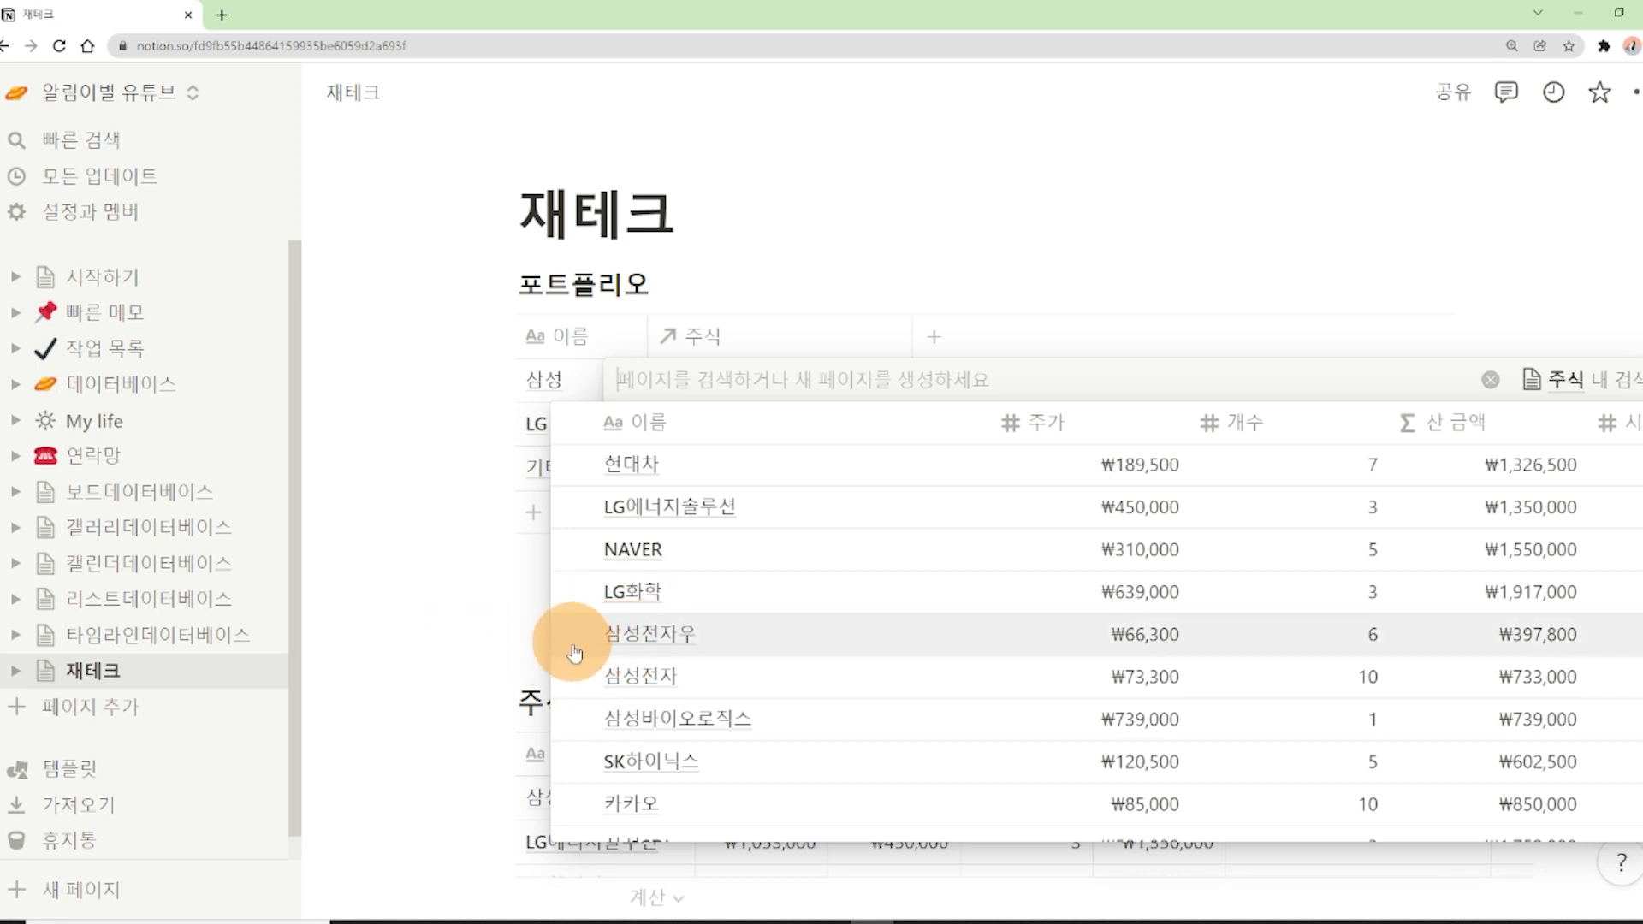
pyautogui.hotkey('ctrl', '+')
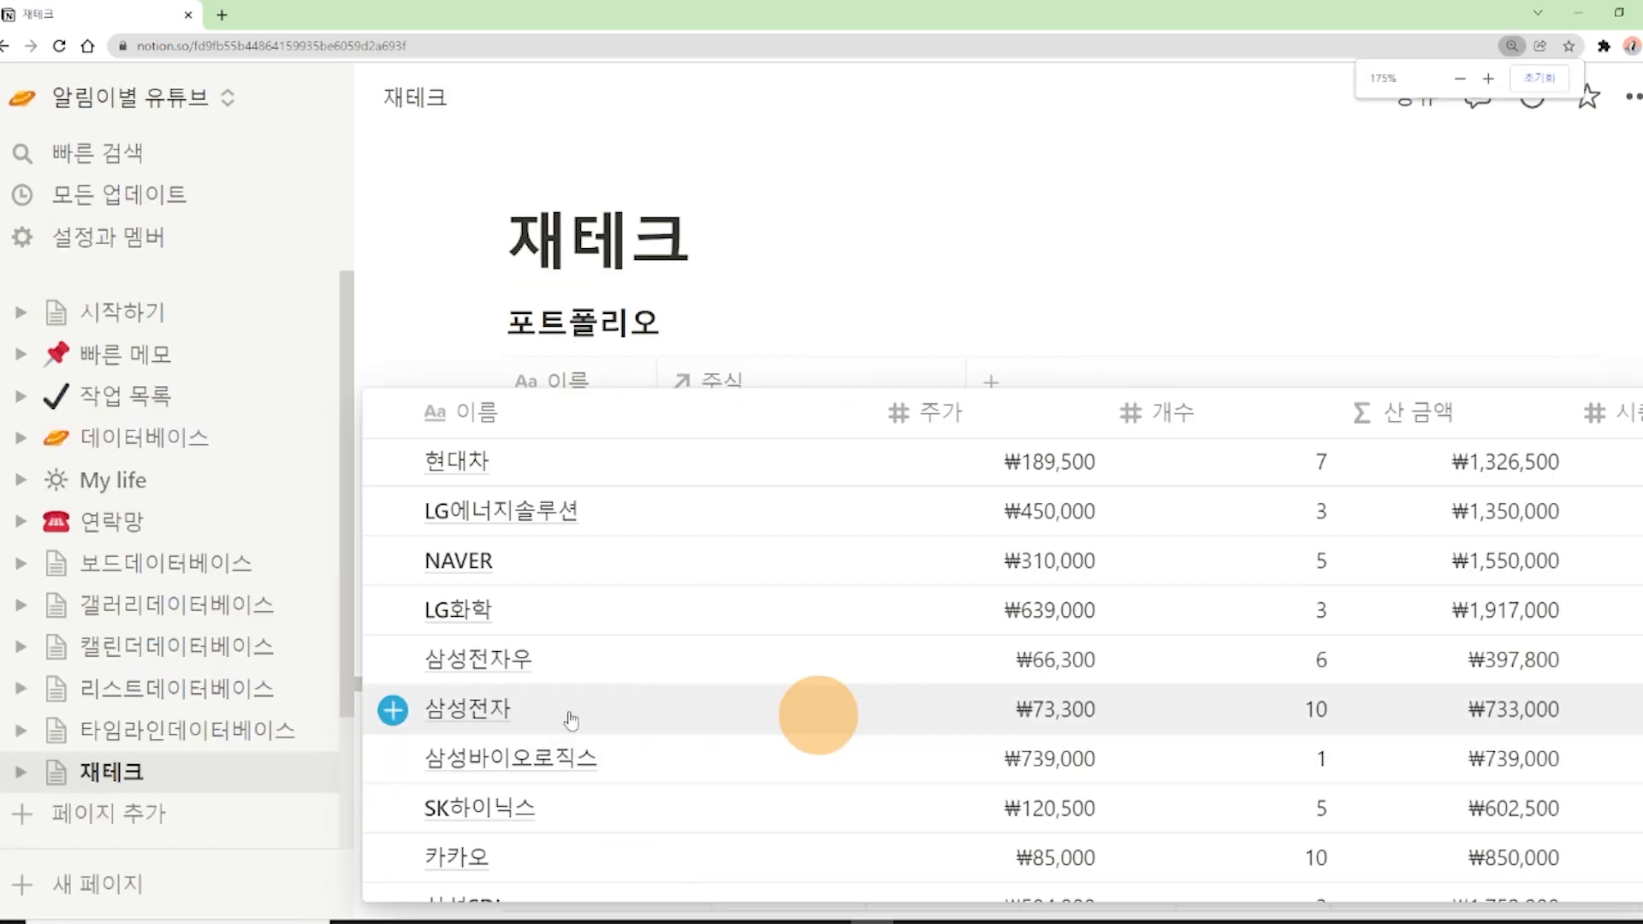
pyautogui.click(396, 724)
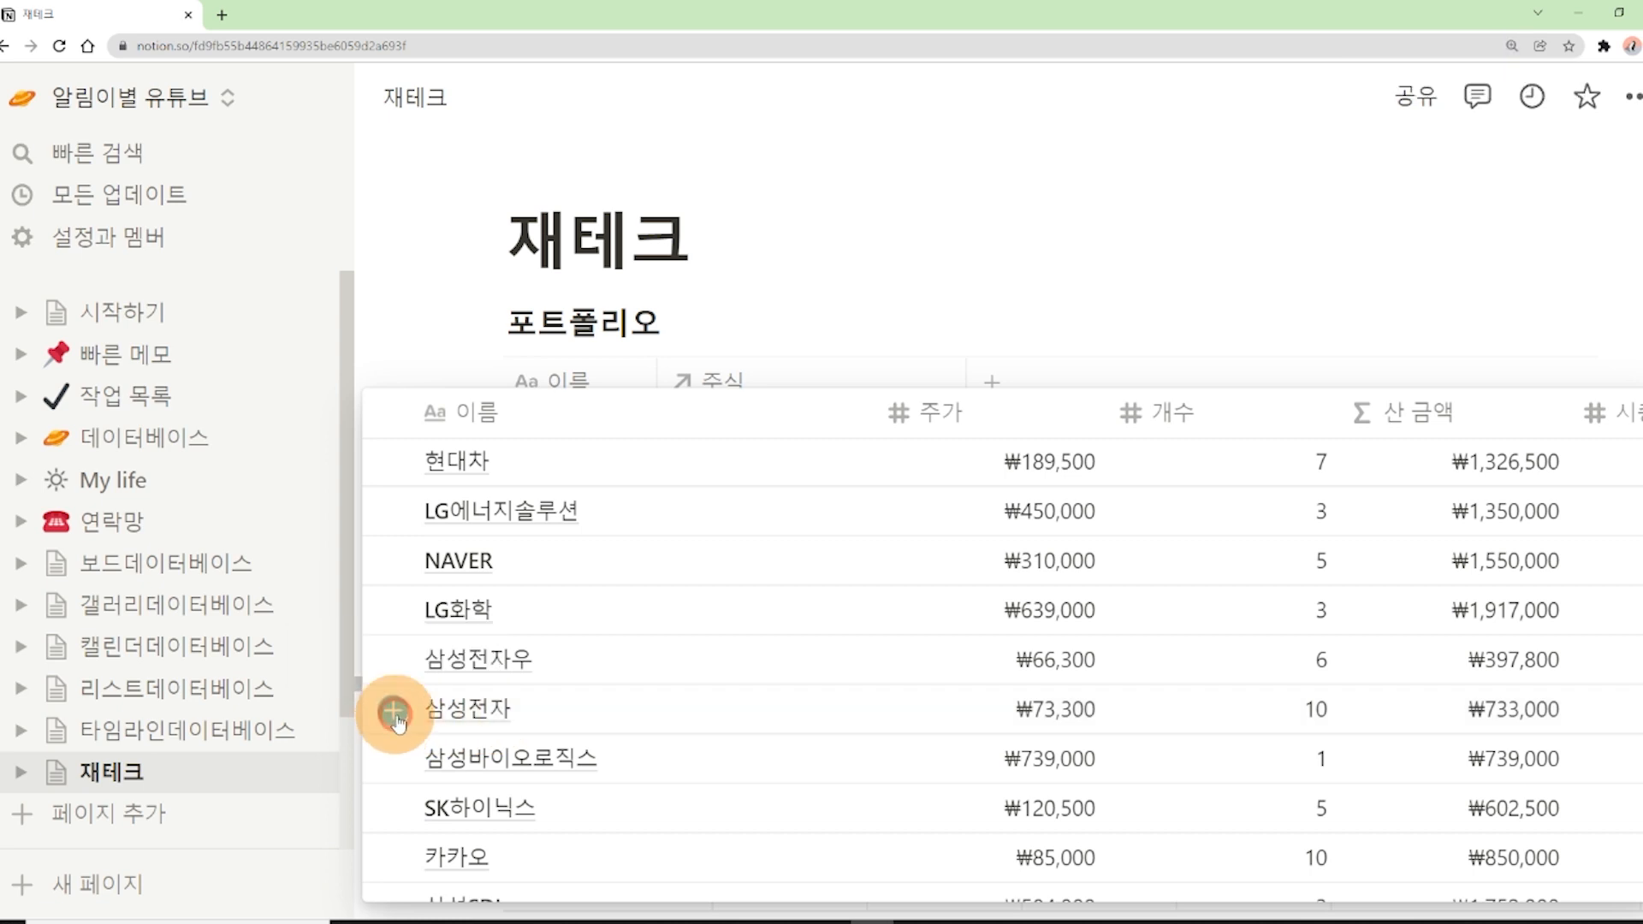
pyautogui.click(393, 758)
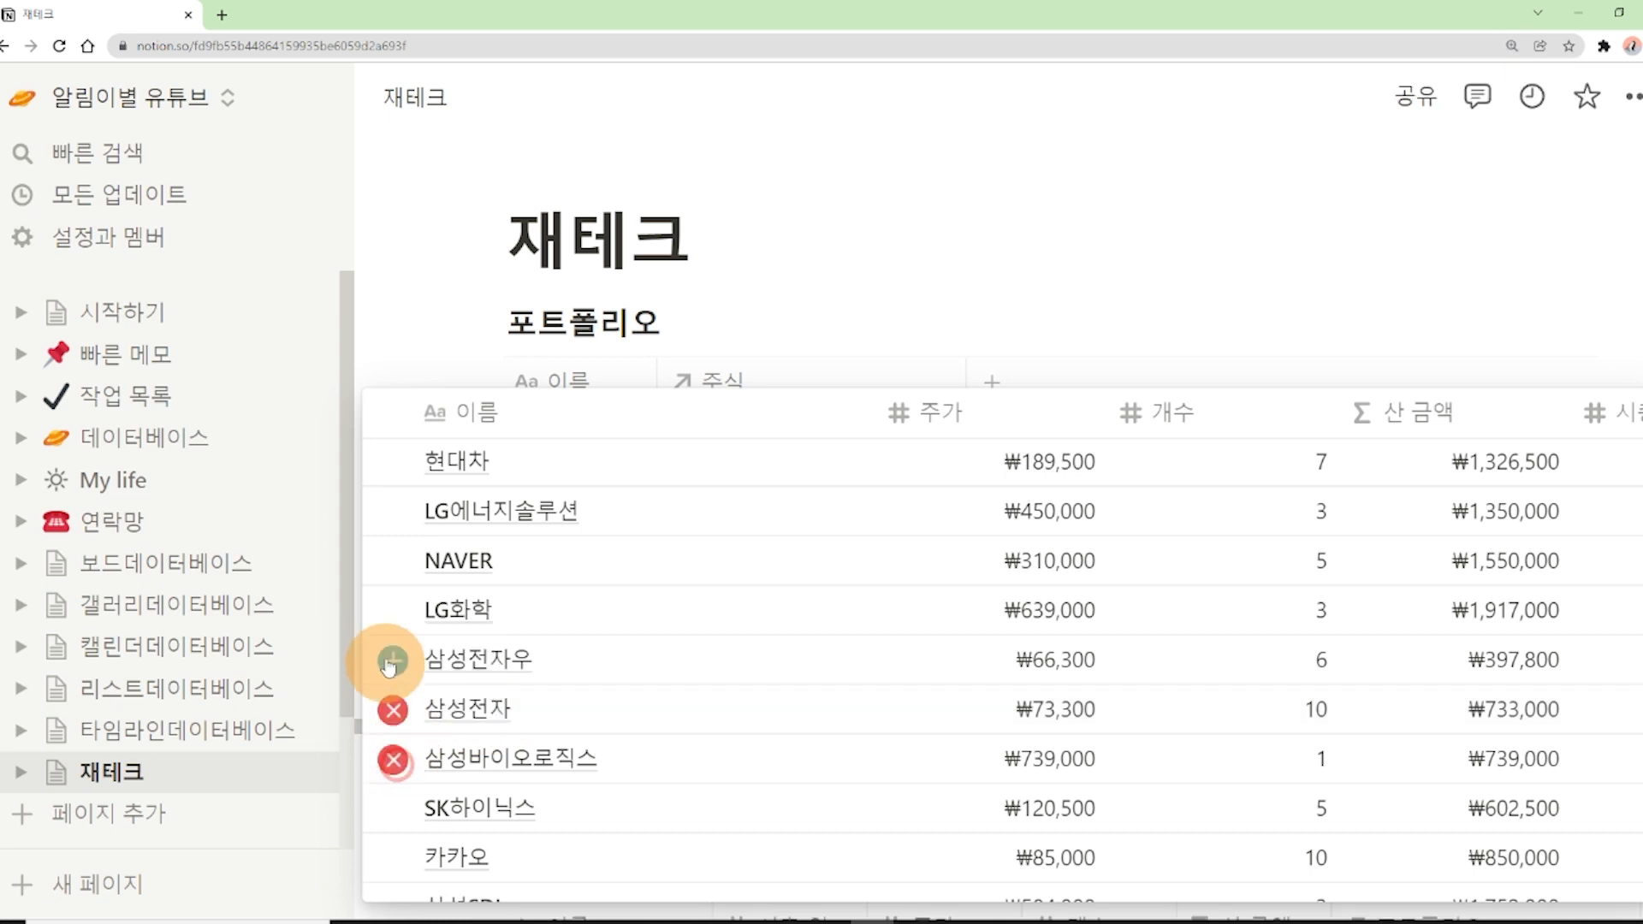
pyautogui.click(392, 659)
pyautogui.scroll(-1, 390, 668)
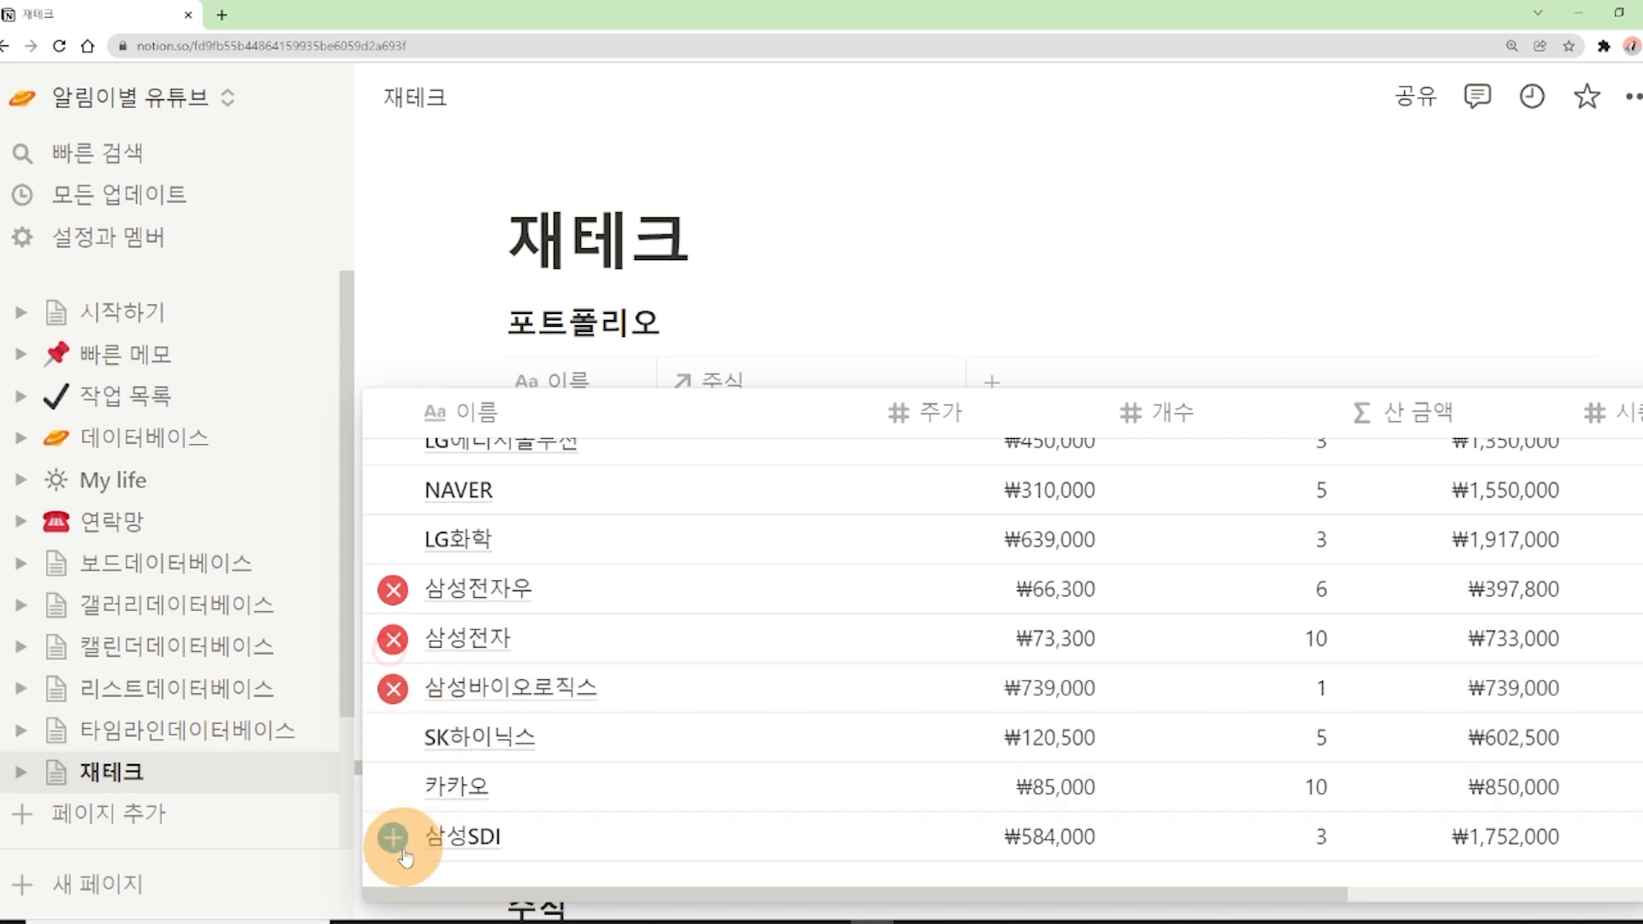
pyautogui.click(396, 841)
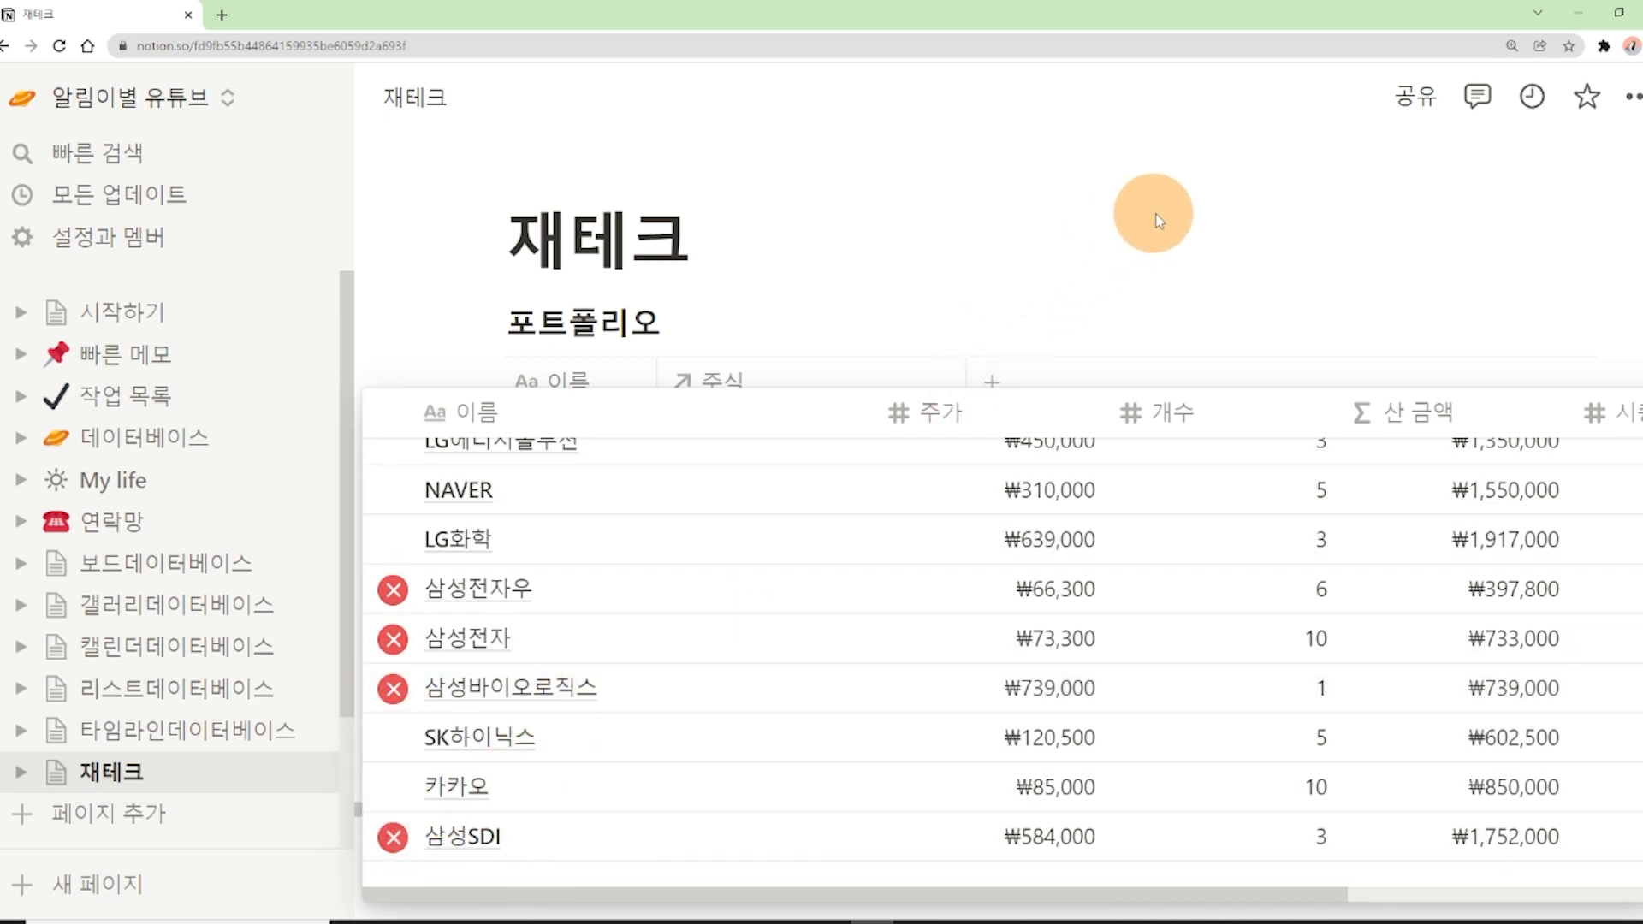
pyautogui.click(1157, 220)
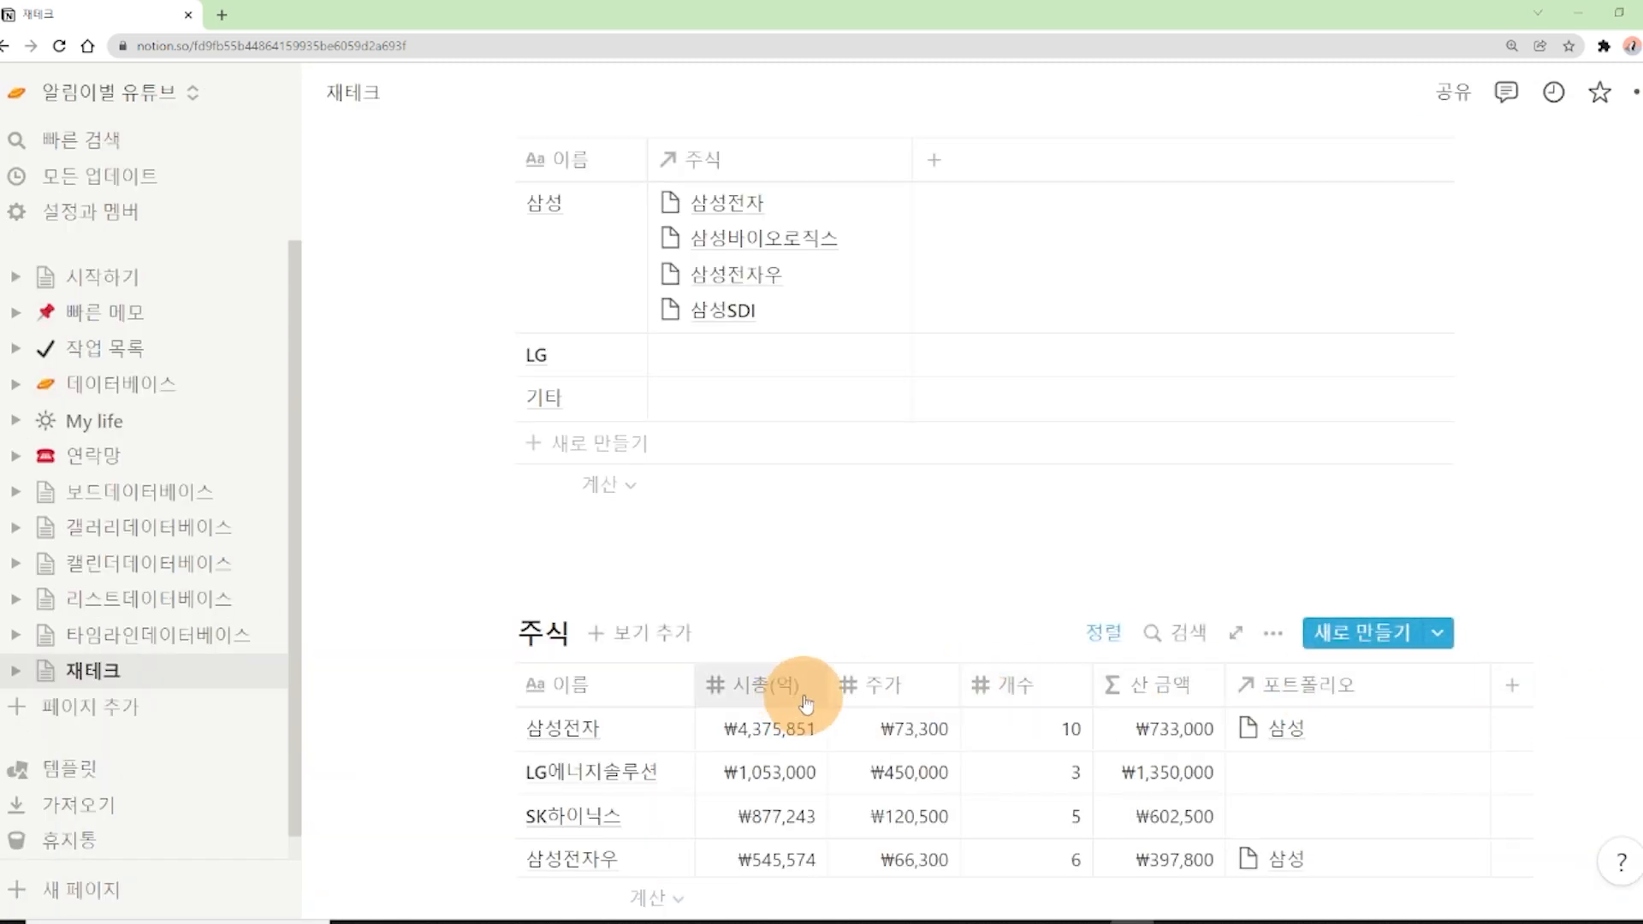
# Step: Compare the 삼성 row's linked stocks in the 포트폴리오 table with the 포트폴리오 column of the 주식 table
pyautogui.scroll(-1, 950, 647)
pyautogui.scroll(-1, 1316, 635)
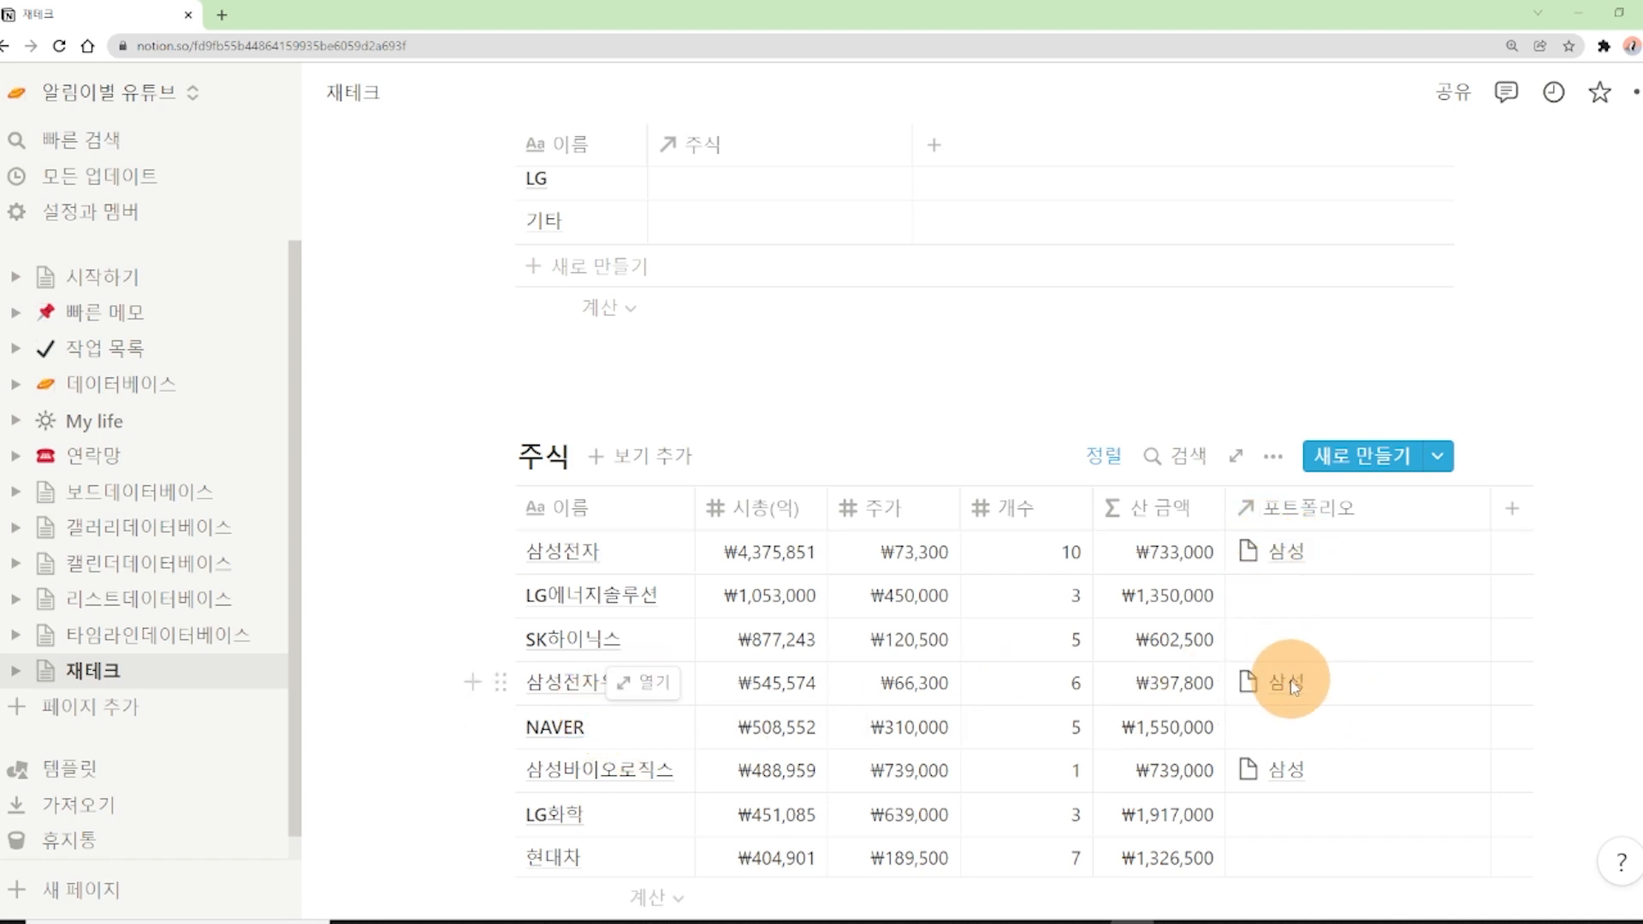
pyautogui.scroll(3, 1119, 642)
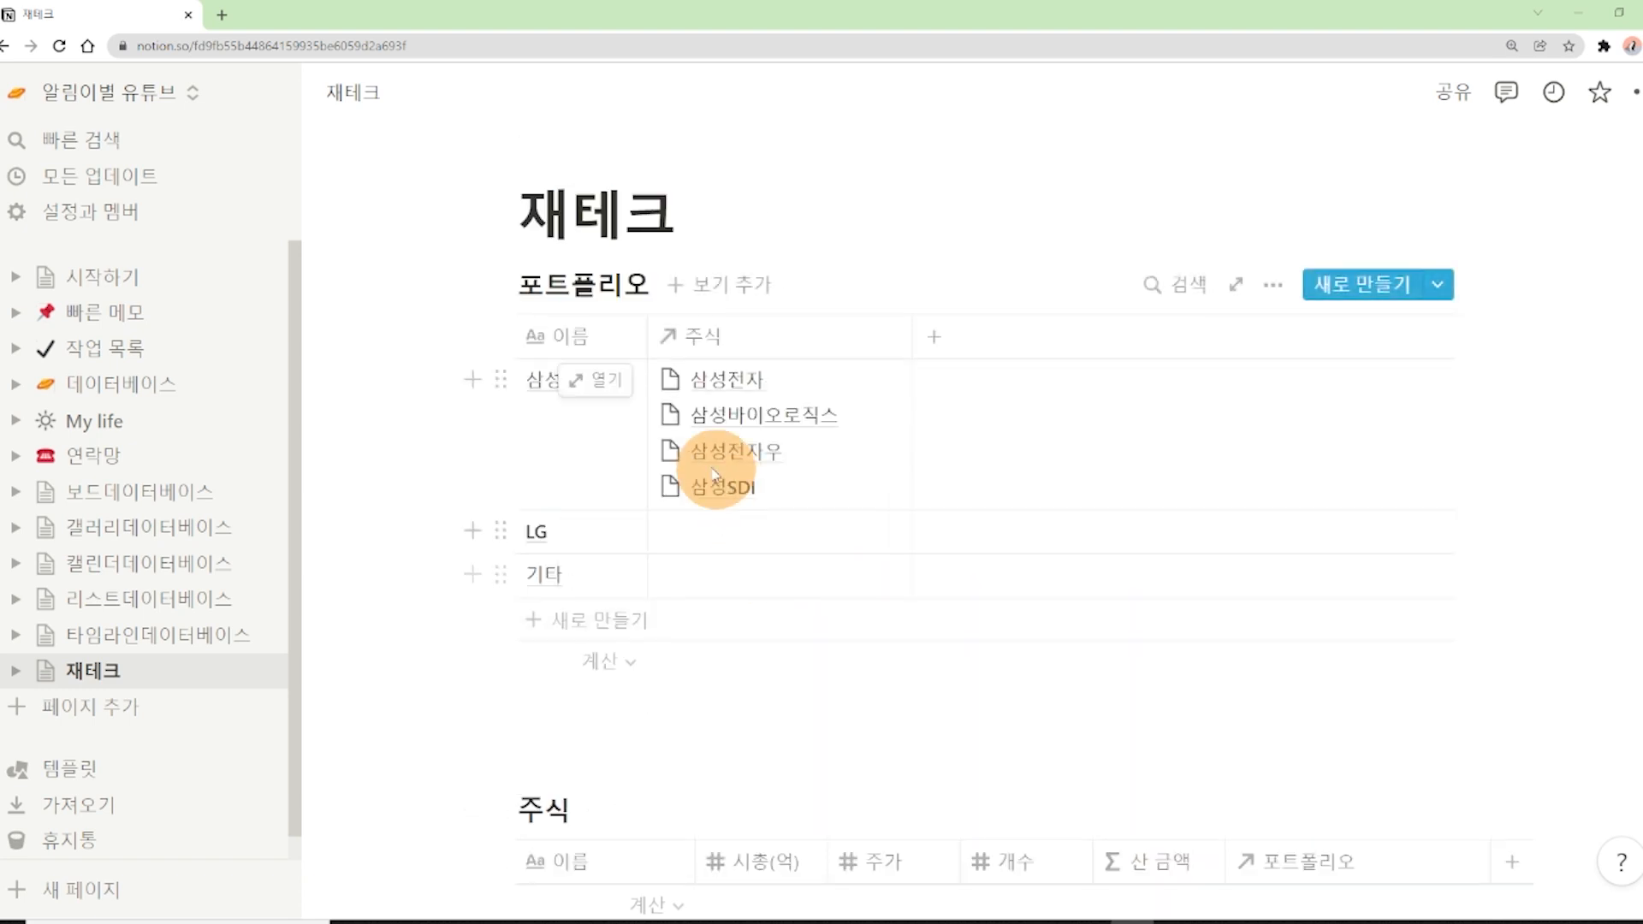
pyautogui.scroll(-3, 696, 448)
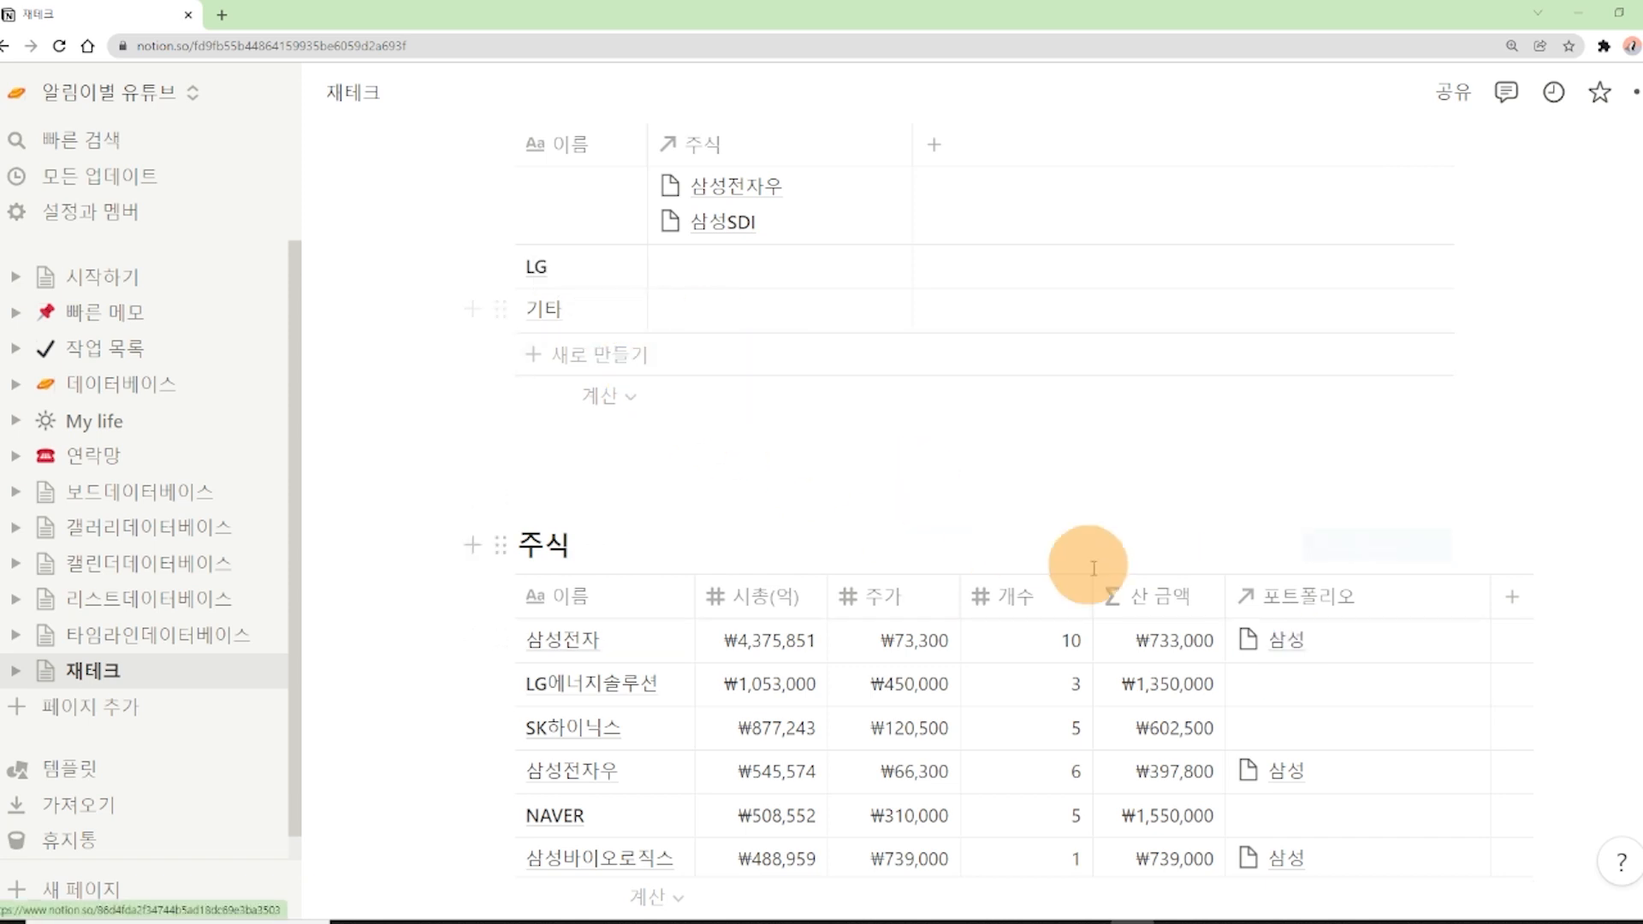
pyautogui.scroll(4, 1260, 640)
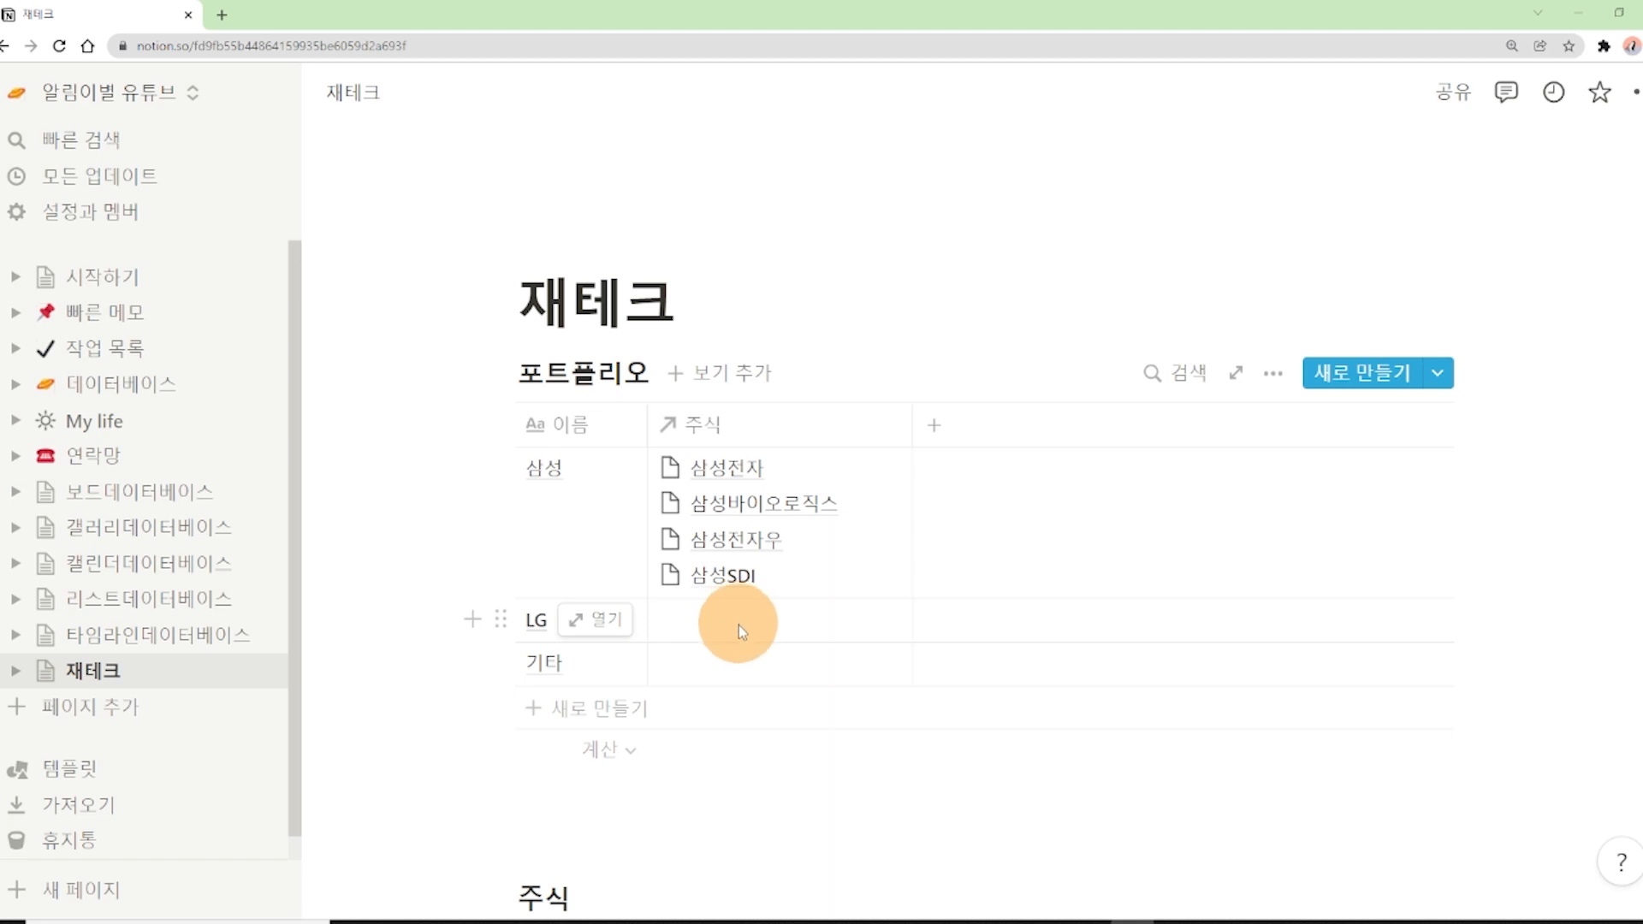
pyautogui.scroll(-3, 749, 624)
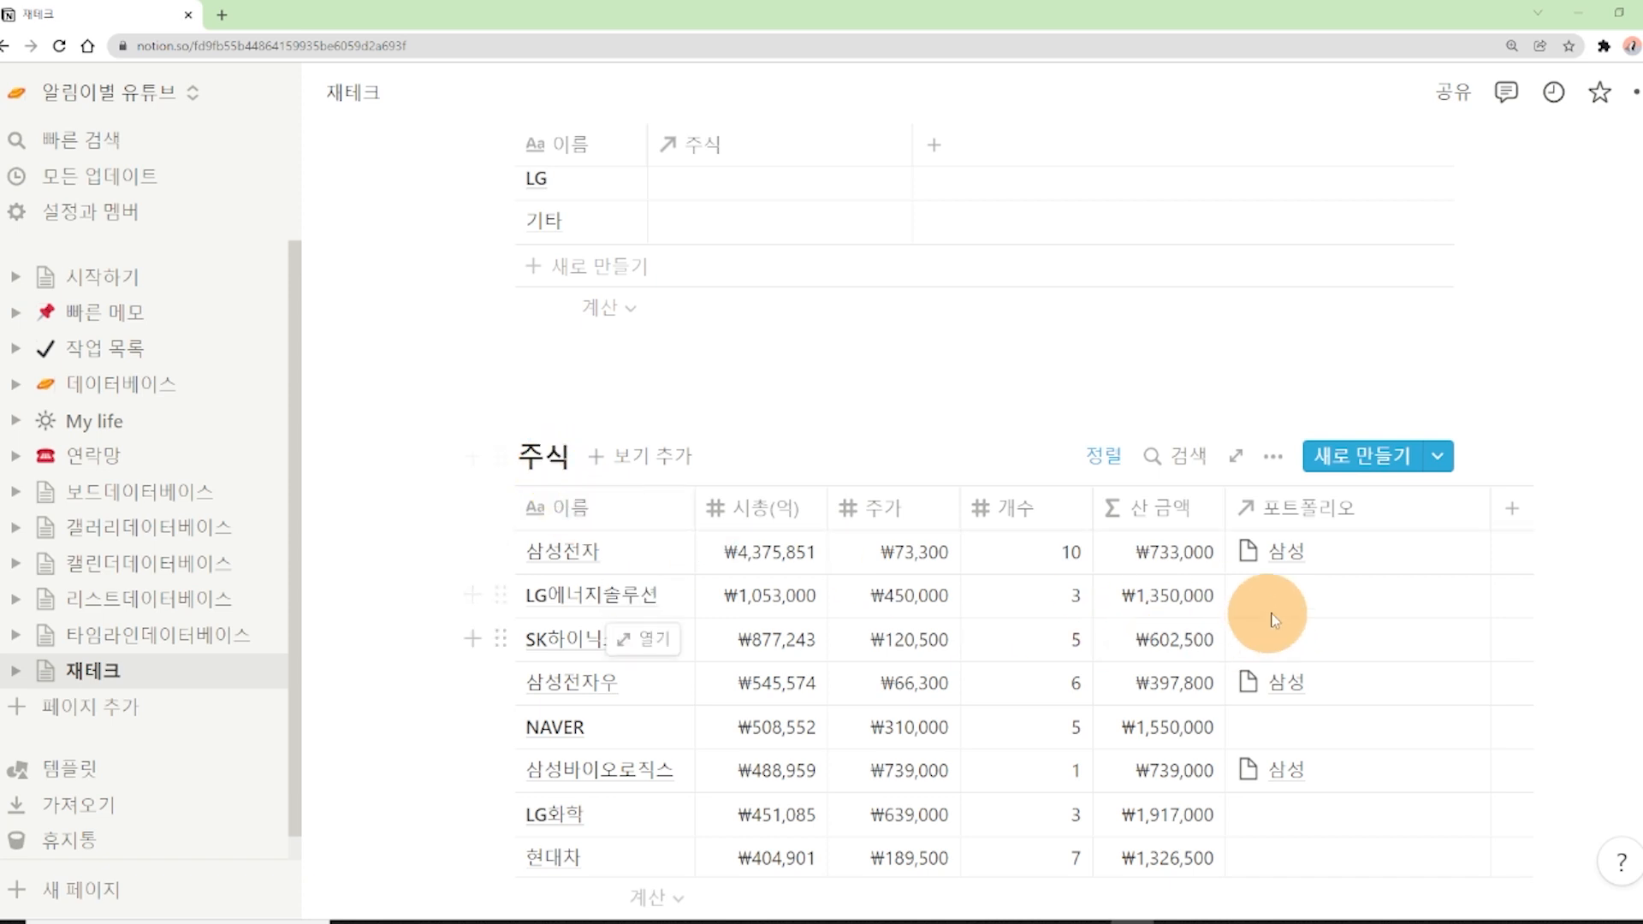
pyautogui.scroll(-1, 1288, 656)
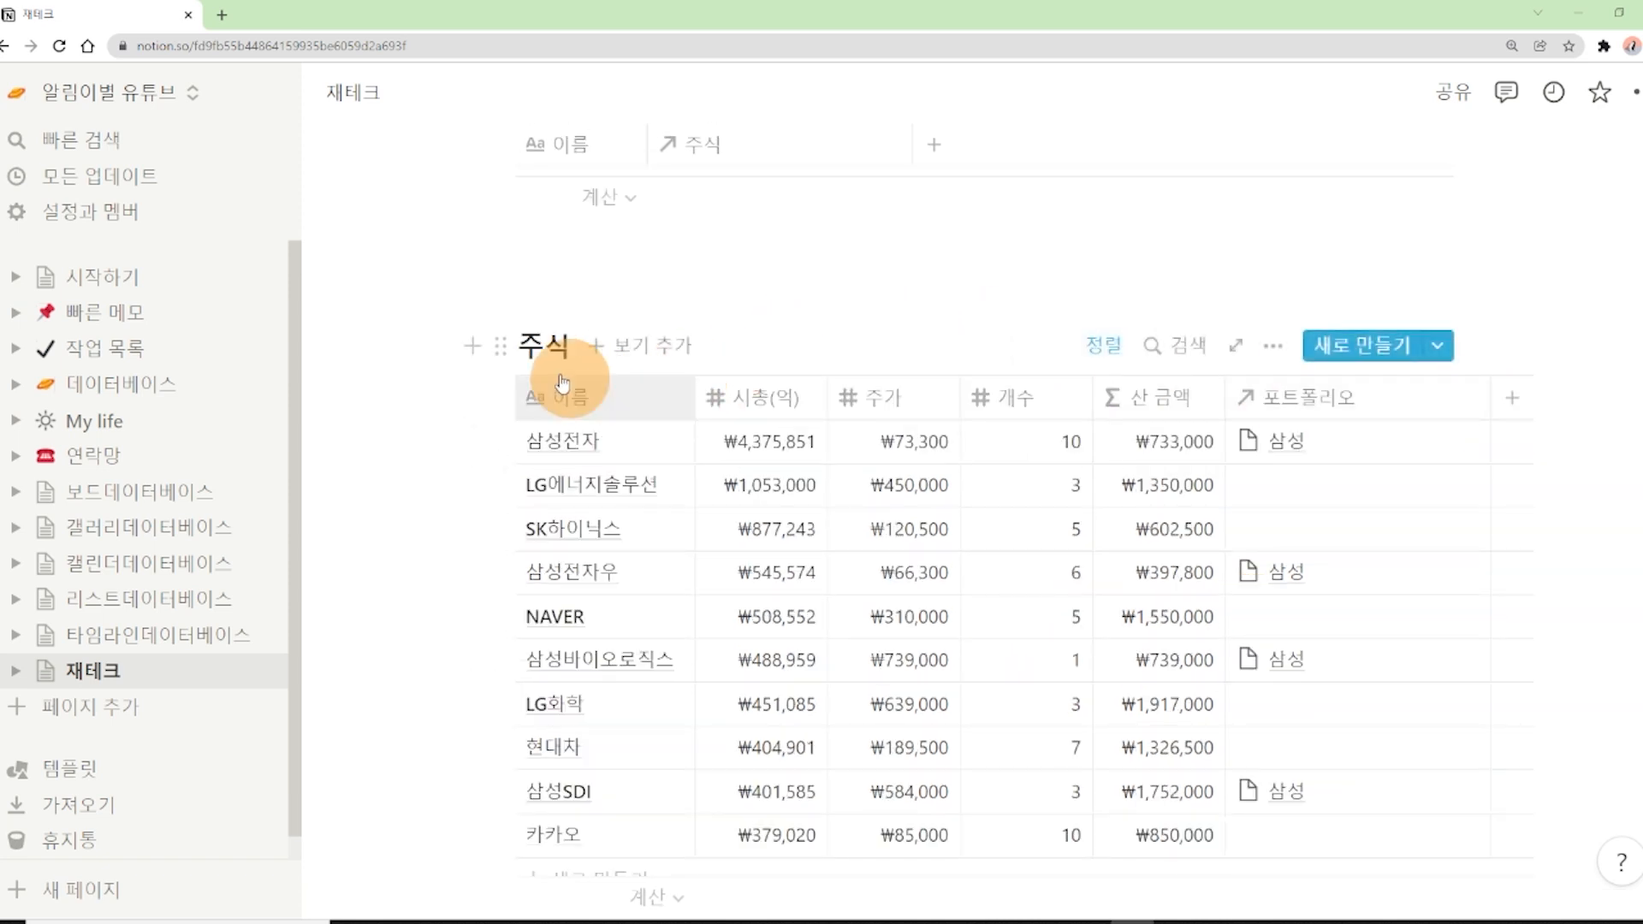
pyautogui.scroll(3, 653, 374)
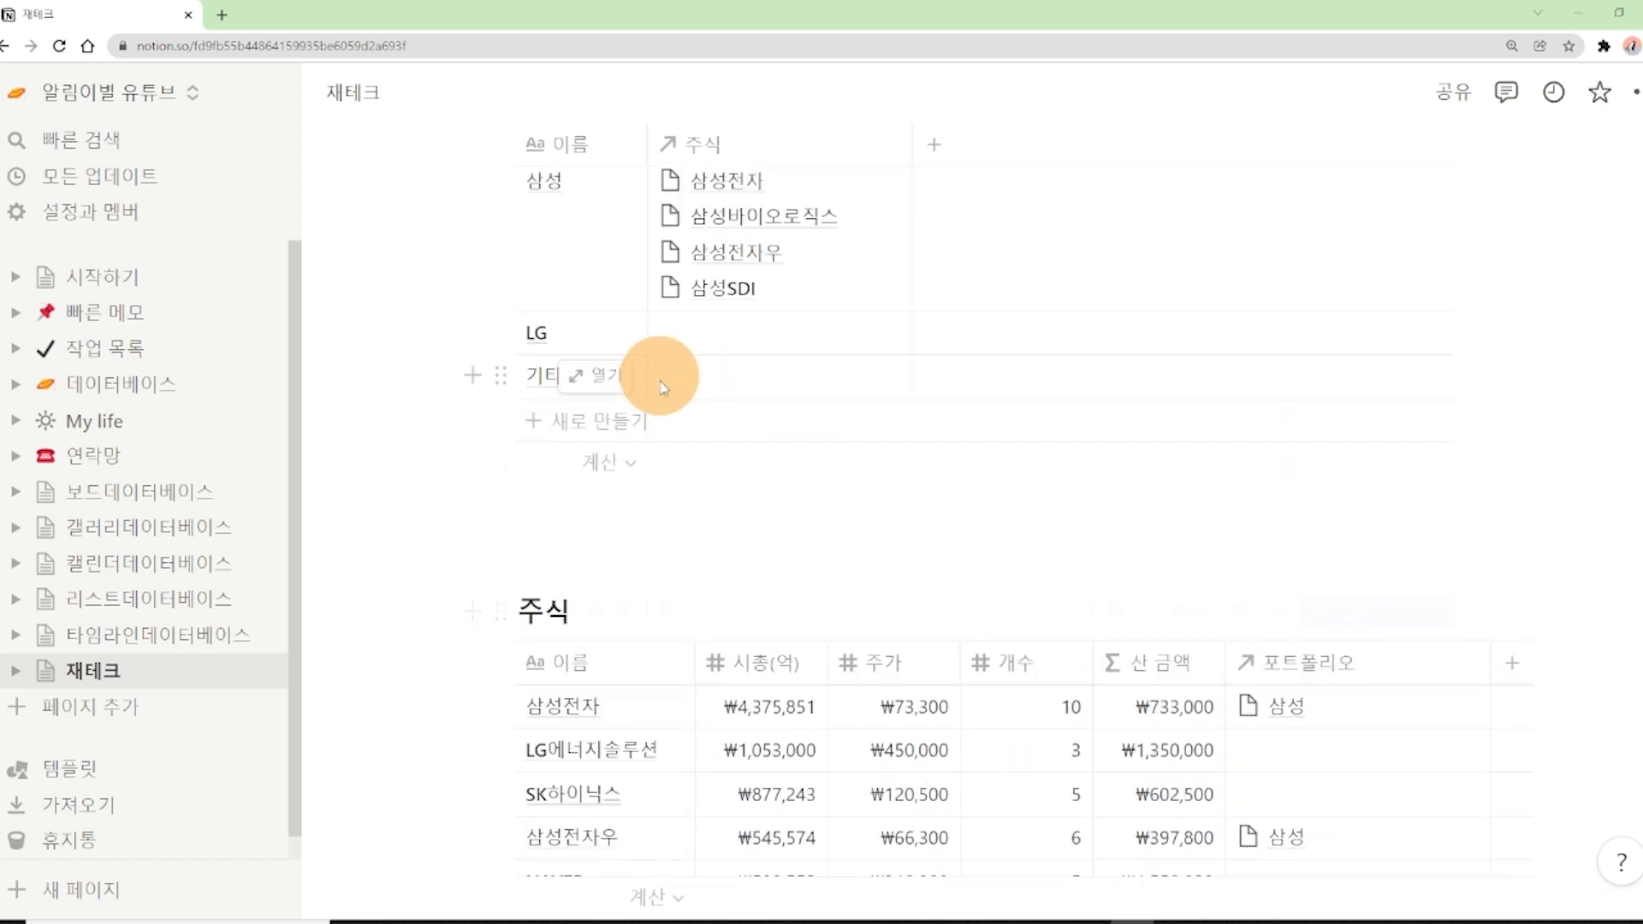
pyautogui.scroll(-2, 1277, 653)
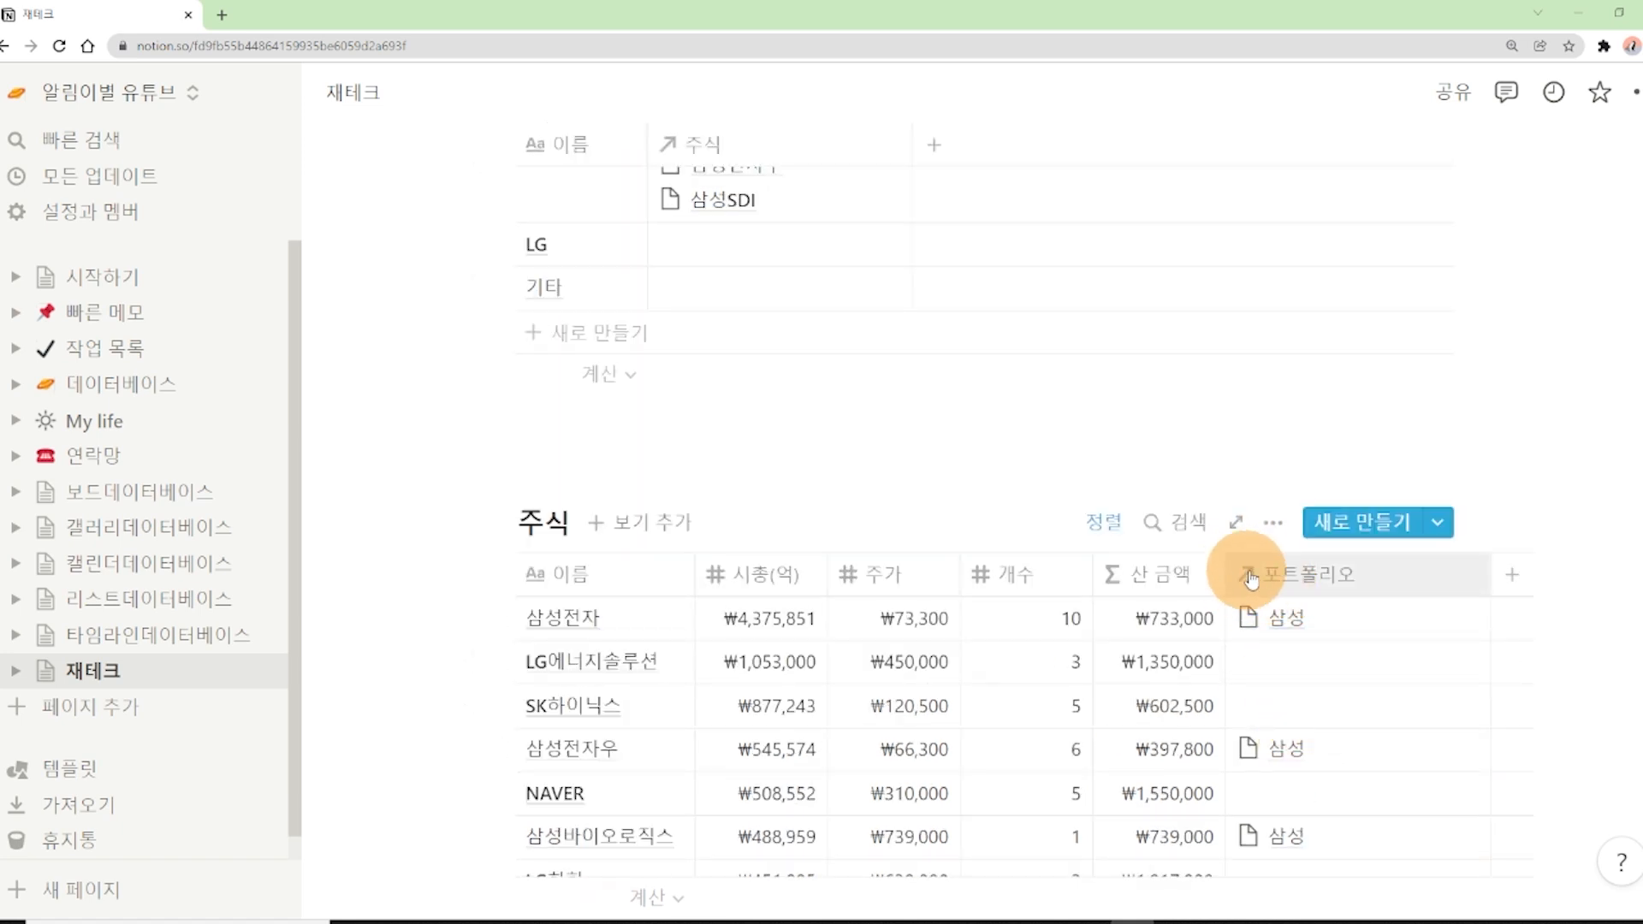
pyautogui.scroll(-2, 1271, 556)
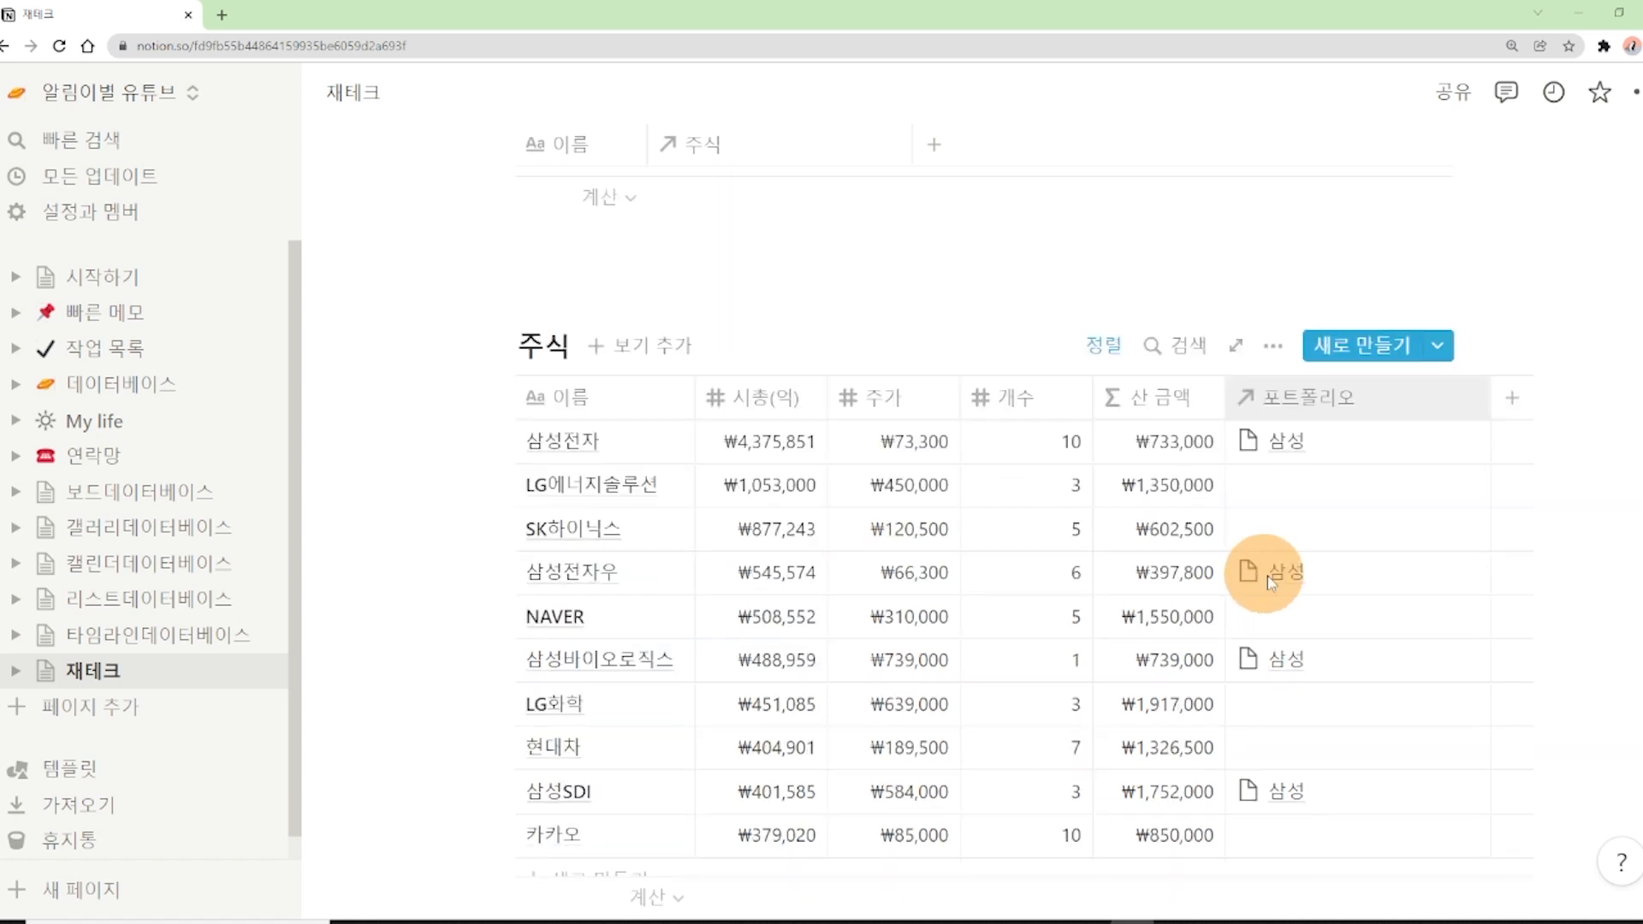
# Step: In the 주식 table's 포트폴리오 column, link both LG에너지솔루션 and LG화학 to the LG entry
pyautogui.click(1290, 489)
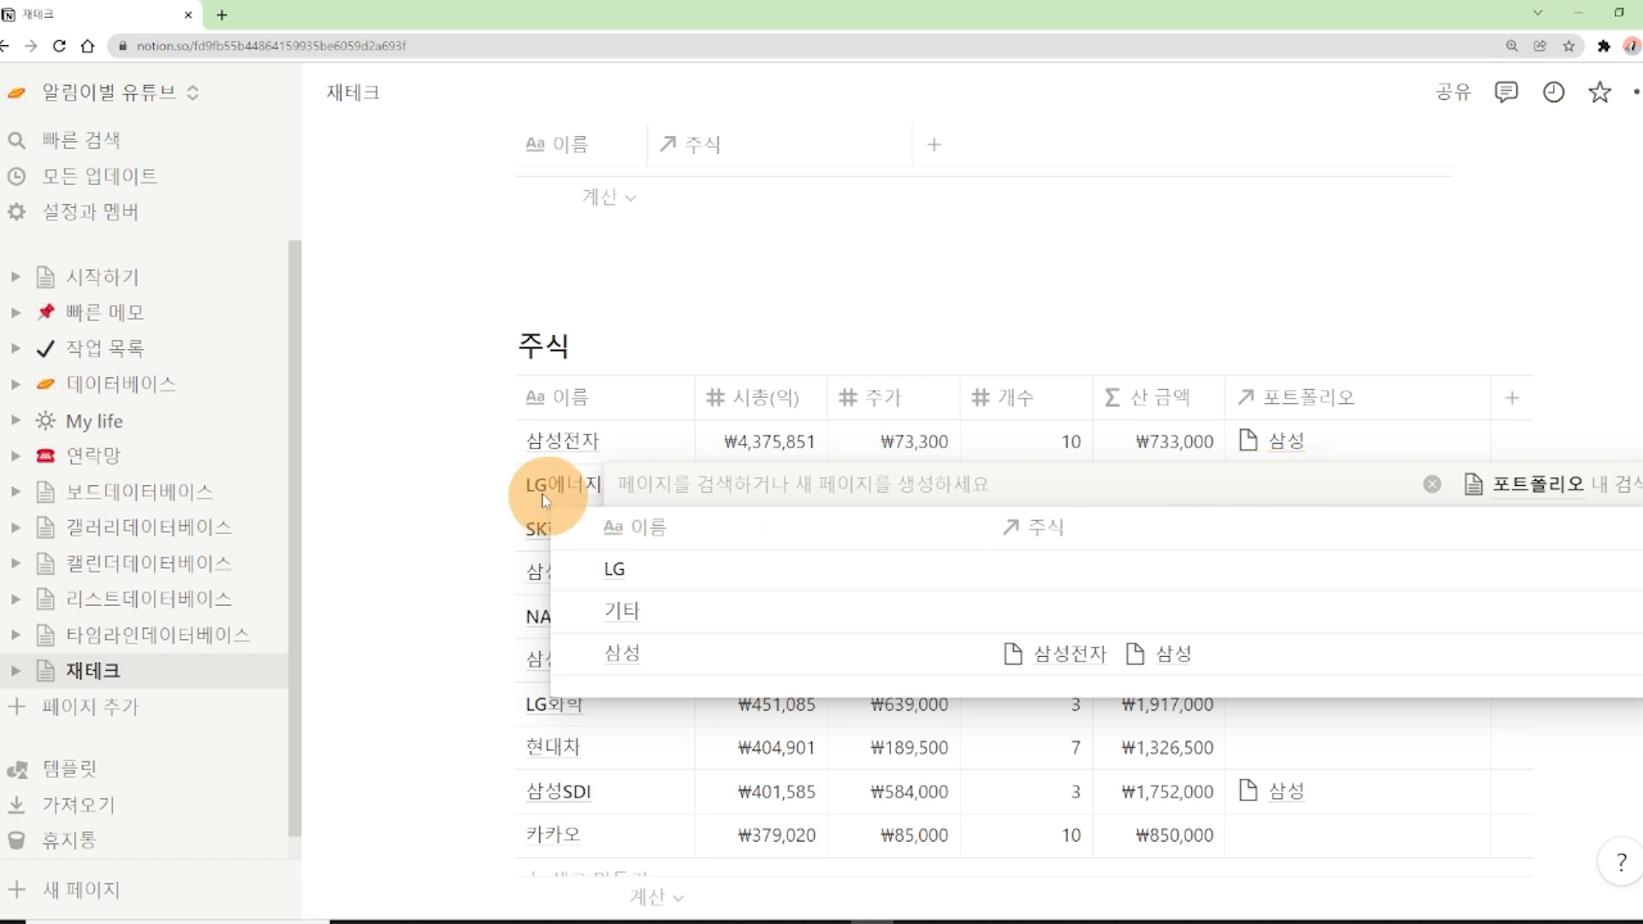
pyautogui.click(579, 573)
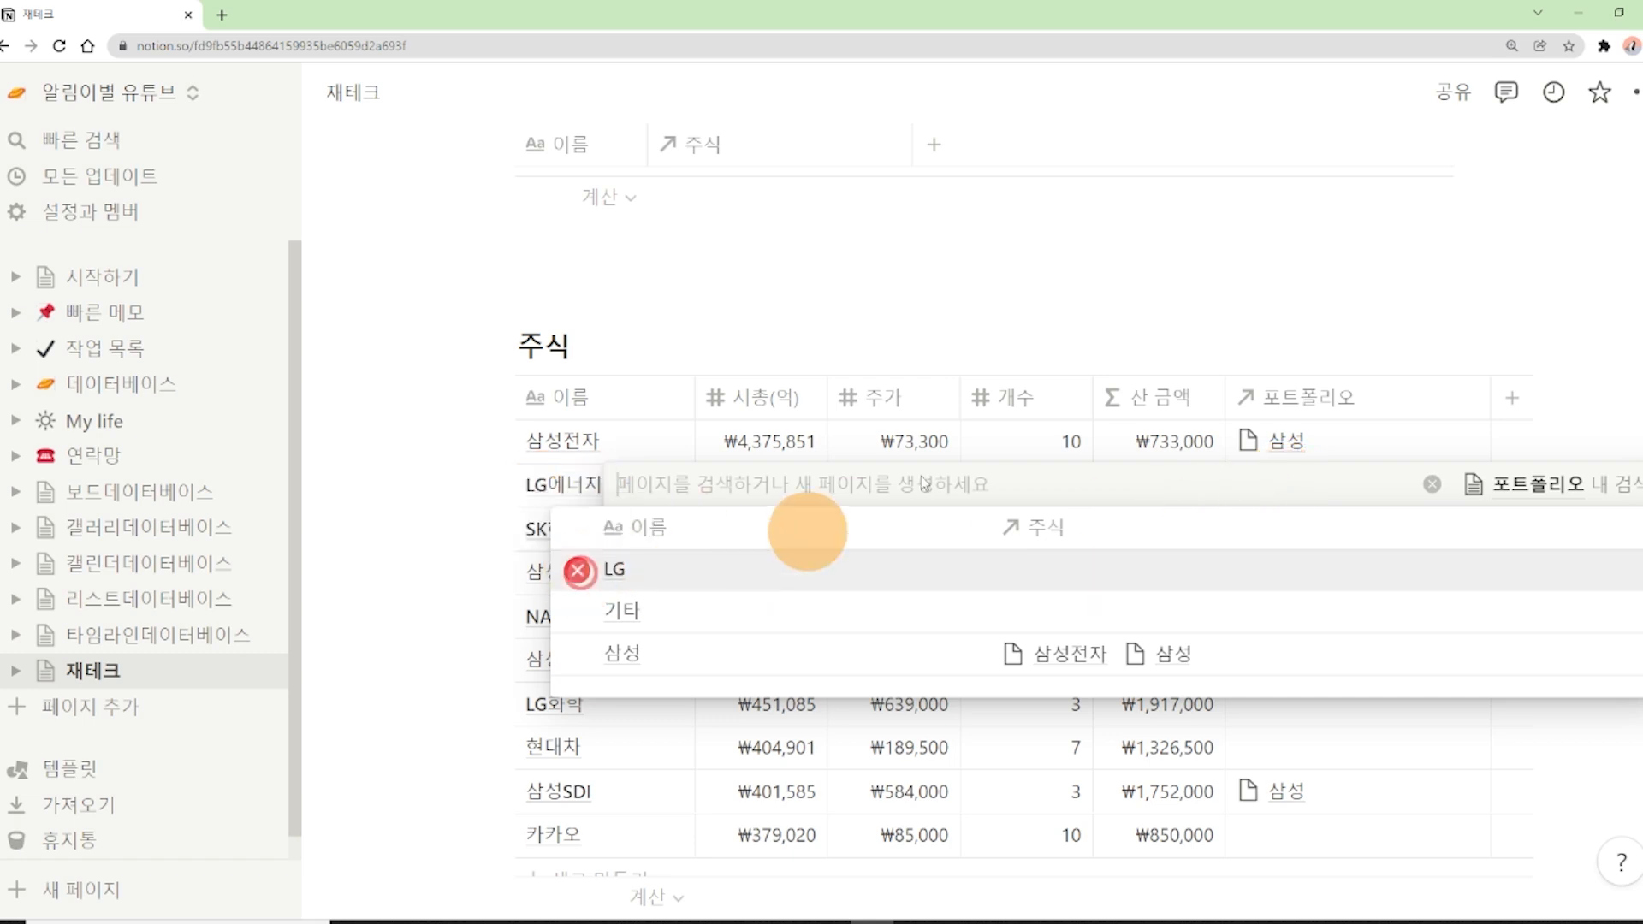
pyautogui.click(1277, 285)
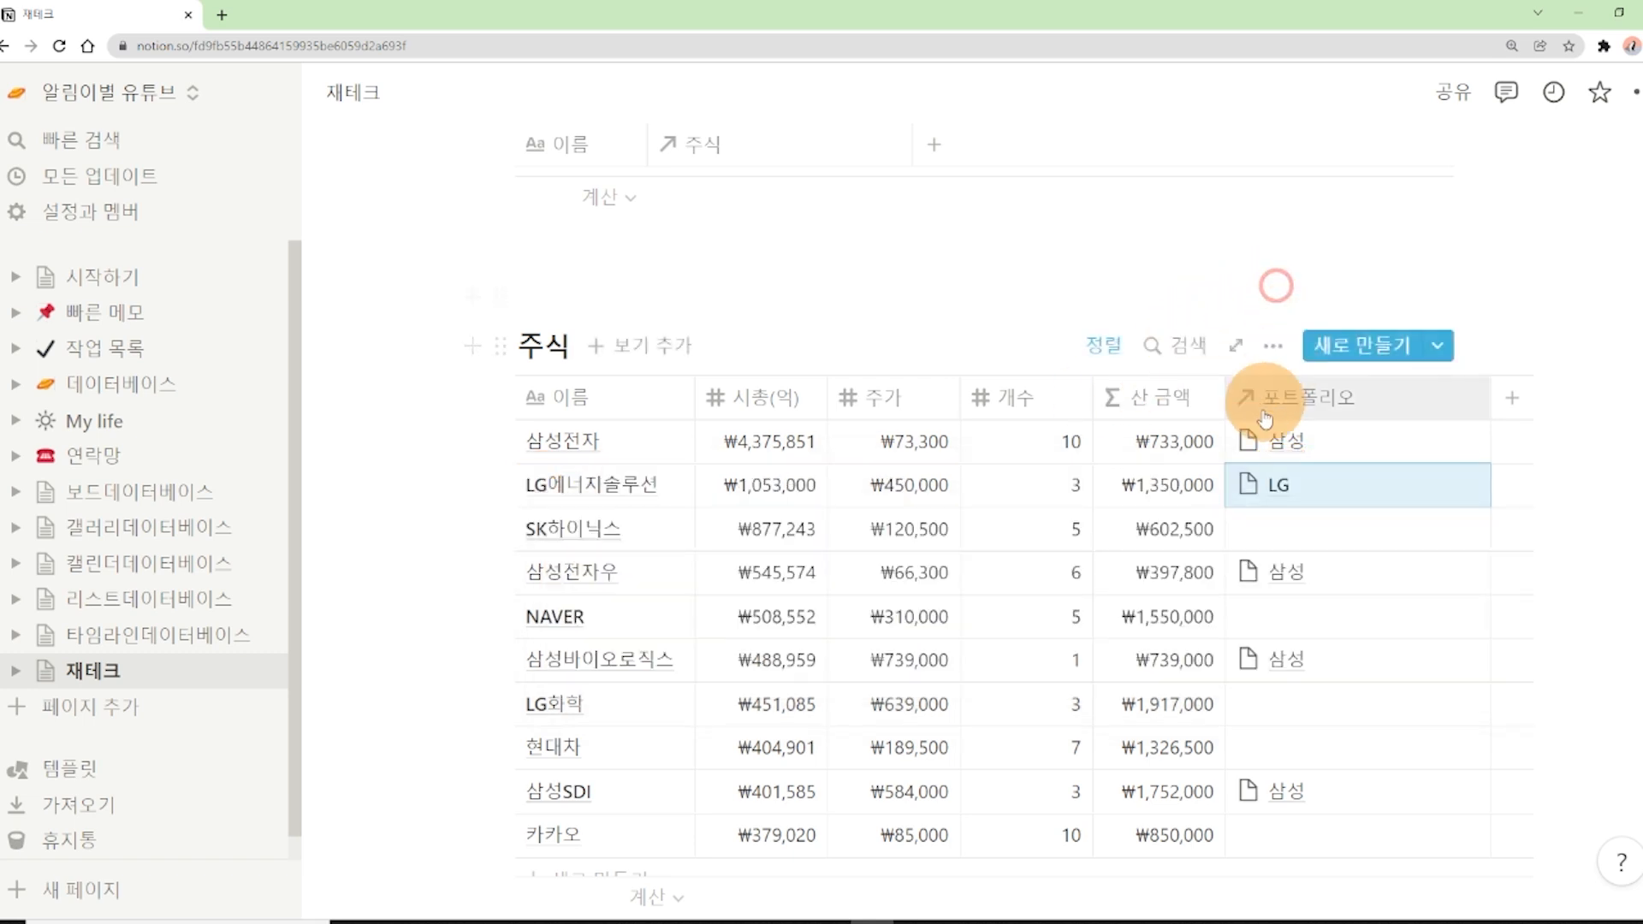
pyautogui.scroll(-1, 1193, 525)
pyautogui.scroll(-1, 867, 843)
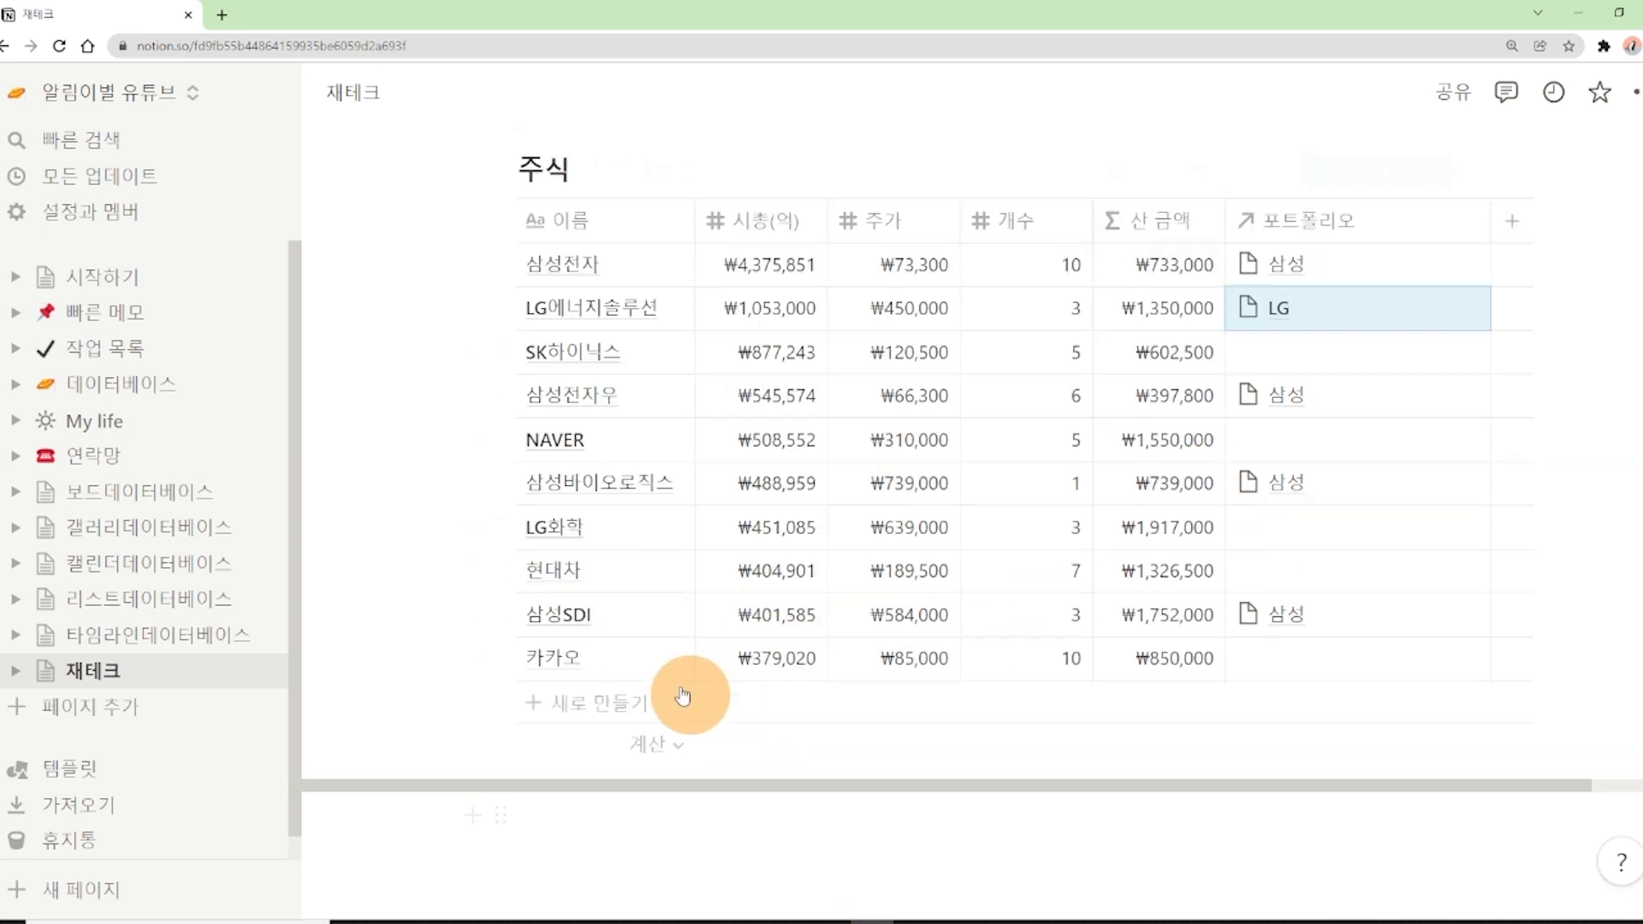
pyautogui.click(1303, 527)
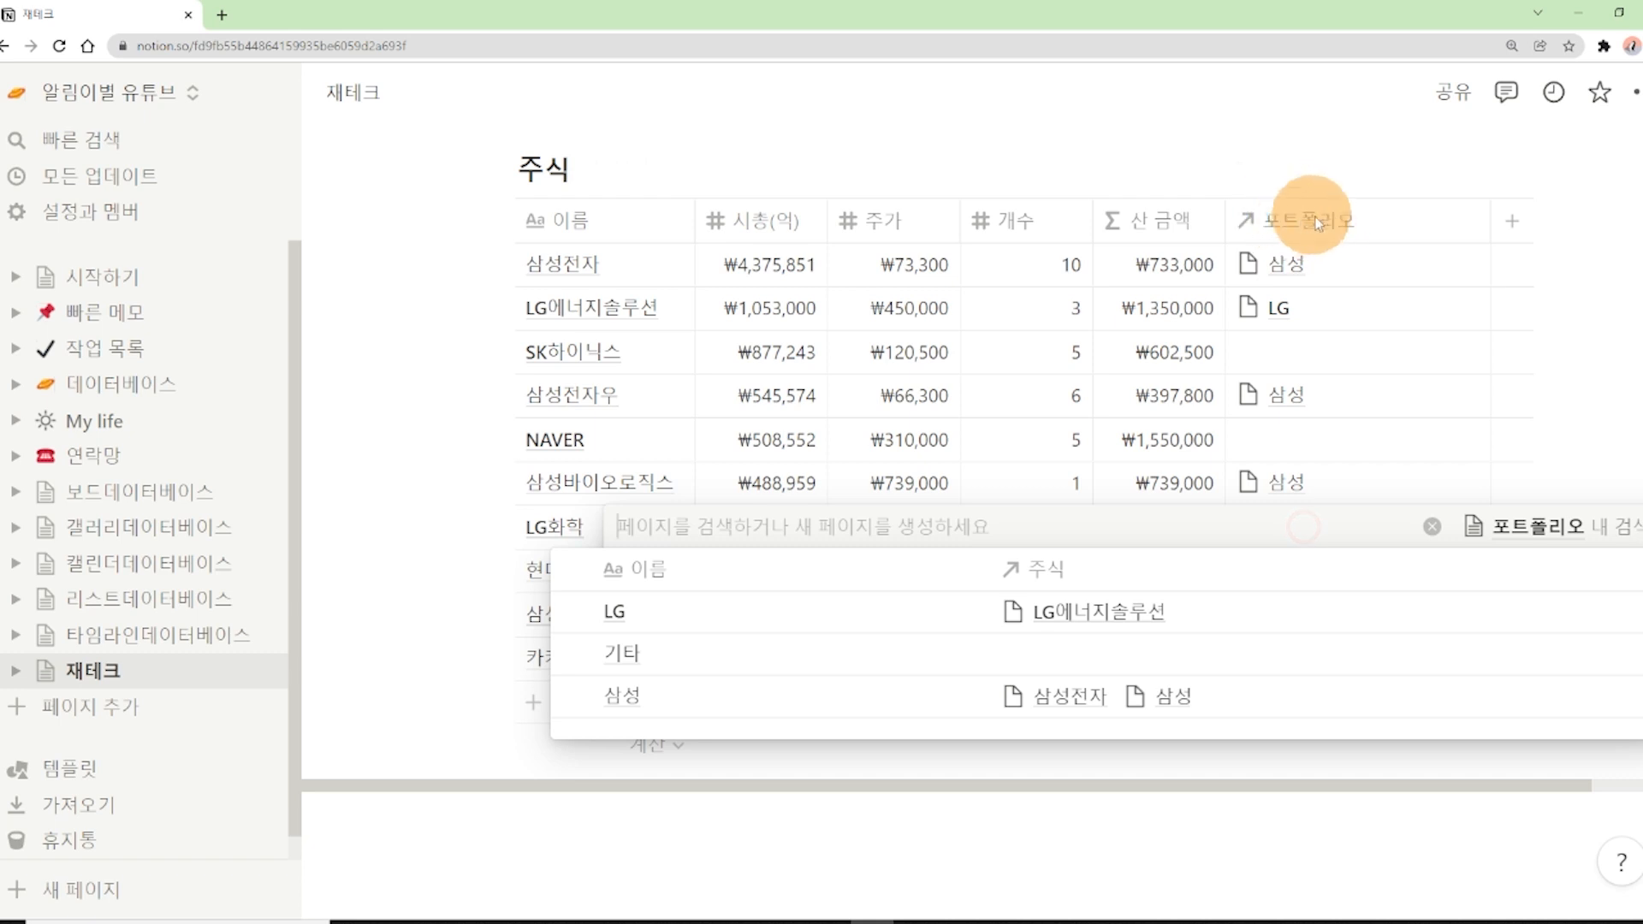
pyautogui.click(580, 614)
pyautogui.click(1429, 373)
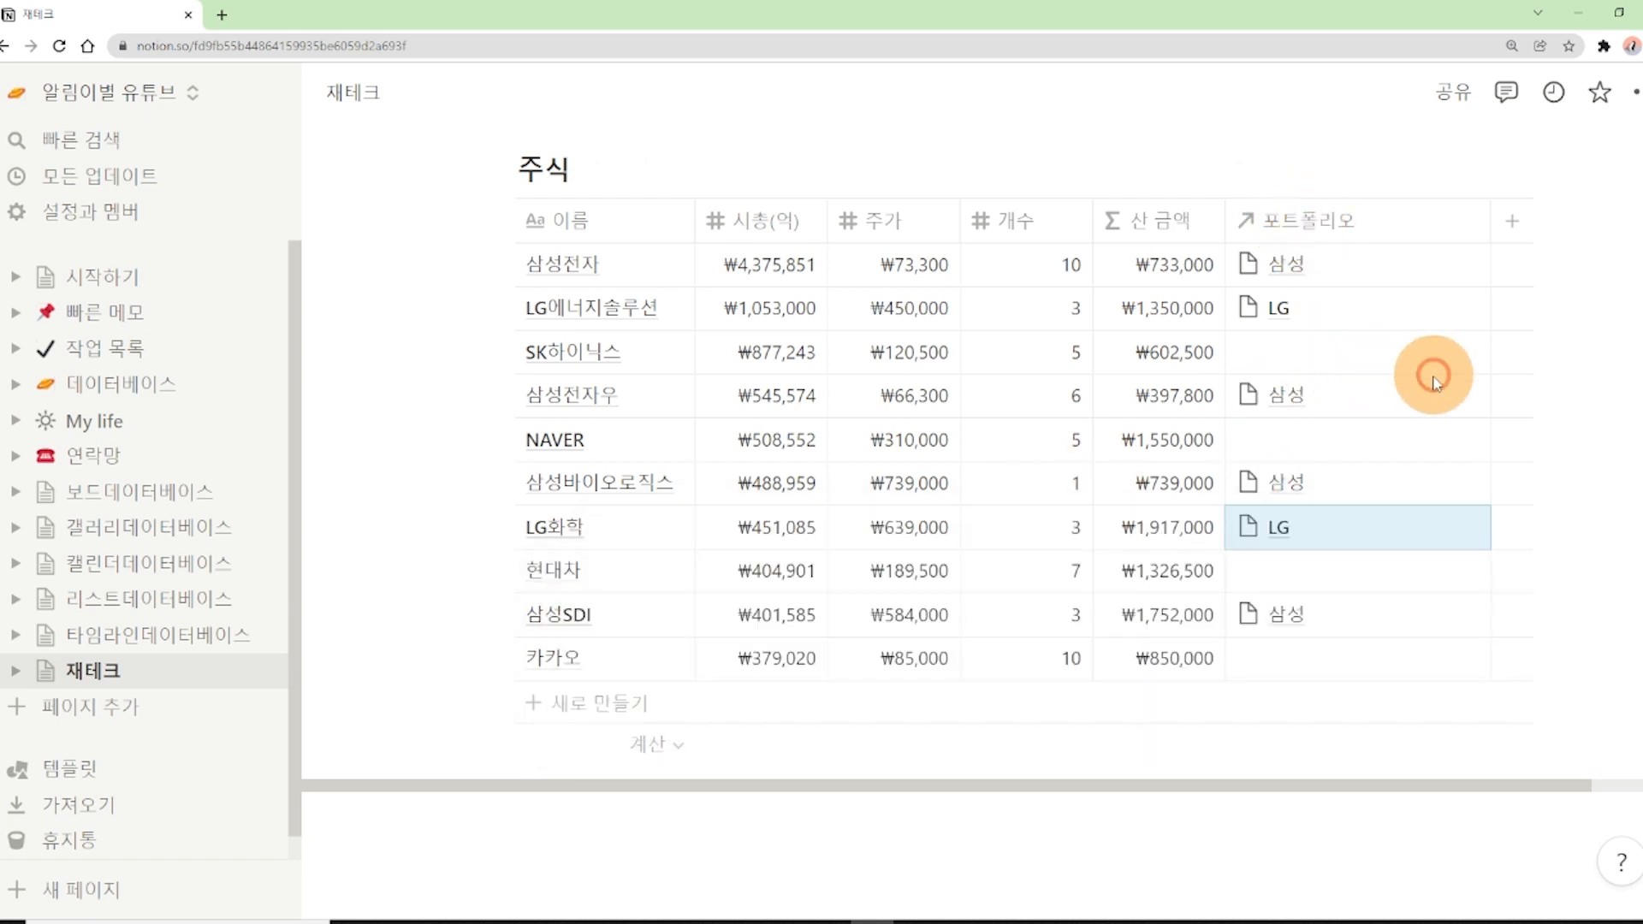
# Step: Link NAVER, 현대차, SK하이닉스 and 카카오 to the 기타 row in the 포트폴리오 table's 주식 column
pyautogui.scroll(2, 1395, 621)
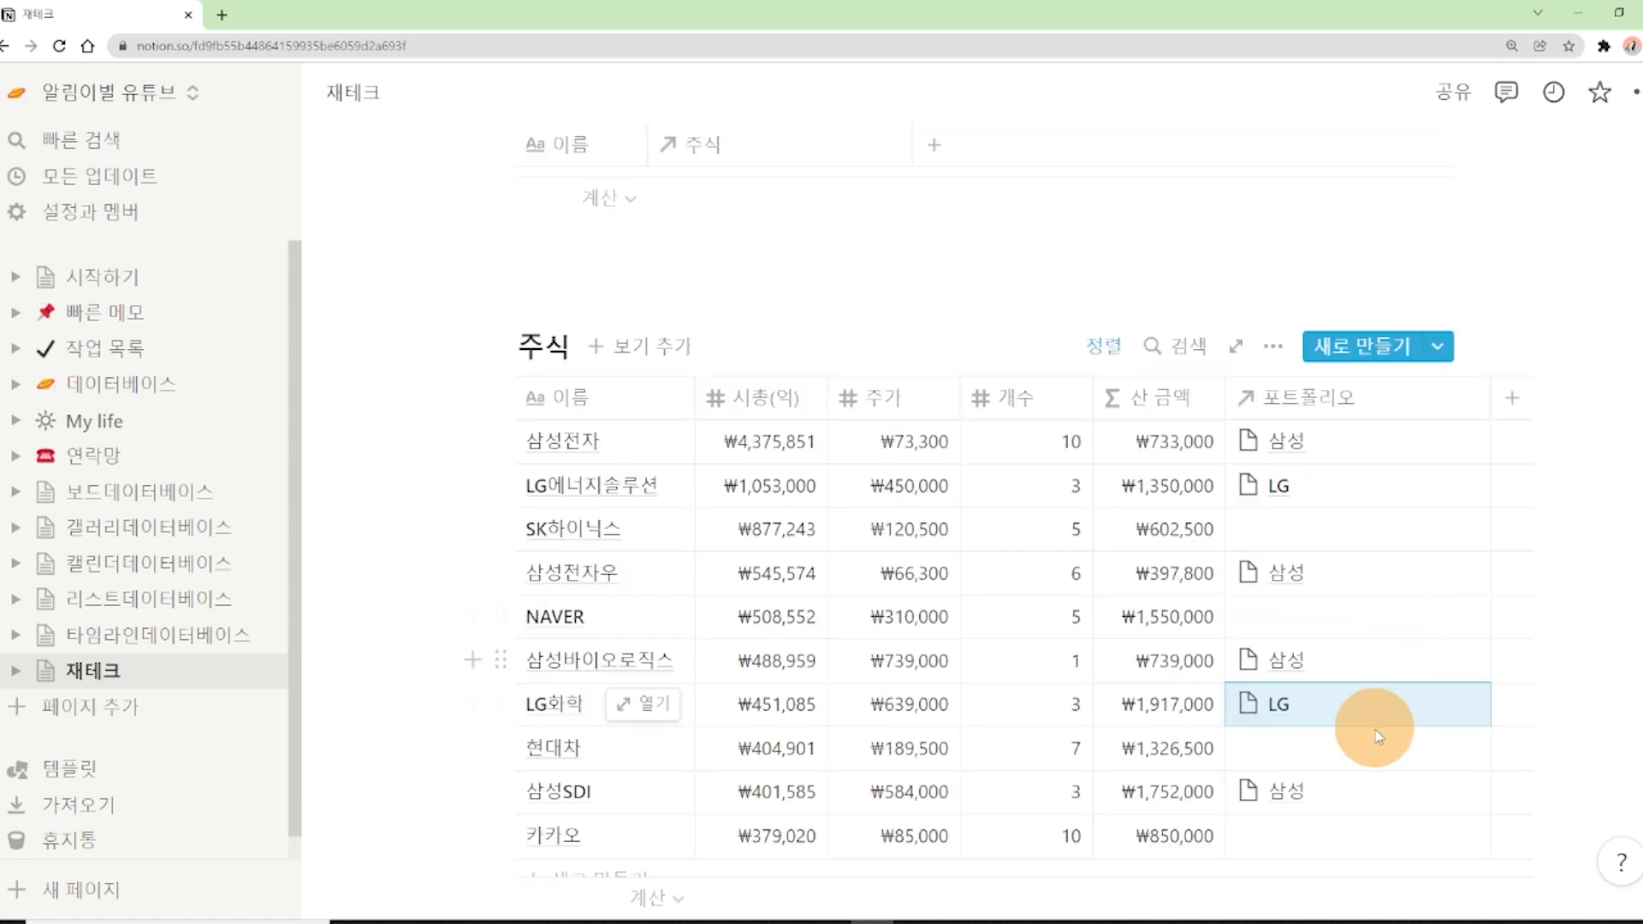
pyautogui.scroll(5, 1376, 624)
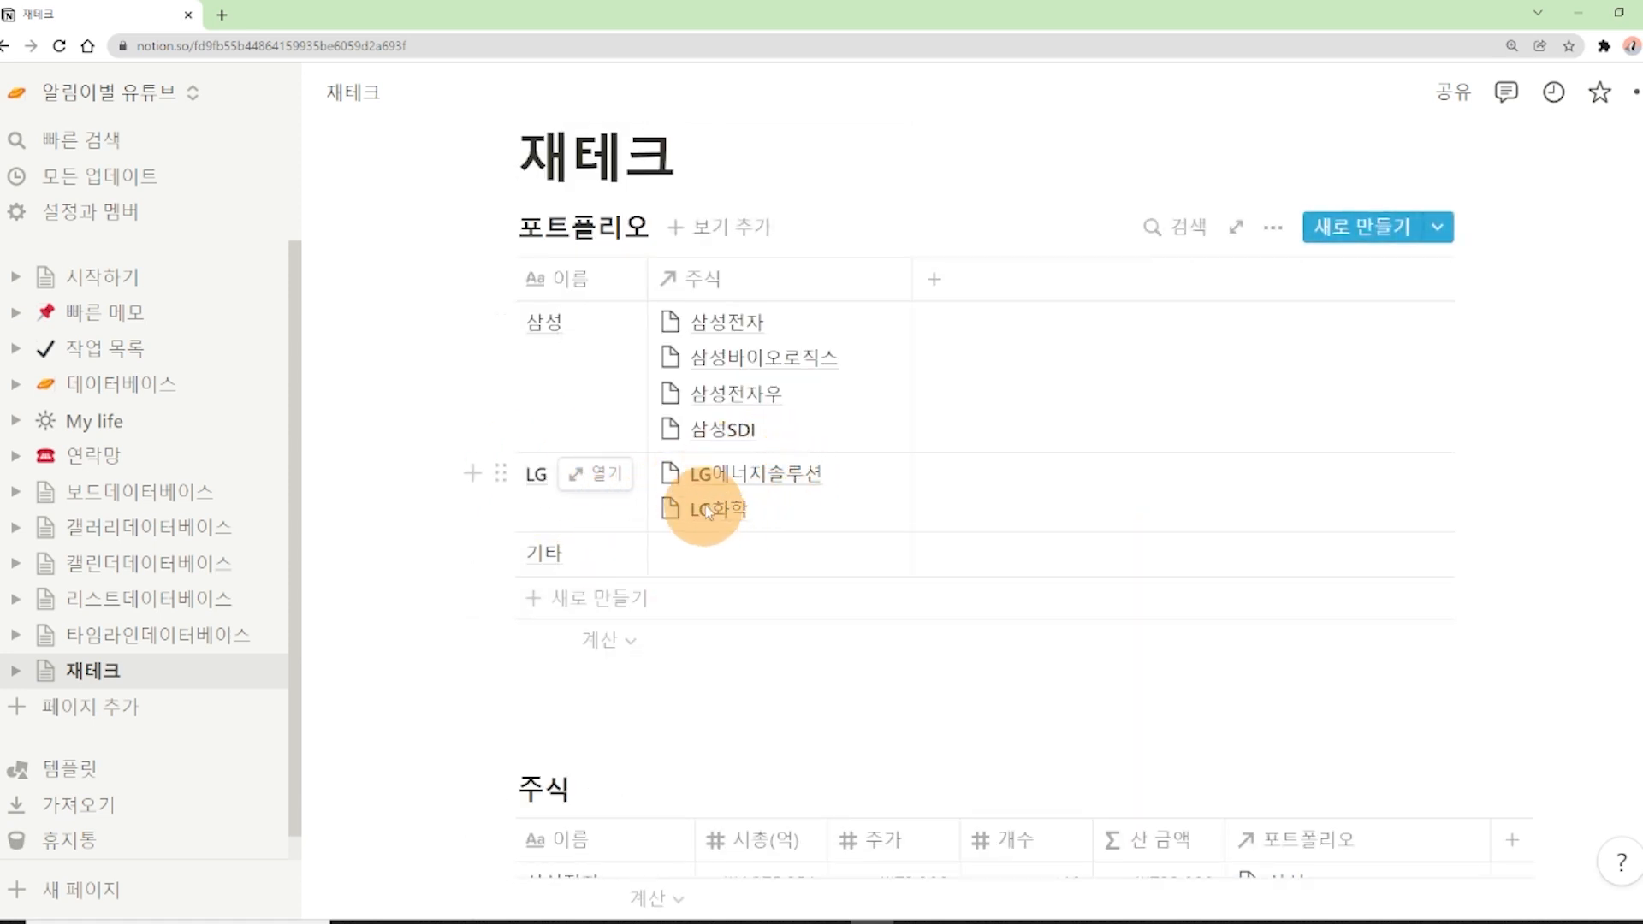
pyautogui.scroll(-3, 736, 505)
pyautogui.scroll(2, 736, 453)
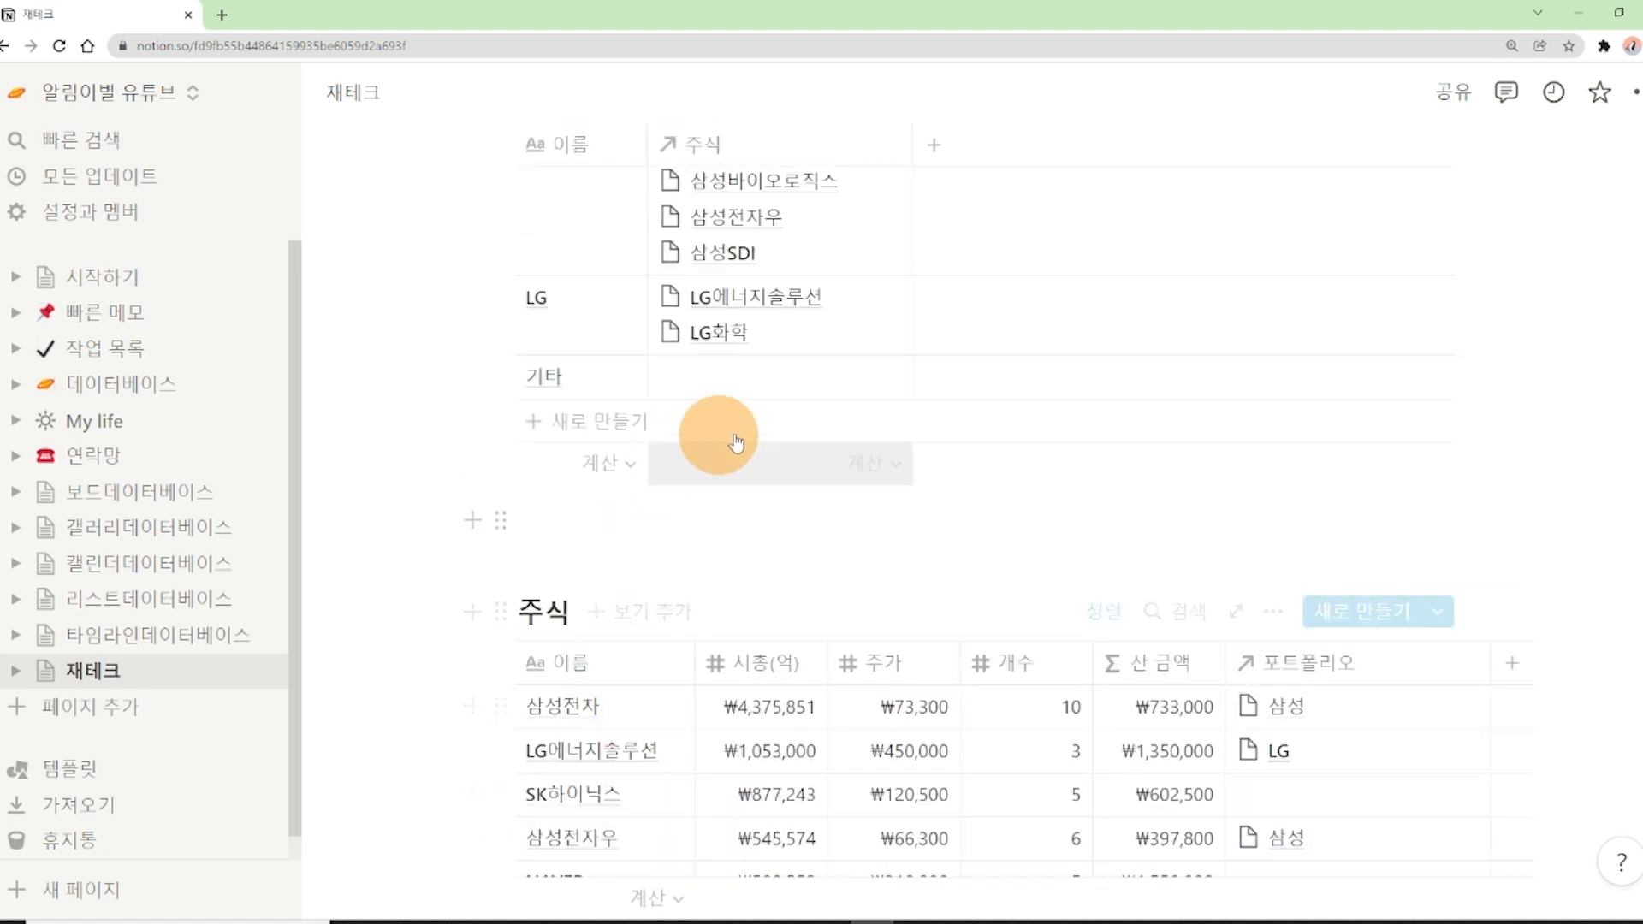
pyautogui.scroll(2, 762, 492)
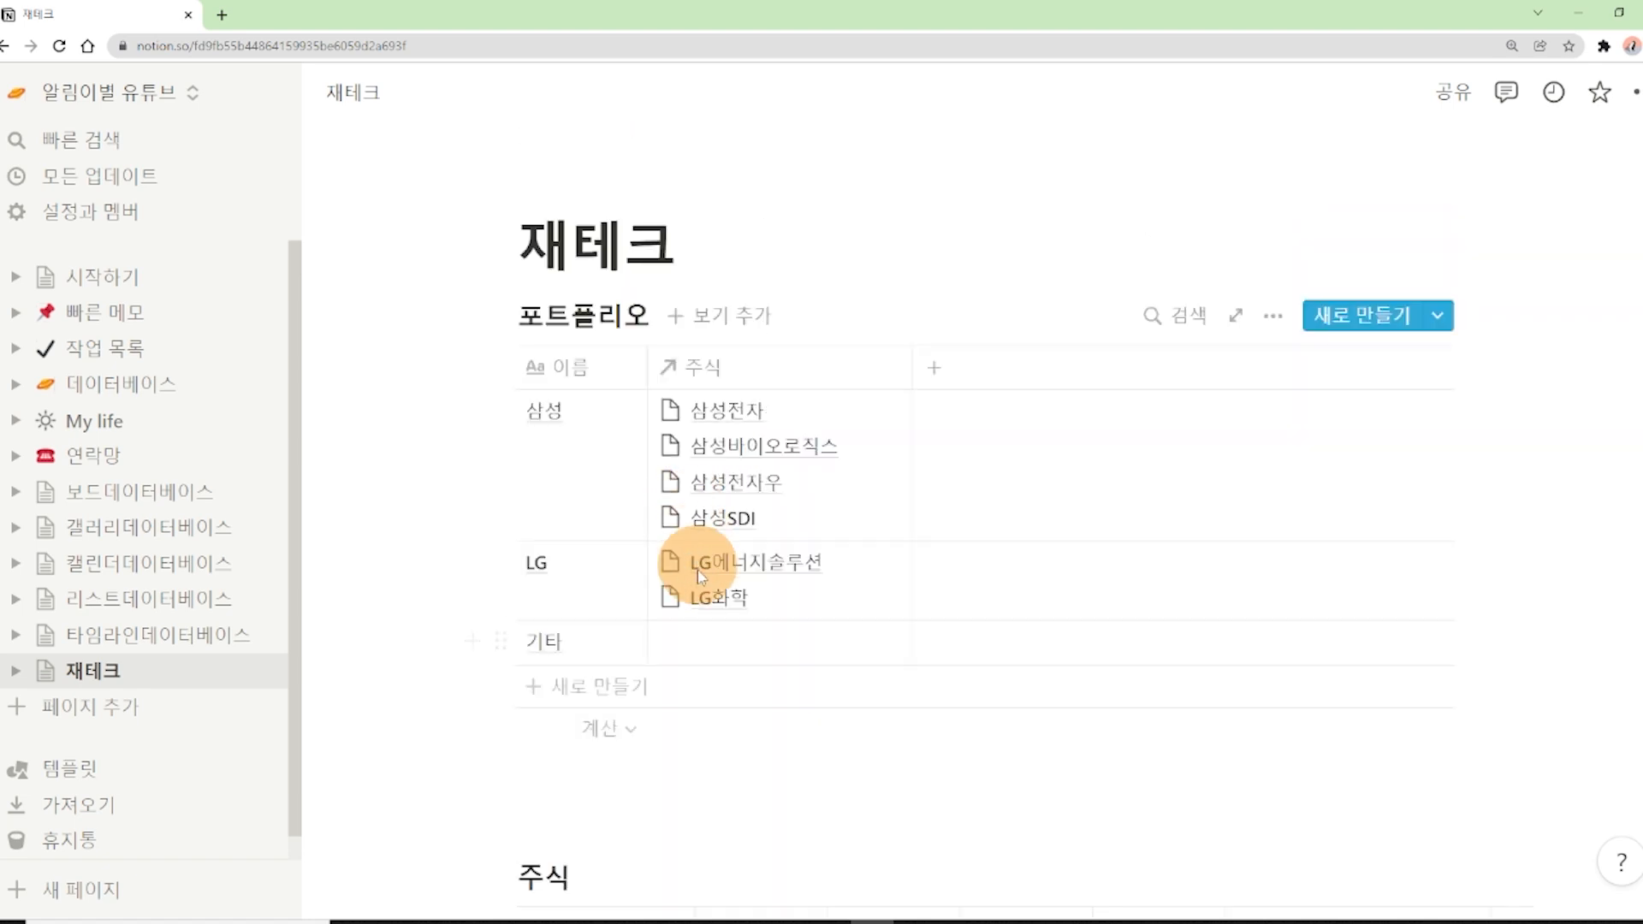
pyautogui.click(707, 652)
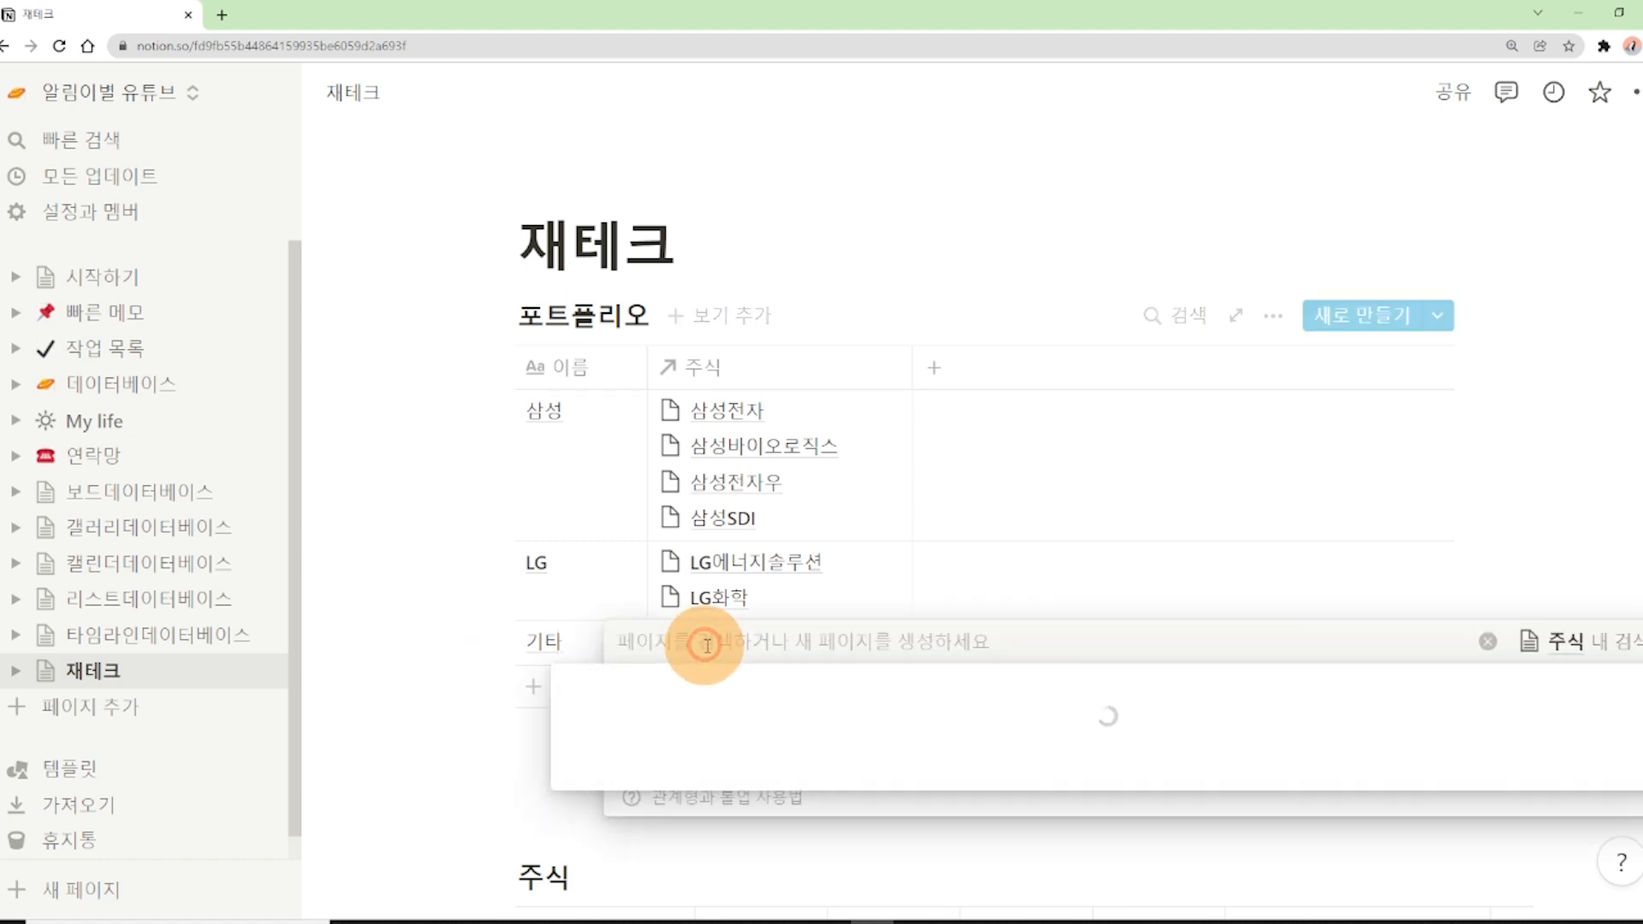
pyautogui.scroll(1, 744, 672)
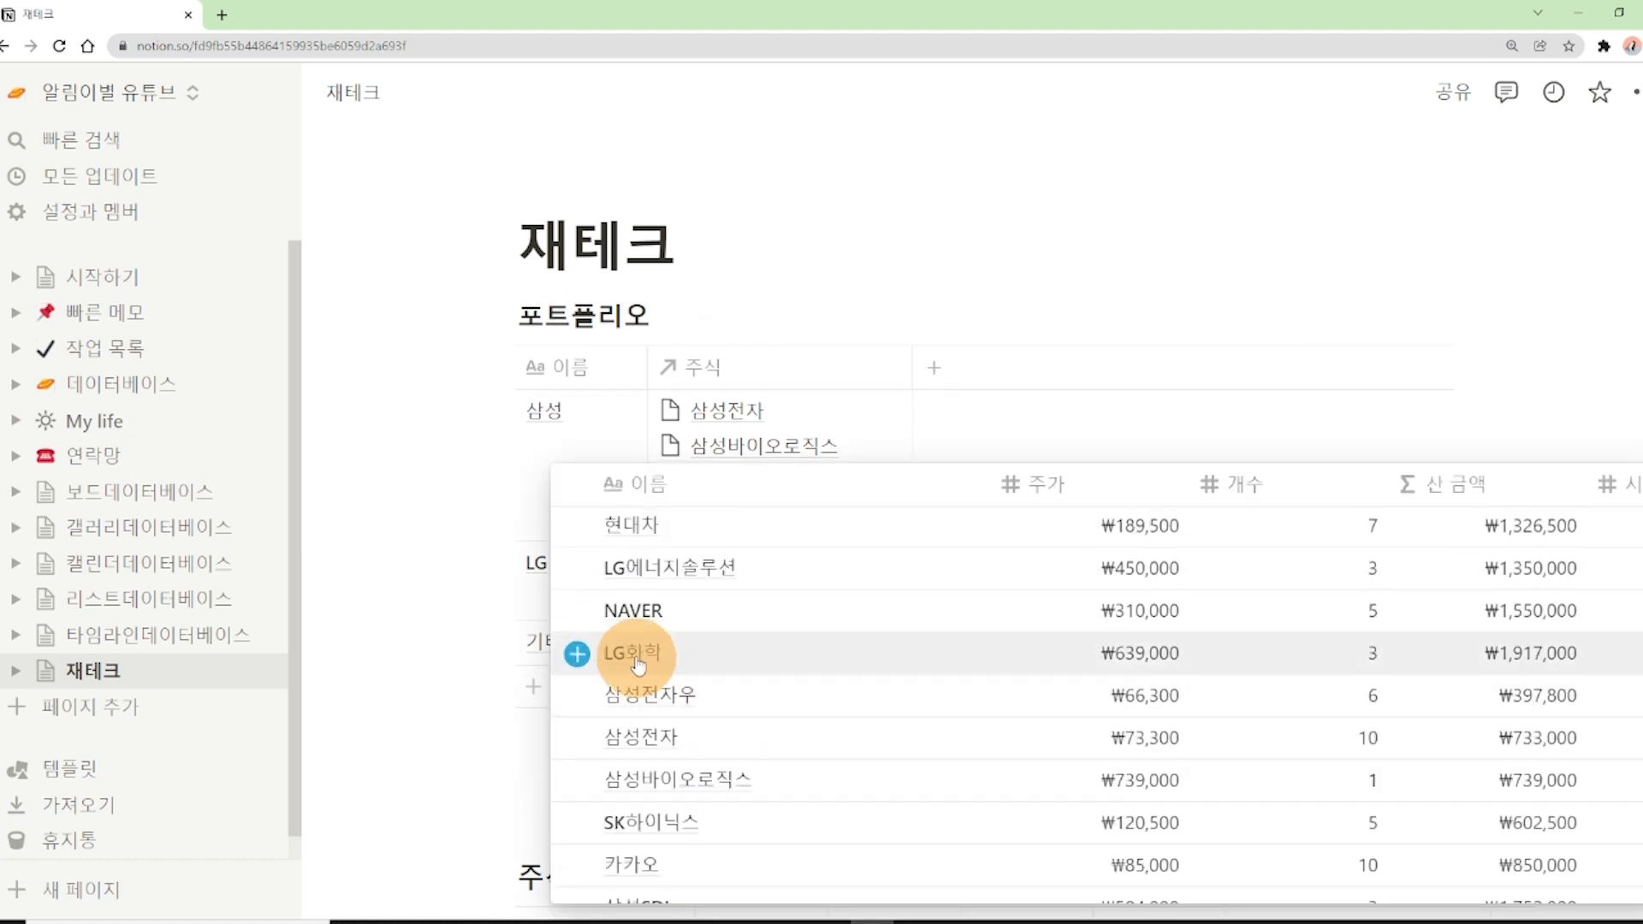
pyautogui.click(578, 612)
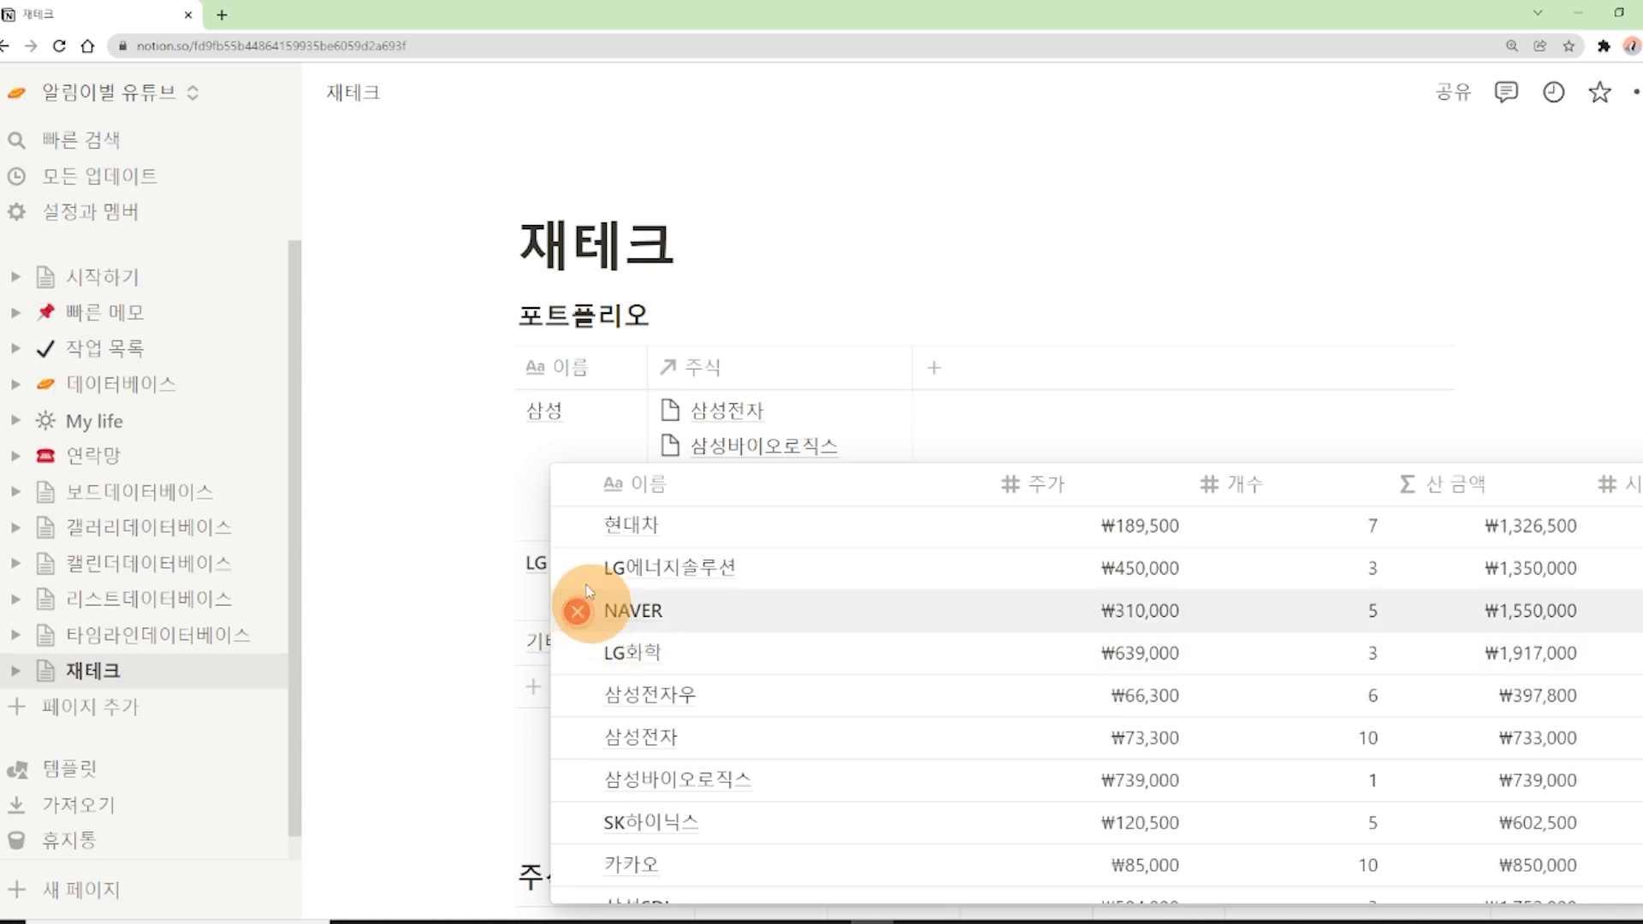
pyautogui.click(580, 531)
pyautogui.scroll(-1, 656, 735)
pyautogui.click(575, 761)
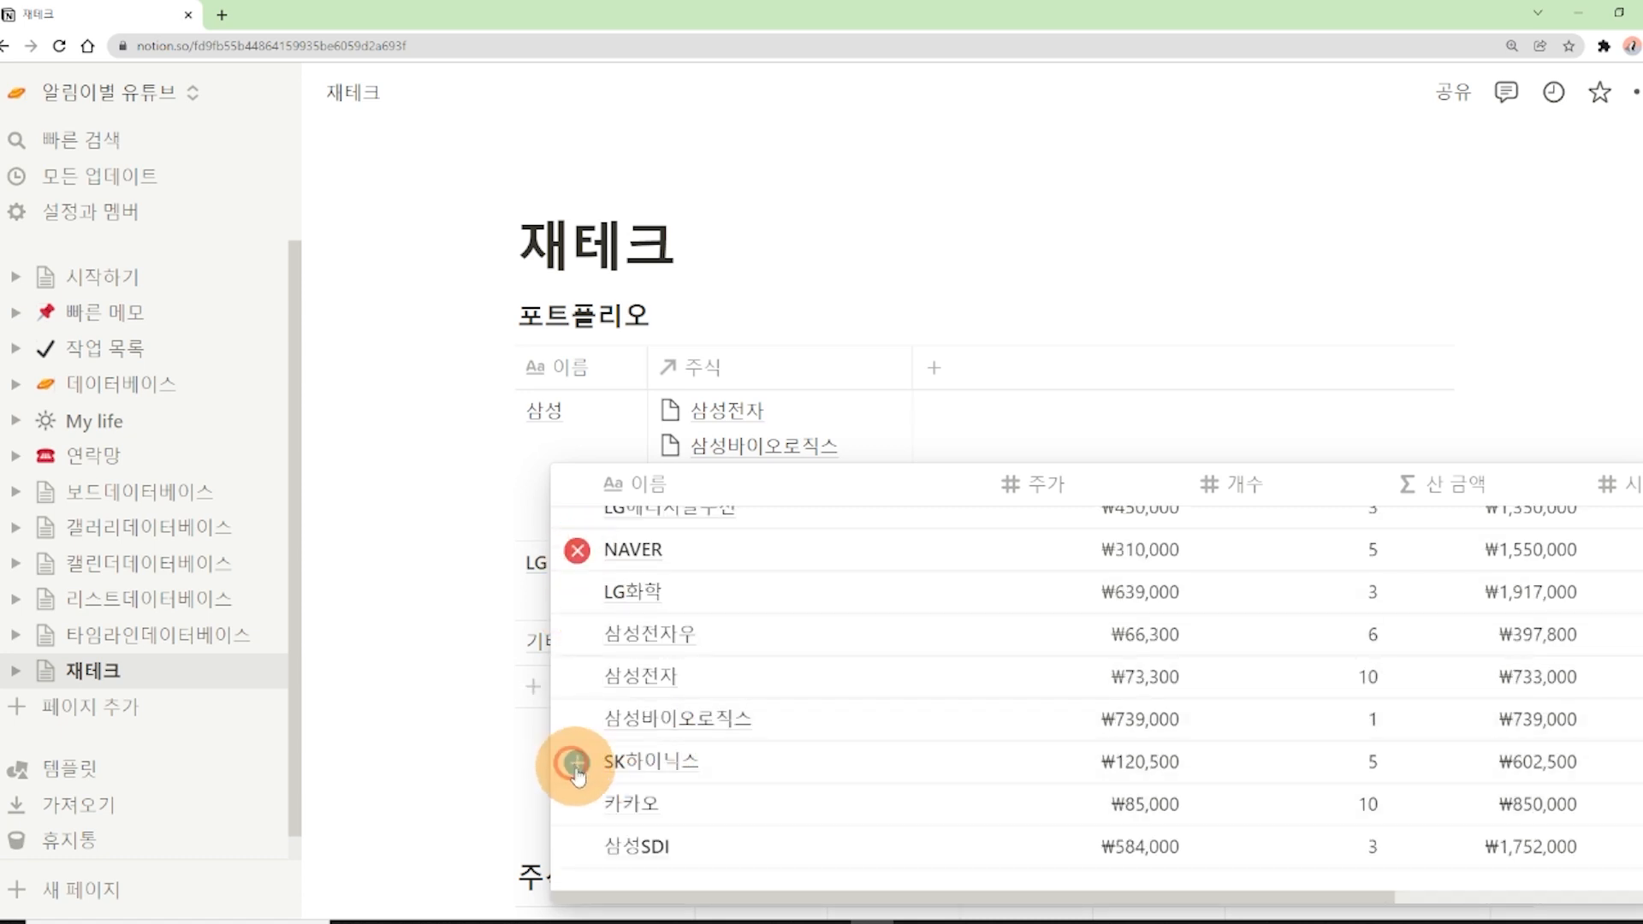
pyautogui.click(579, 807)
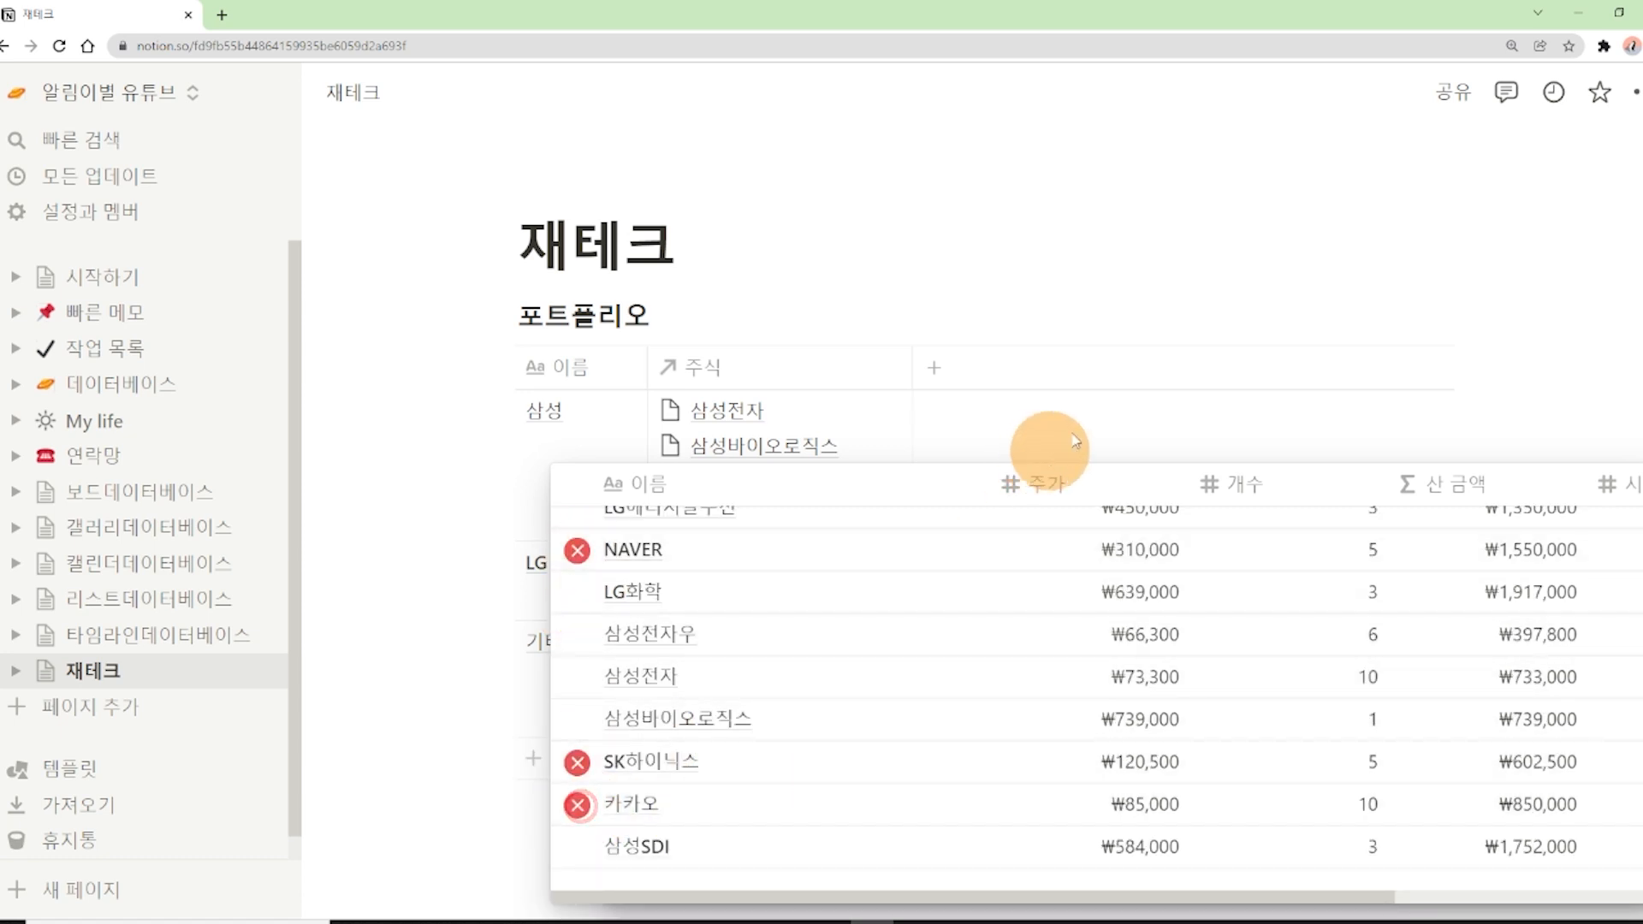
pyautogui.click(1248, 182)
# Step: Compare the linked stocks of all 포트폴리오 rows with the 이름 and 포트폴리오 columns of the 주식 table
pyautogui.scroll(-2, 866, 517)
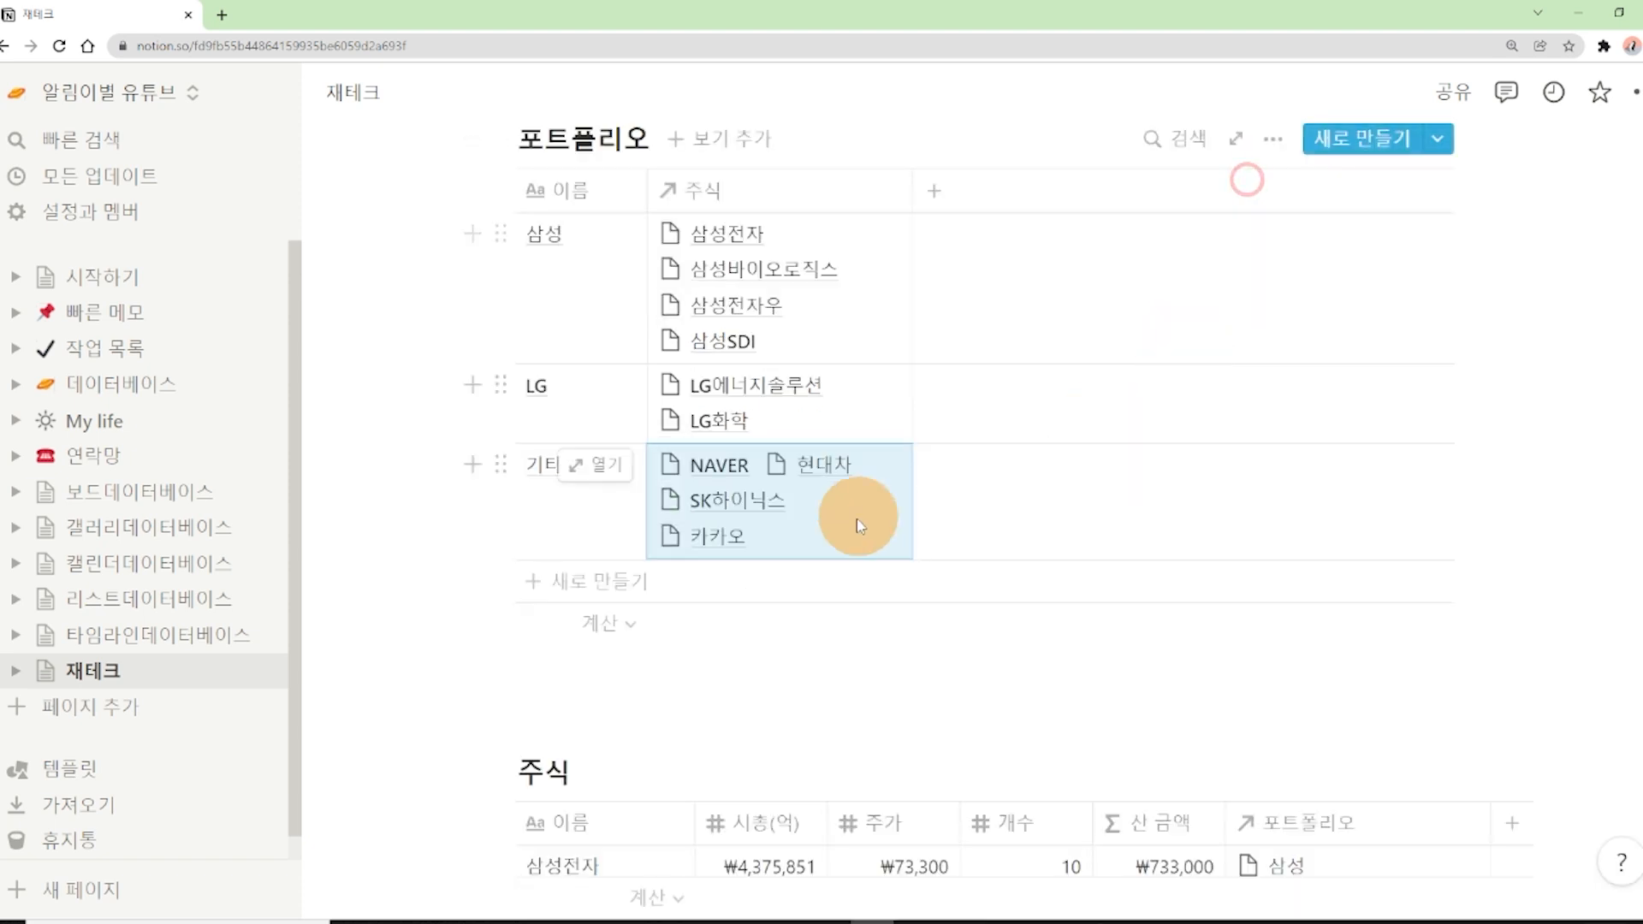
pyautogui.scroll(-6, 799, 499)
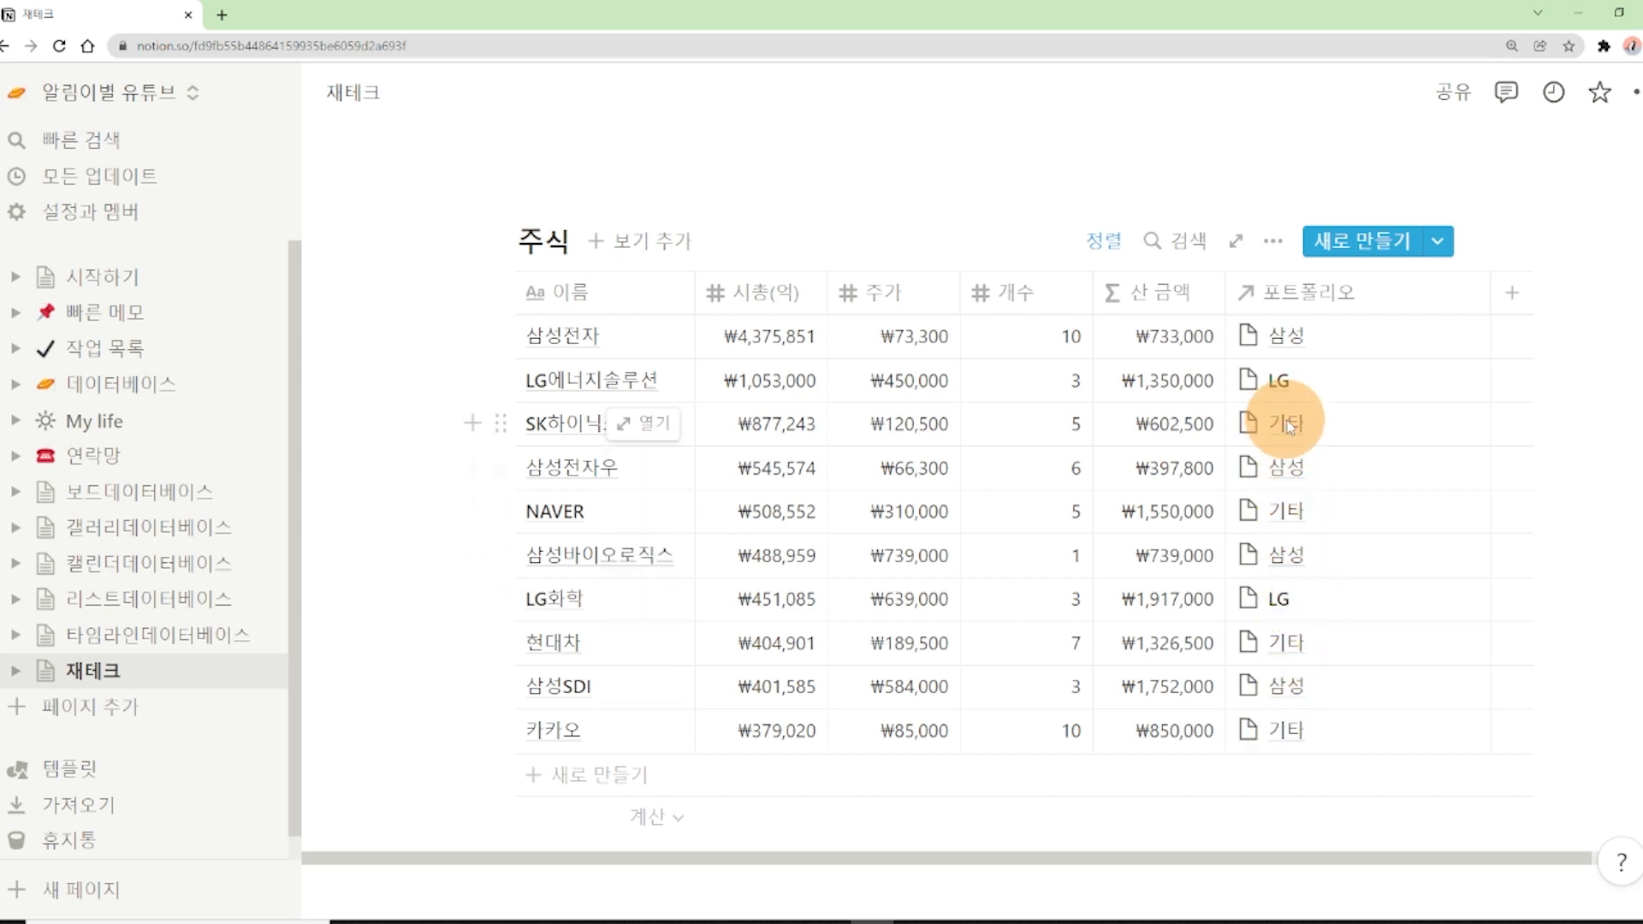
pyautogui.scroll(3, 1277, 330)
pyautogui.scroll(4, 1202, 374)
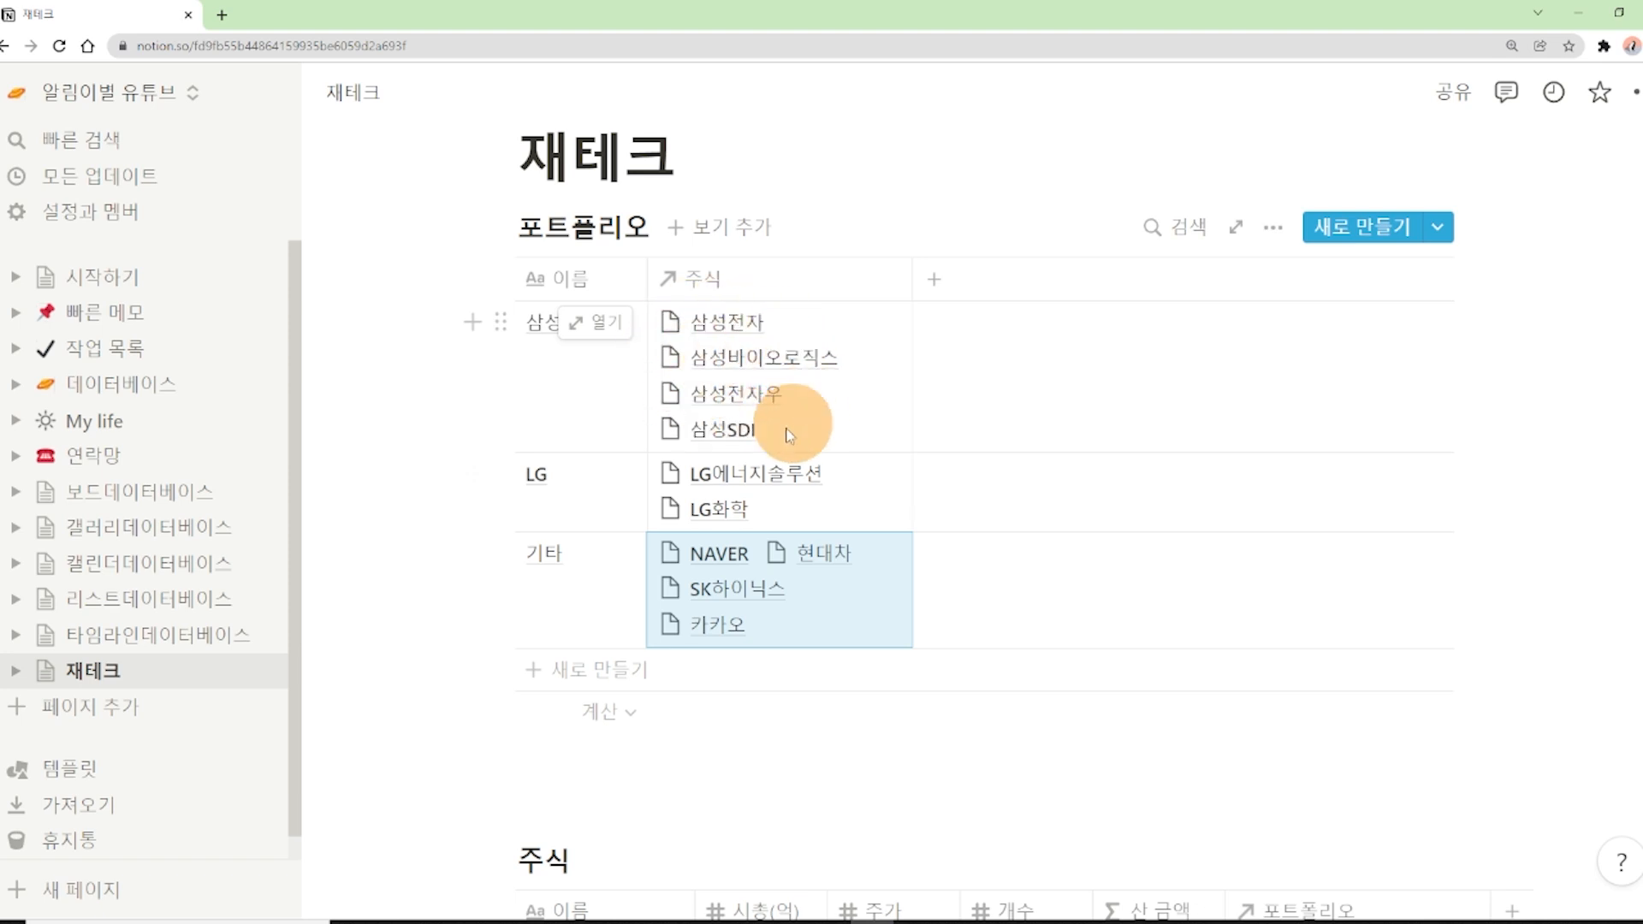
pyautogui.scroll(-4, 777, 437)
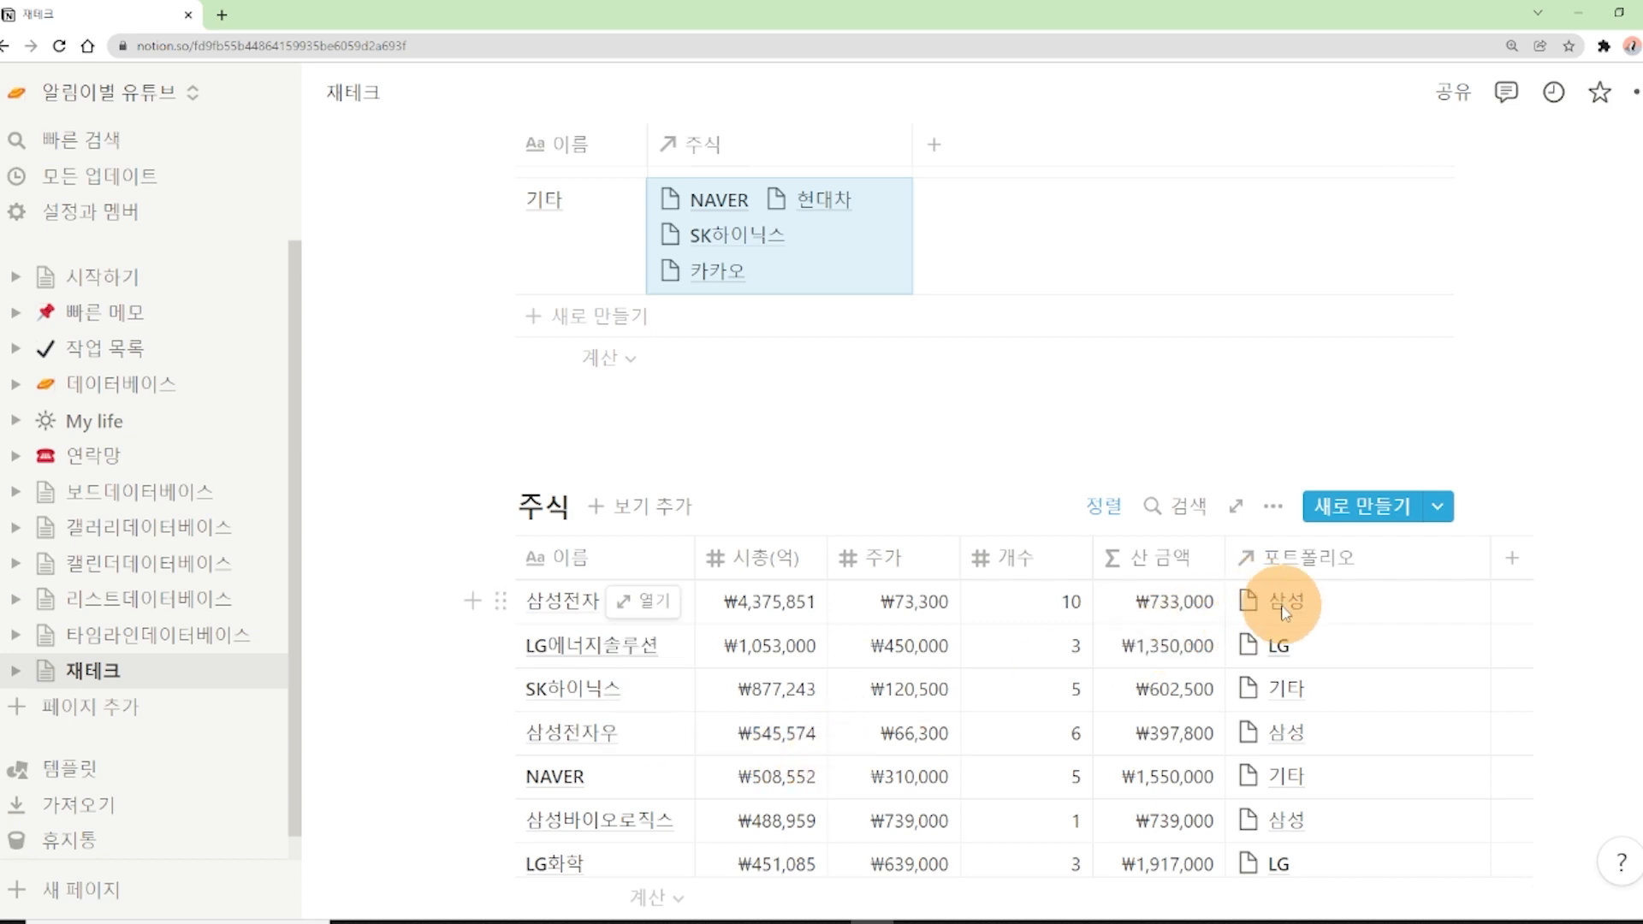
pyautogui.scroll(4, 1283, 609)
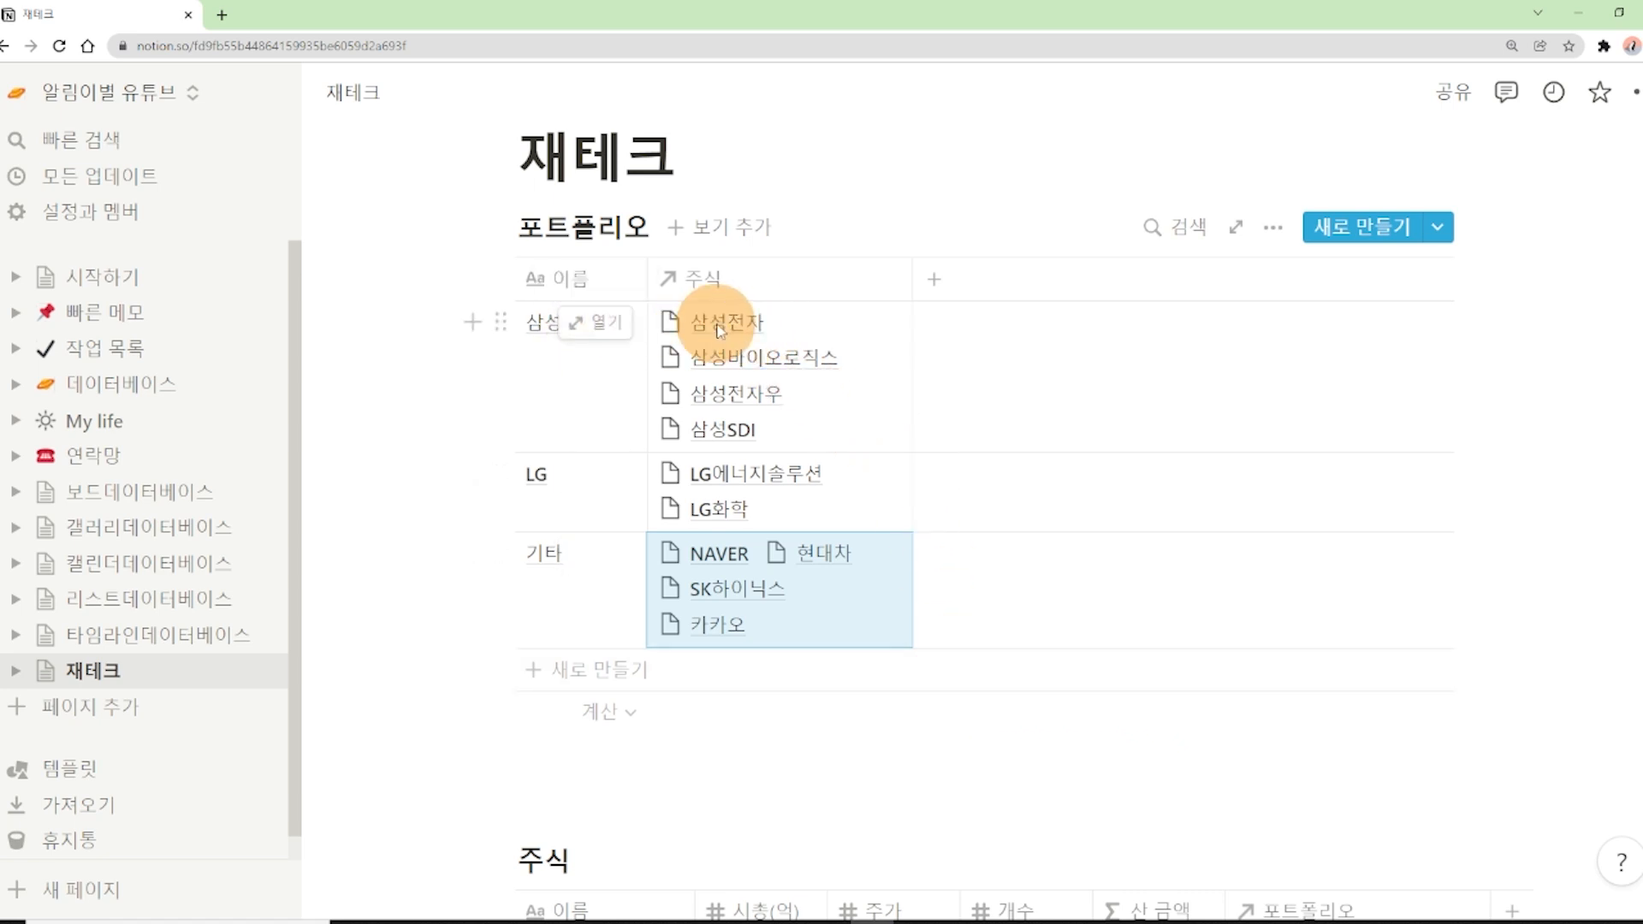
pyautogui.scroll(-6, 761, 381)
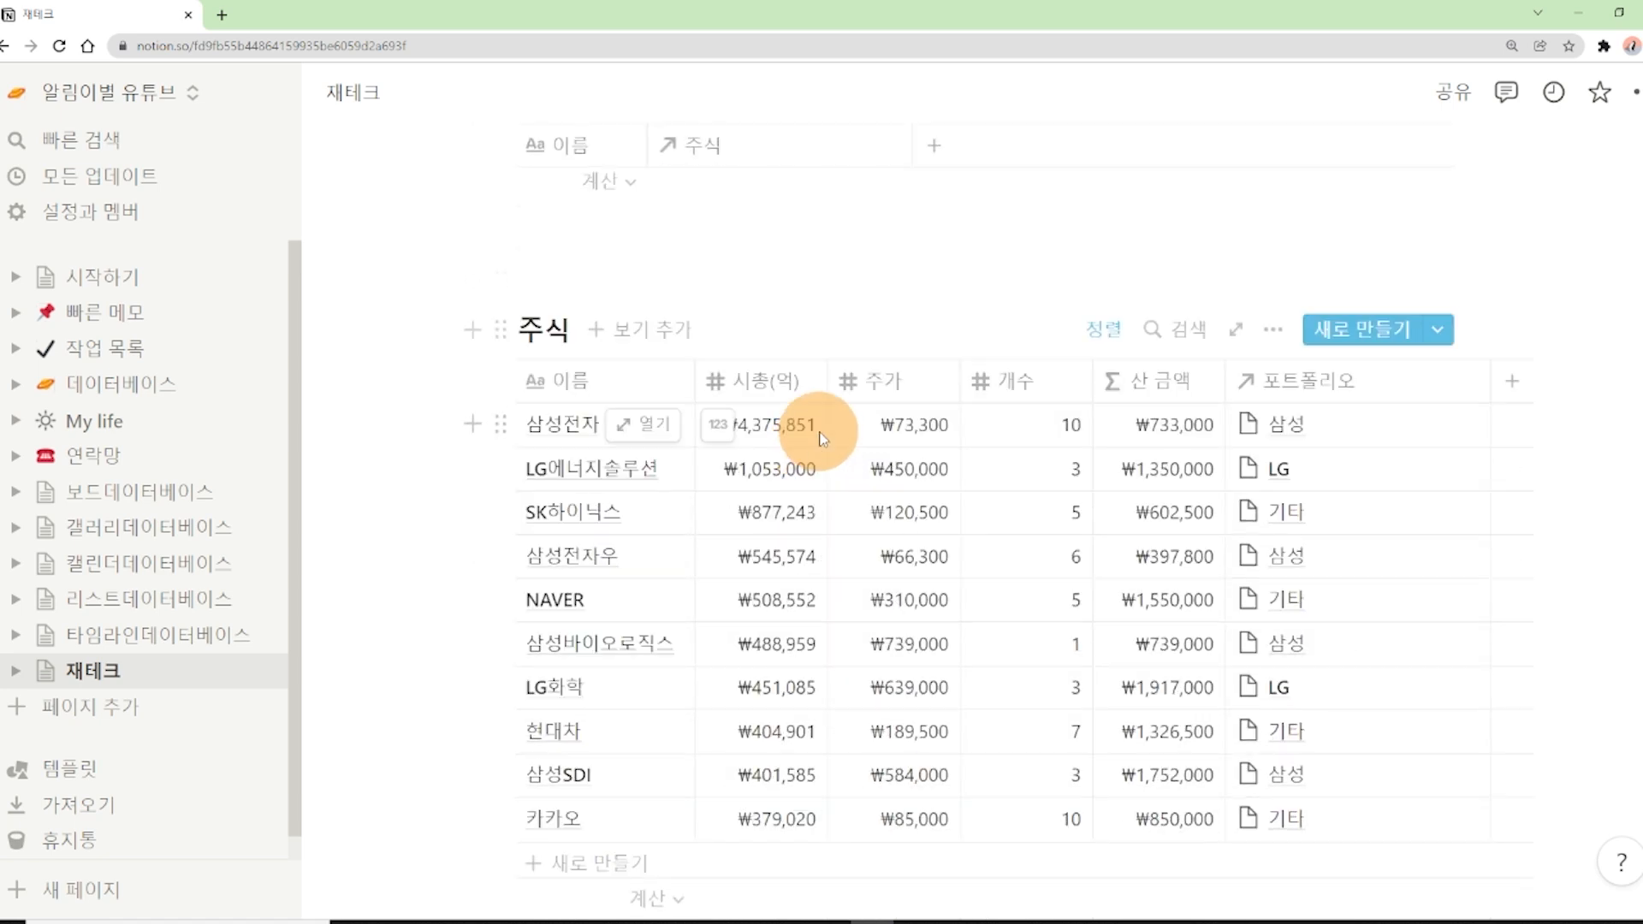
pyautogui.scroll(5, 814, 433)
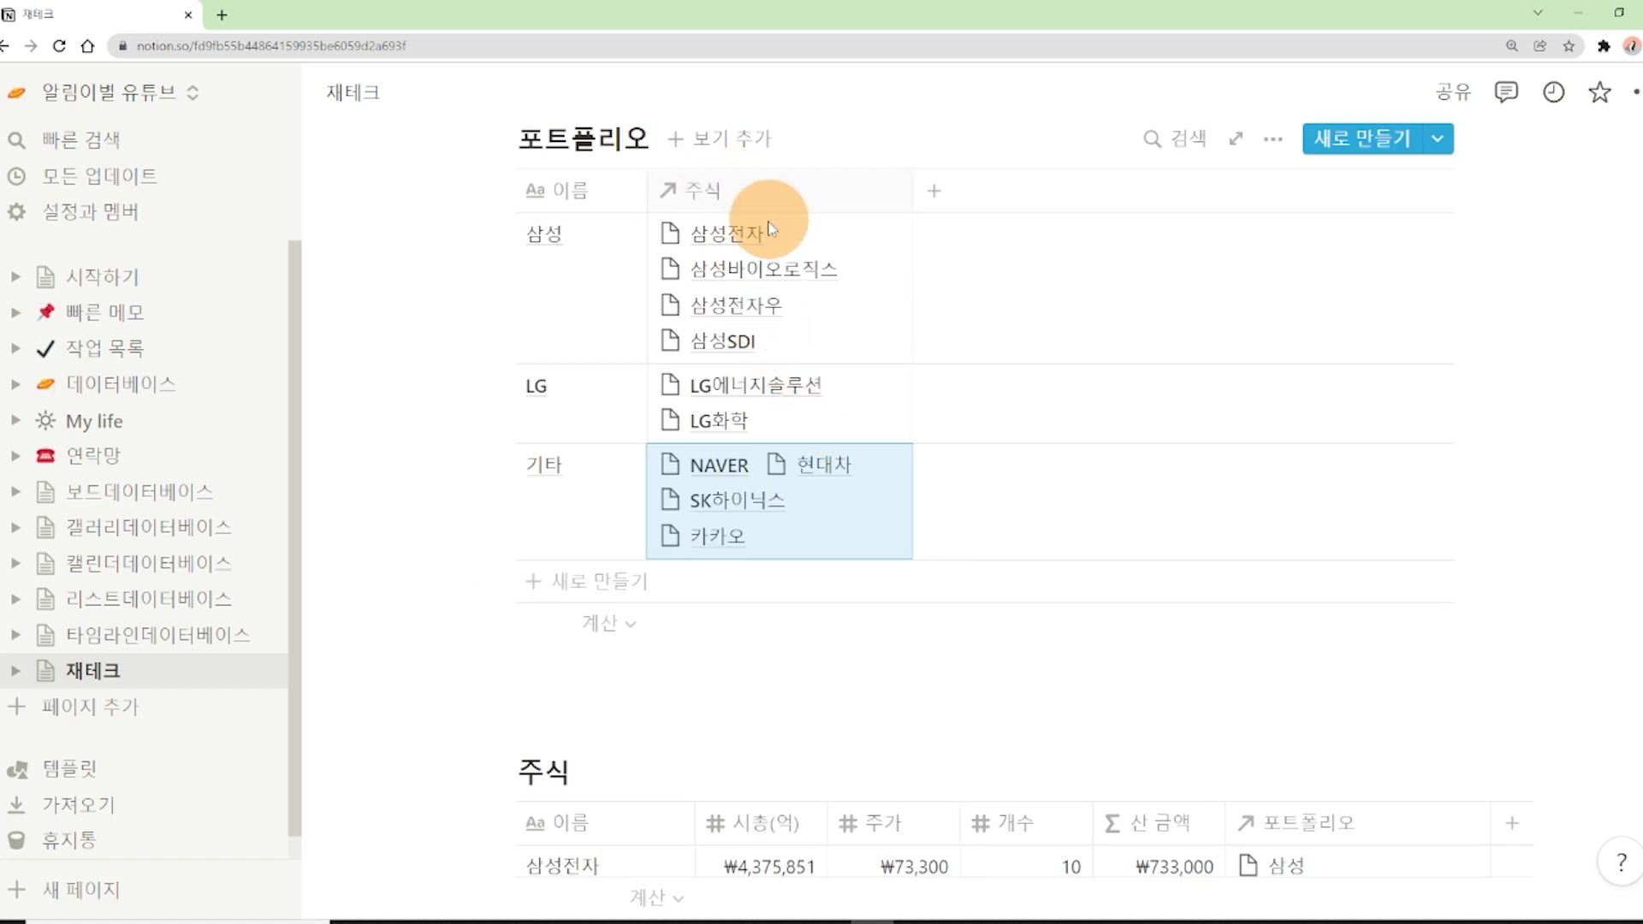
pyautogui.scroll(-4, 801, 381)
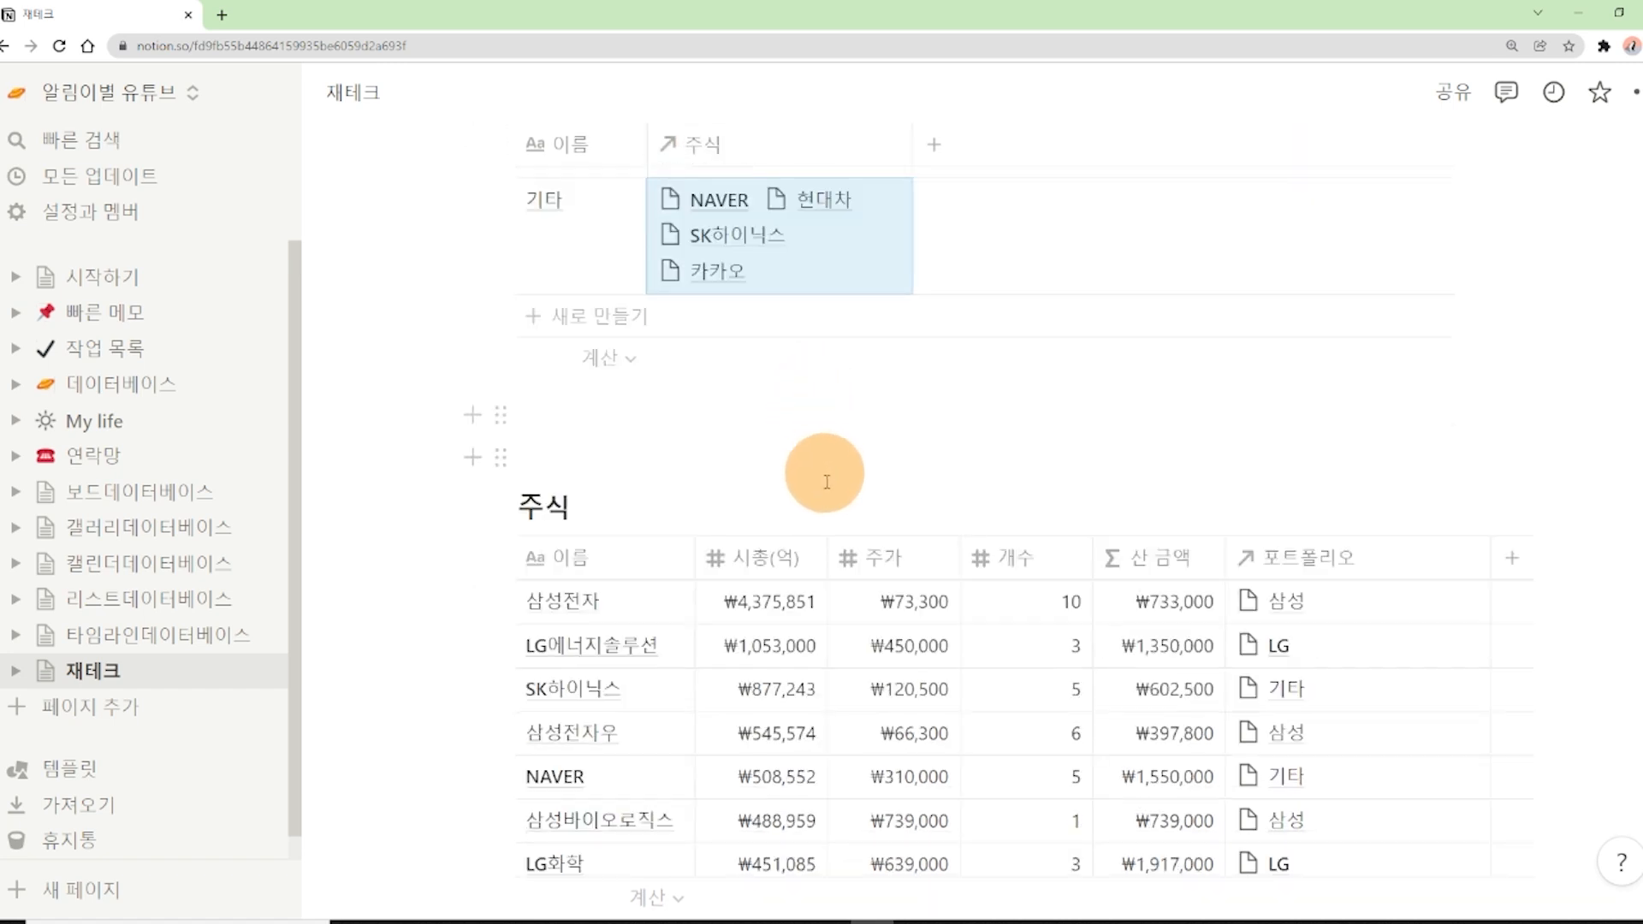
pyautogui.click(538, 469)
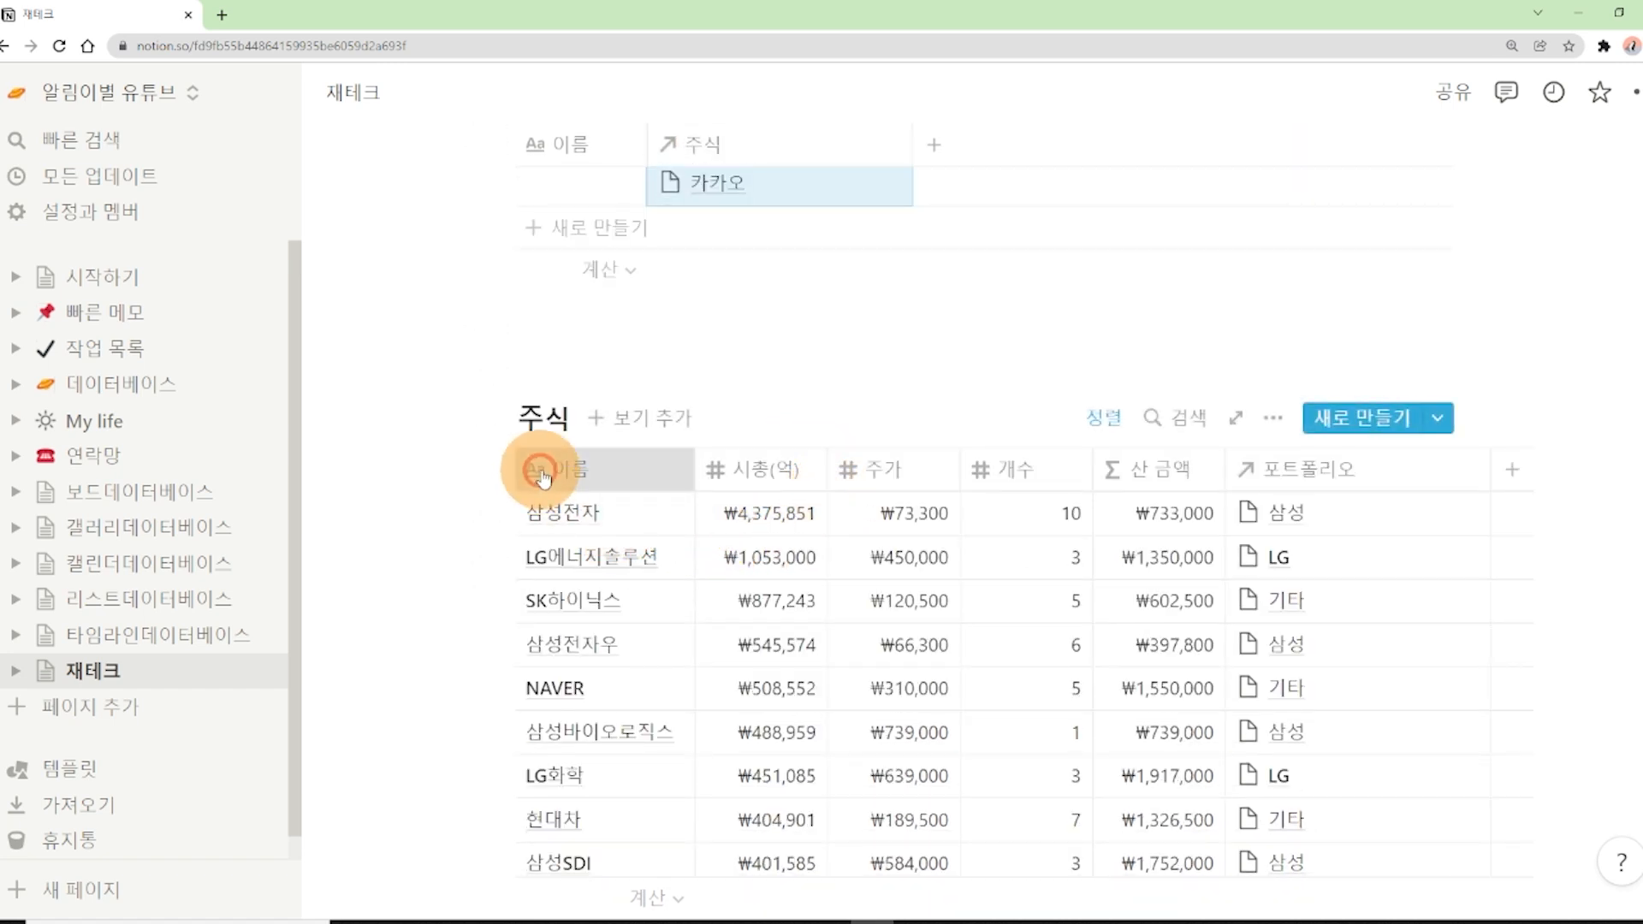
pyautogui.click(422, 449)
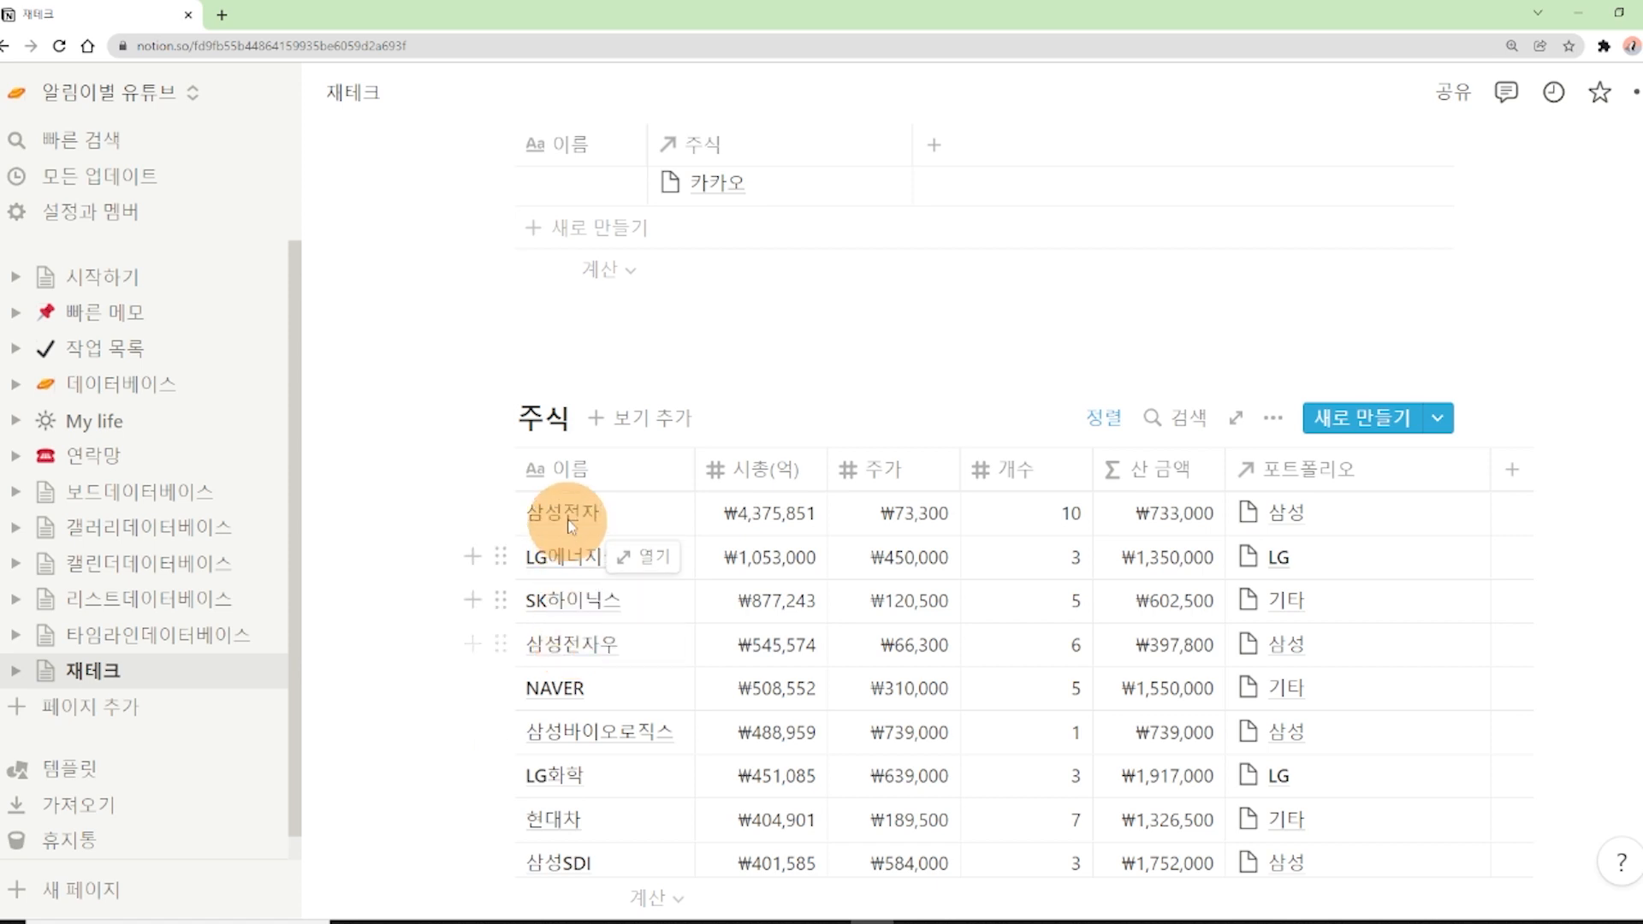
pyautogui.scroll(3, 668, 587)
pyautogui.scroll(-3, 932, 592)
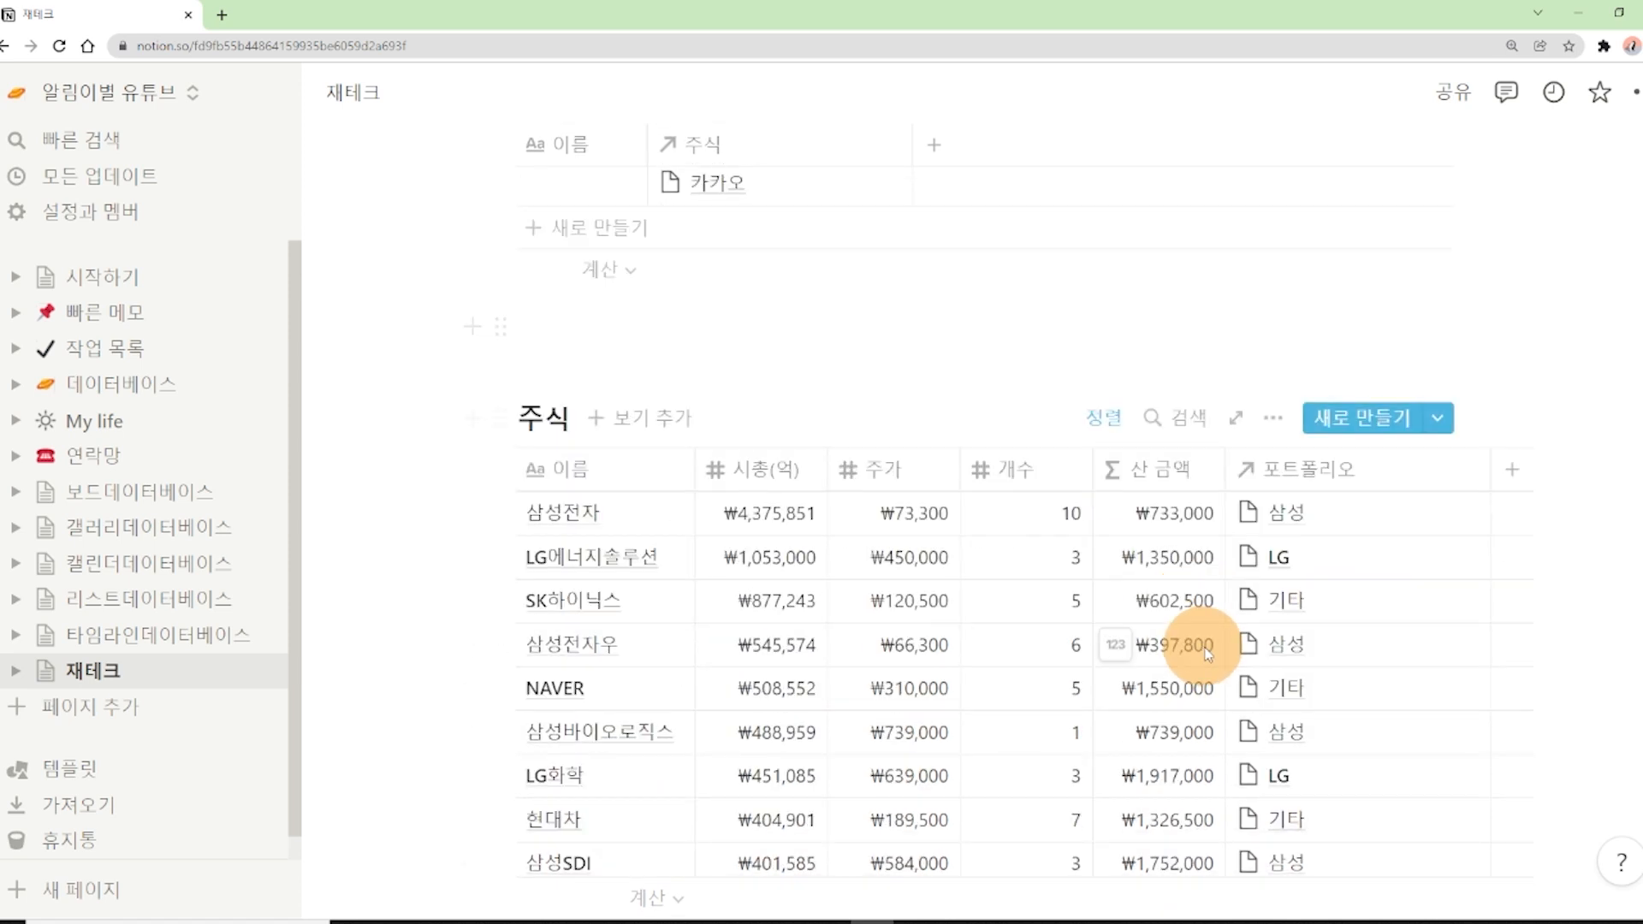
pyautogui.scroll(-1, 1320, 676)
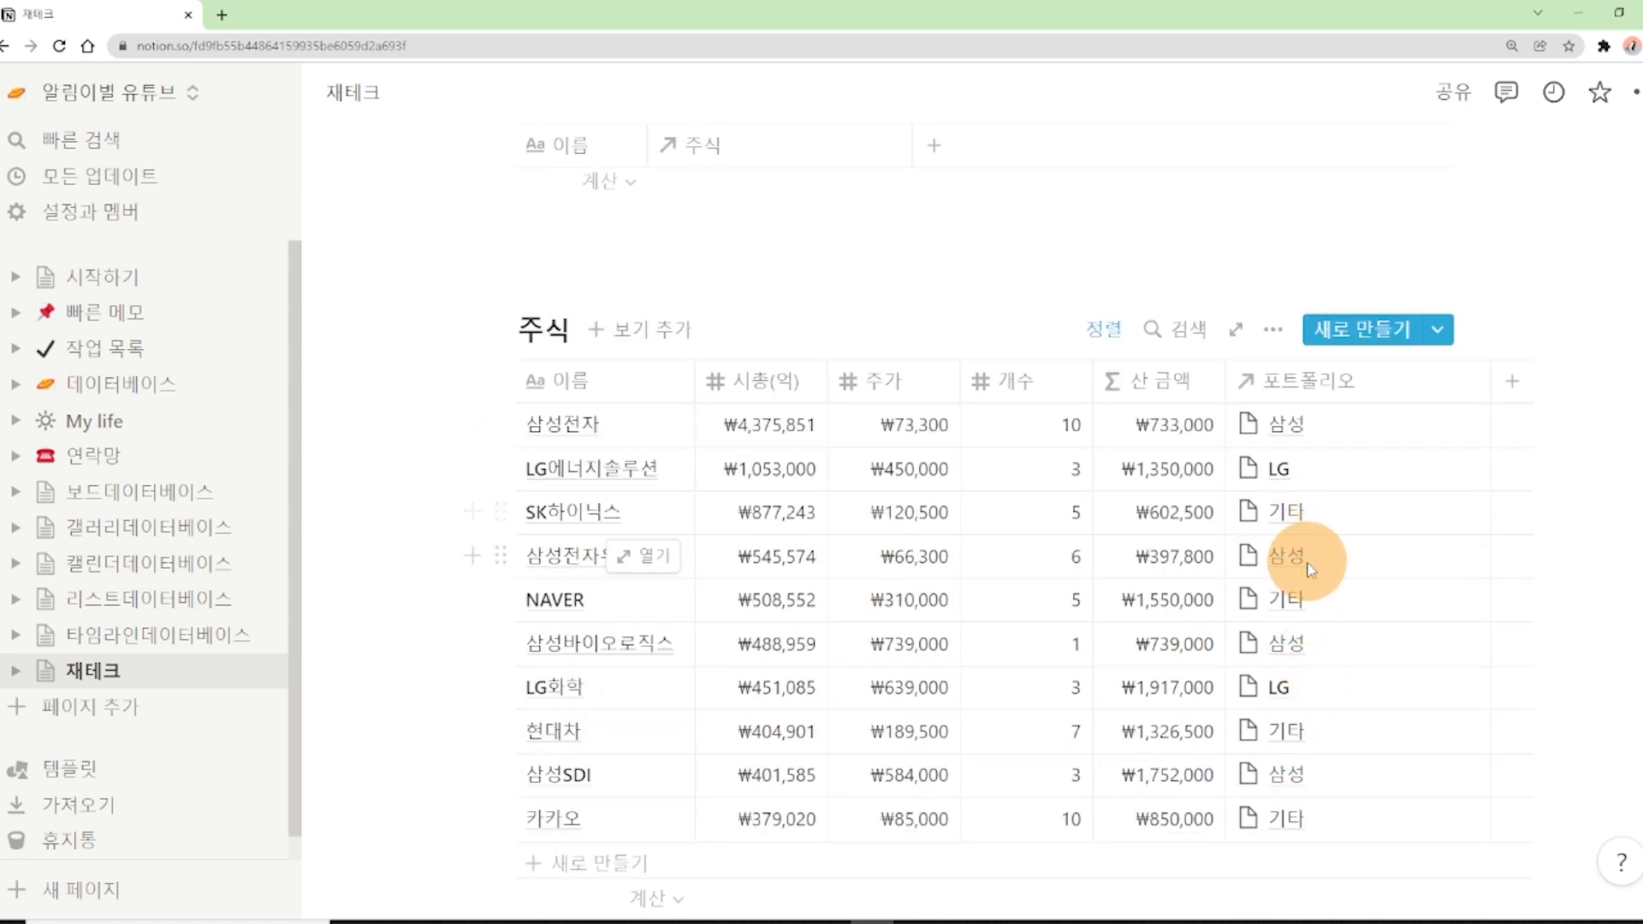
pyautogui.scroll(6, 1198, 505)
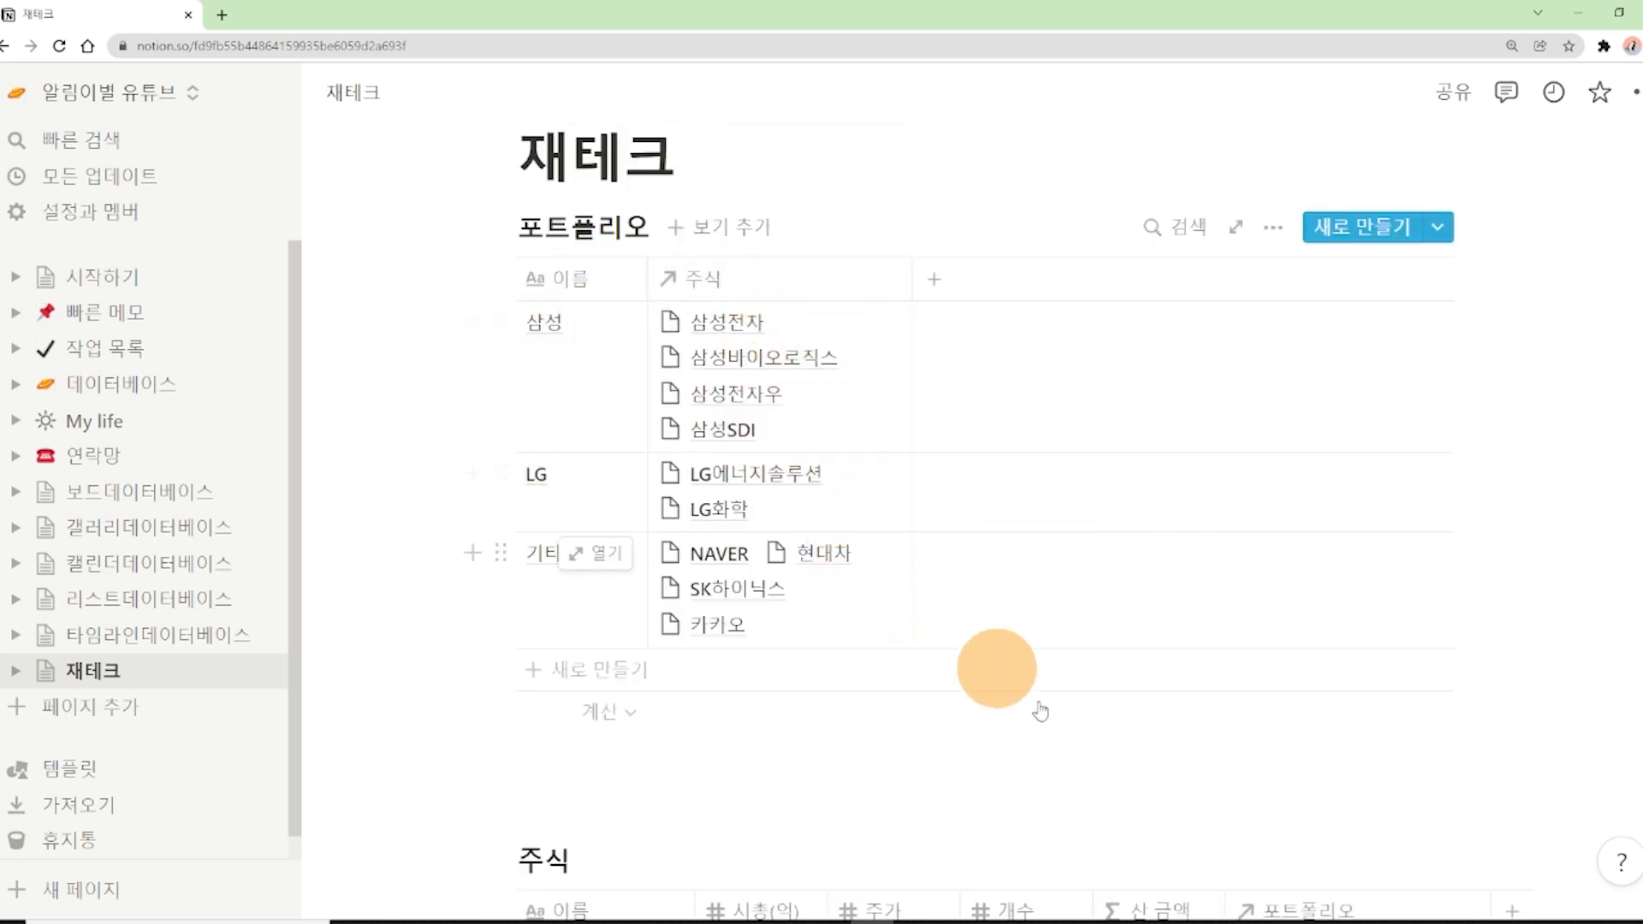
pyautogui.scroll(-2, 1347, 833)
pyautogui.scroll(-1, 1346, 832)
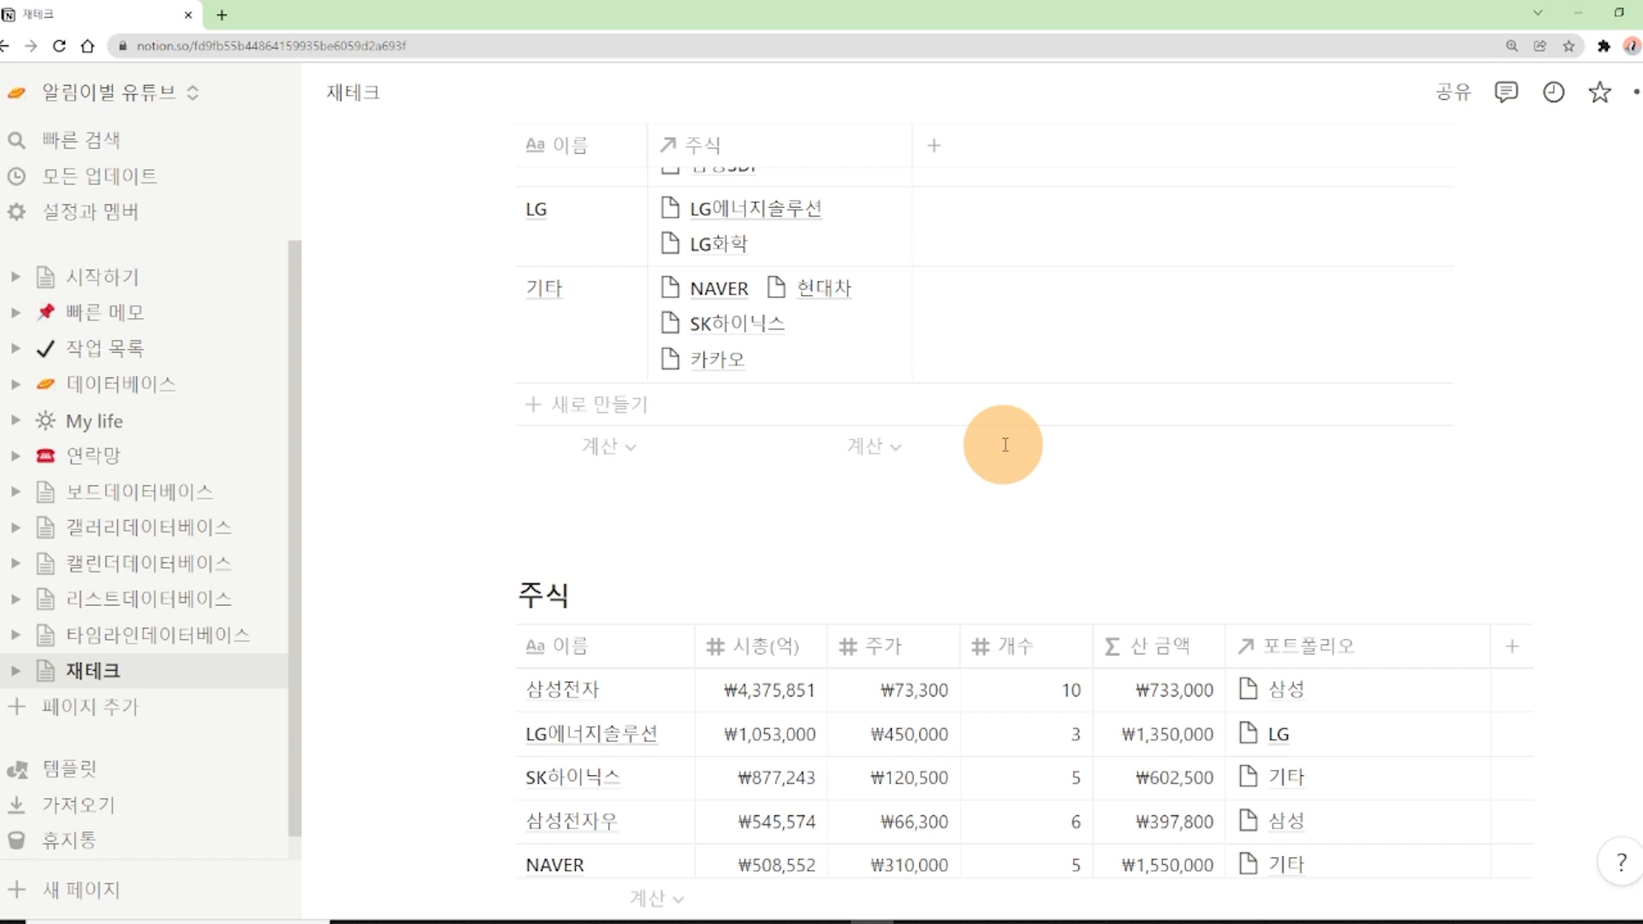
# Step: Add the large heading "관계형 → 제목속성만 가져와요!" in the empty line between the 포트폴리오 and 주식 tables
pyautogui.click(665, 501)
pyautogui.scroll(2, 685, 518)
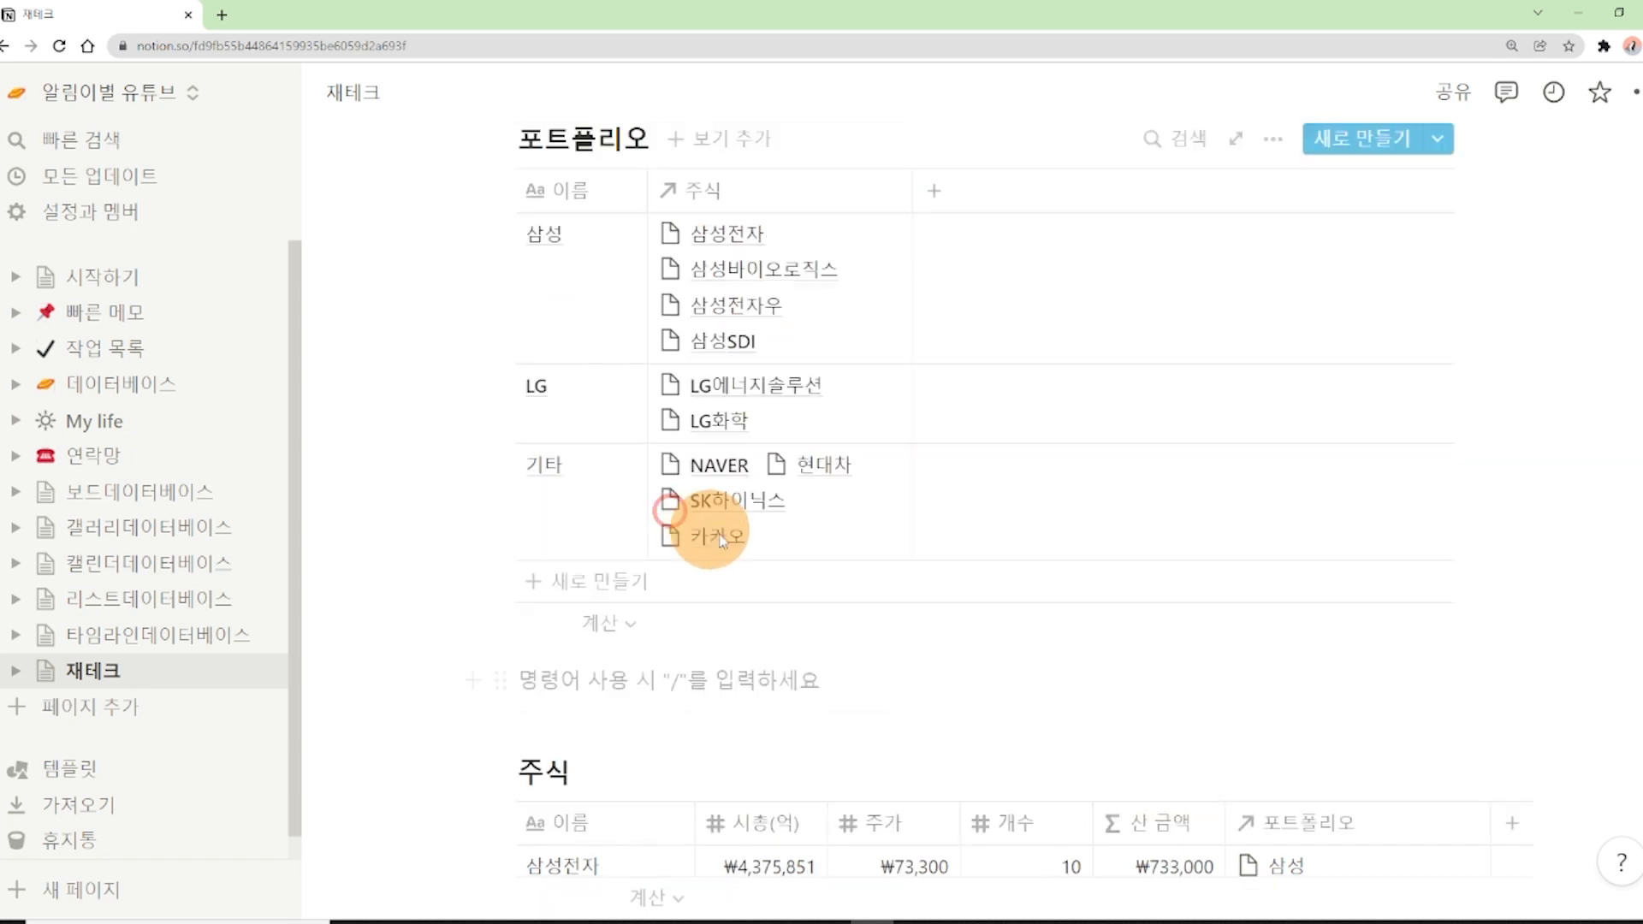
pyautogui.write('#')
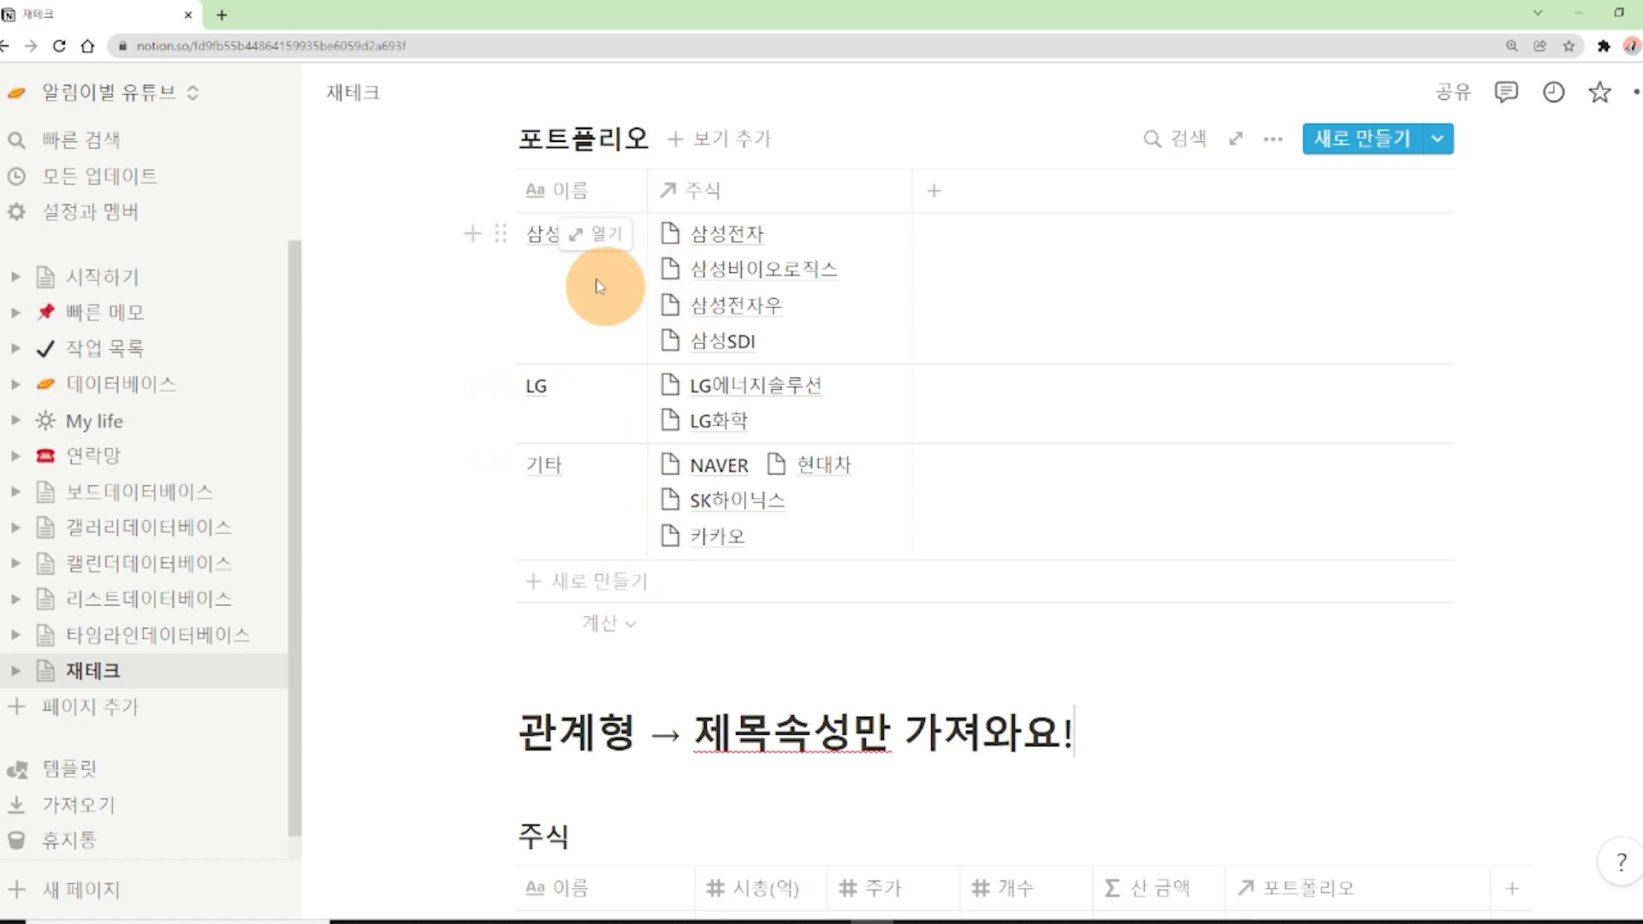
# Step: Examine which property the relation columns of the 포트폴리오 and 주식 tables bring in, against the 관계형 heading's wording
pyautogui.scroll(1, 582, 304)
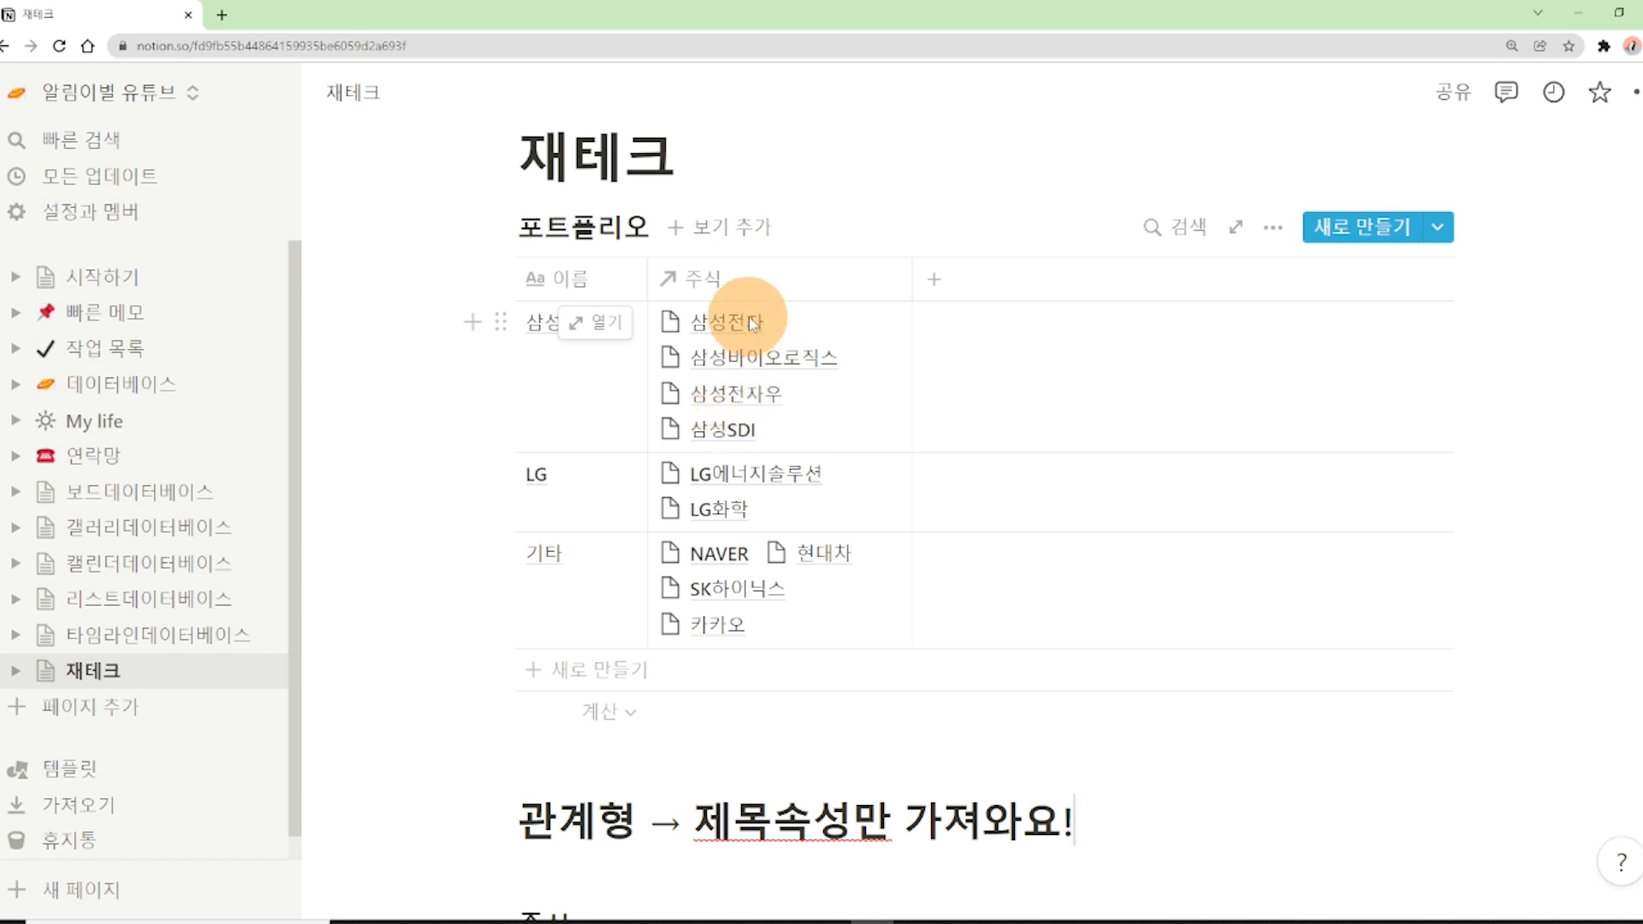
pyautogui.scroll(-4, 717, 668)
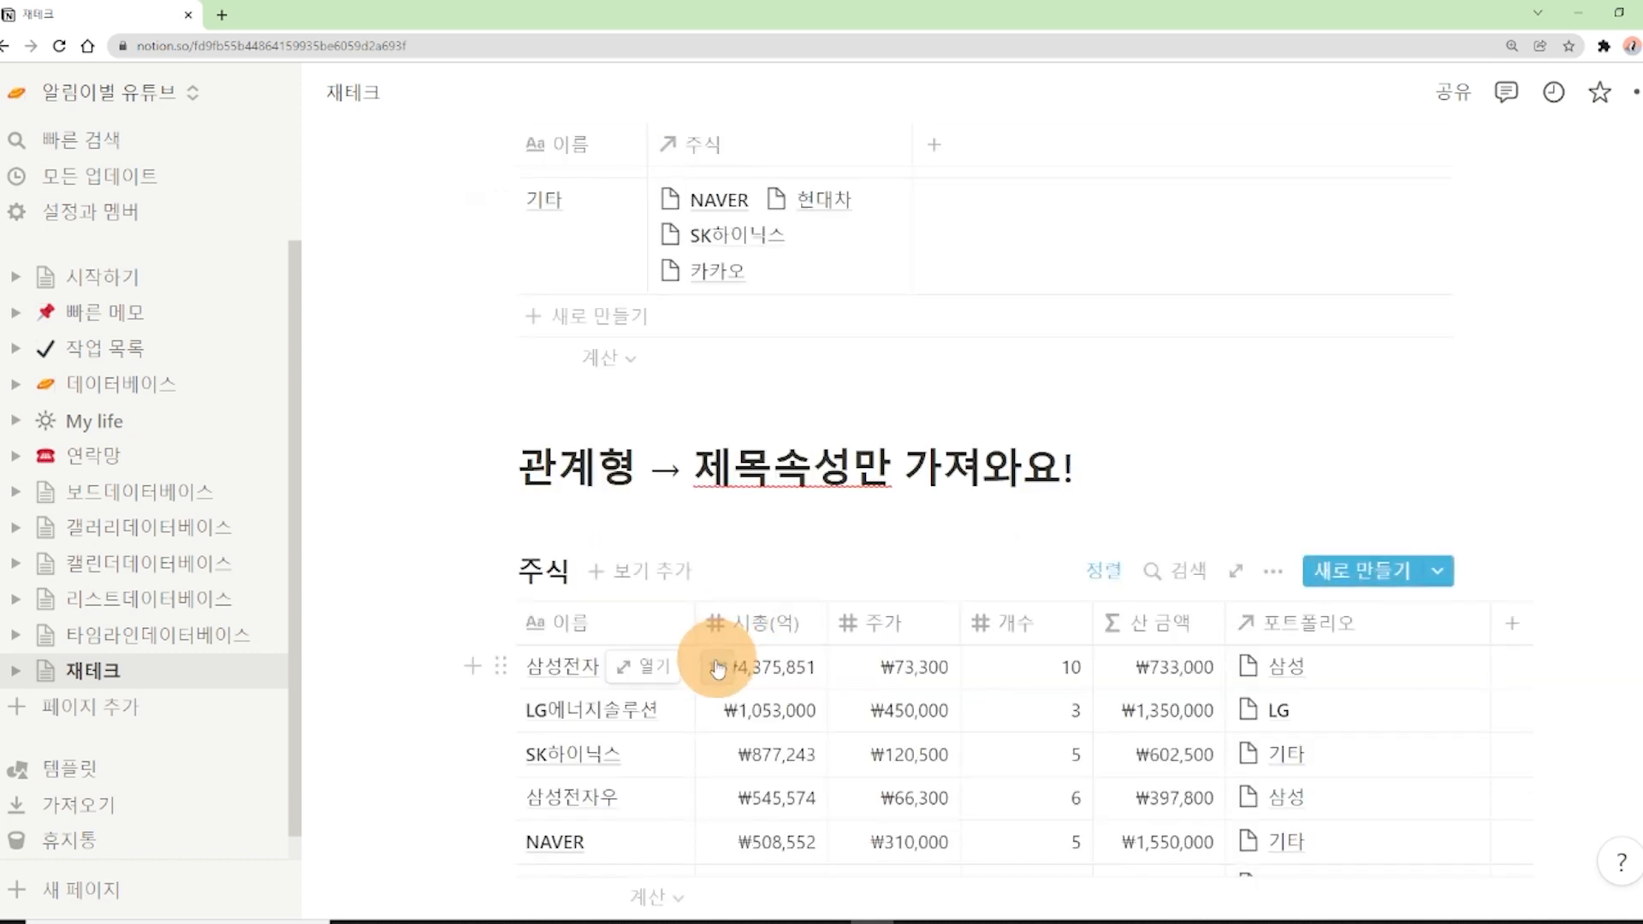
pyautogui.scroll(2, 695, 424)
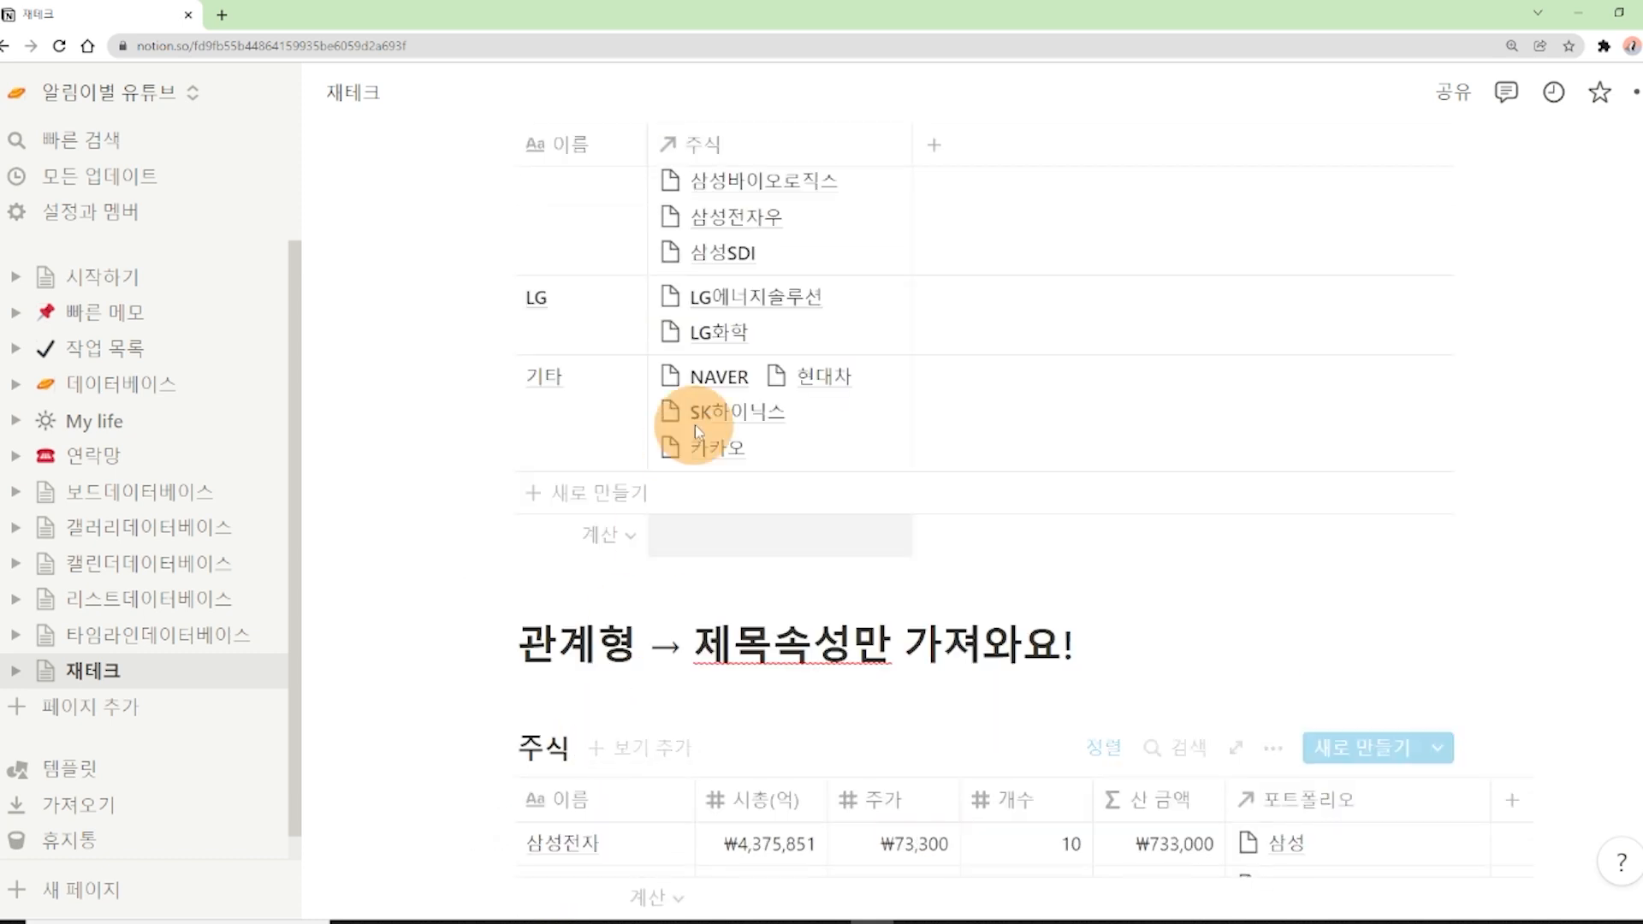
pyautogui.scroll(-5, 1338, 558)
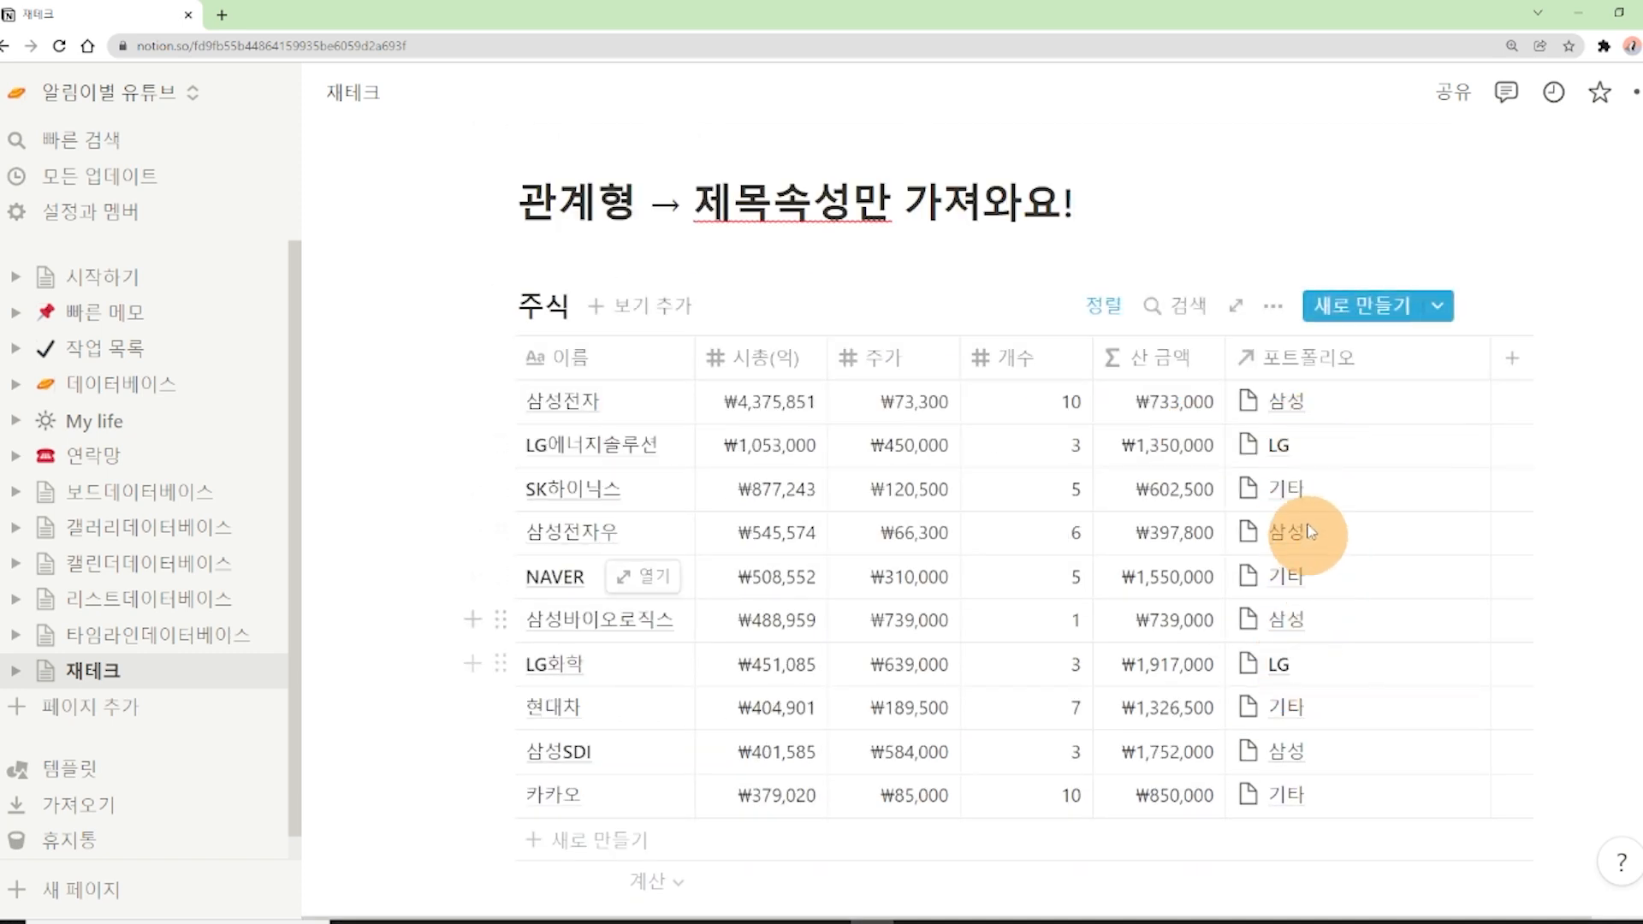
pyautogui.scroll(5, 1276, 445)
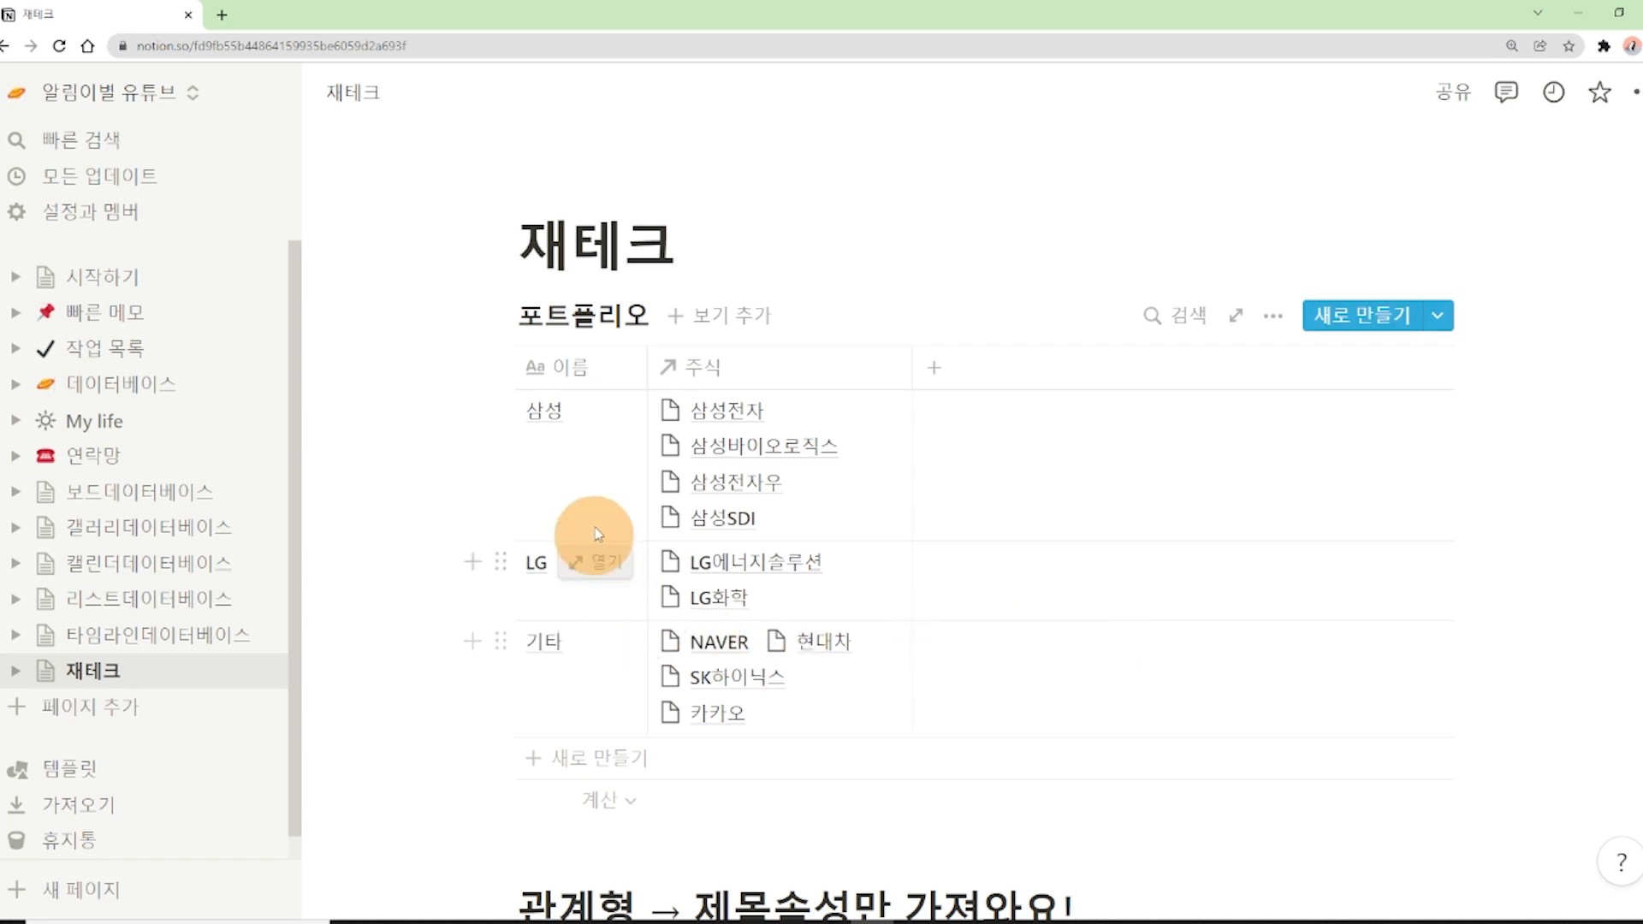
pyautogui.scroll(-4, 552, 582)
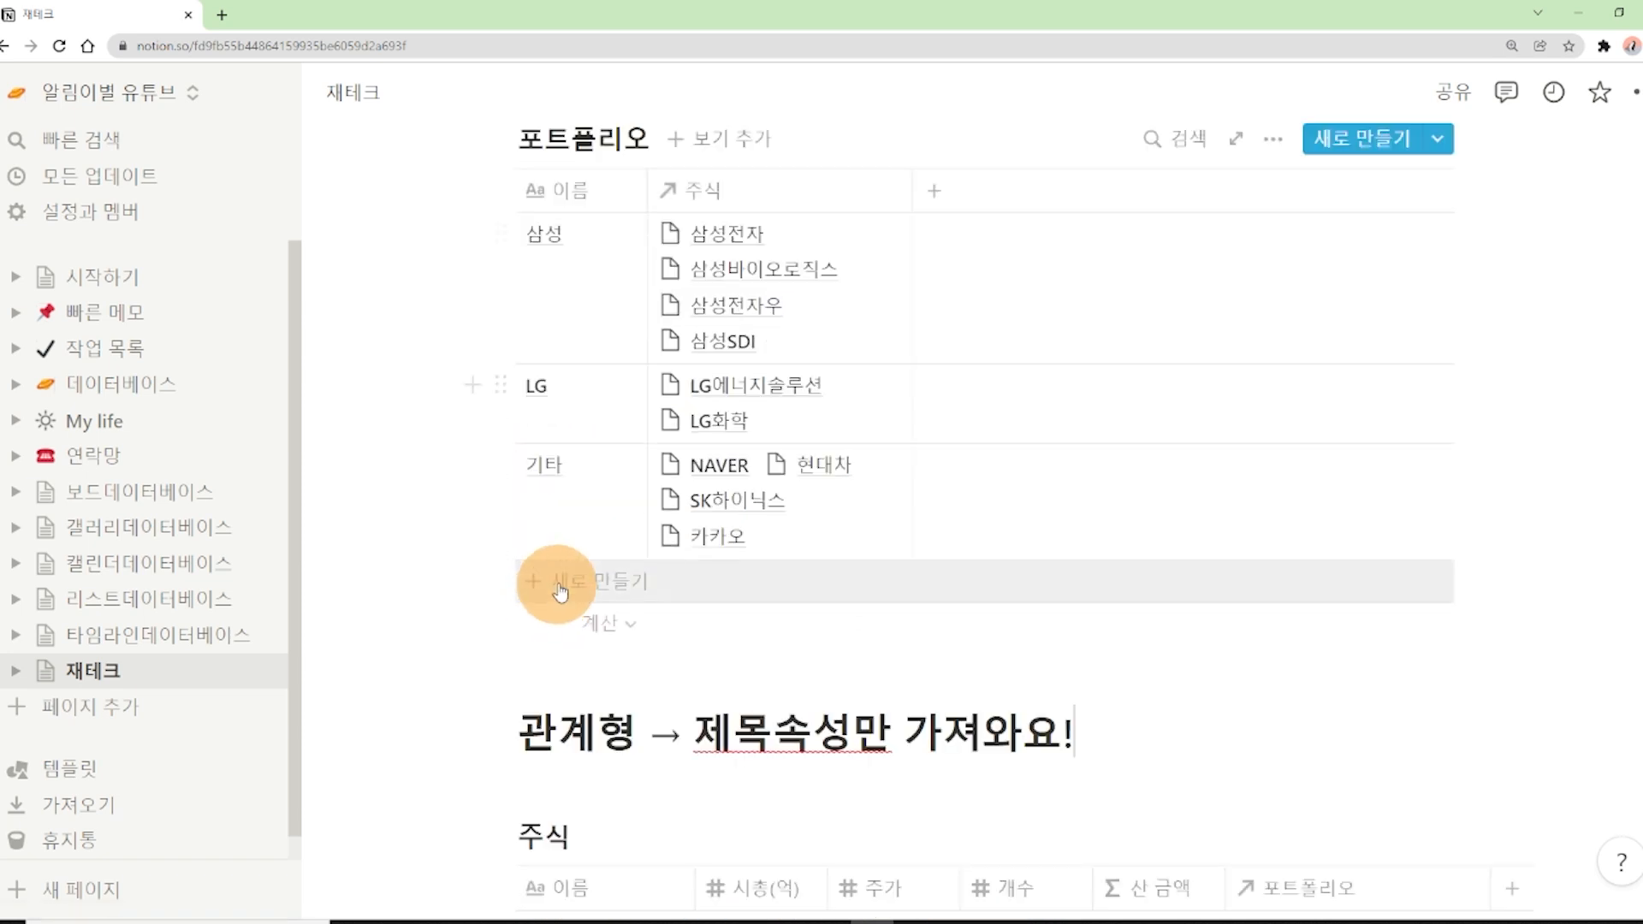
pyautogui.scroll(1, 1046, 535)
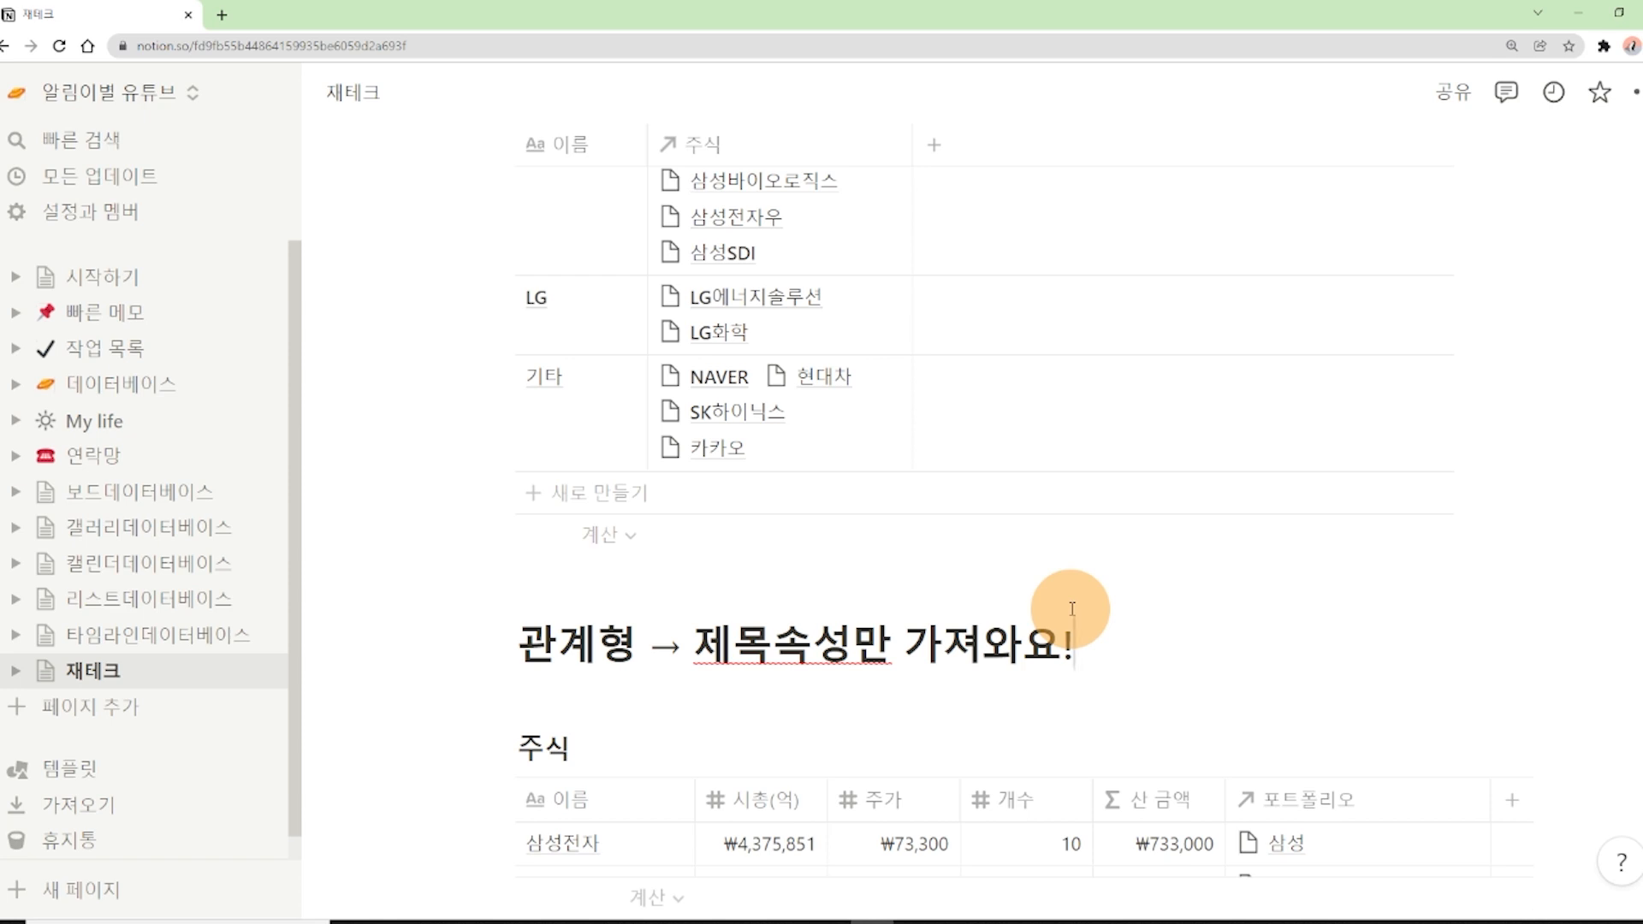
pyautogui.moveTo(854, 649); pyautogui.dragTo(695, 648)
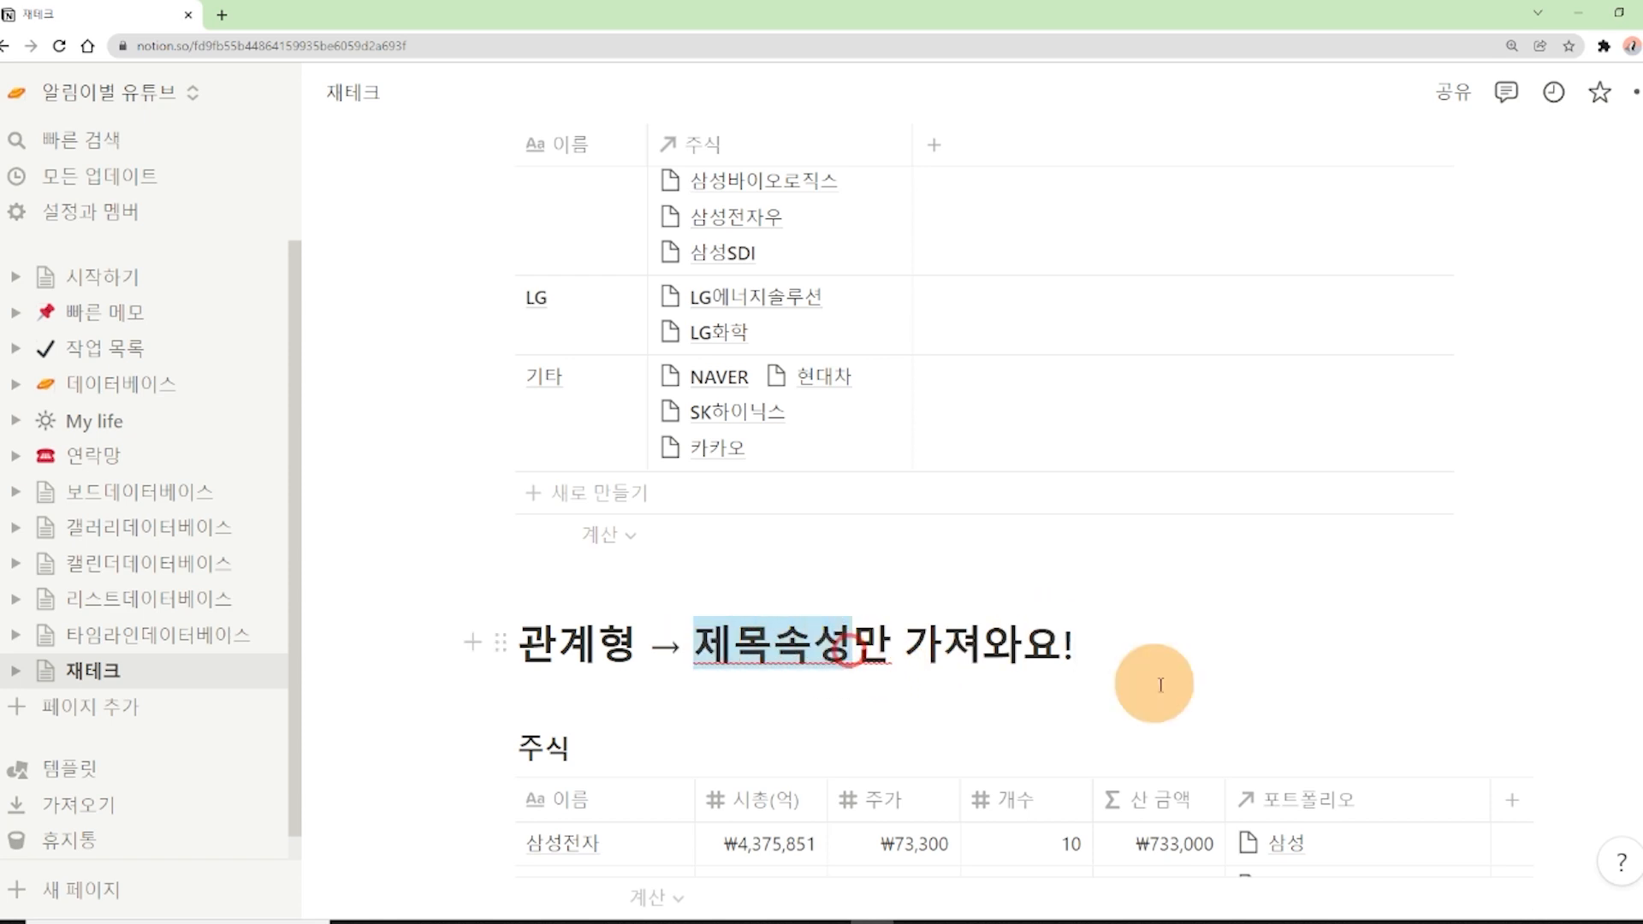
# Step: Add a second large heading "롤업 → 제목 속성말고도 가져올 수 있습니다!" directly below the 관계형 heading
pyautogui.click(1181, 637)
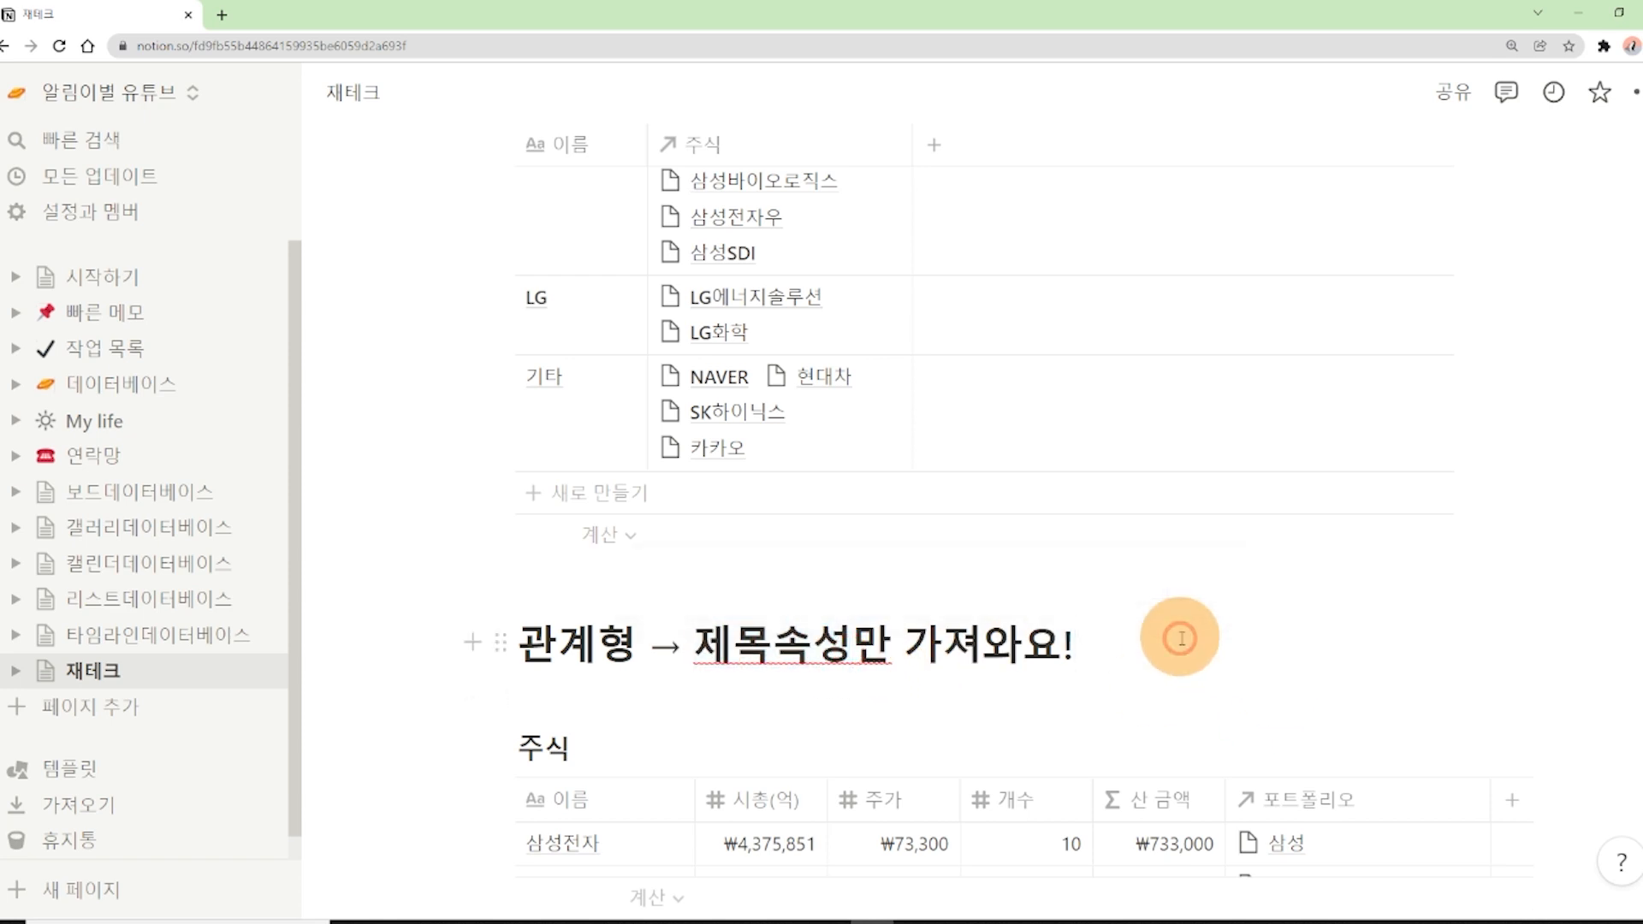
pyautogui.press('Return')
pyautogui.write('#')
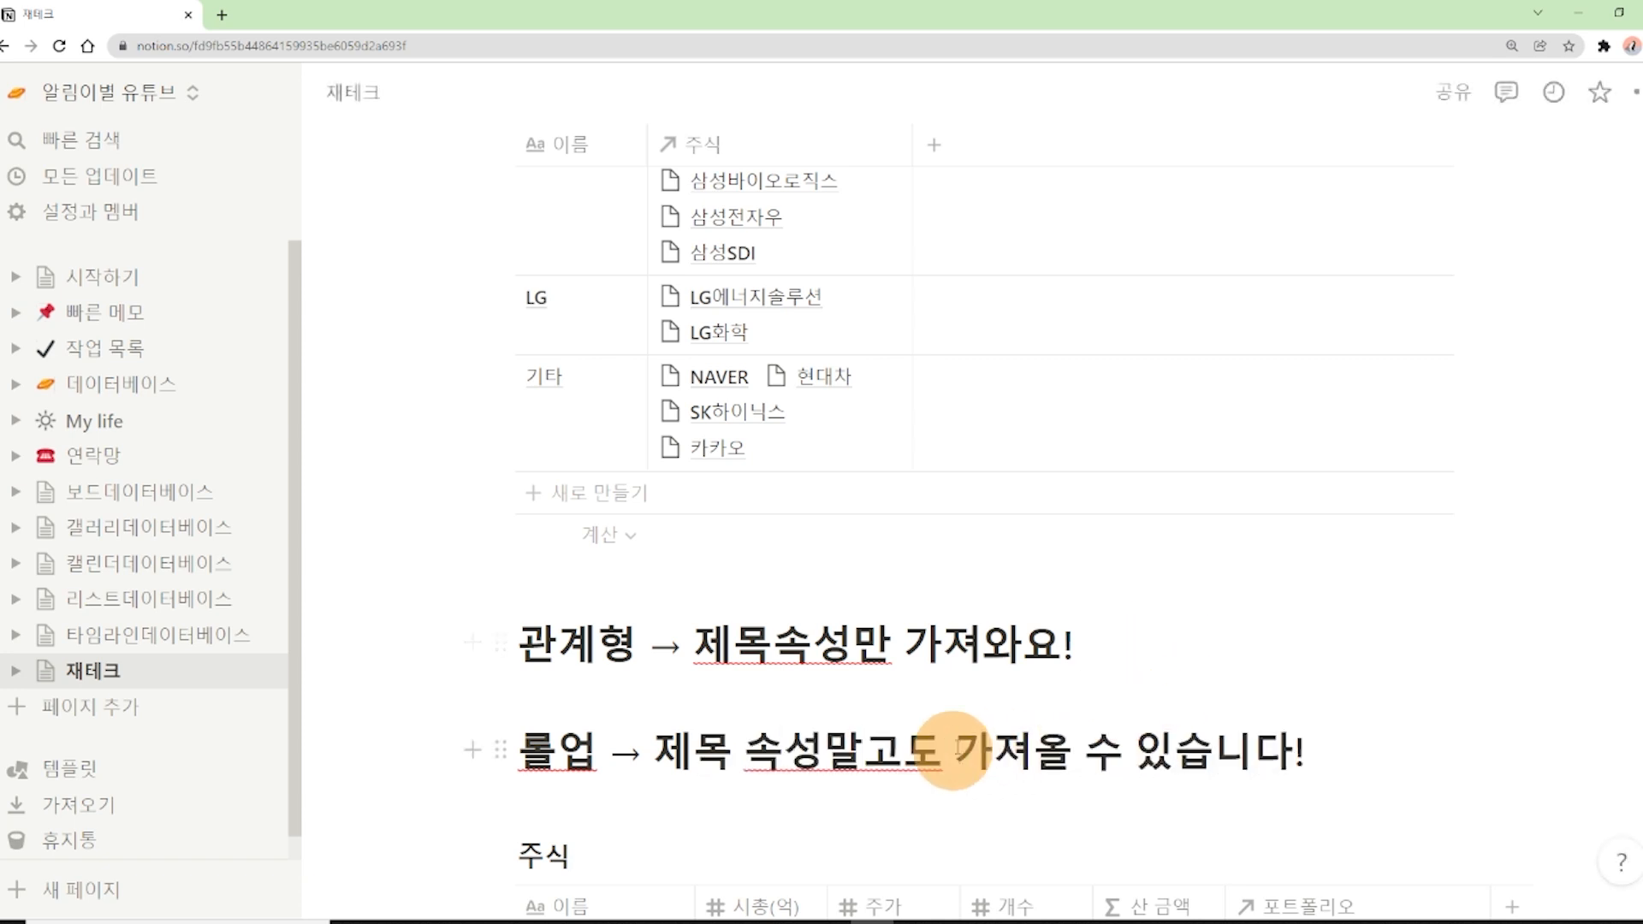
# Step: Insert a space between "속성" and "말고도" in the 롤업 heading
pyautogui.click(825, 758)
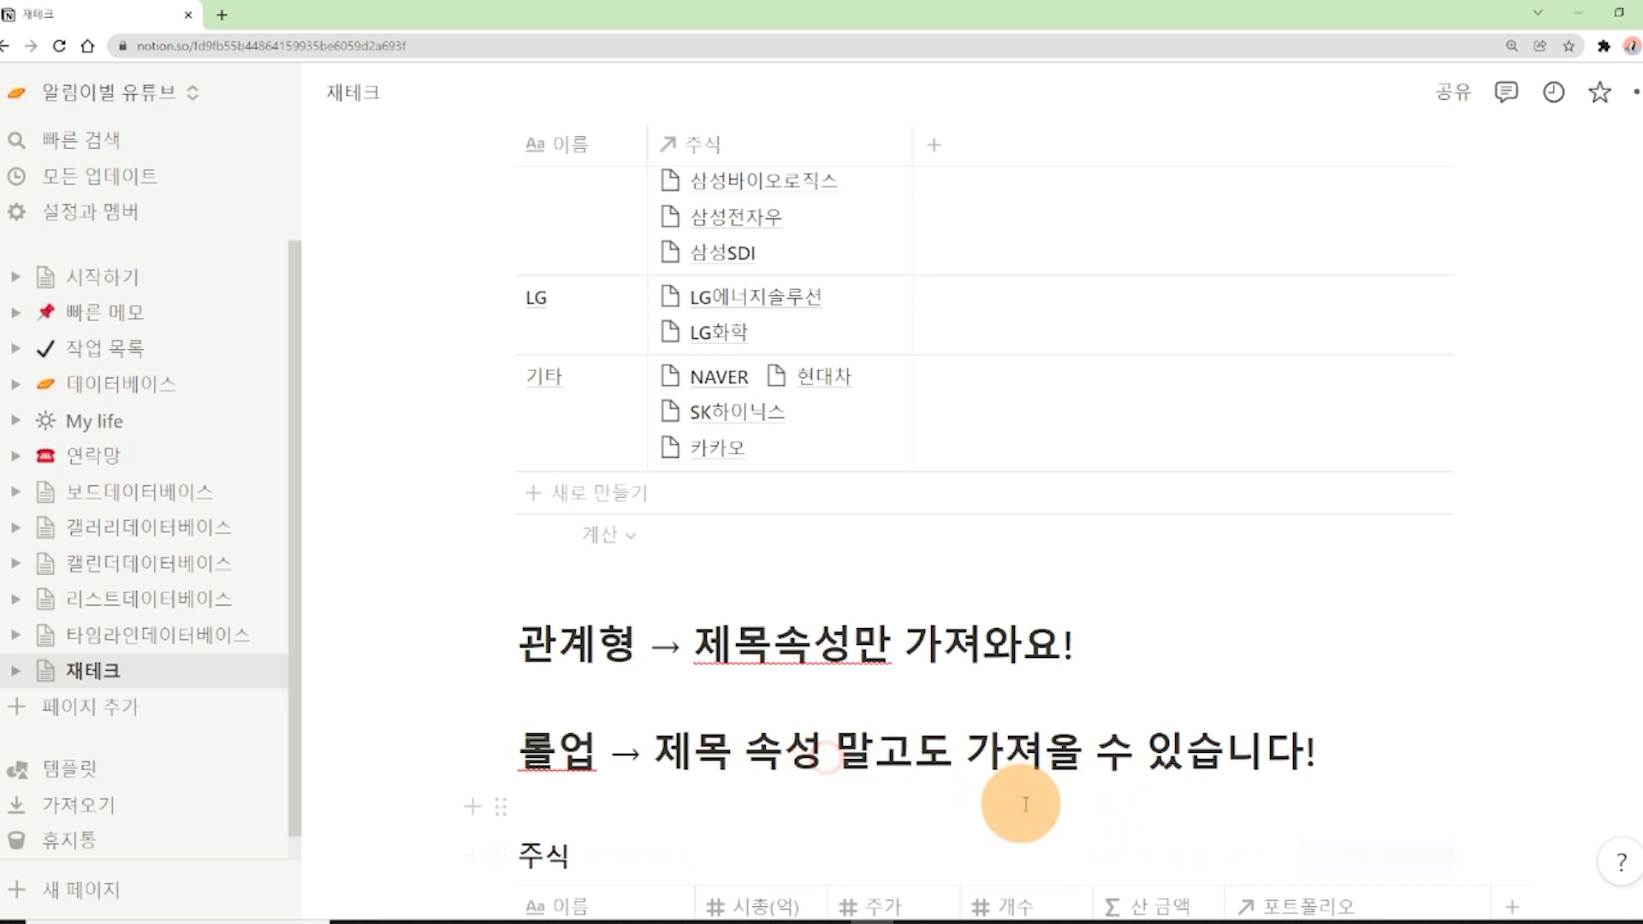
pyautogui.scroll(2, 1104, 804)
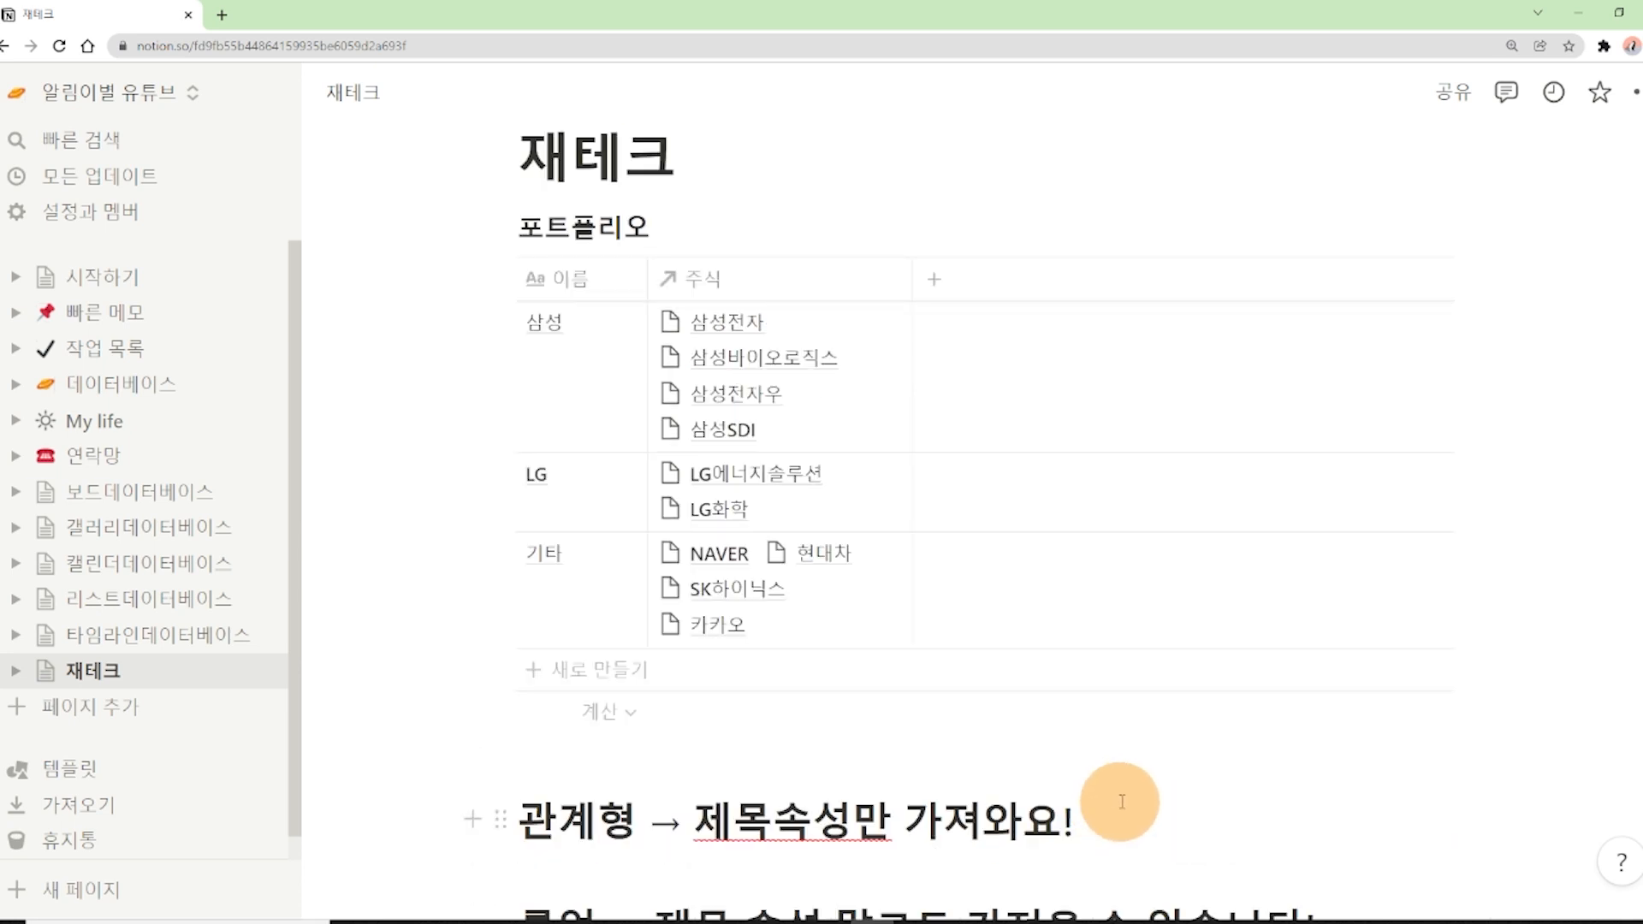
pyautogui.scroll(-1, 946, 744)
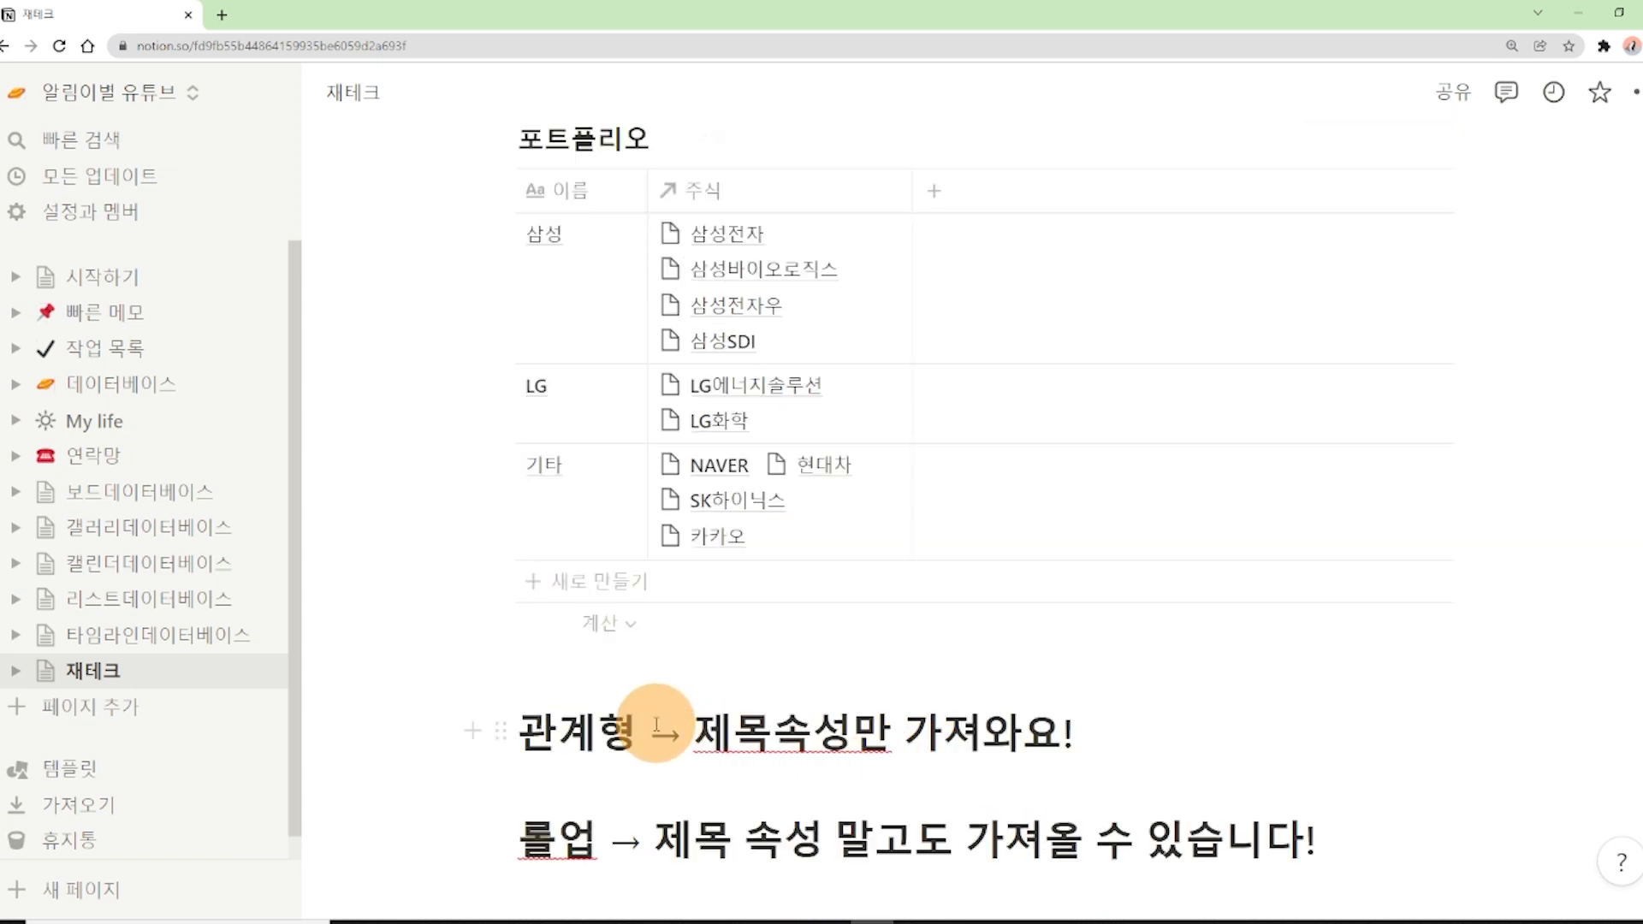
# Step: Review the 관계형 and 롤업 headings against the columns of the 포트폴리오 and 주식 tables
pyautogui.moveTo(655, 729); pyautogui.dragTo(522, 719)
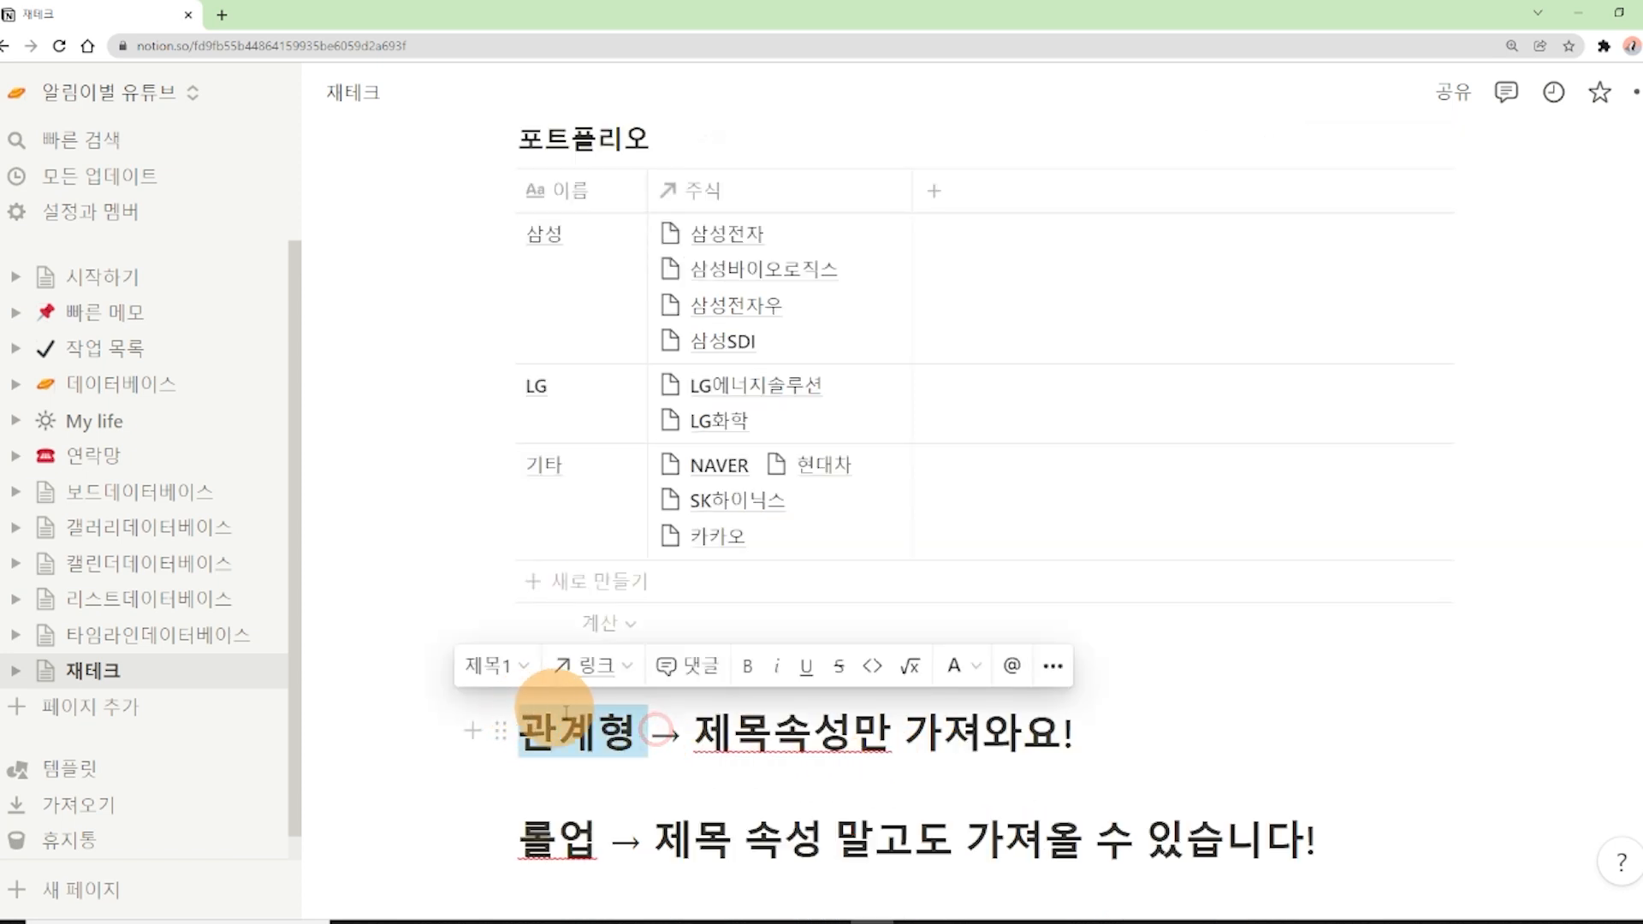
pyautogui.click(584, 850)
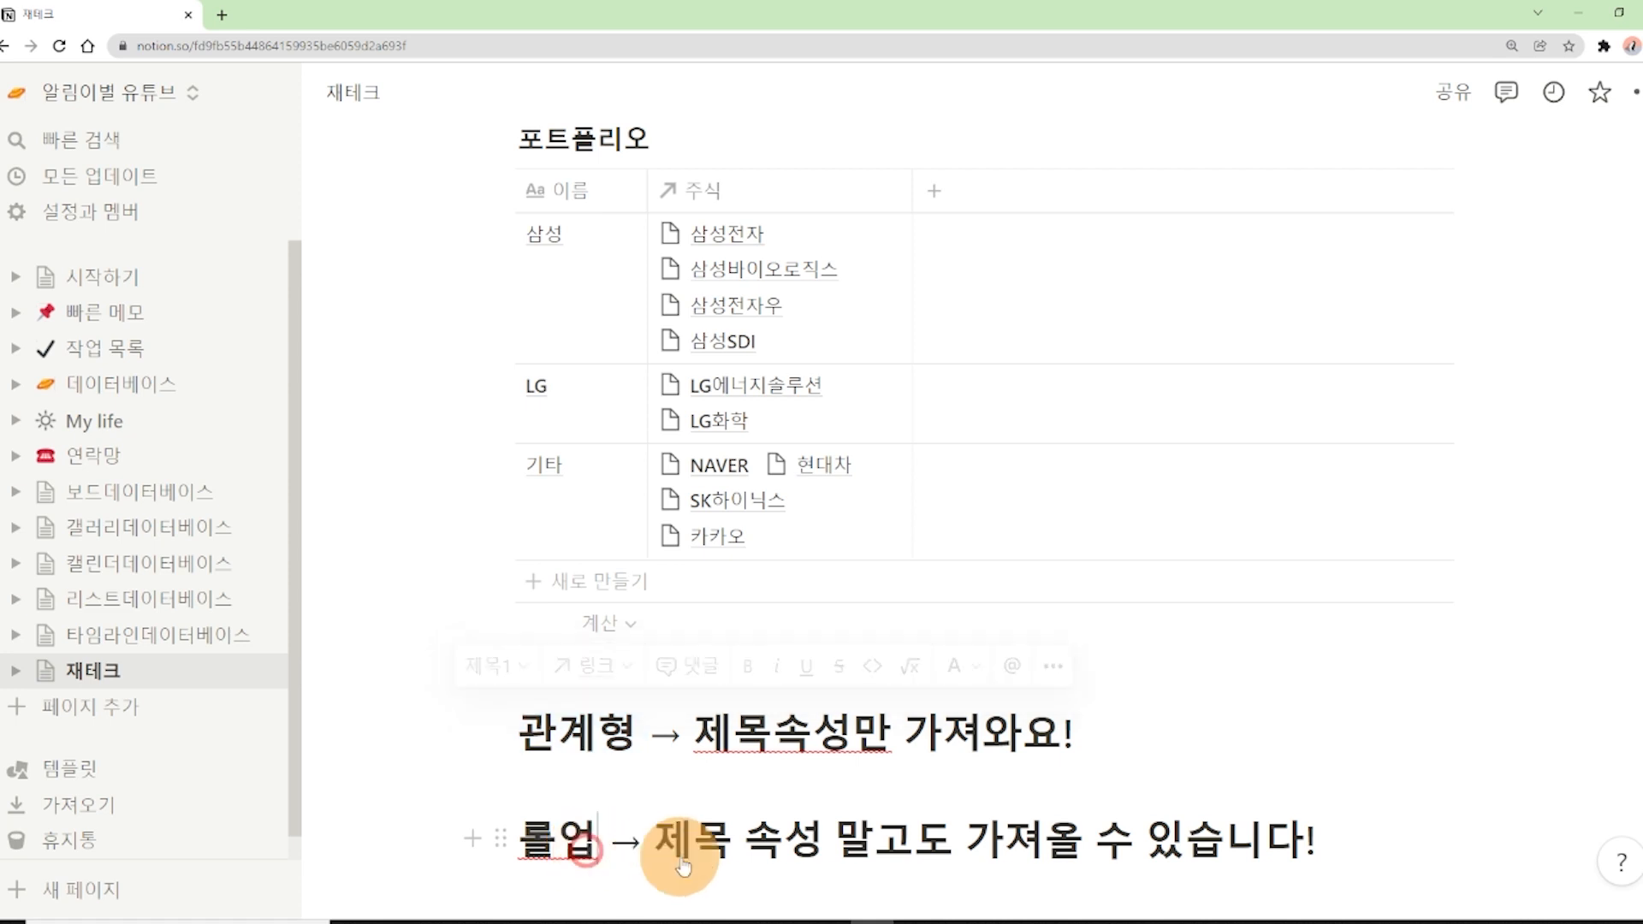
pyautogui.scroll(-1, 599, 847)
pyautogui.moveTo(524, 754); pyautogui.dragTo(796, 752)
pyautogui.click(835, 751)
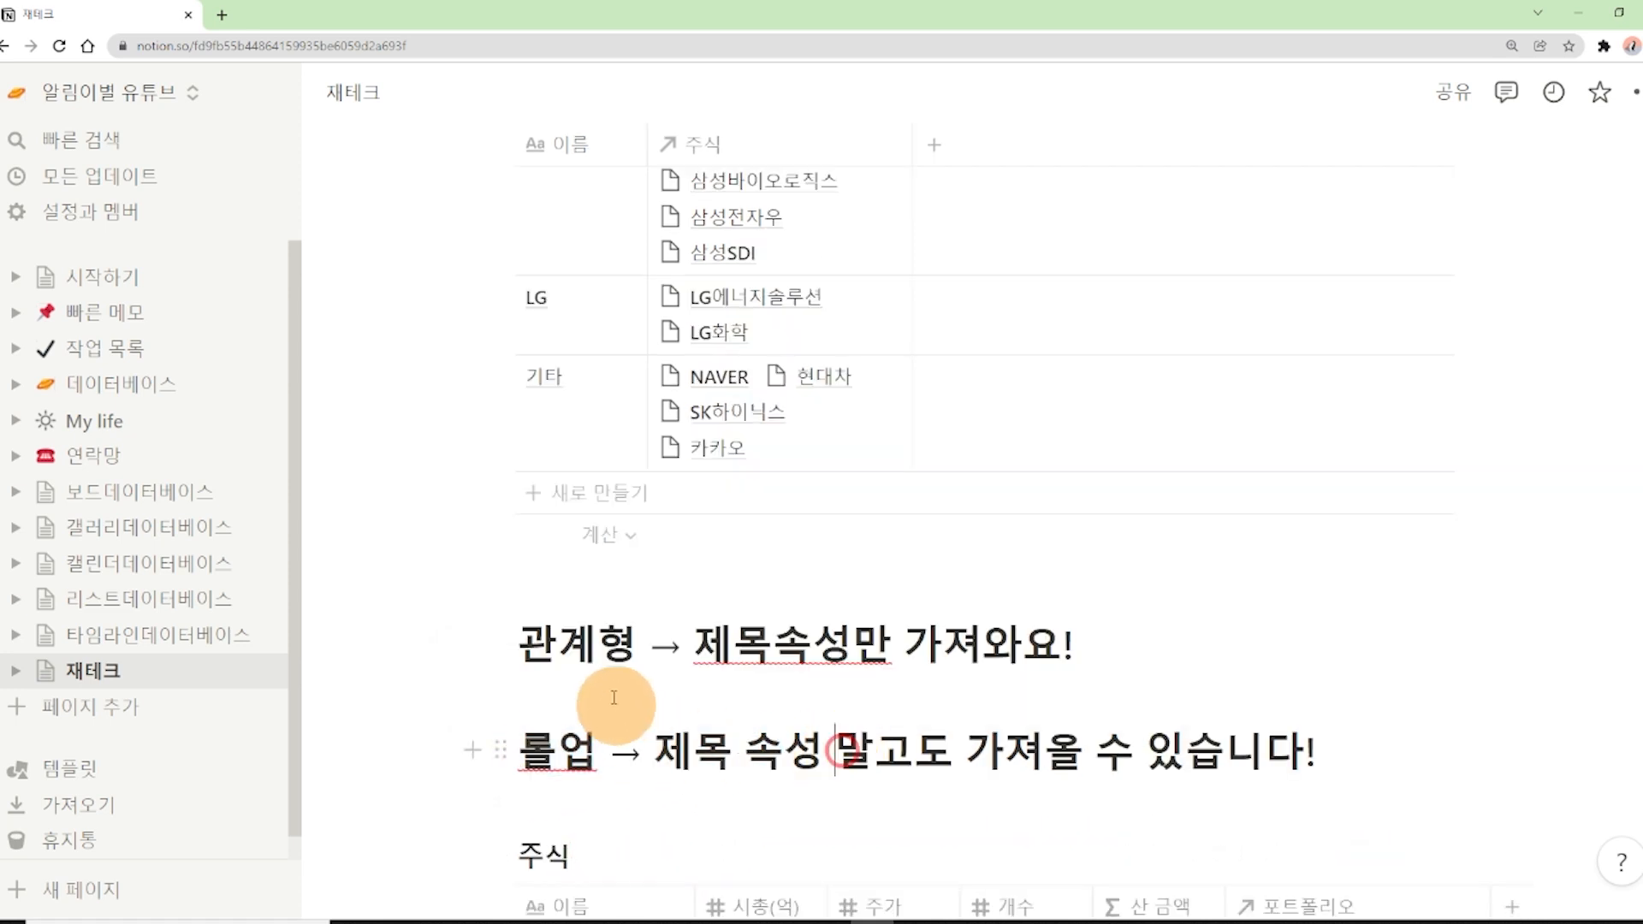
pyautogui.moveTo(638, 644); pyautogui.dragTo(538, 655)
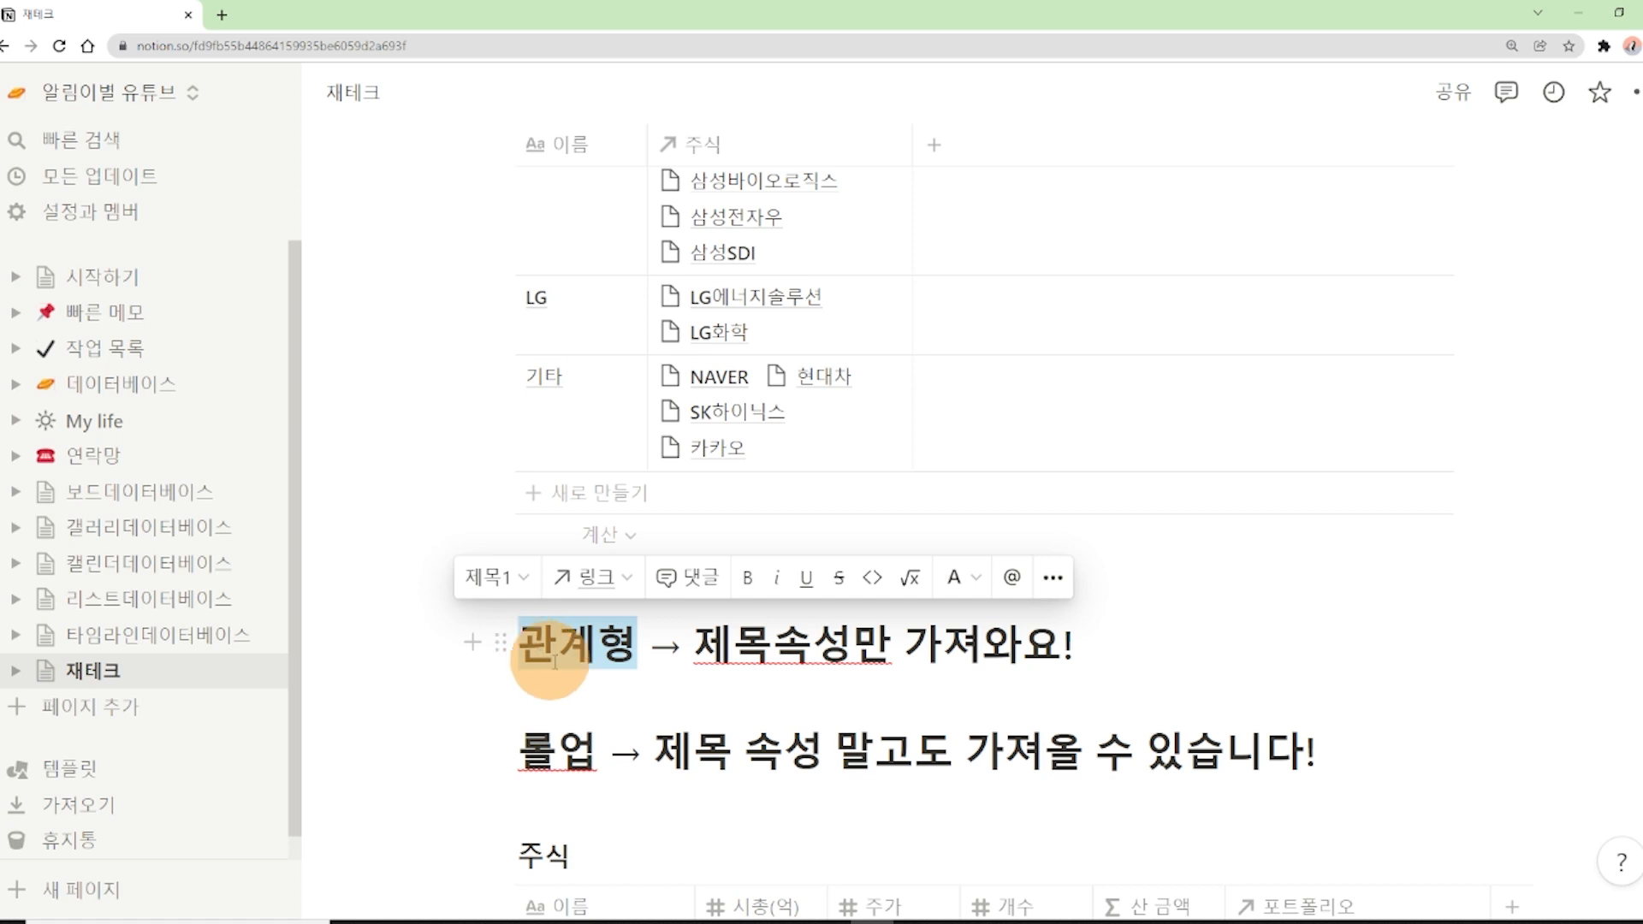
pyautogui.scroll(3, 599, 663)
pyautogui.click(837, 272)
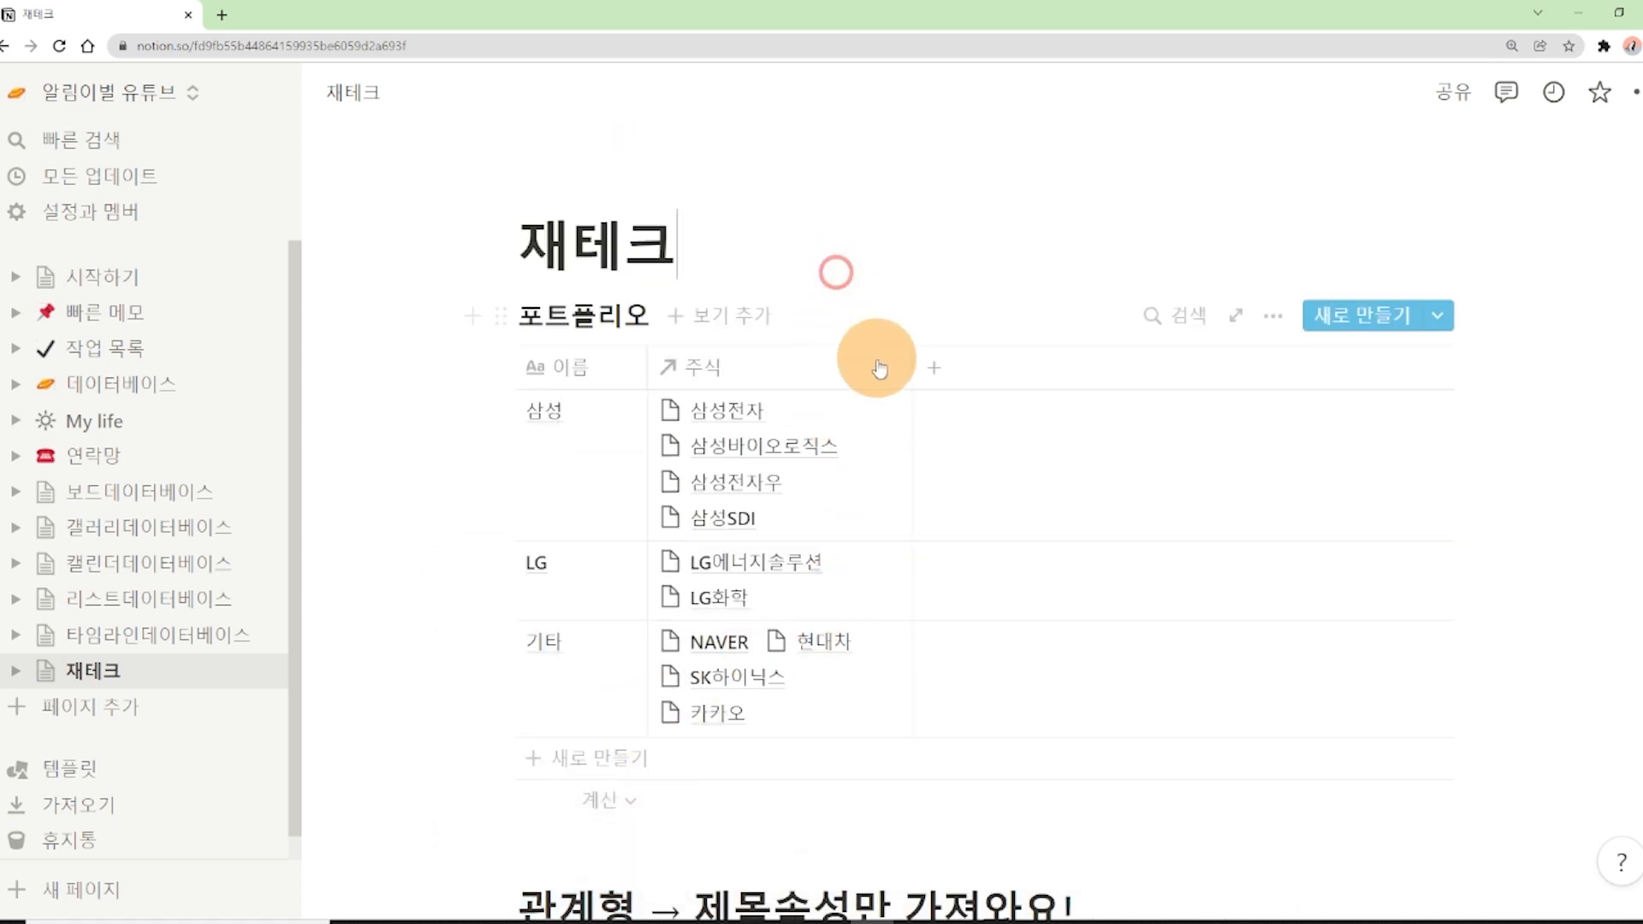
pyautogui.scroll(-1, 880, 370)
pyautogui.scroll(-3, 757, 383)
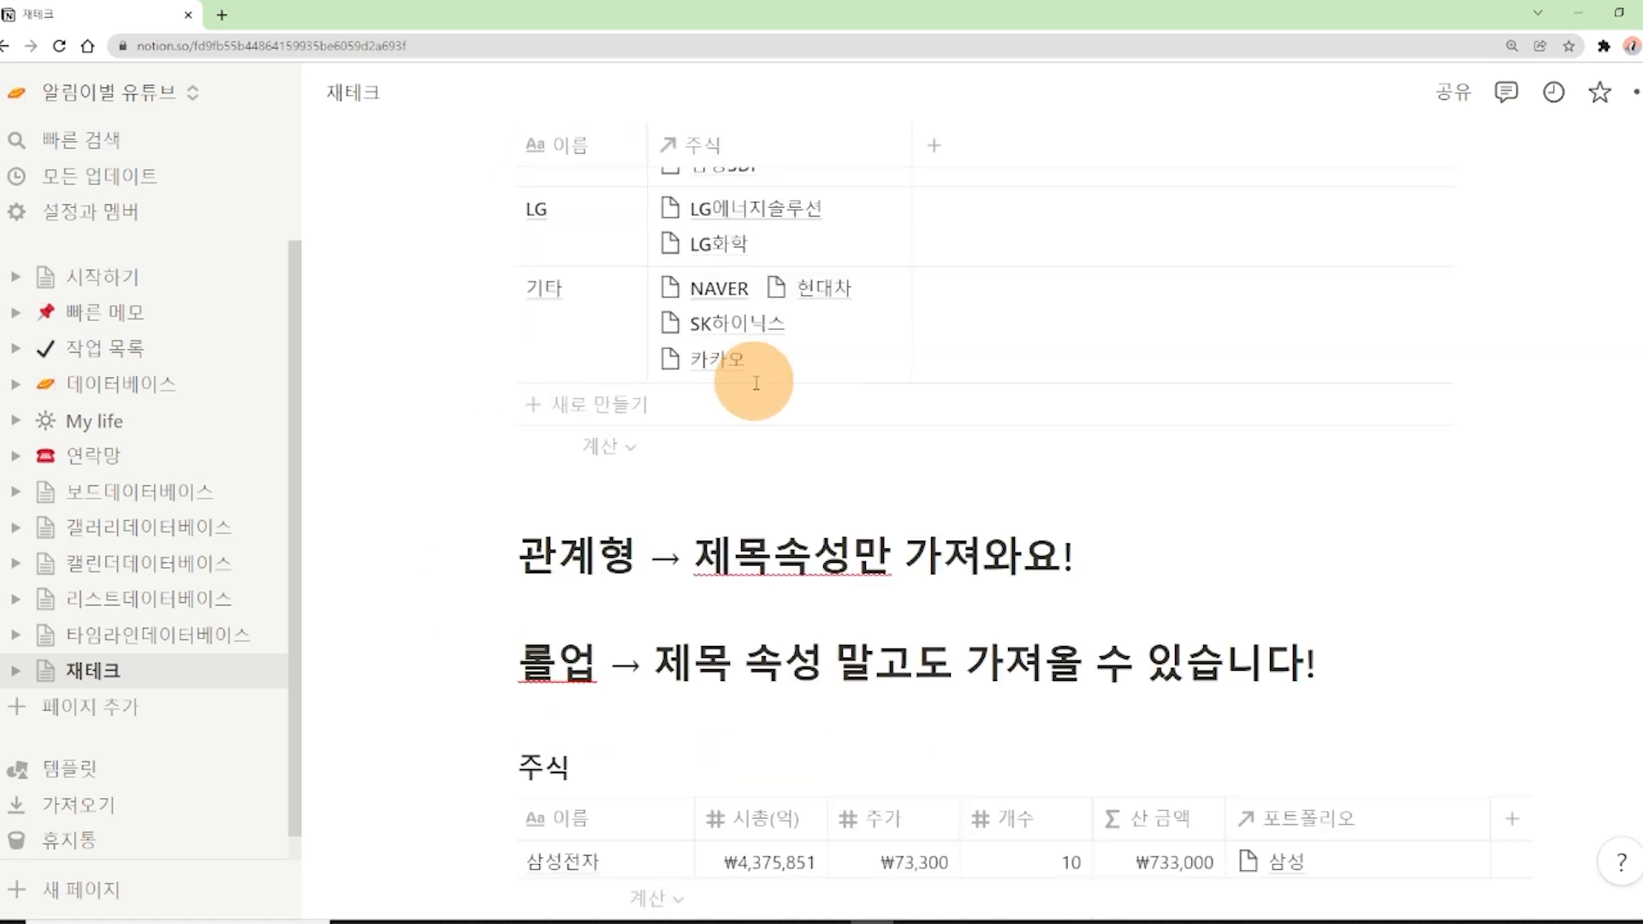
pyautogui.scroll(-3, 781, 539)
pyautogui.scroll(2, 681, 689)
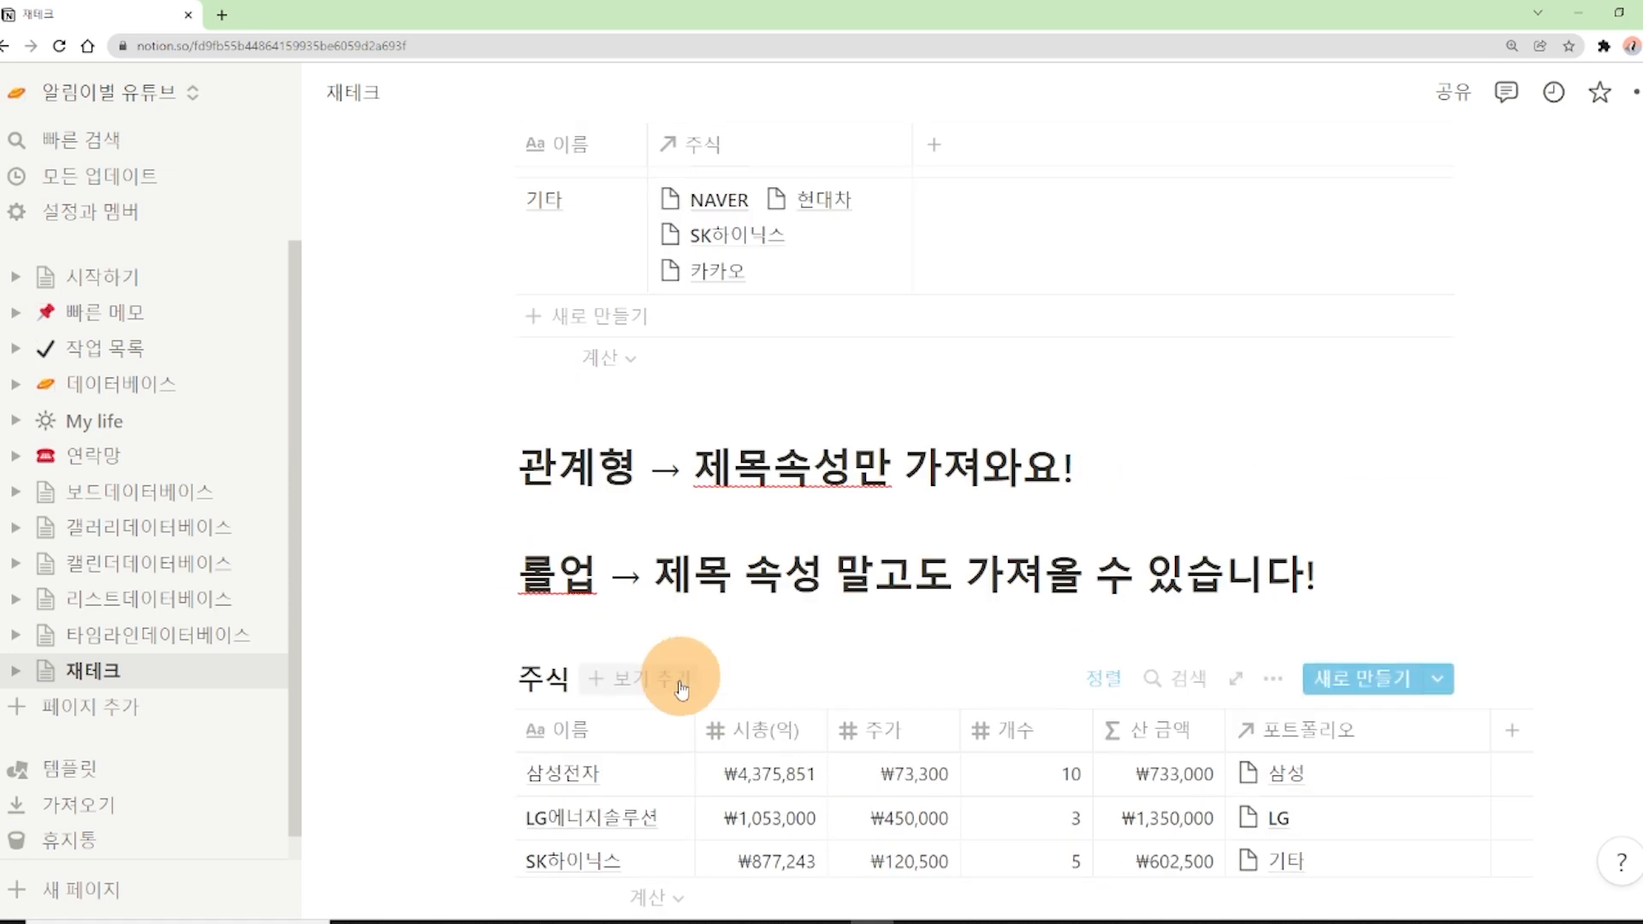
pyautogui.scroll(2, 548, 376)
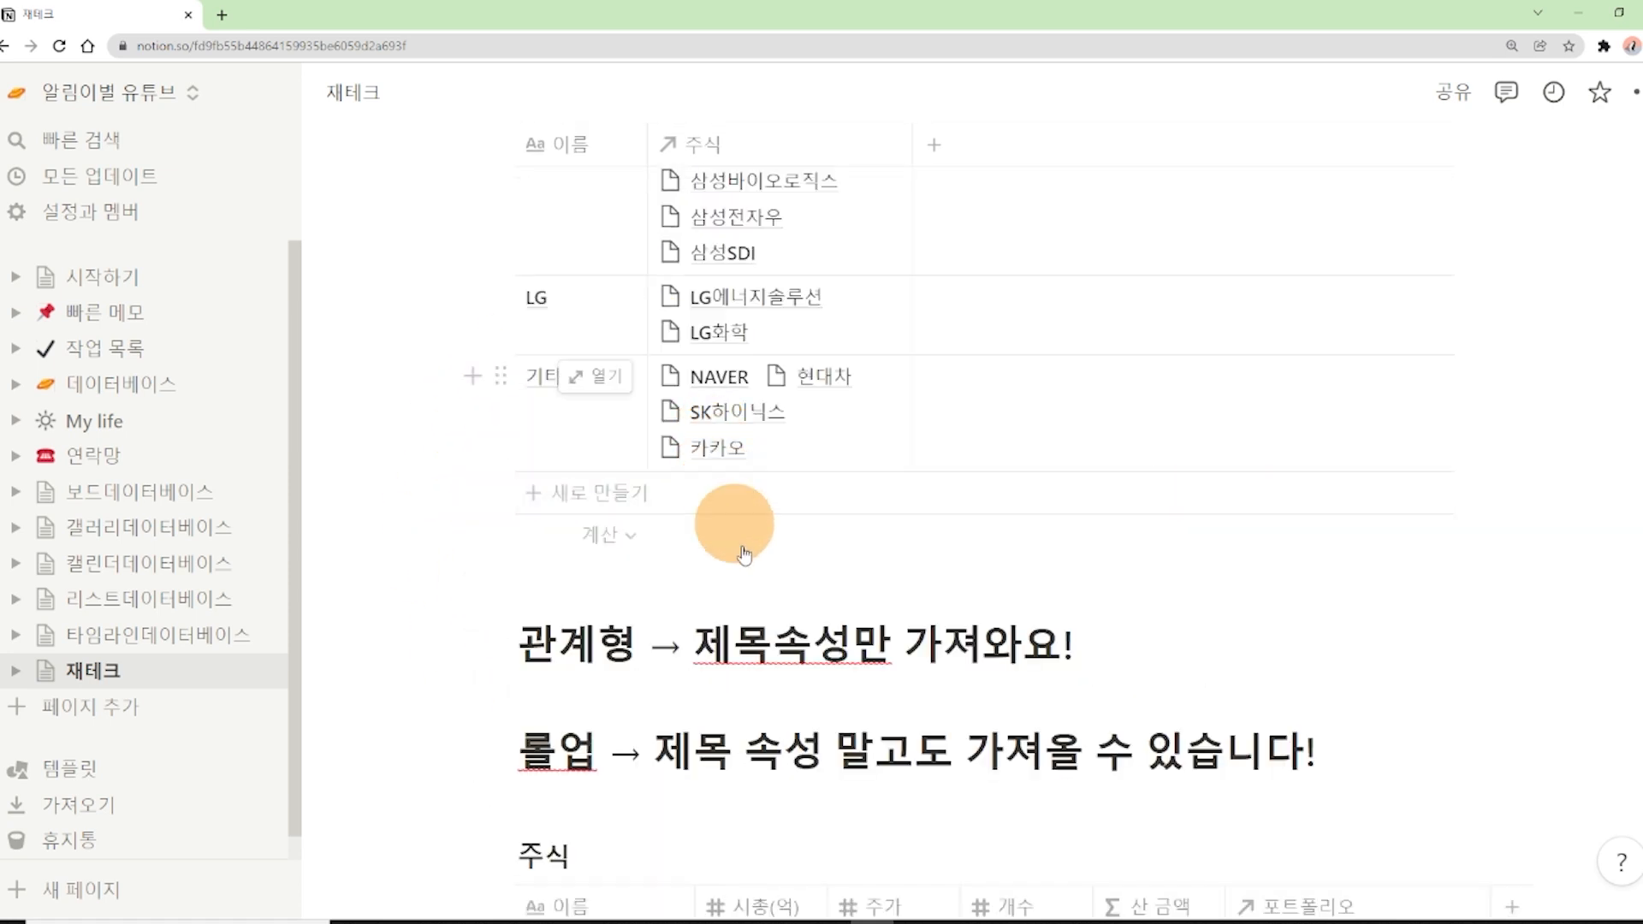
# Step: Add a new column named "다른 속성 가져오기" after the 주식 column of the 포트폴리오 table
pyautogui.scroll(2, 744, 555)
pyautogui.hotkey('ctrl', '+')
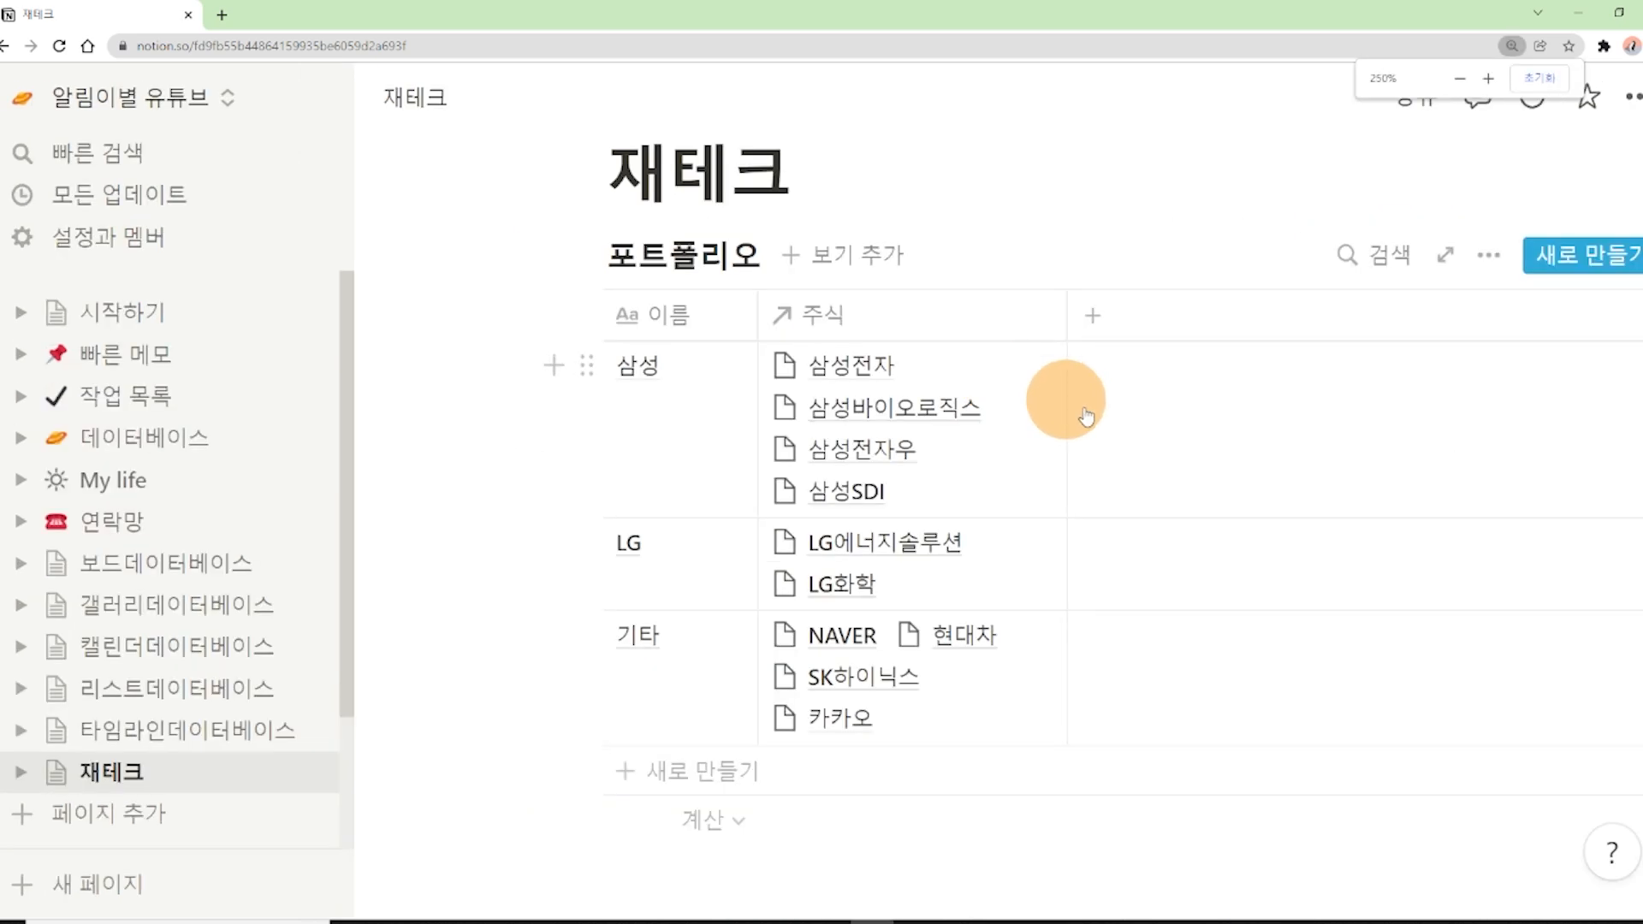
pyautogui.hotkey('ctrl', '-')
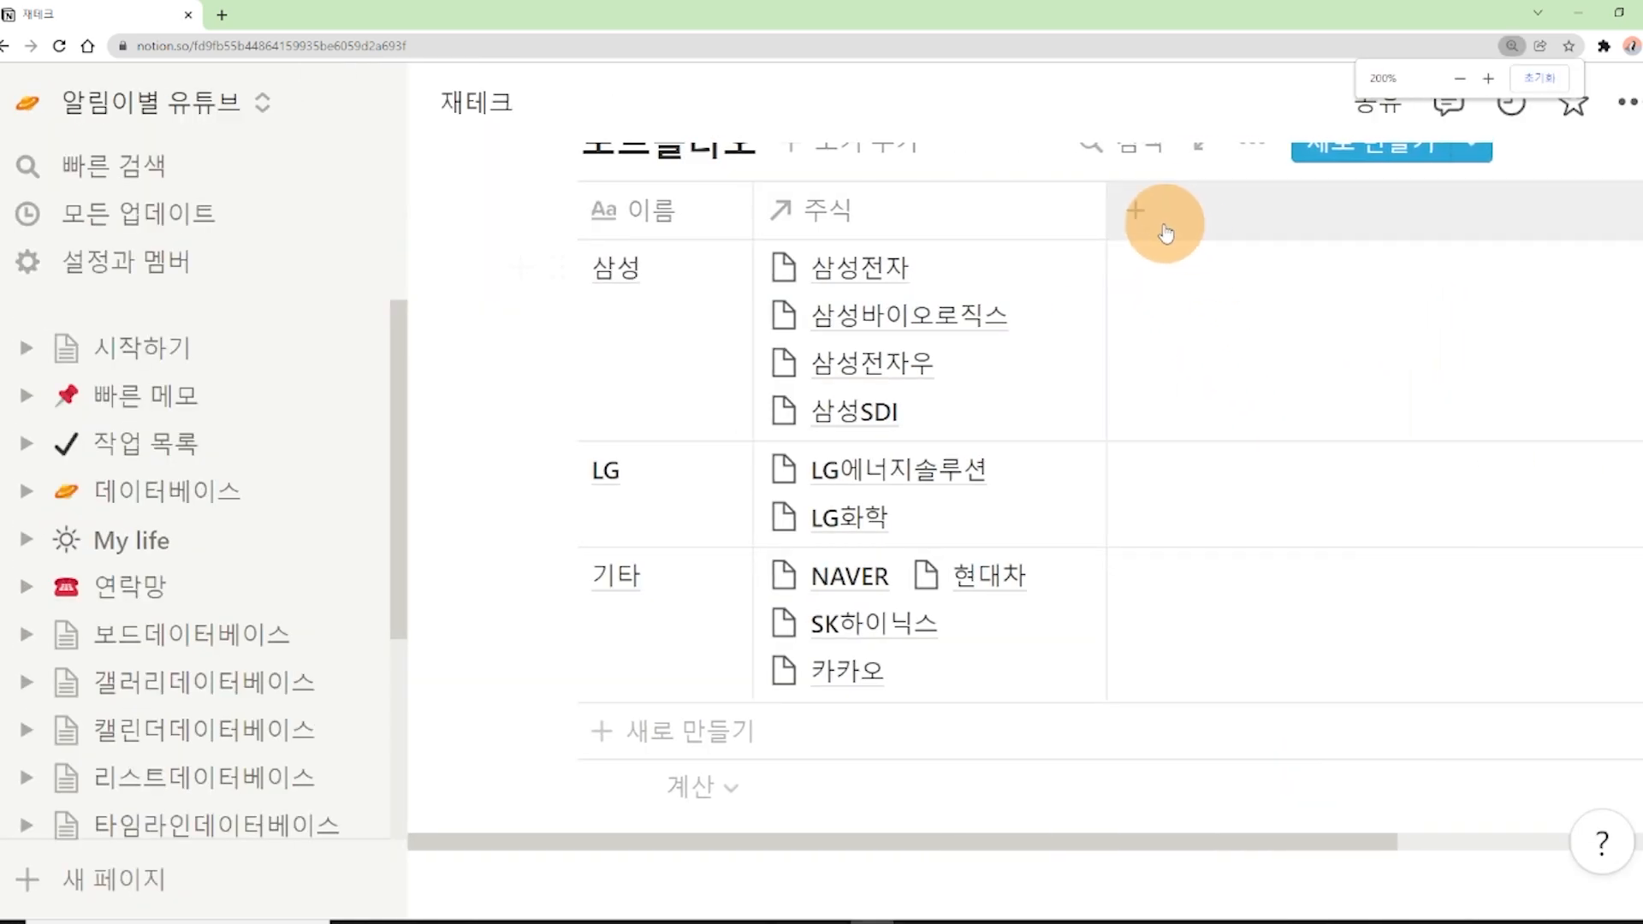
pyautogui.click(1165, 232)
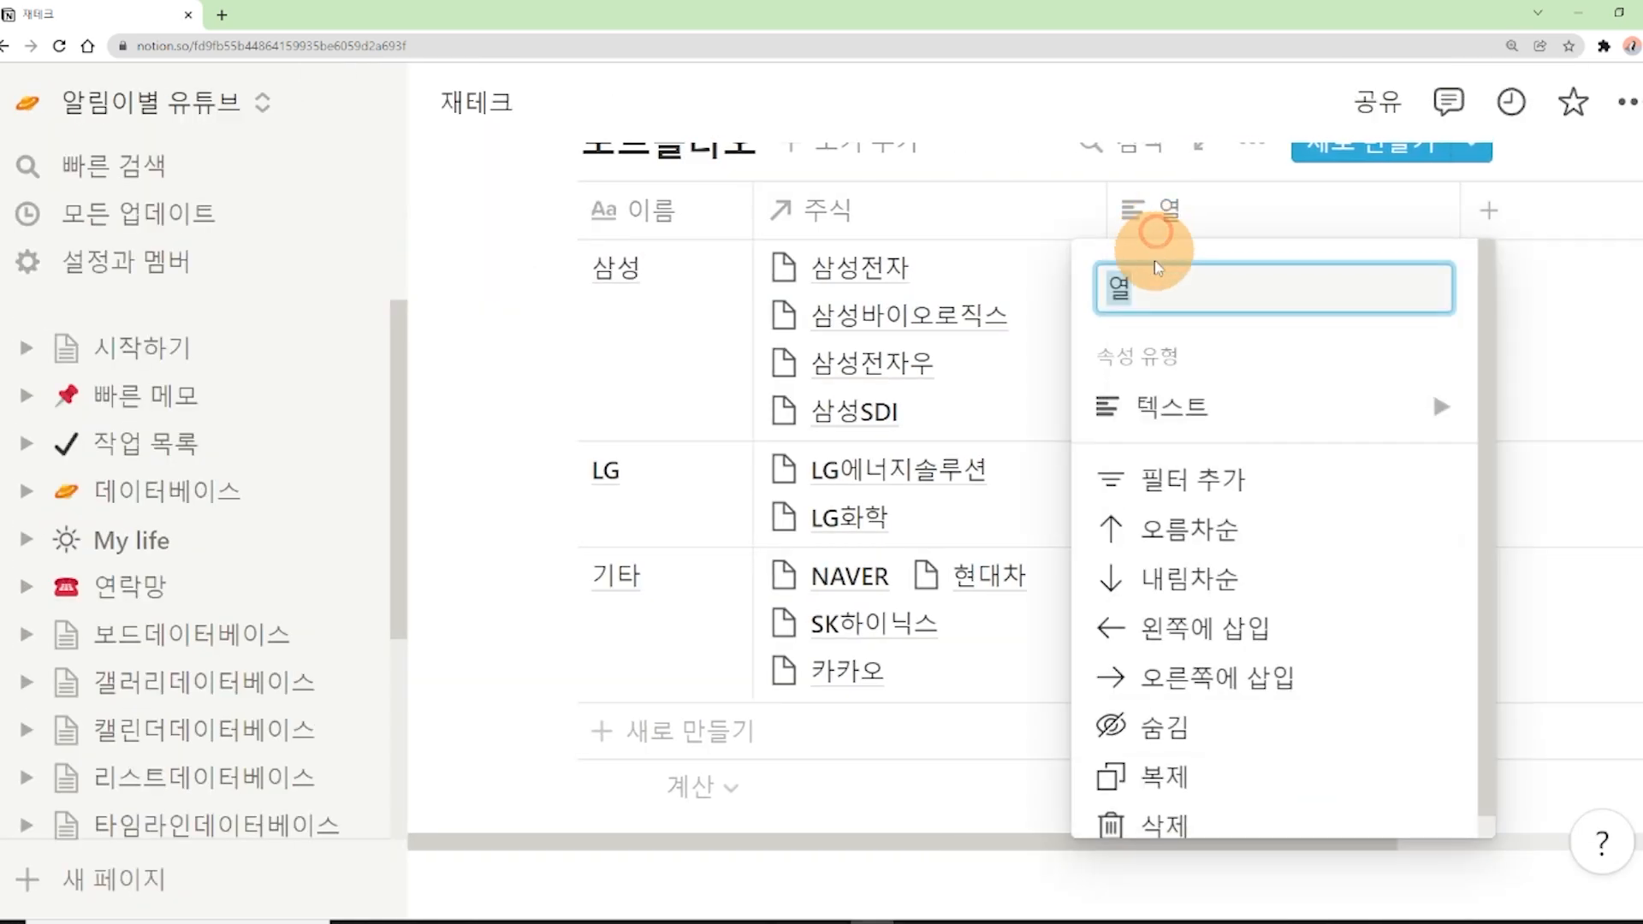
pyautogui.click(1166, 301)
pyautogui.press('BackSpace')
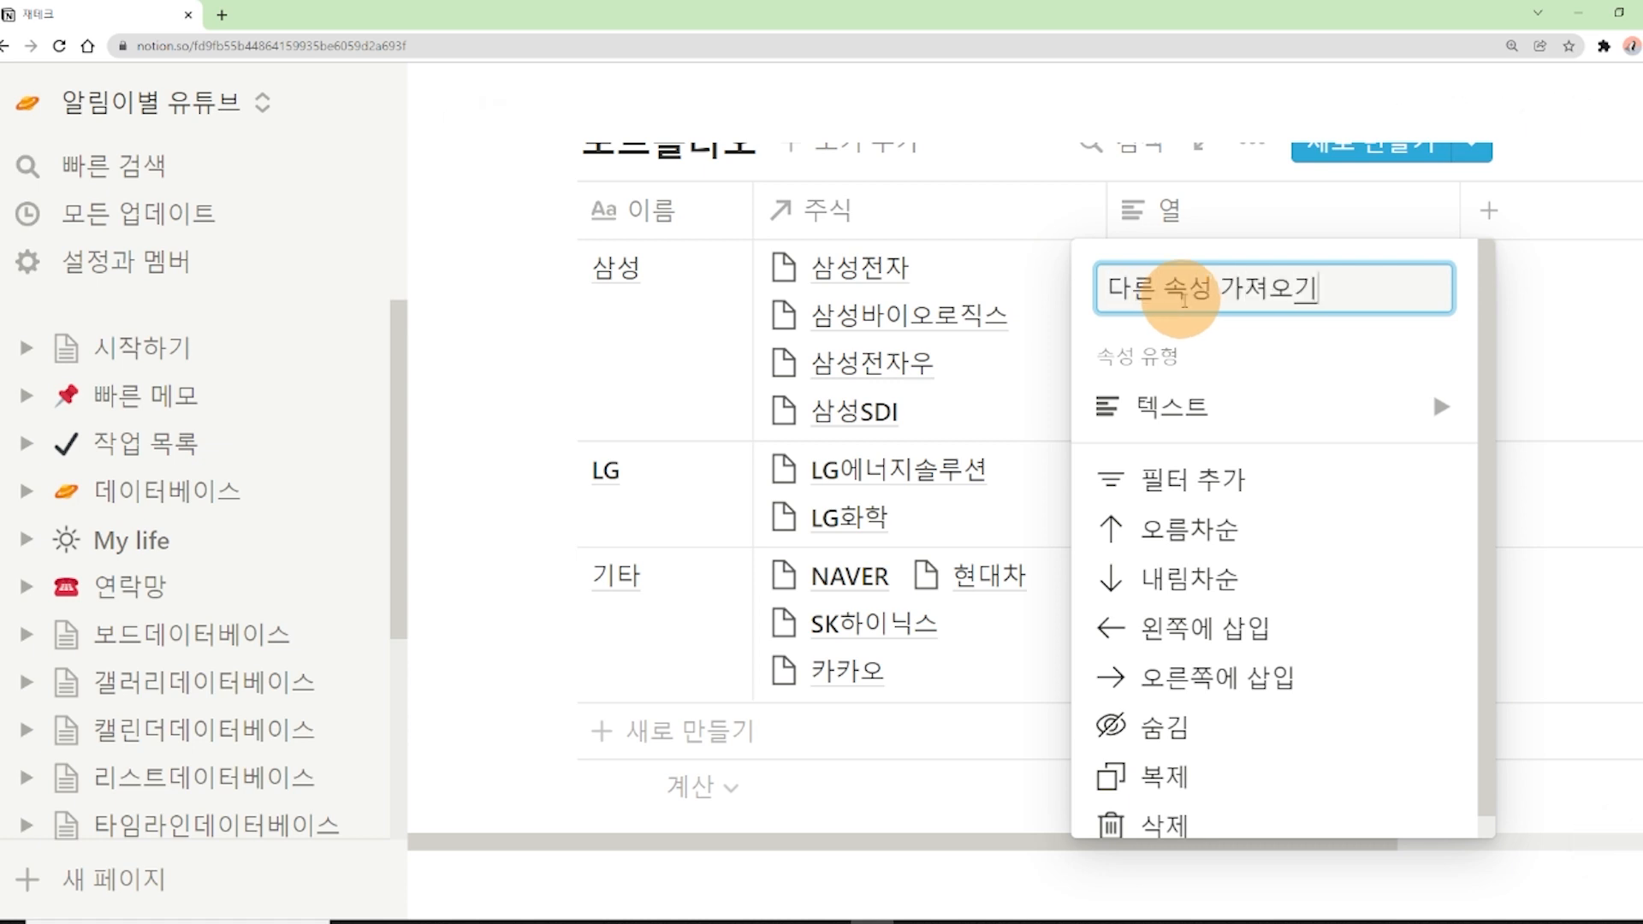
pyautogui.write('다른 속성 가져오기')
pyautogui.click(1059, 173)
# Step: Change the property type of the 다른 속성 가져오기 column to 롤업
pyautogui.click(1192, 215)
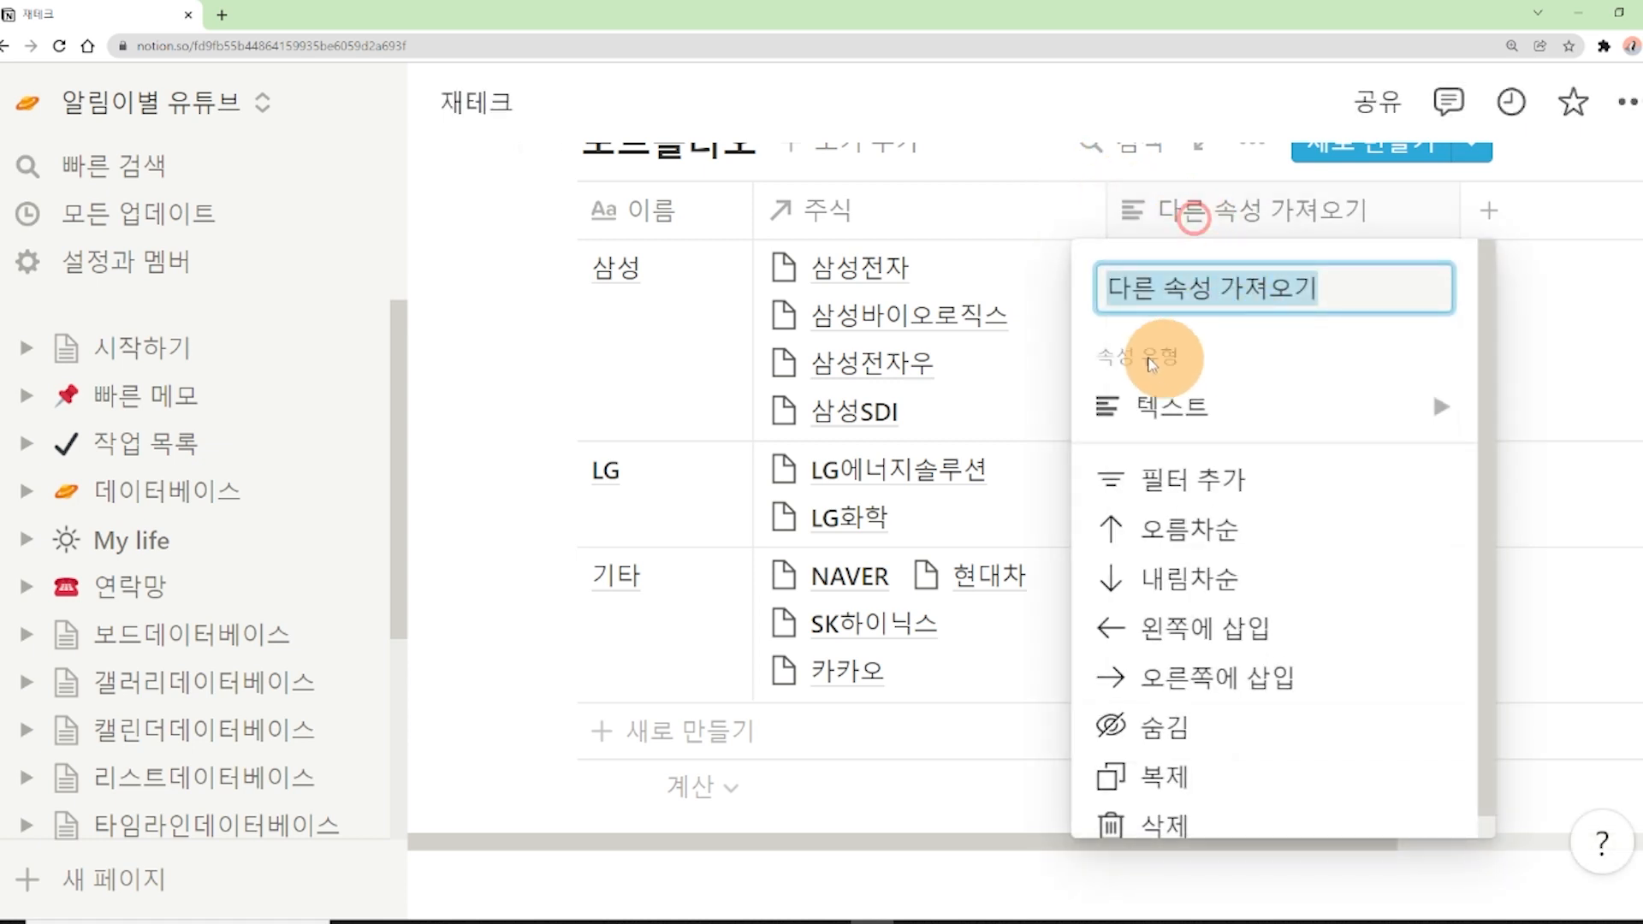
pyautogui.click(1199, 407)
pyautogui.scroll(-4, 1423, 556)
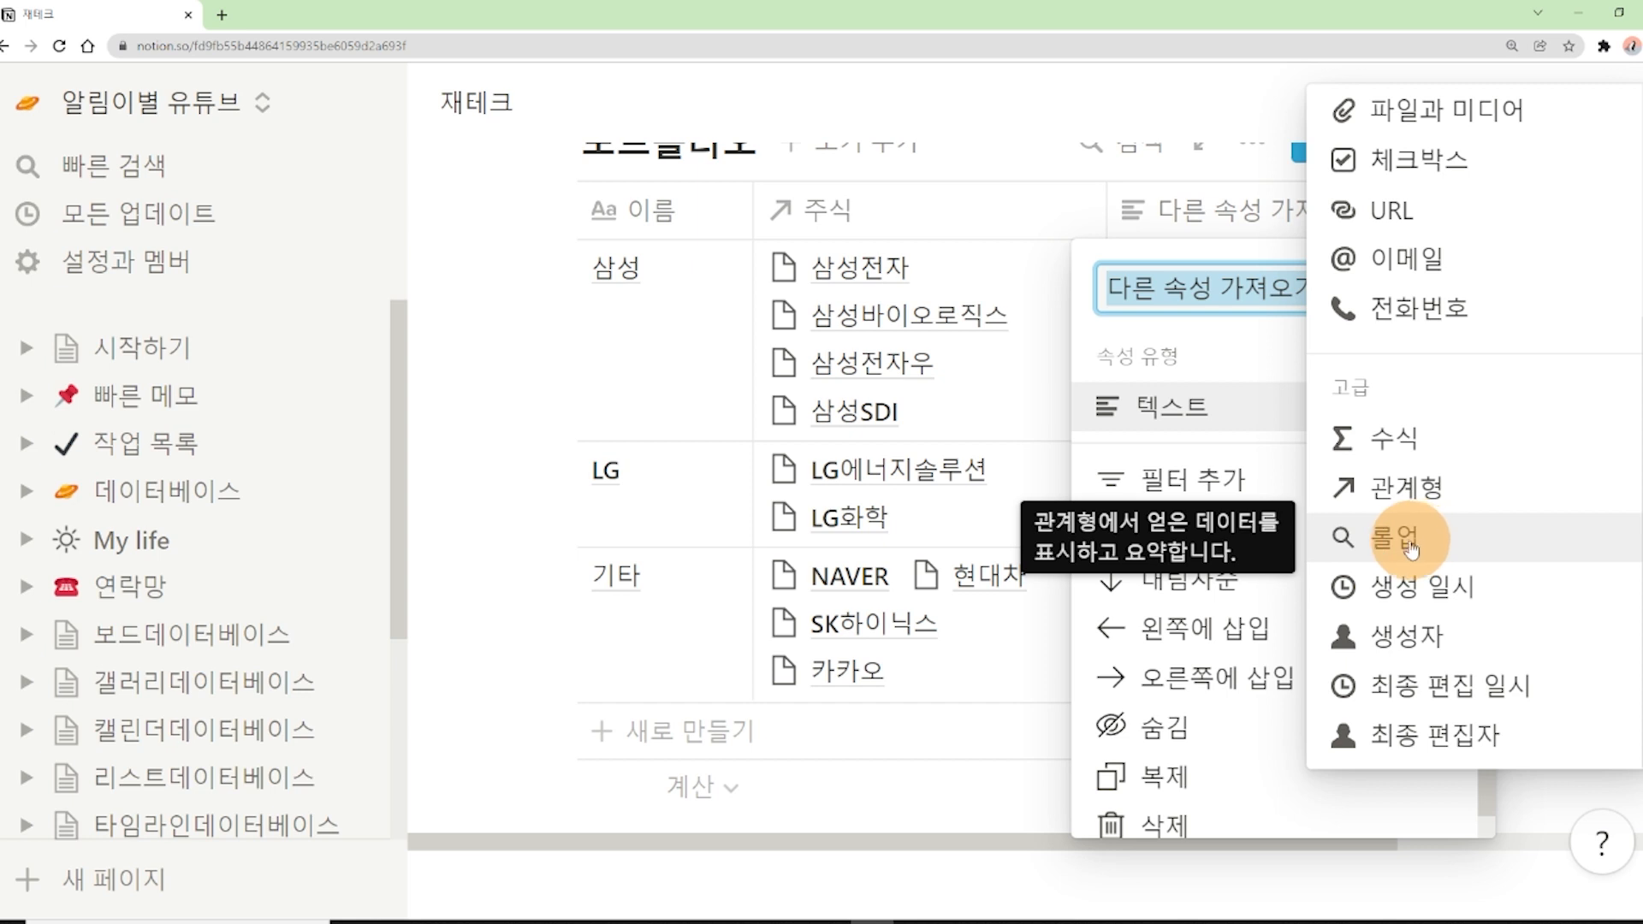
pyautogui.click(1363, 538)
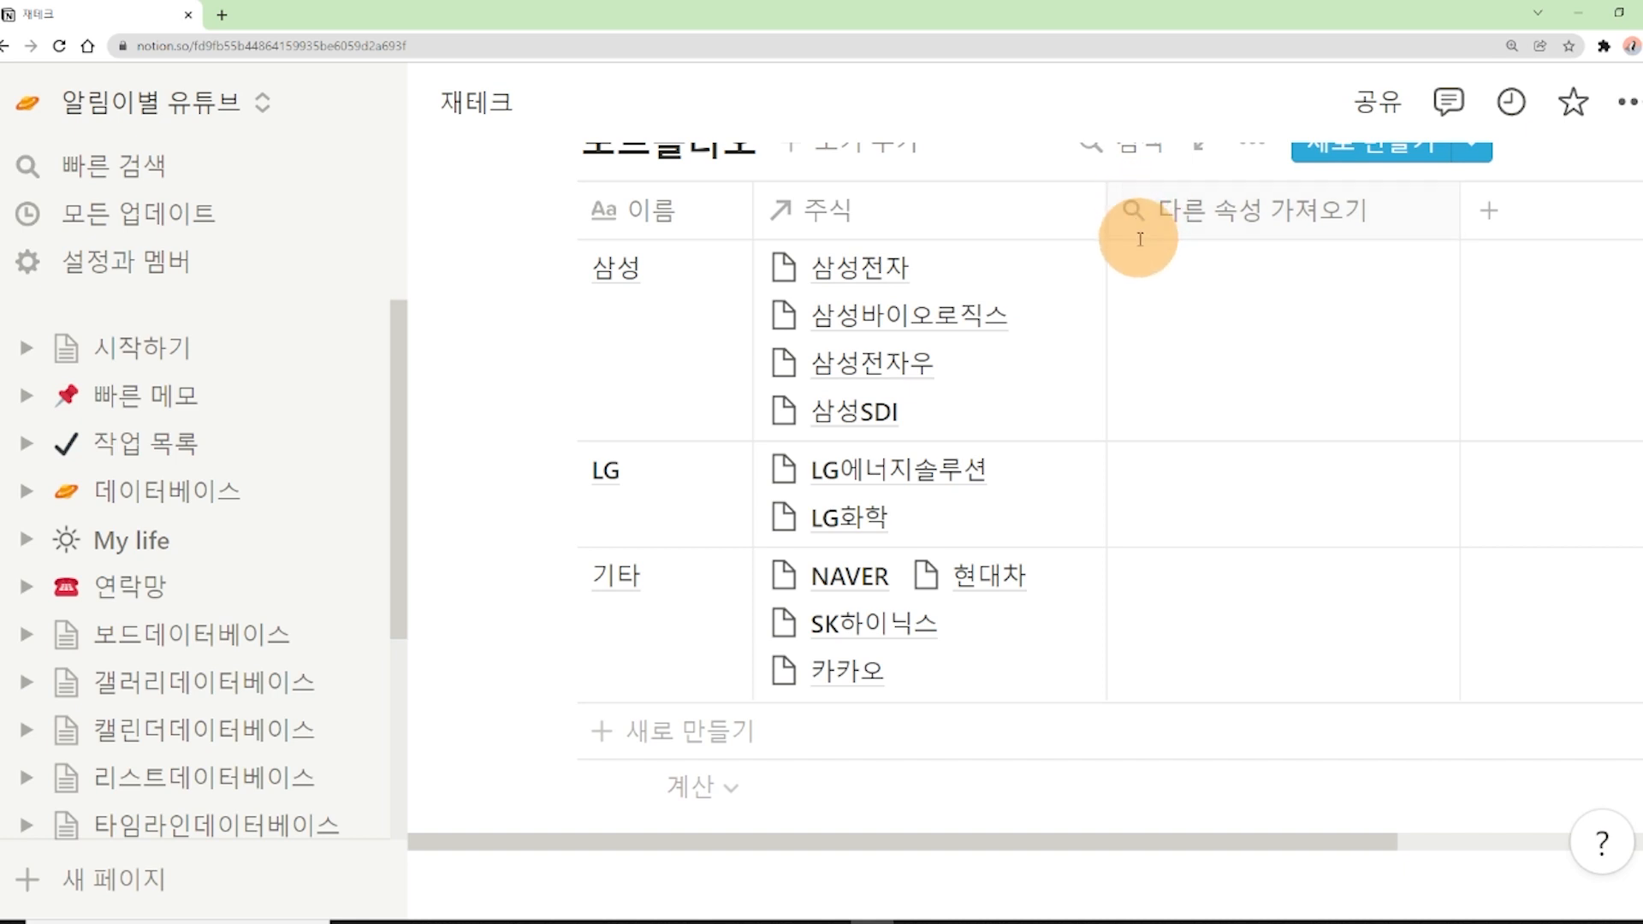
# Step: View the rollup settings from the 삼성 row's cell in the 다른 속성 가져오기 column
pyautogui.click(1219, 353)
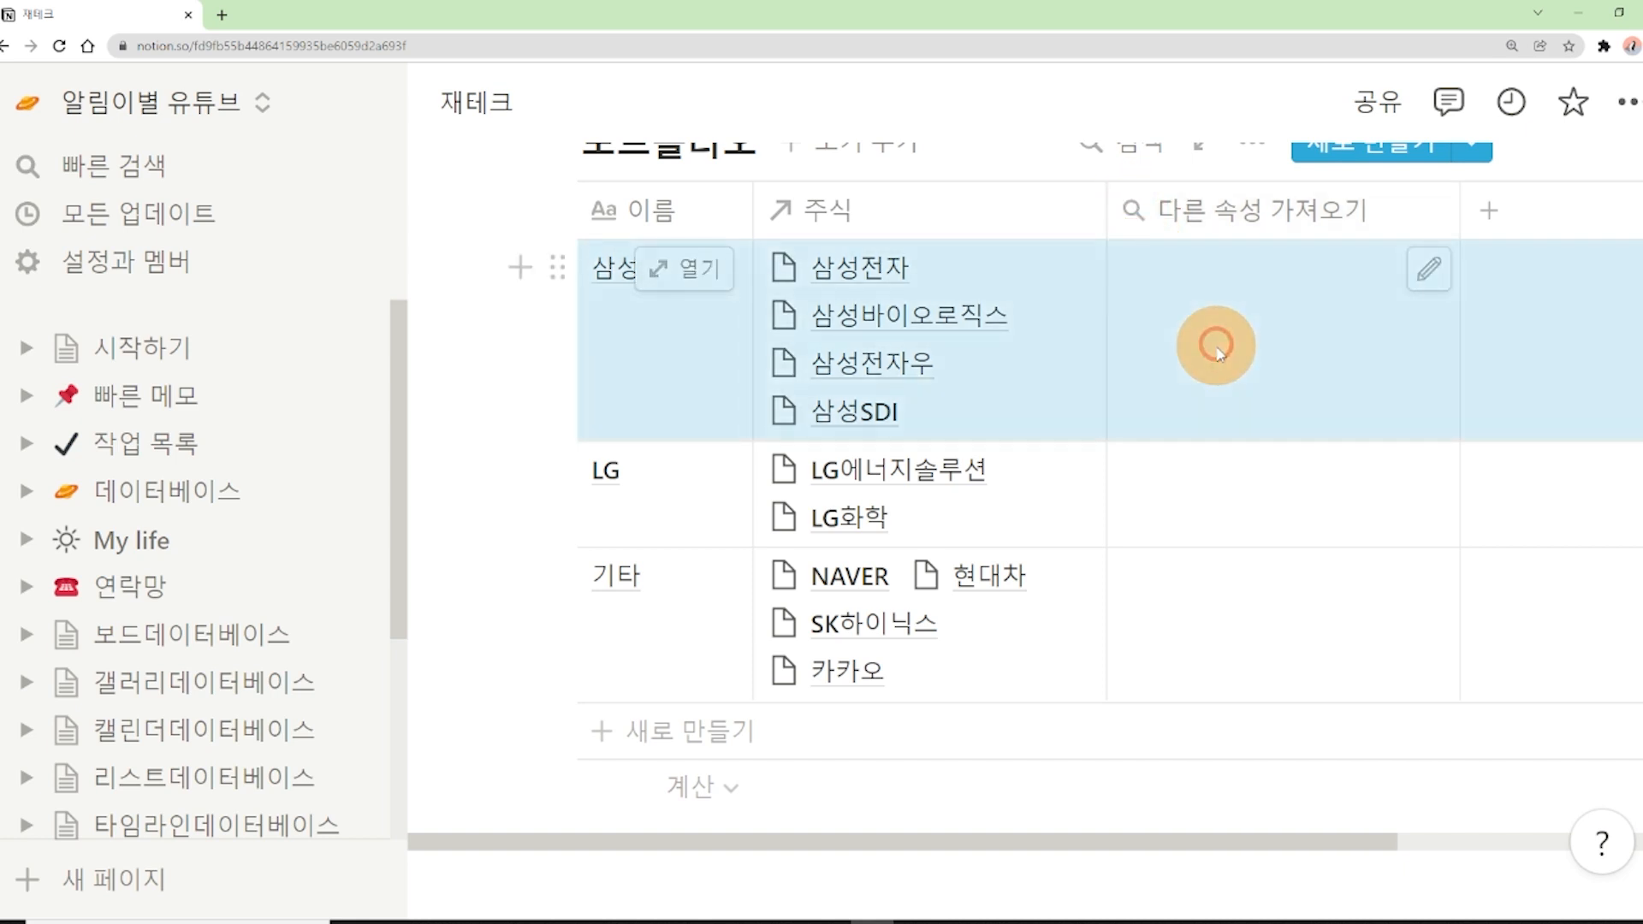
pyautogui.click(1428, 269)
pyautogui.click(1366, 222)
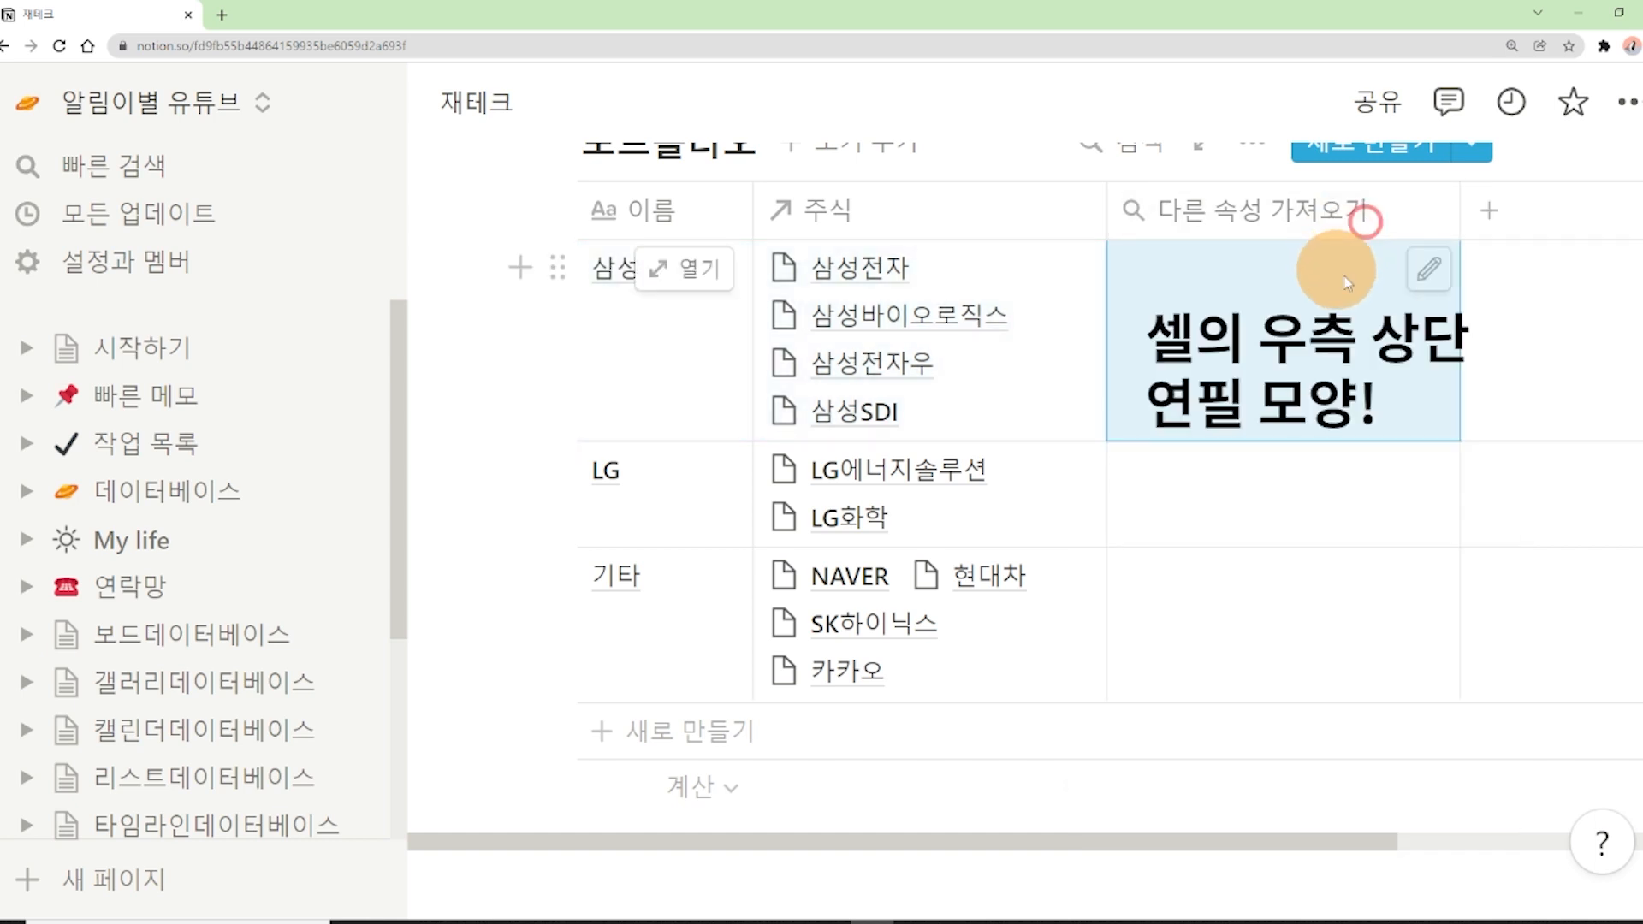
pyautogui.click(1429, 273)
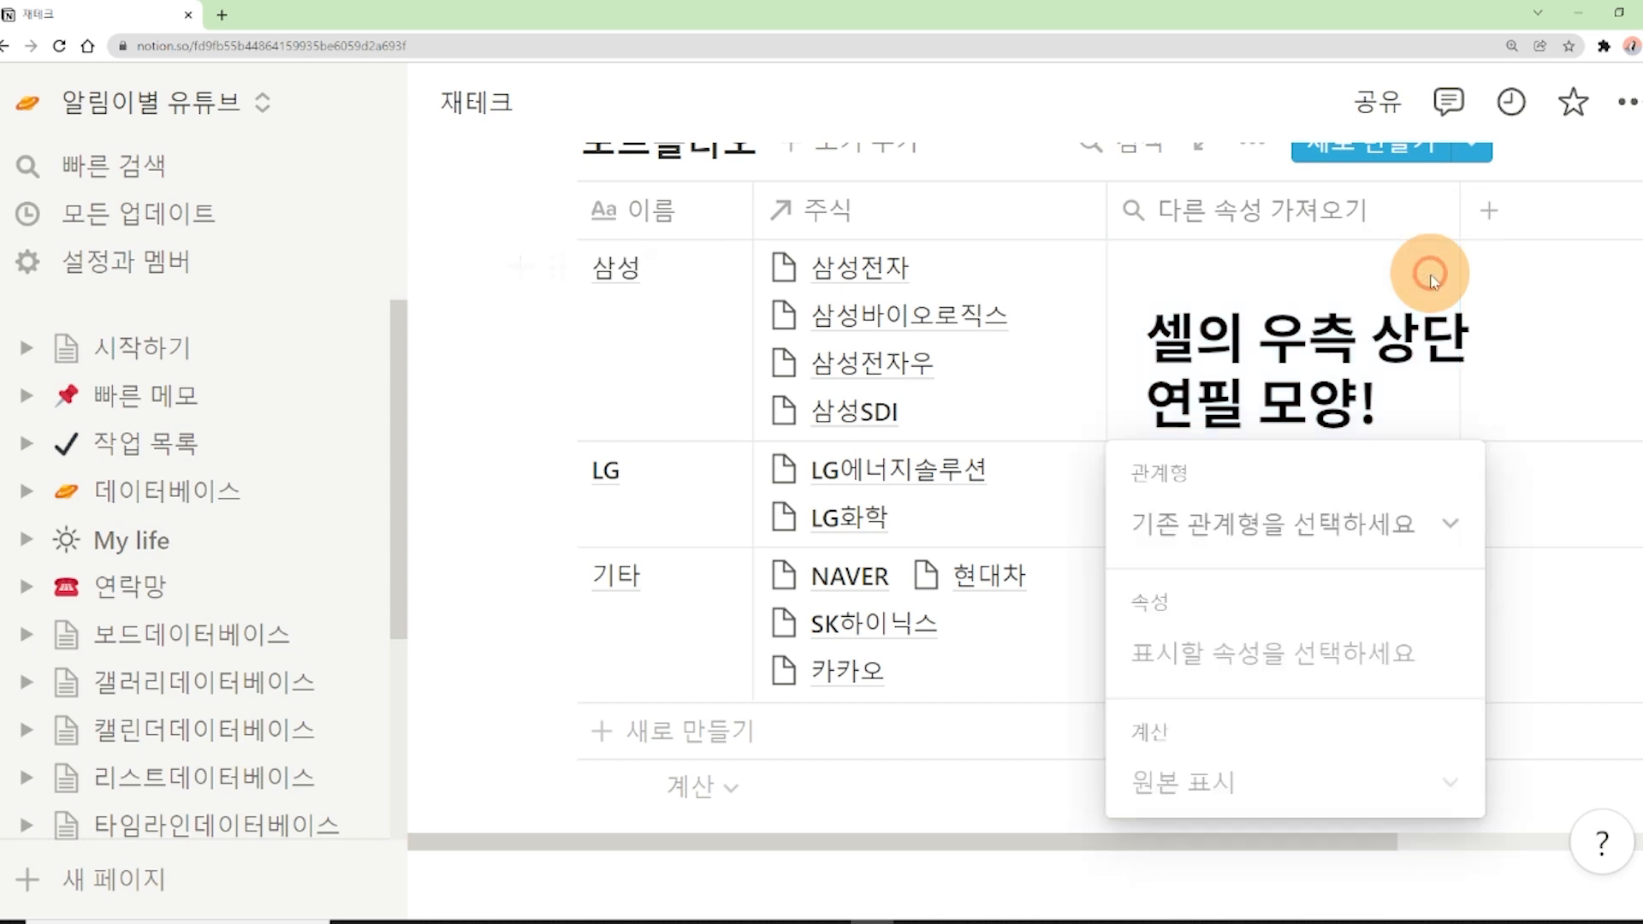
pyautogui.click(1397, 268)
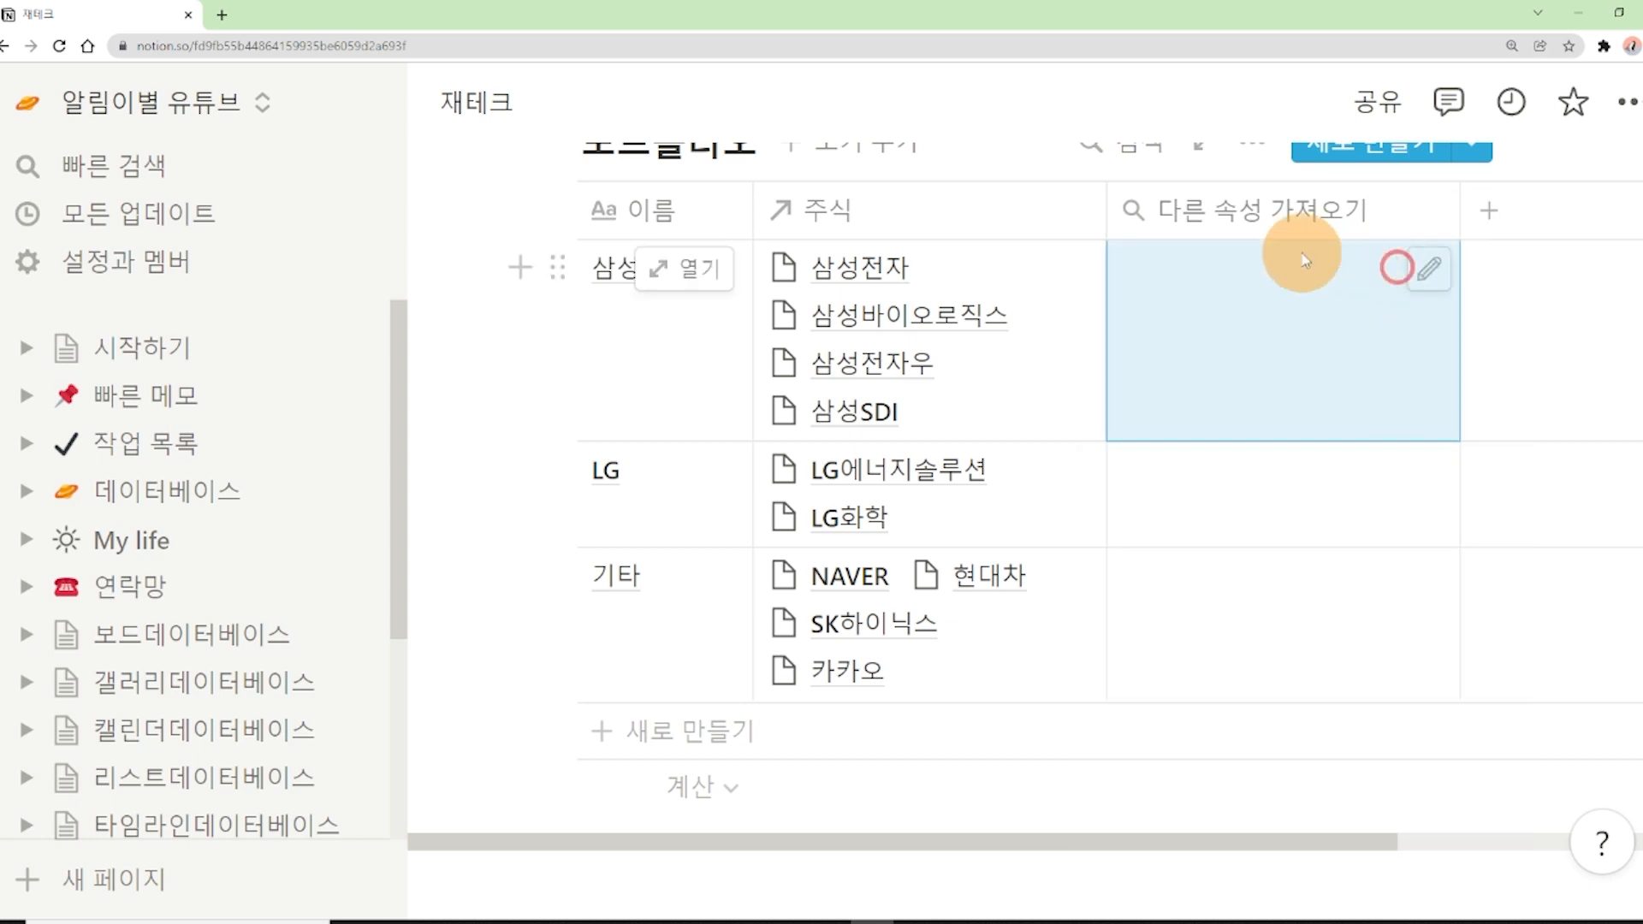
# Step: Configure the 다른 속성 가져오기 rollup to use the 주식 relation and display its 시총(억) property
pyautogui.click(1236, 219)
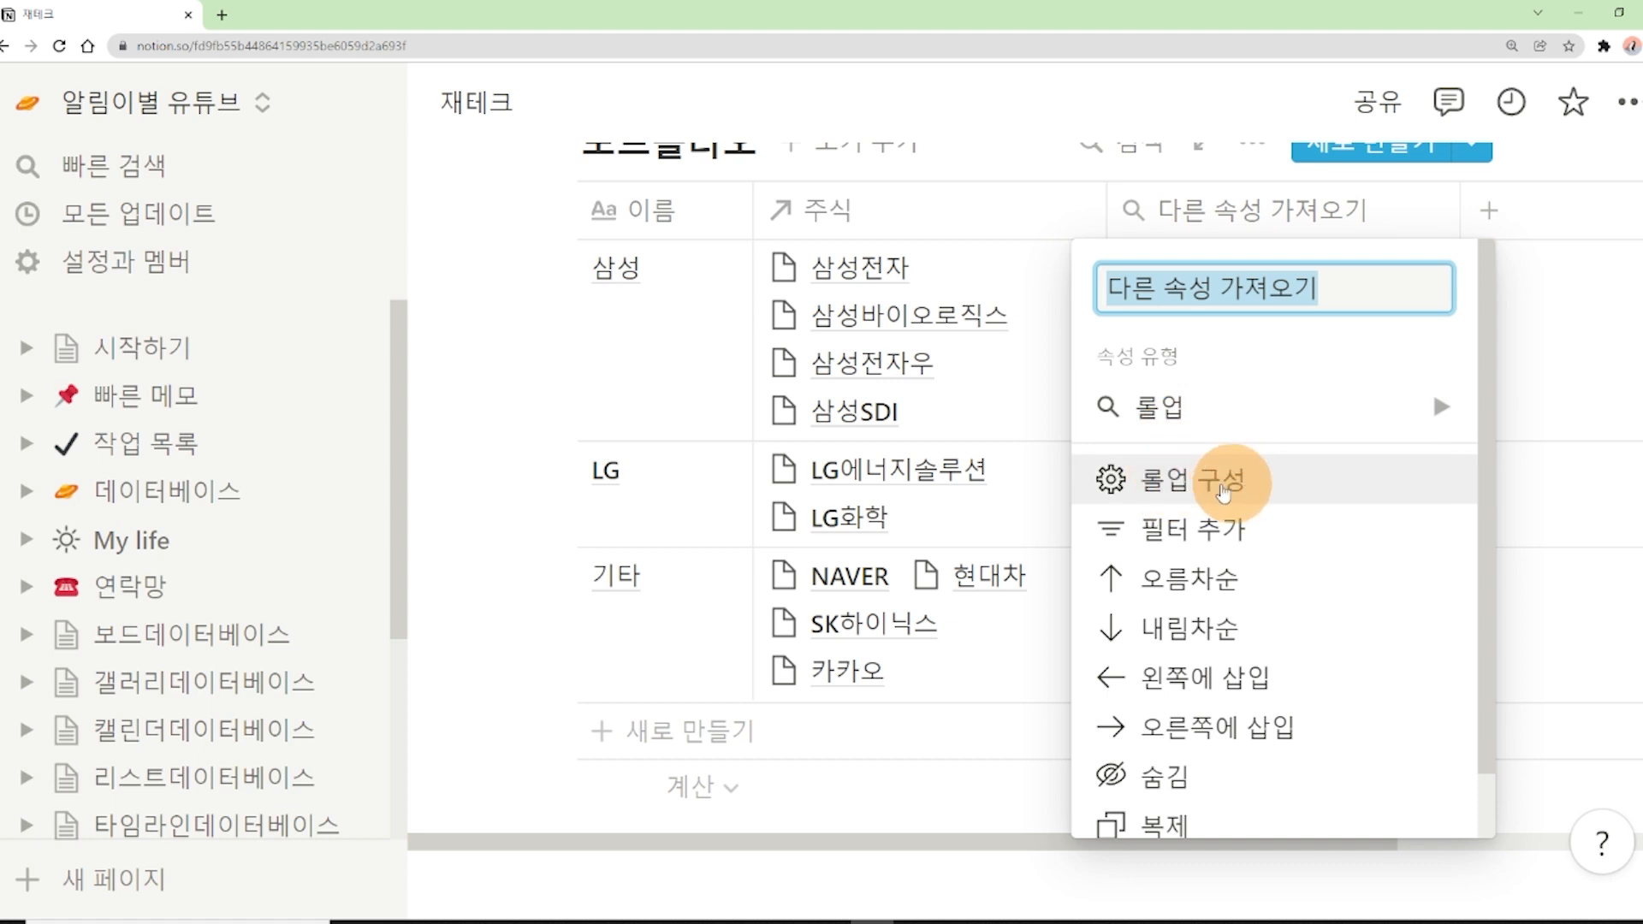
pyautogui.click(1223, 484)
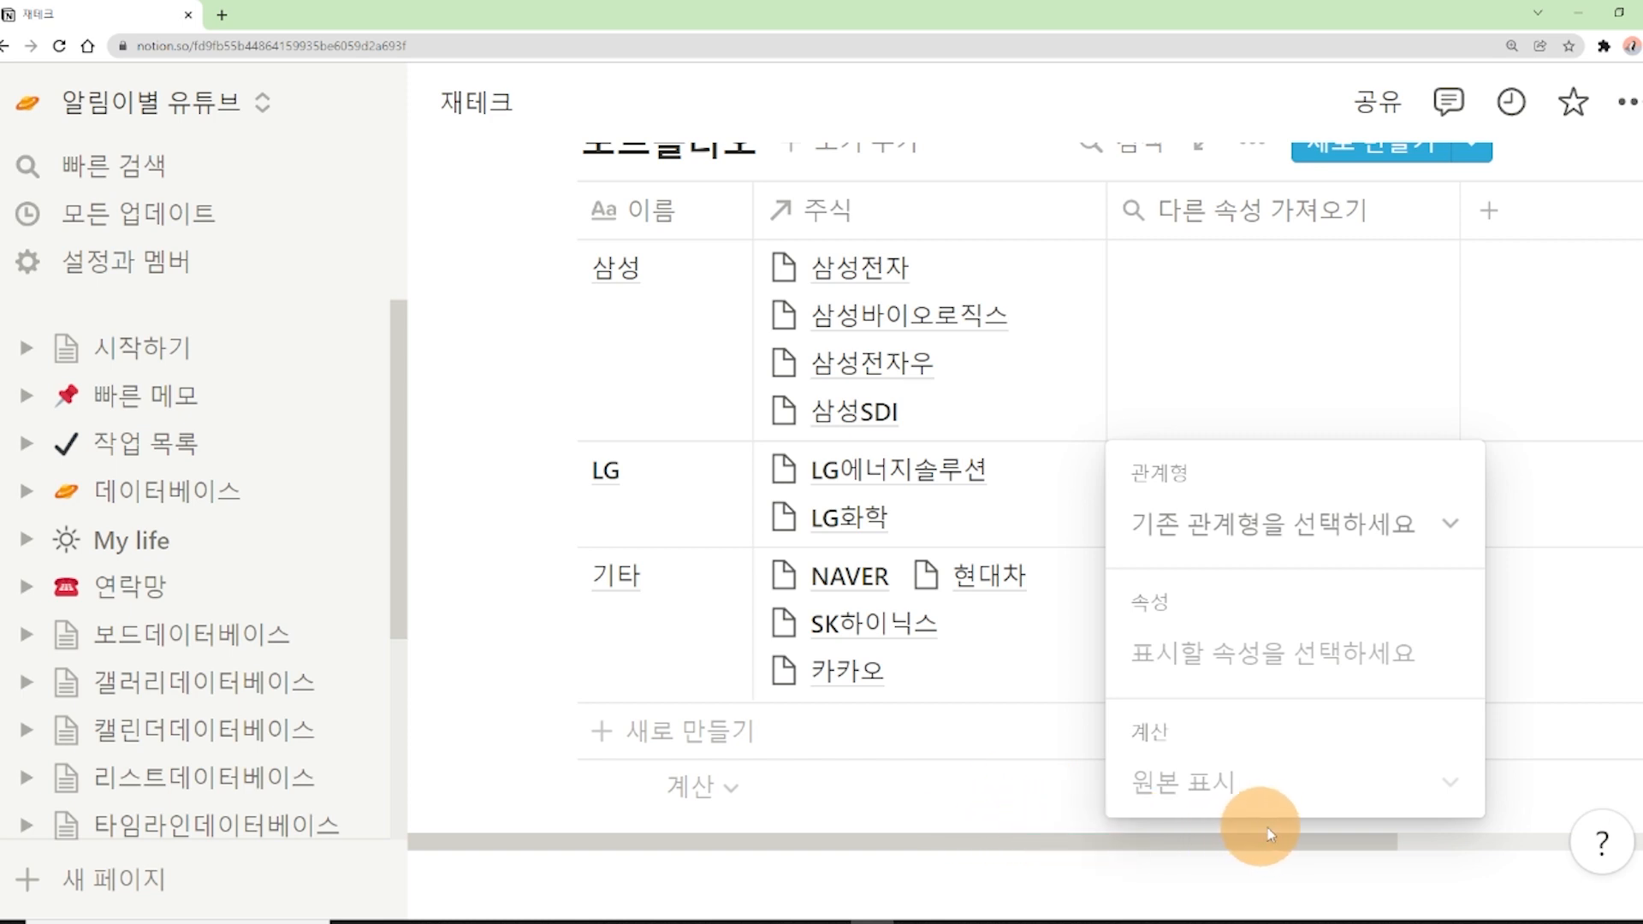
pyautogui.click(1313, 520)
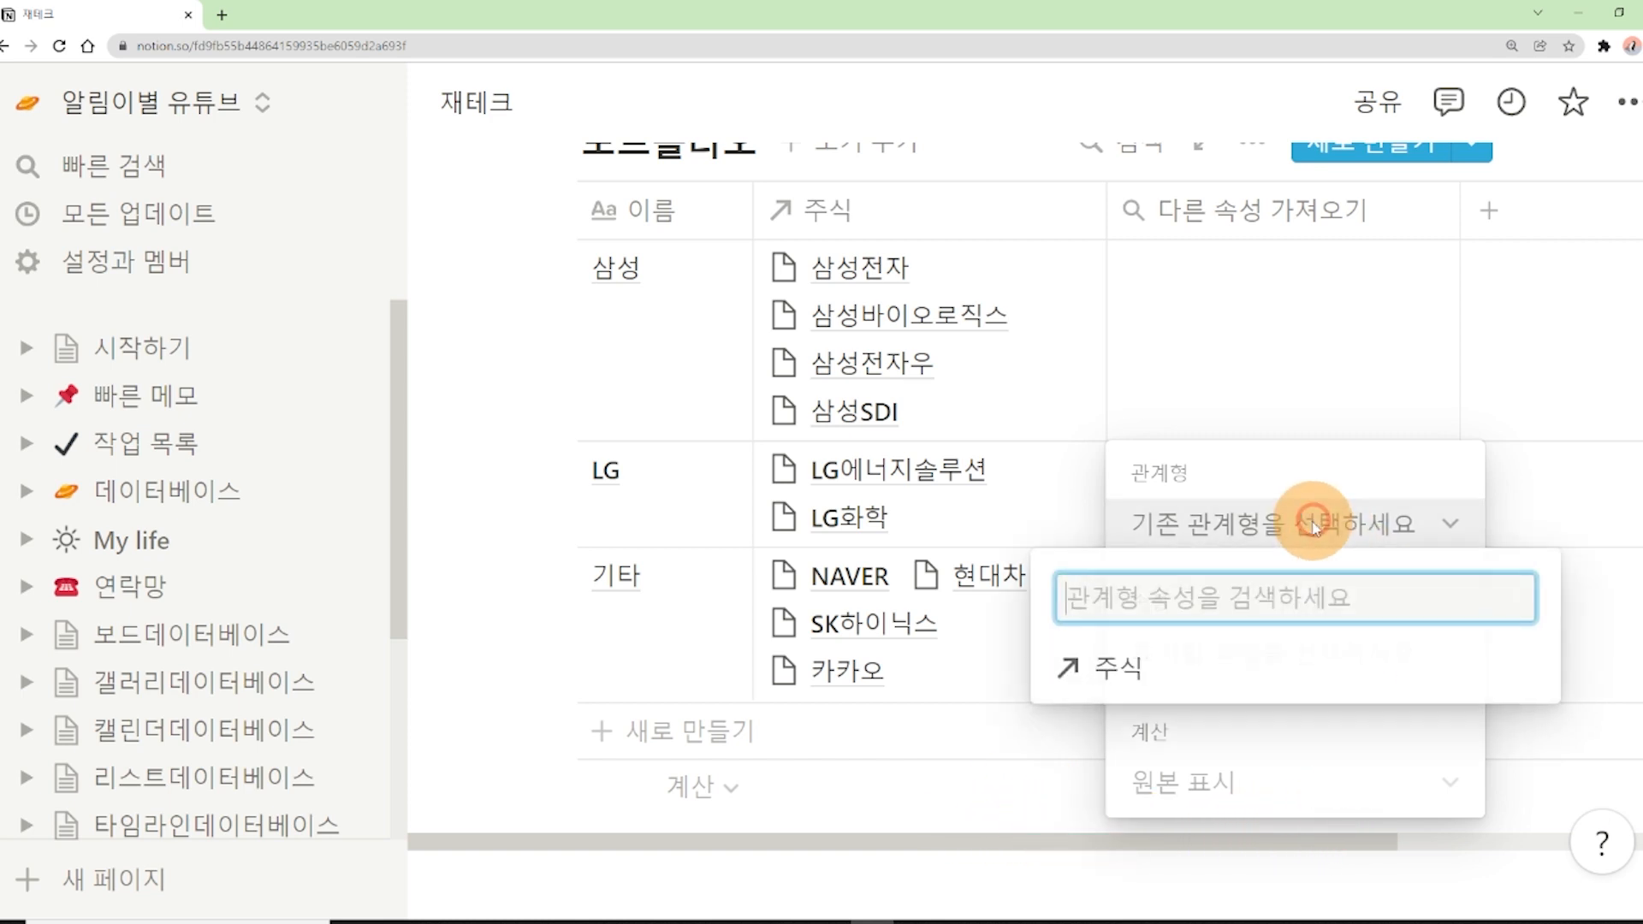
pyautogui.click(1170, 680)
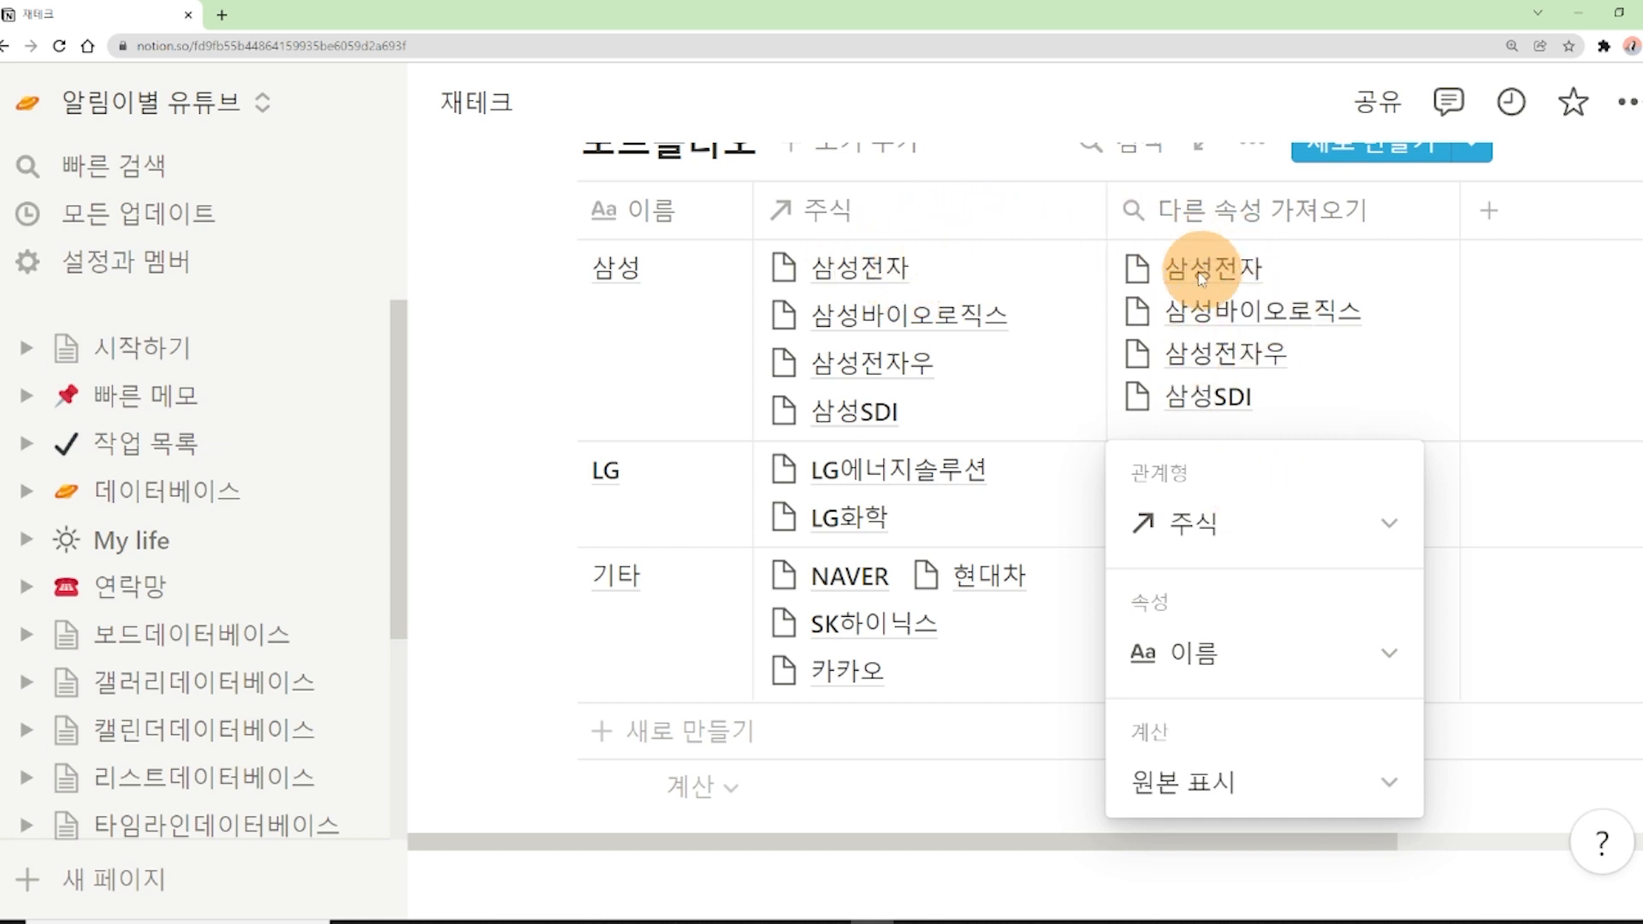
pyautogui.click(1230, 653)
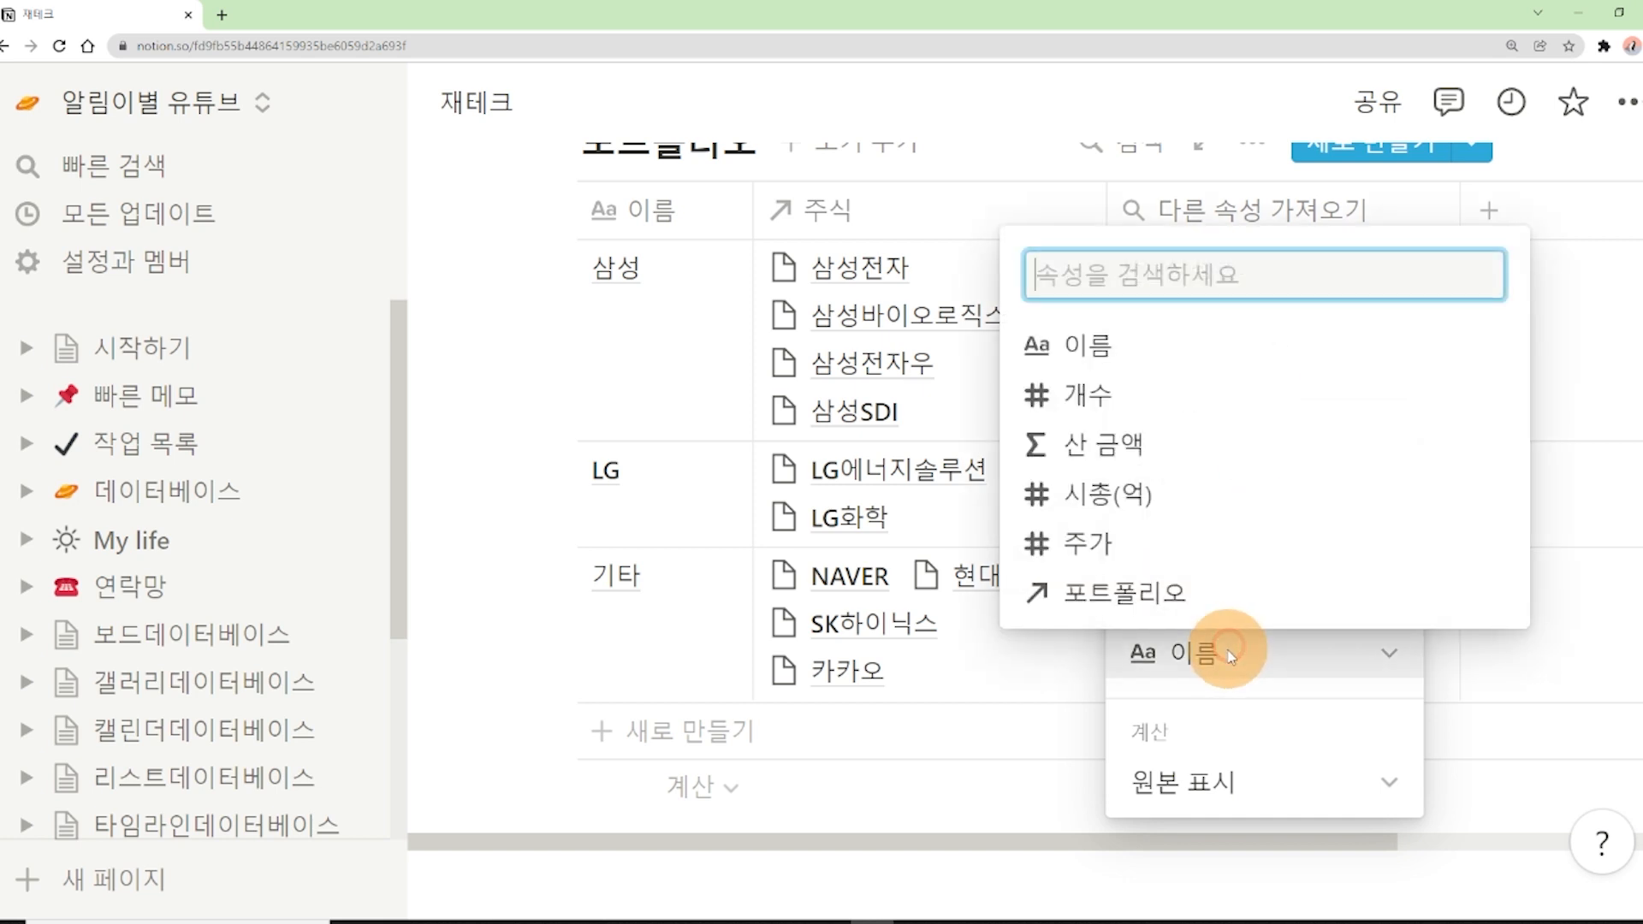
pyautogui.click(1113, 501)
pyautogui.click(1566, 379)
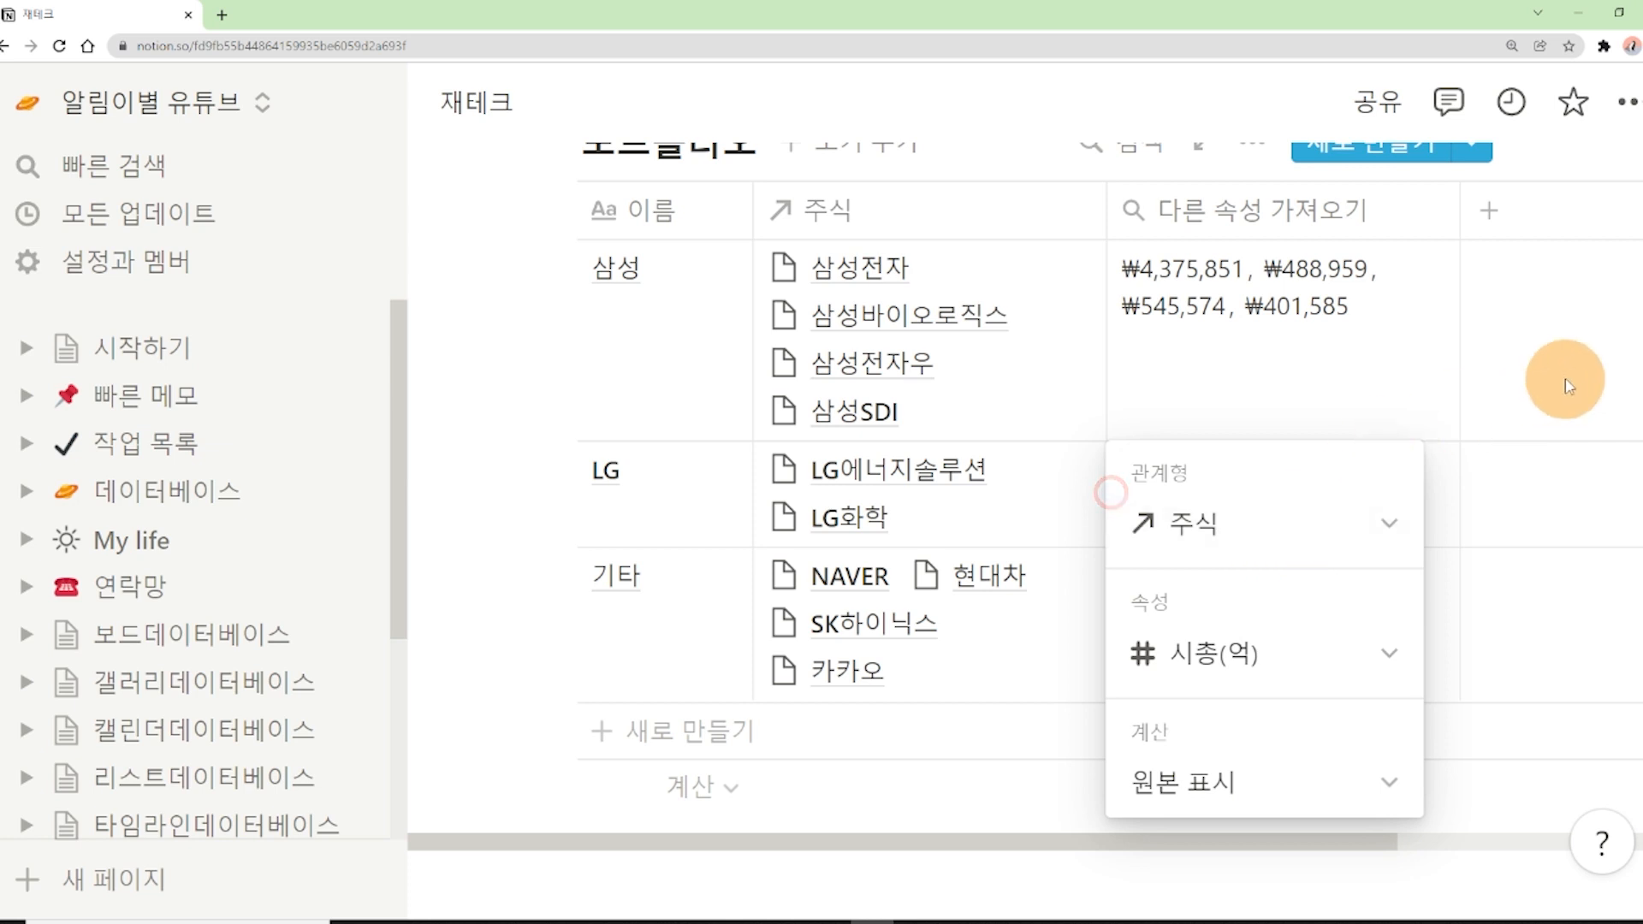
# Step: Narrow the 다른 속성 가져오기 and 주식 columns of the 포트폴리오 table
pyautogui.moveTo(1458, 211); pyautogui.dragTo(1282, 212)
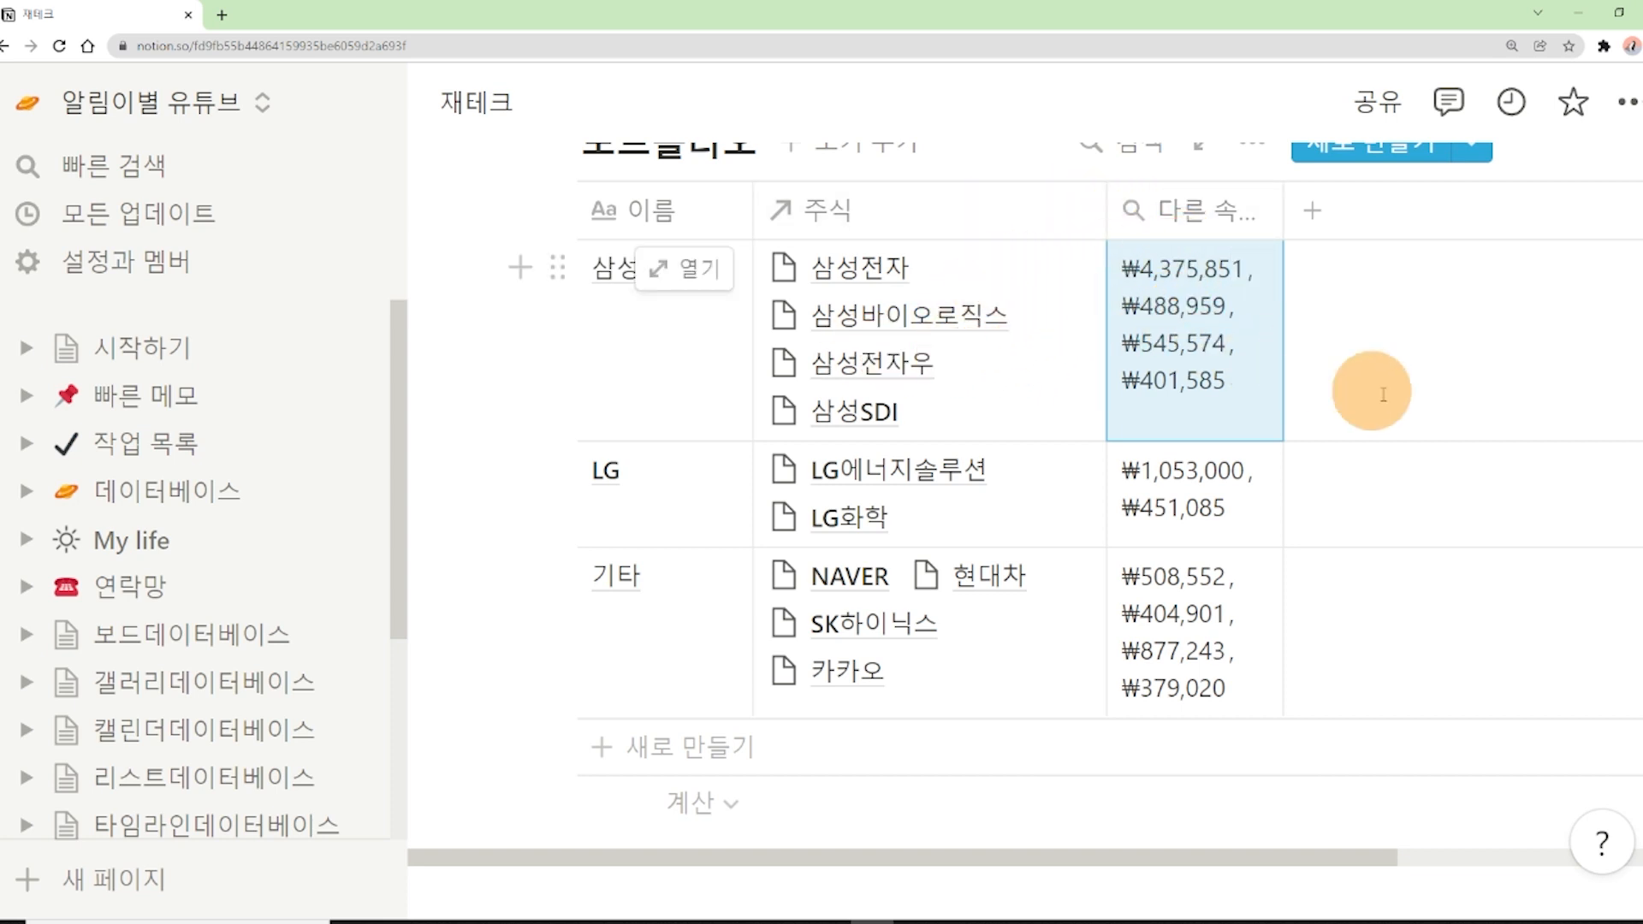
pyautogui.click(1449, 446)
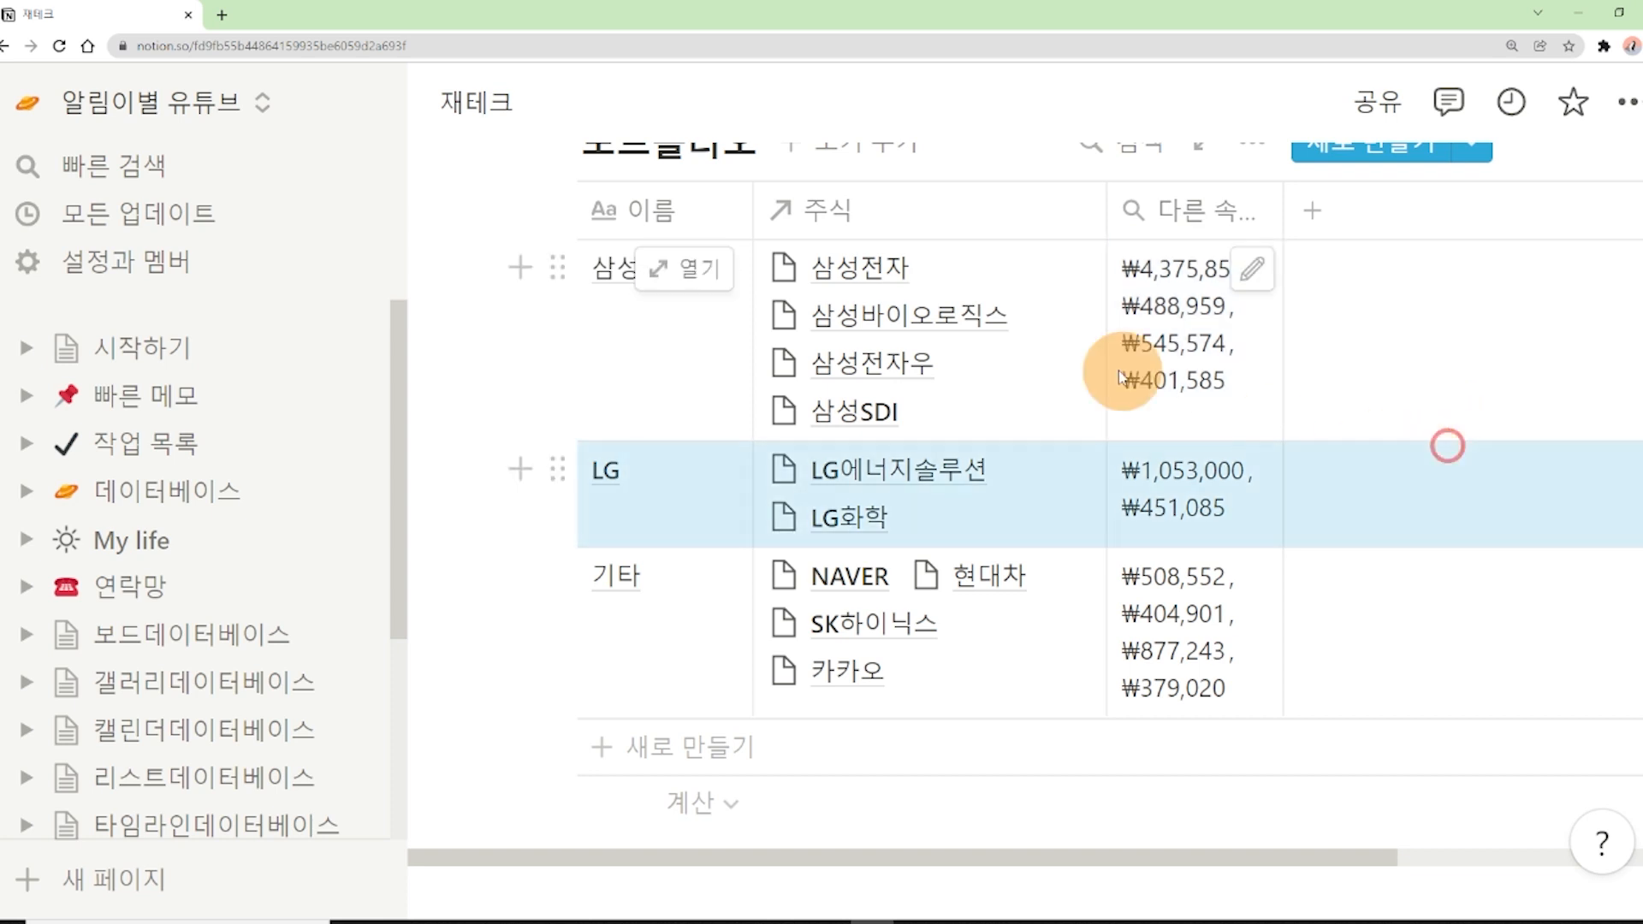
pyautogui.click(924, 267)
pyautogui.click(1013, 217)
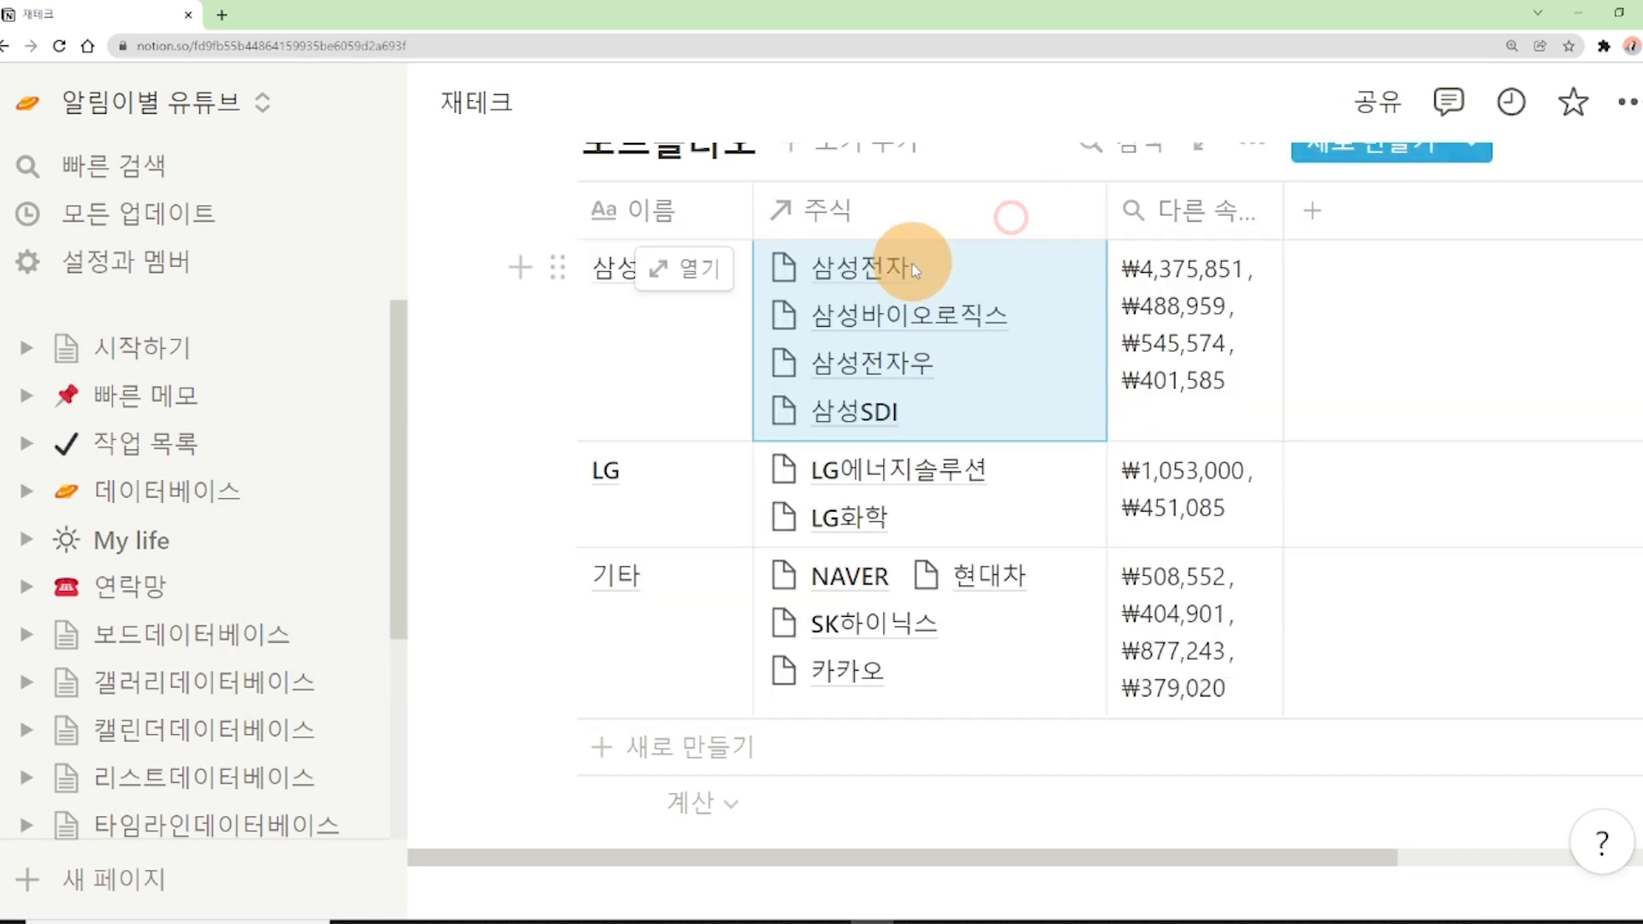
pyautogui.scroll(-2, 1181, 530)
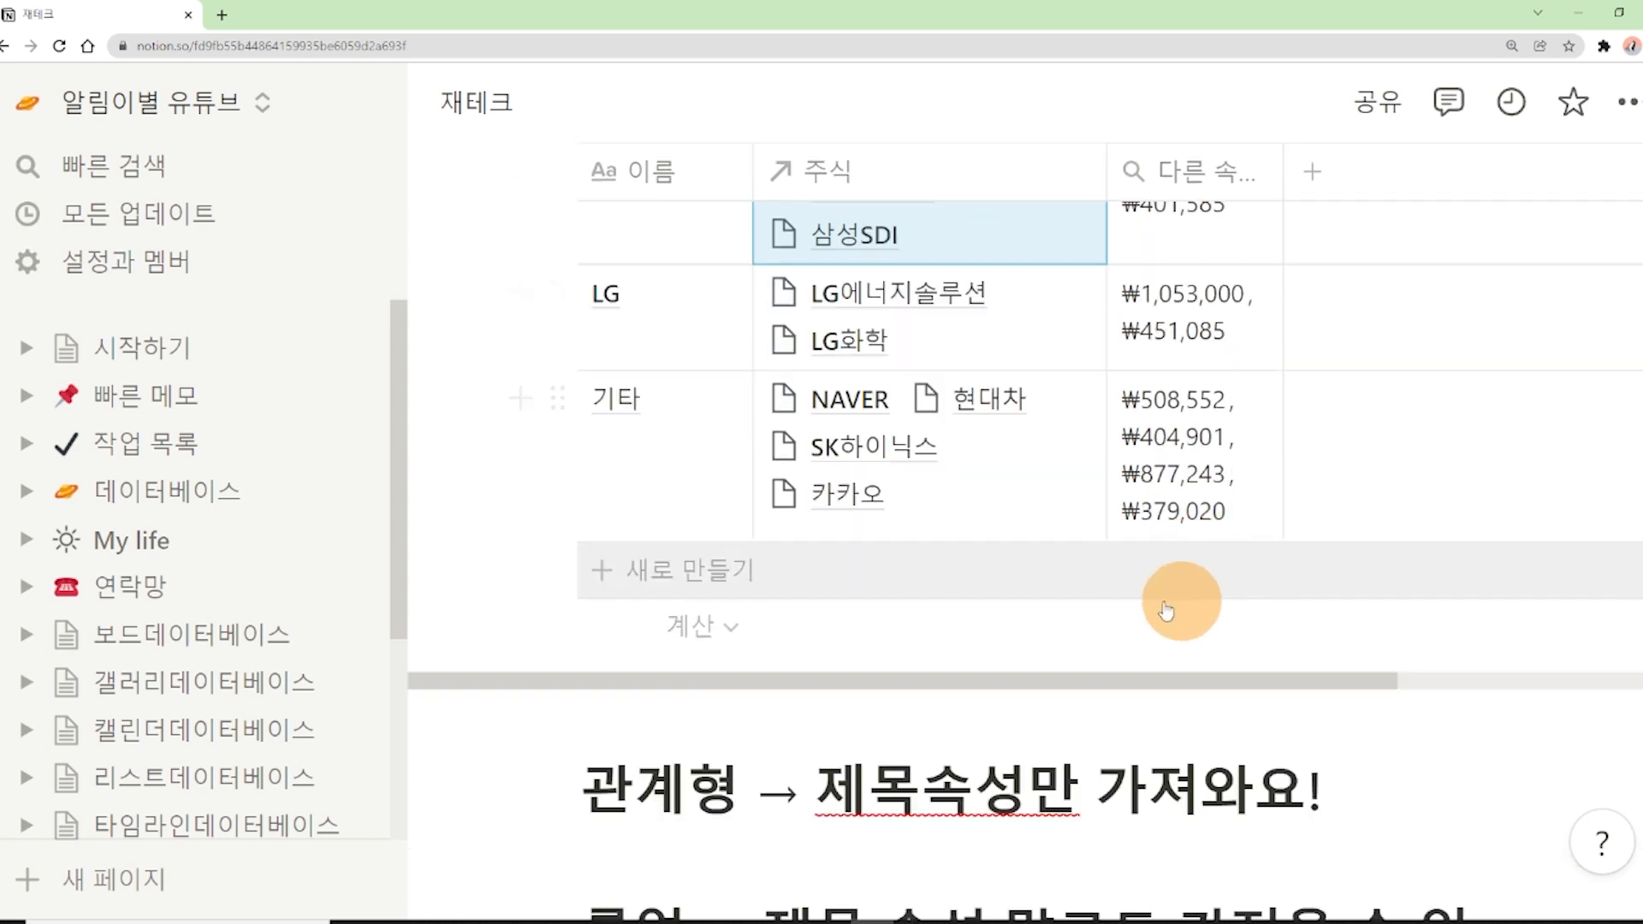
pyautogui.scroll(3, 1066, 325)
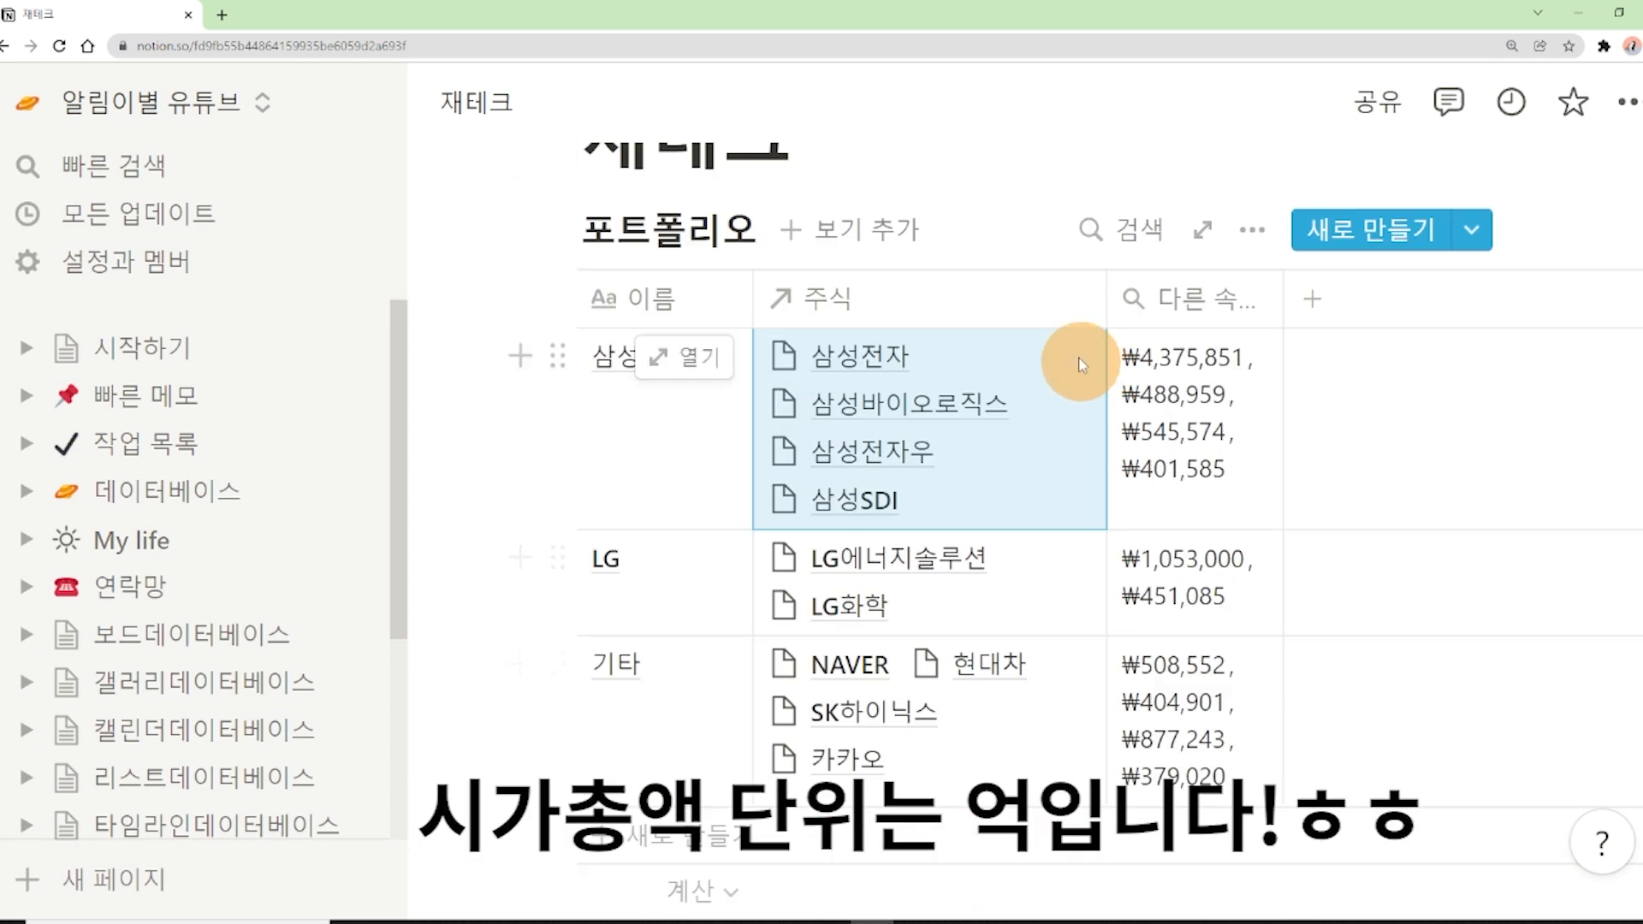
pyautogui.moveTo(1104, 298); pyautogui.dragTo(973, 319)
# Step: Compare the 다른 속성 가져오기 values in the 포트폴리오 table with the 시총(억) column of the 주식 table
pyautogui.scroll(-4, 1156, 496)
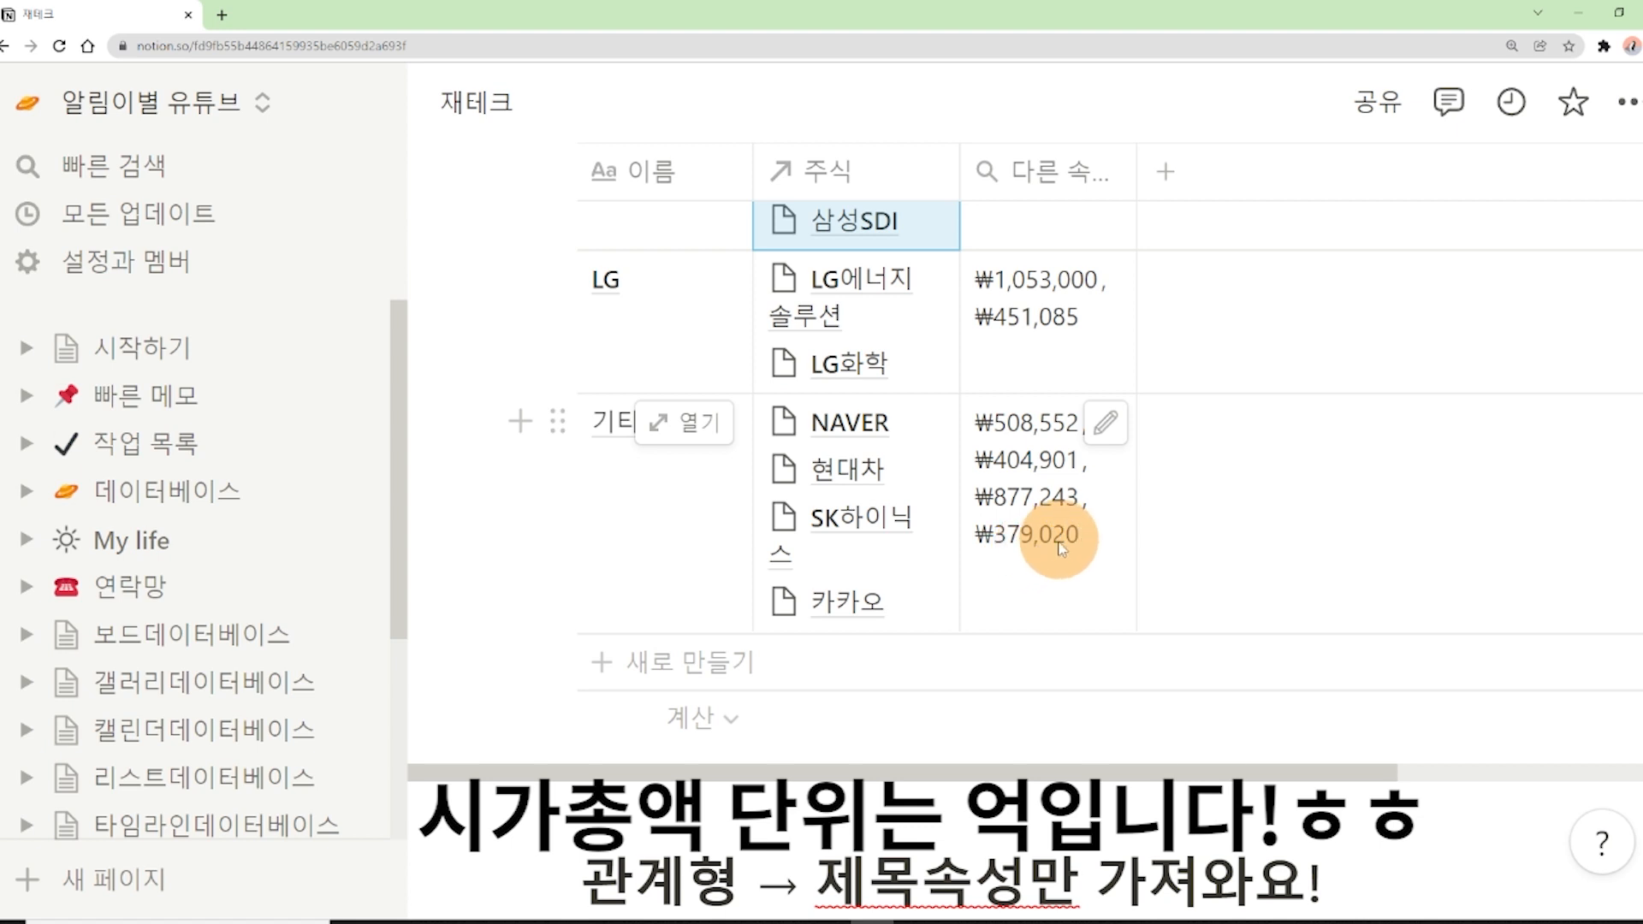
pyautogui.scroll(-13, 1059, 547)
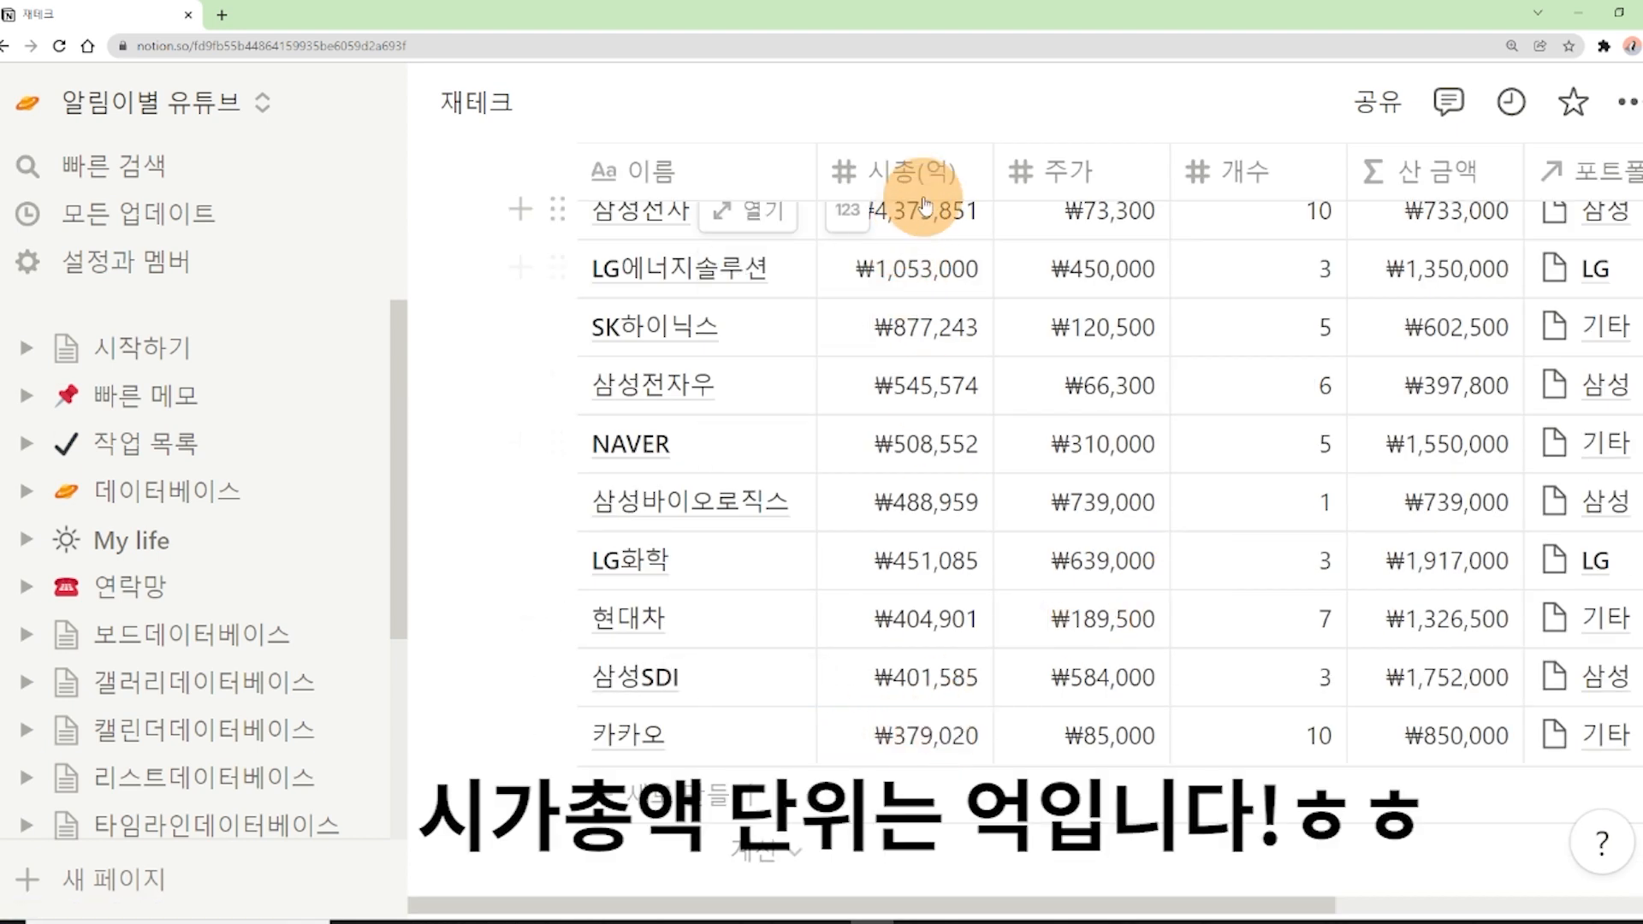
pyautogui.scroll(5, 974, 723)
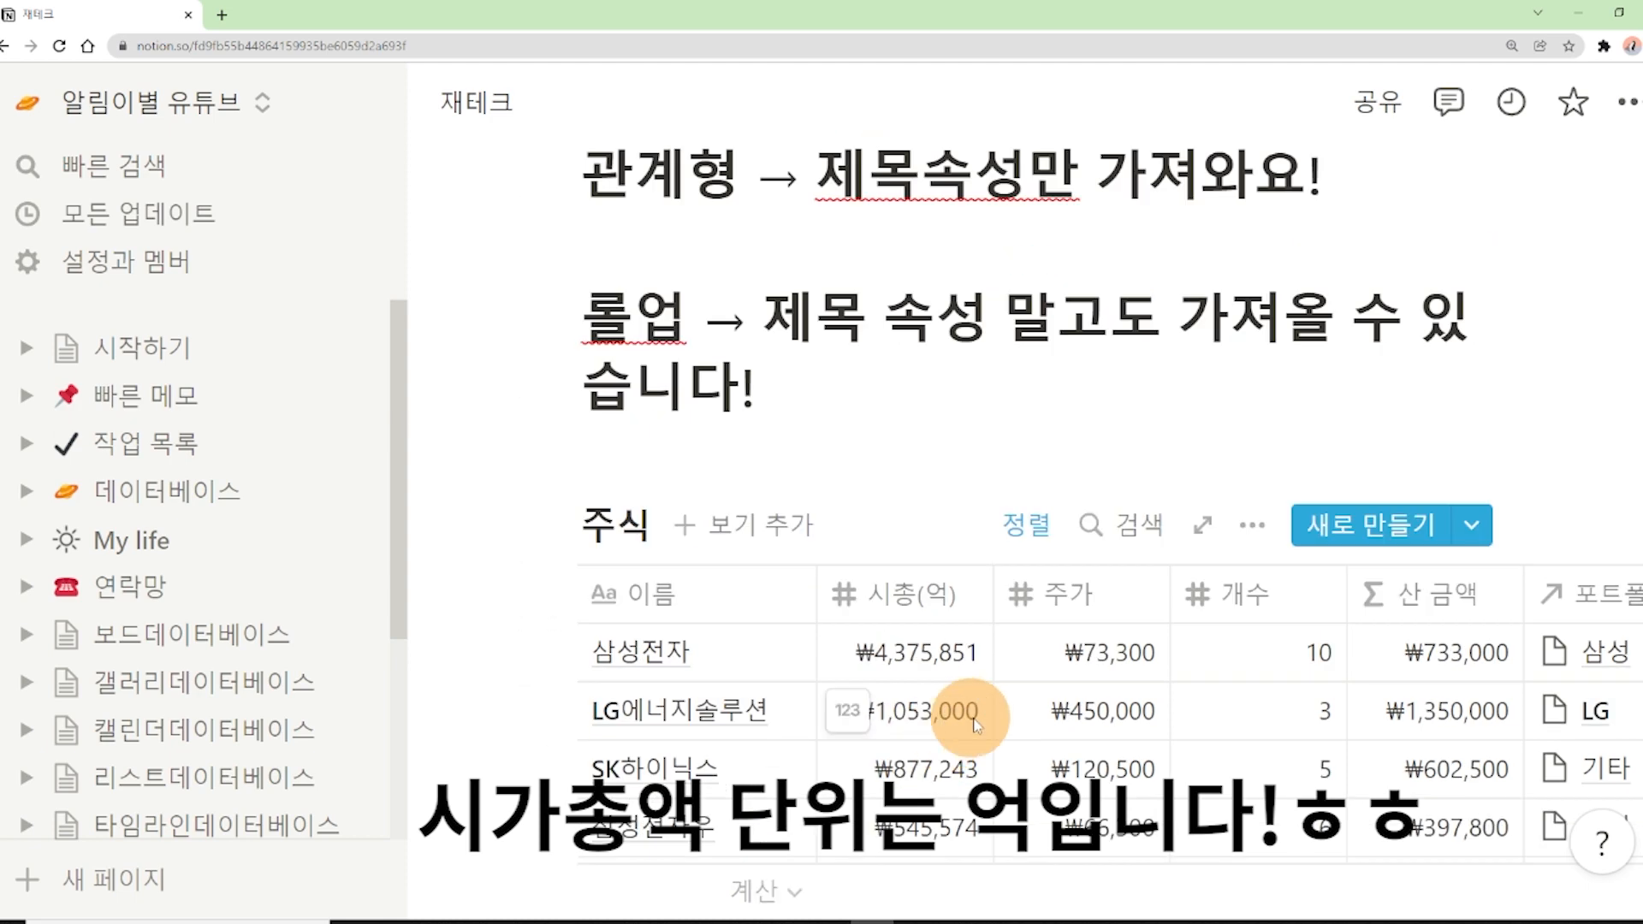
pyautogui.scroll(10, 974, 726)
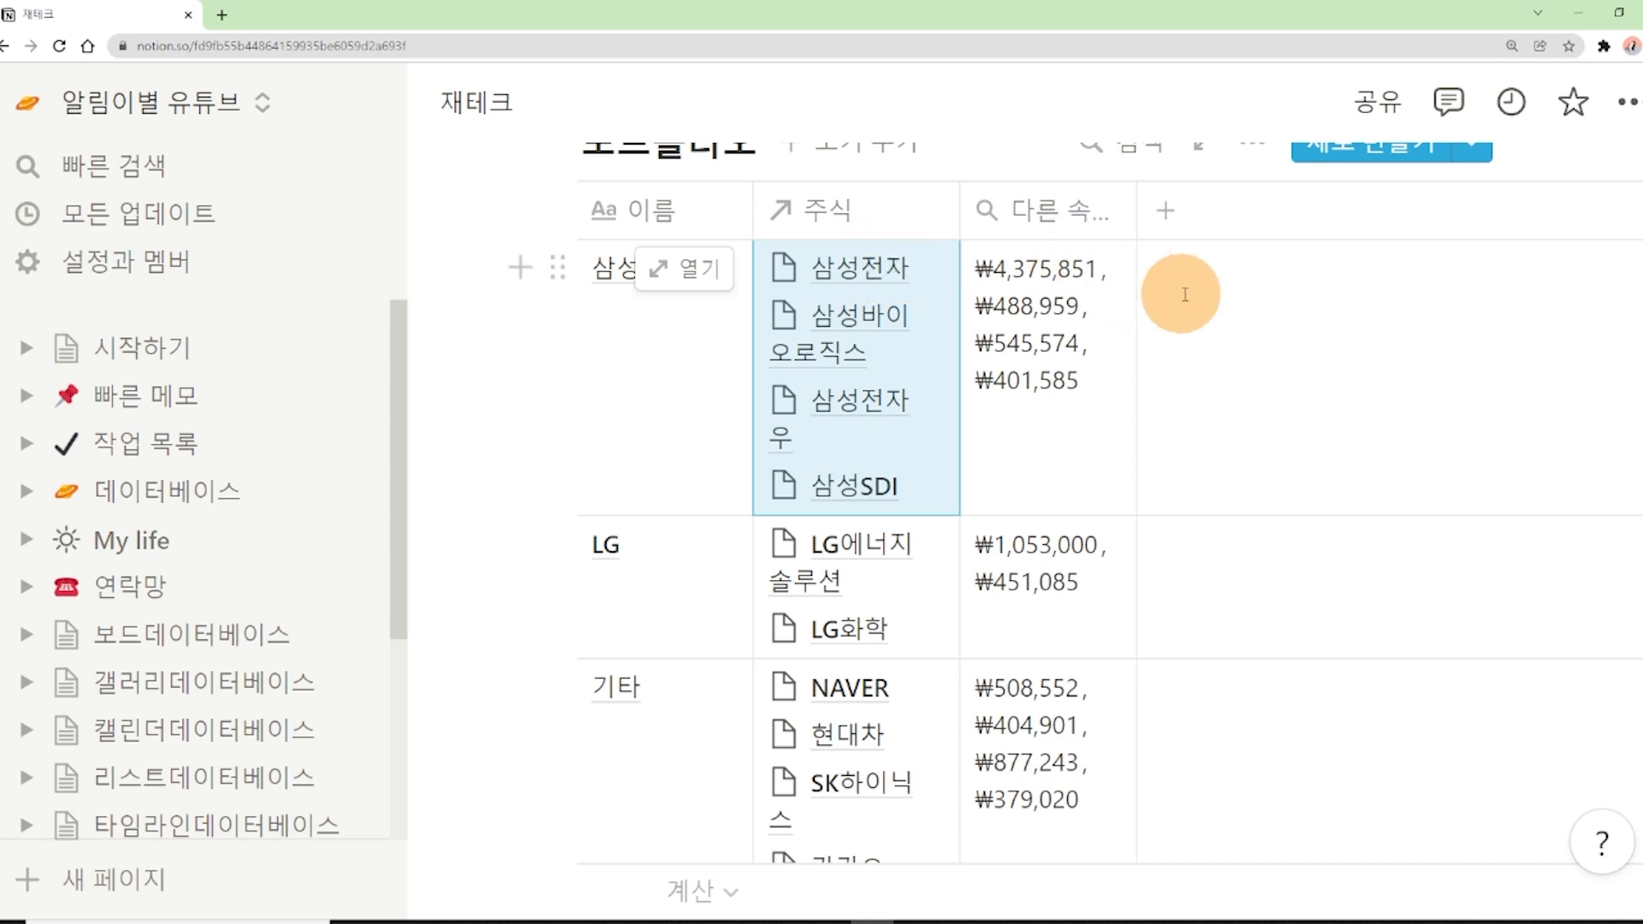
pyautogui.click(460, 255)
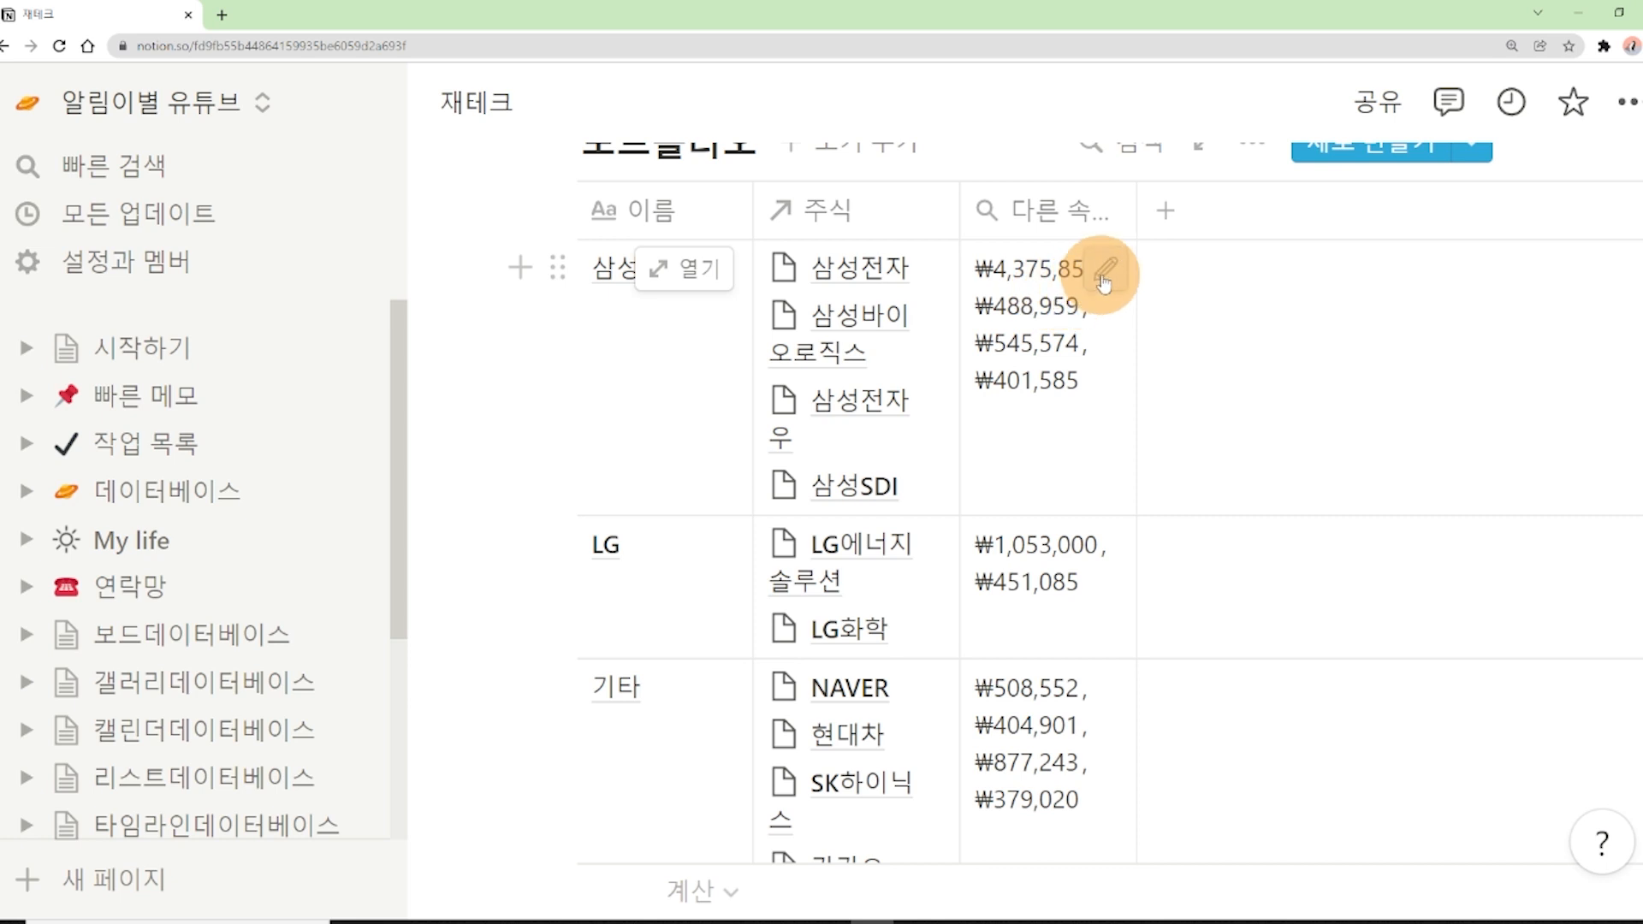
# Step: Change the property of the 다른 속성 가져오기 rollup to 산 금액 and compare it with the 주식 table's 산 금액 column
pyautogui.click(1104, 276)
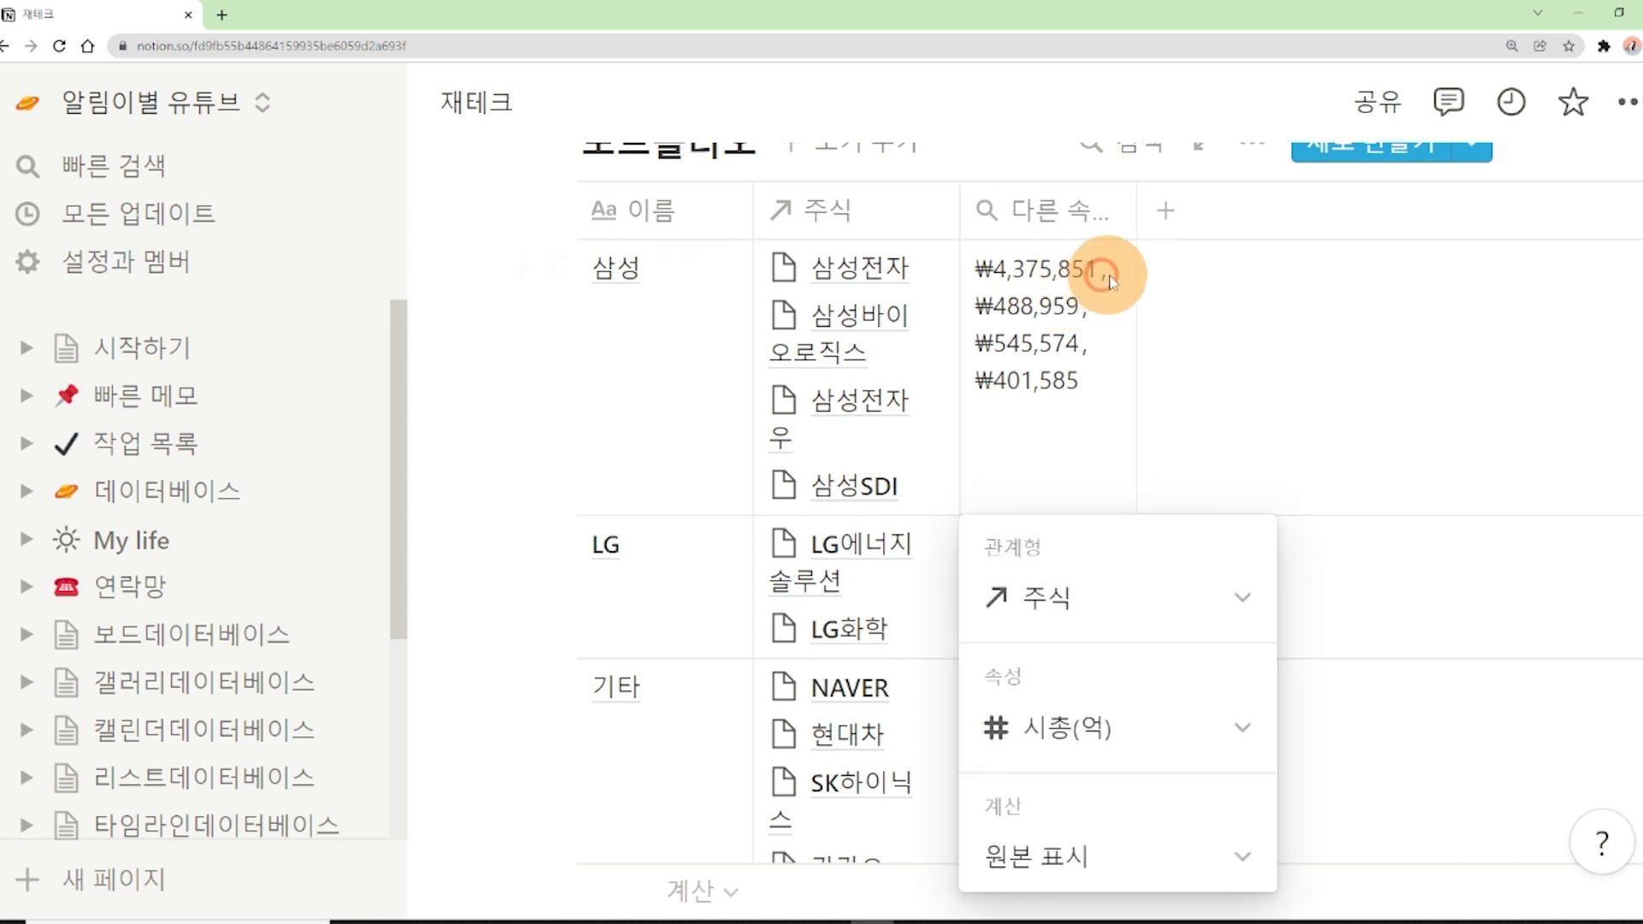
pyautogui.click(1079, 727)
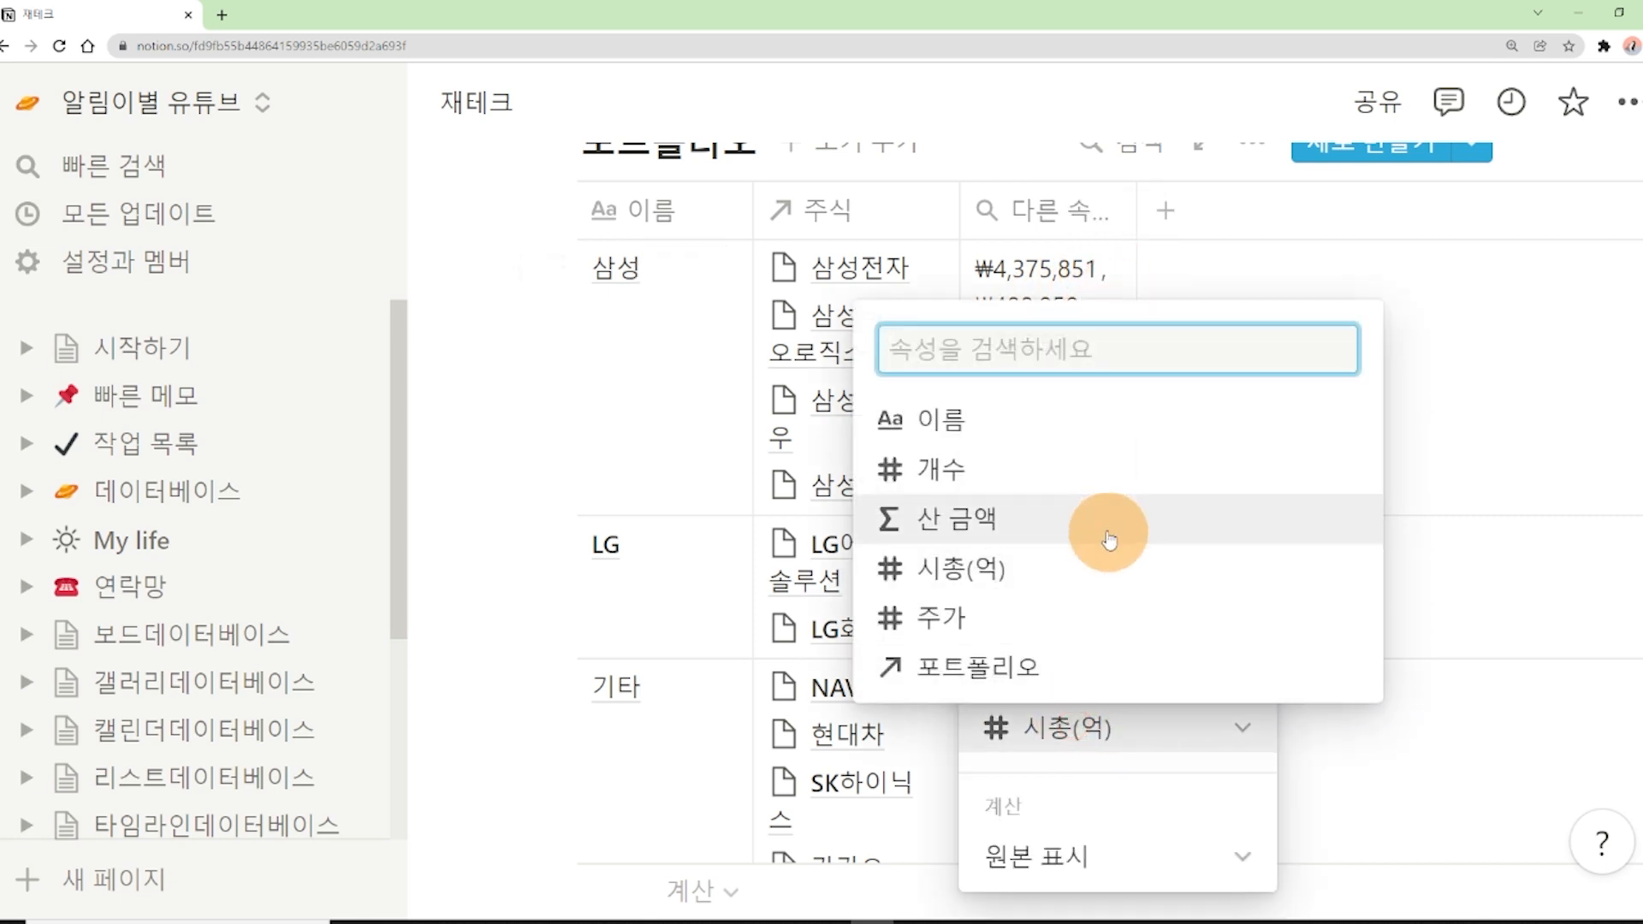
pyautogui.click(998, 520)
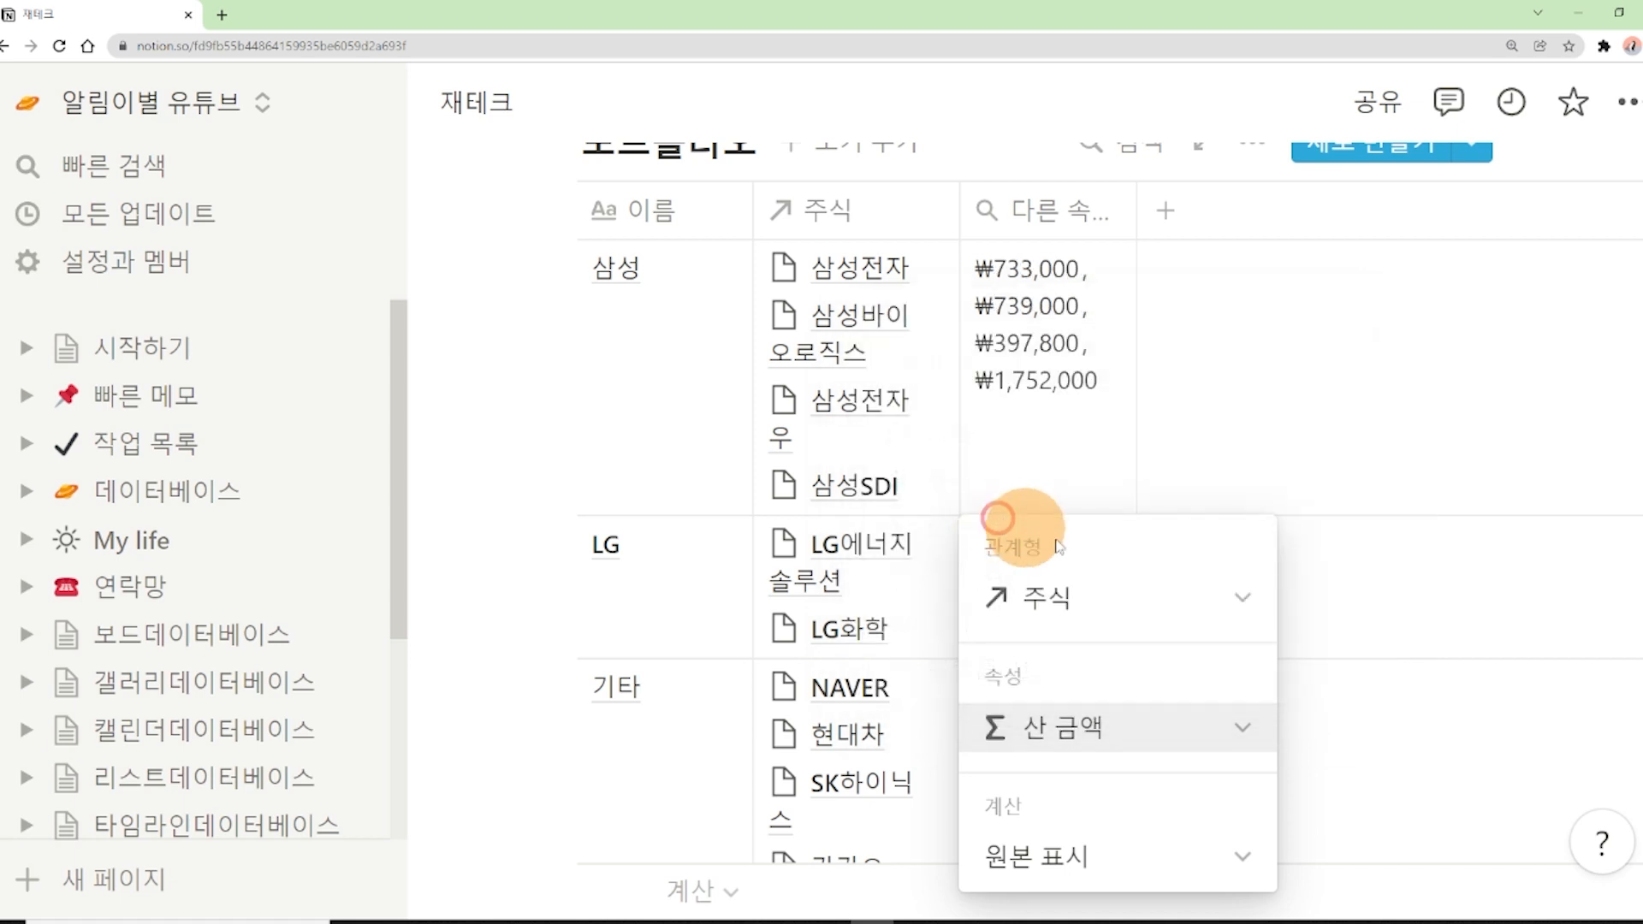
pyautogui.click(480, 391)
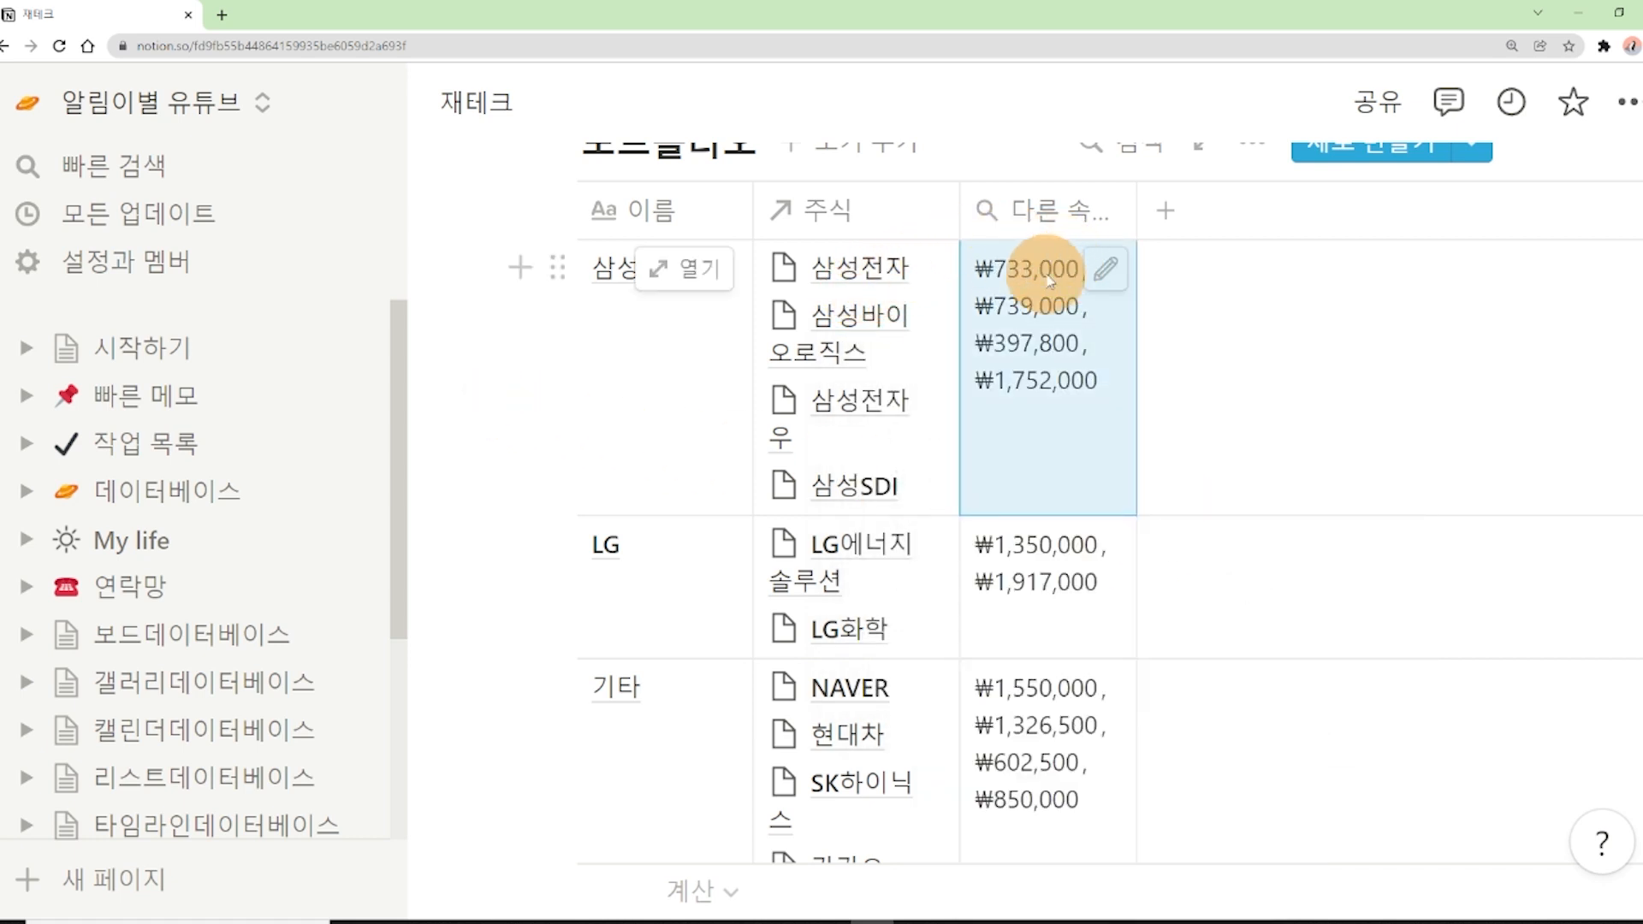
pyautogui.click(561, 451)
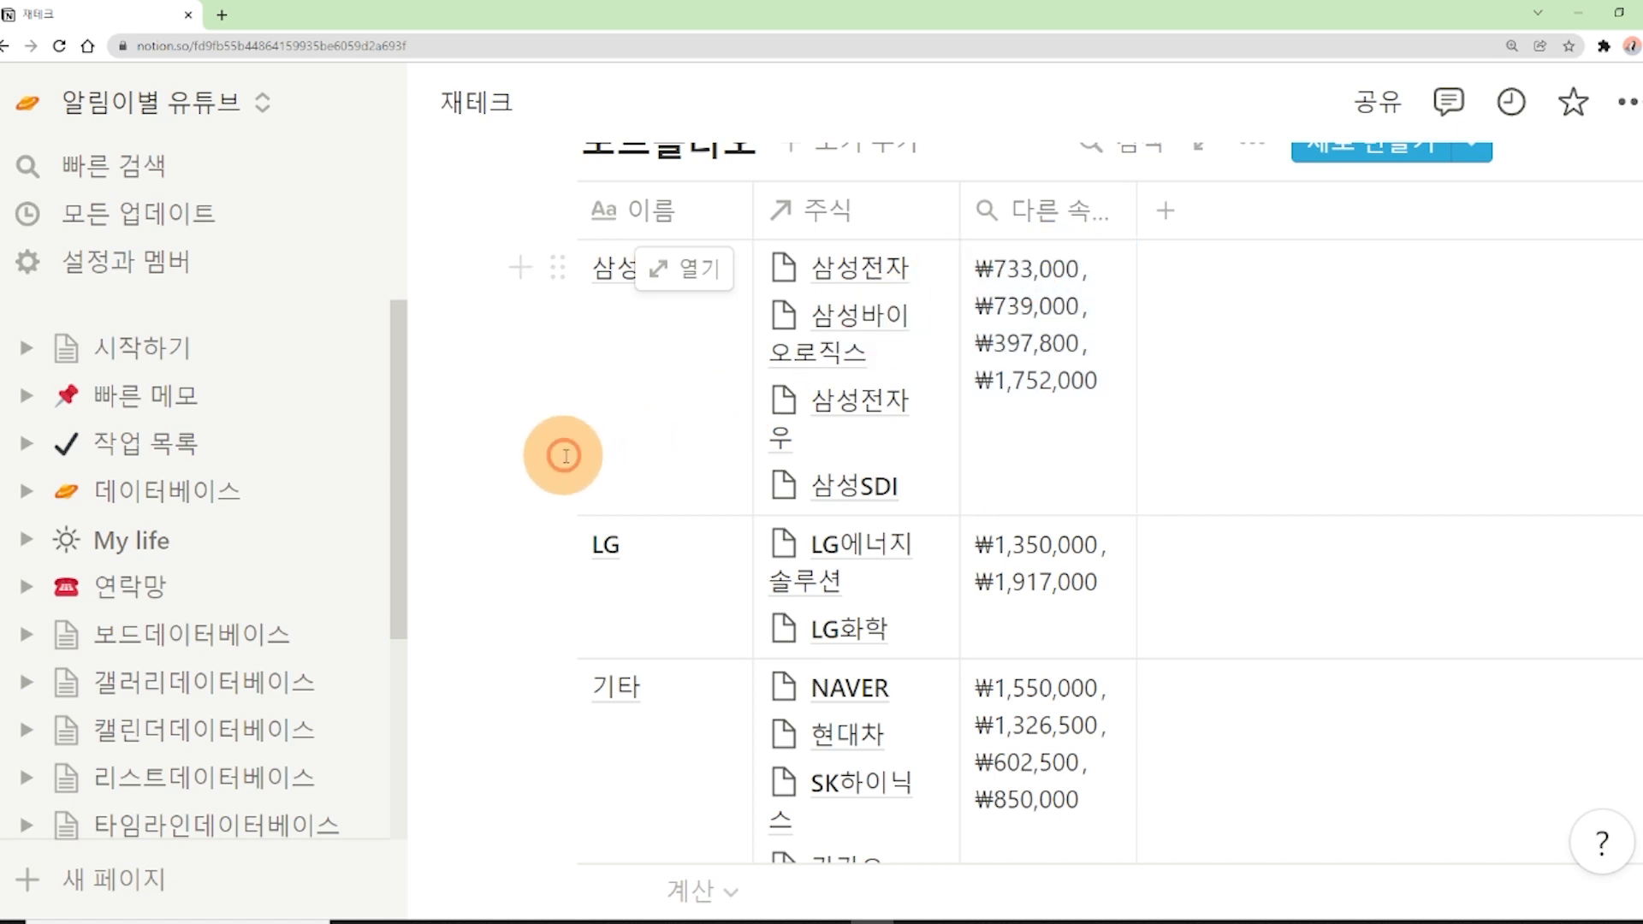
pyautogui.scroll(-10, 569, 459)
pyautogui.scroll(-1, 596, 492)
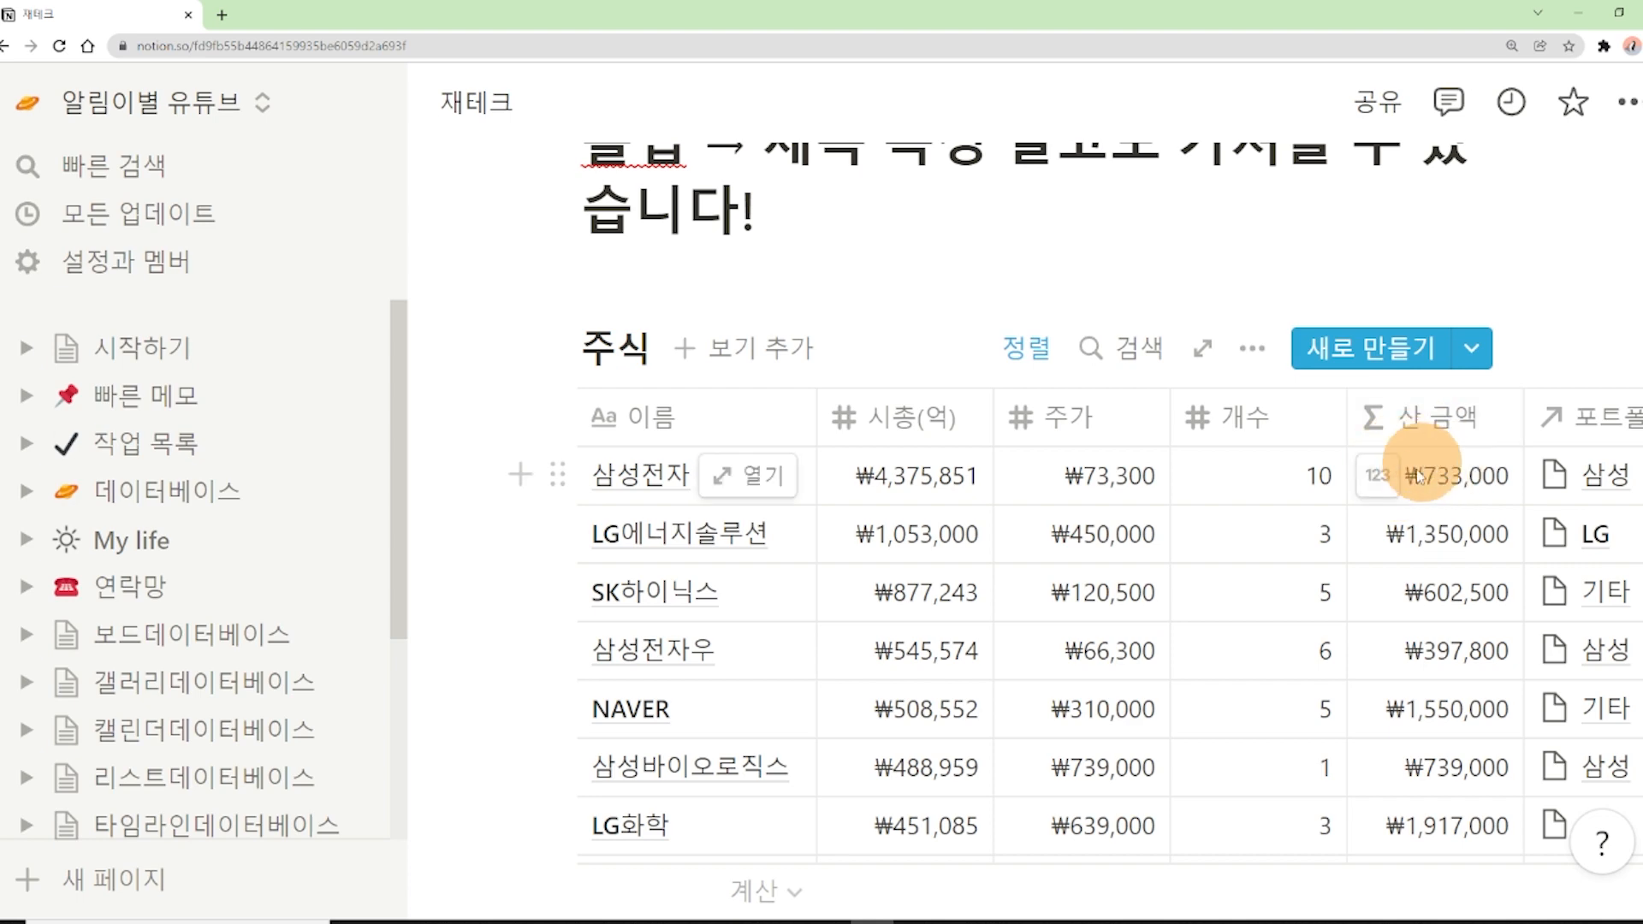
pyautogui.scroll(10, 1420, 481)
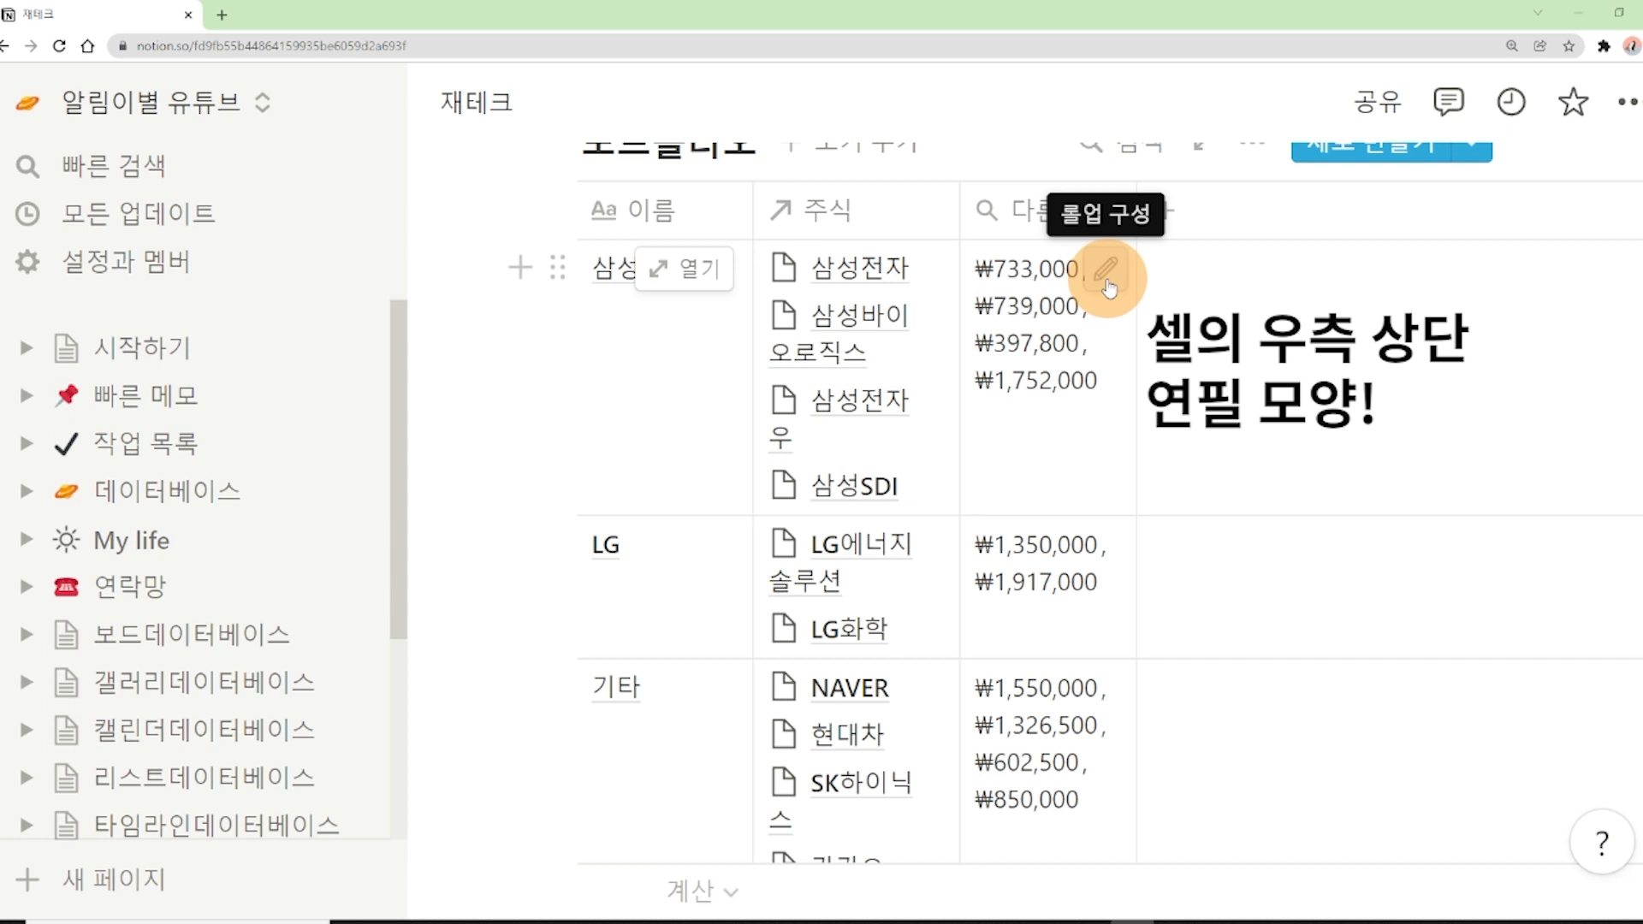
# Step: Try the 합계 calculation on the 다른 속성 가져오기 rollup of 산 금액 and undo the change
pyautogui.click(1107, 274)
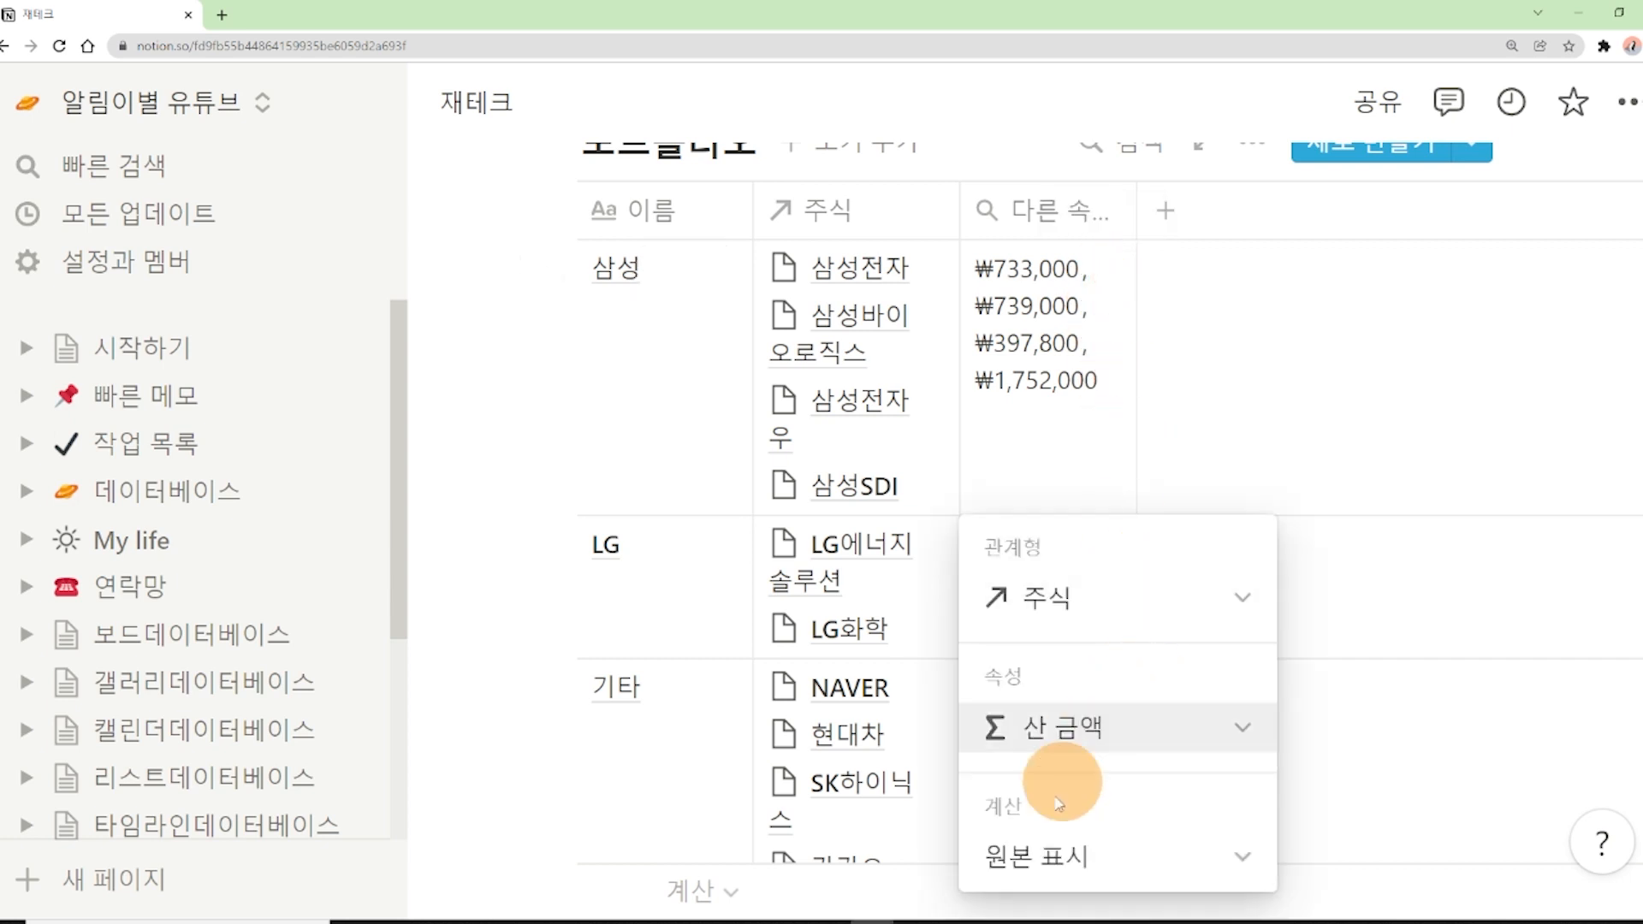
pyautogui.click(1030, 865)
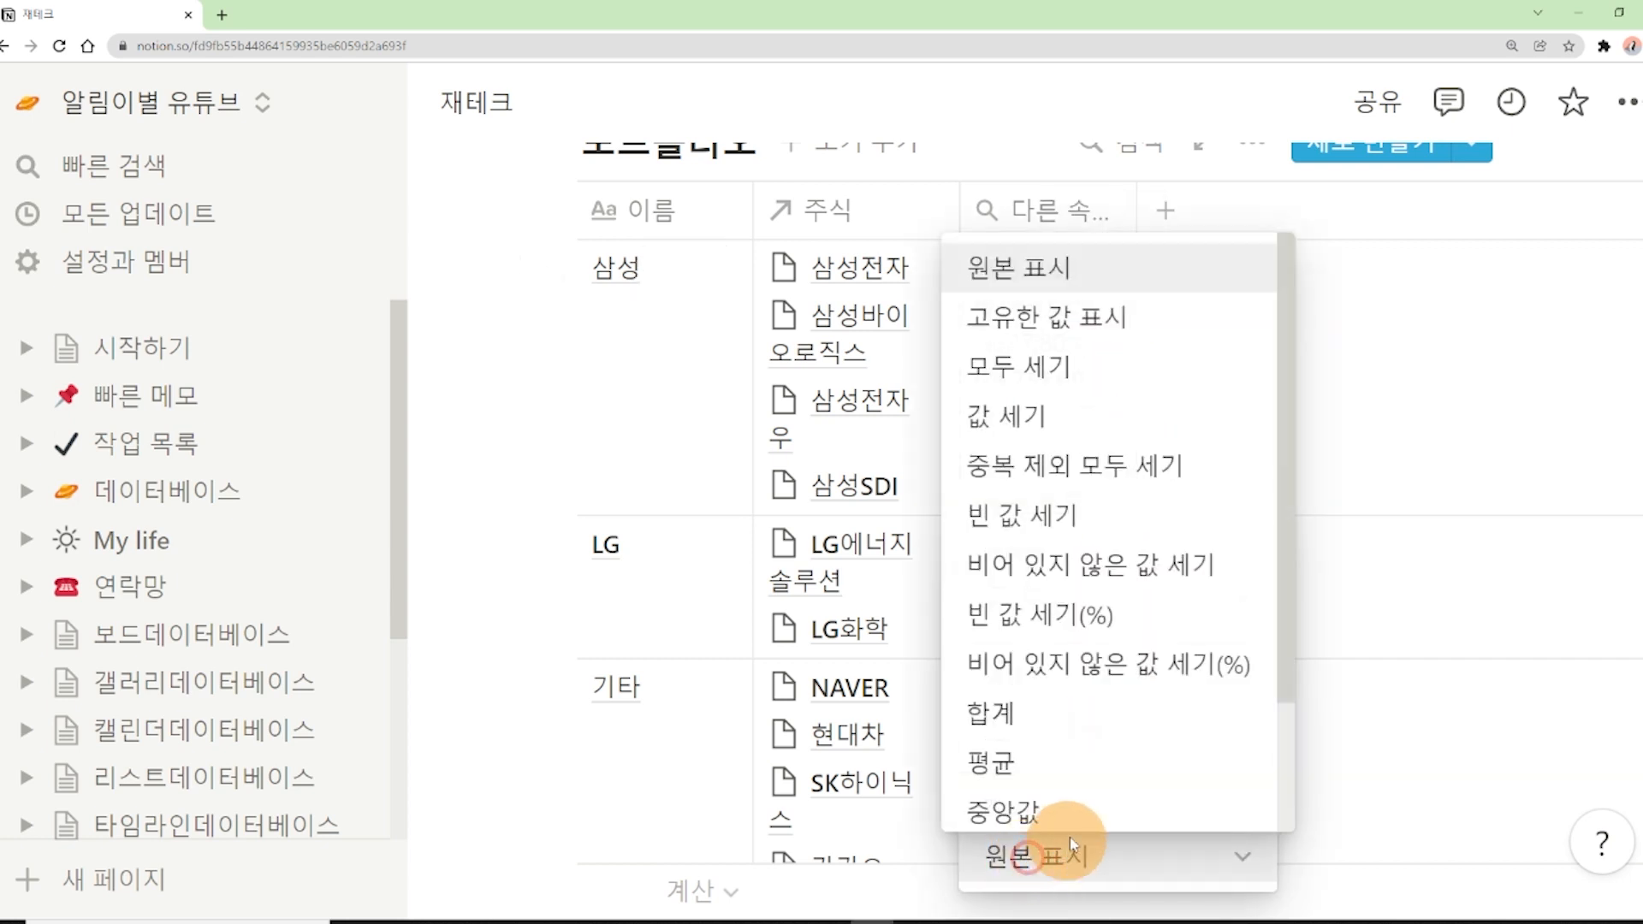
pyautogui.scroll(-2, 1113, 723)
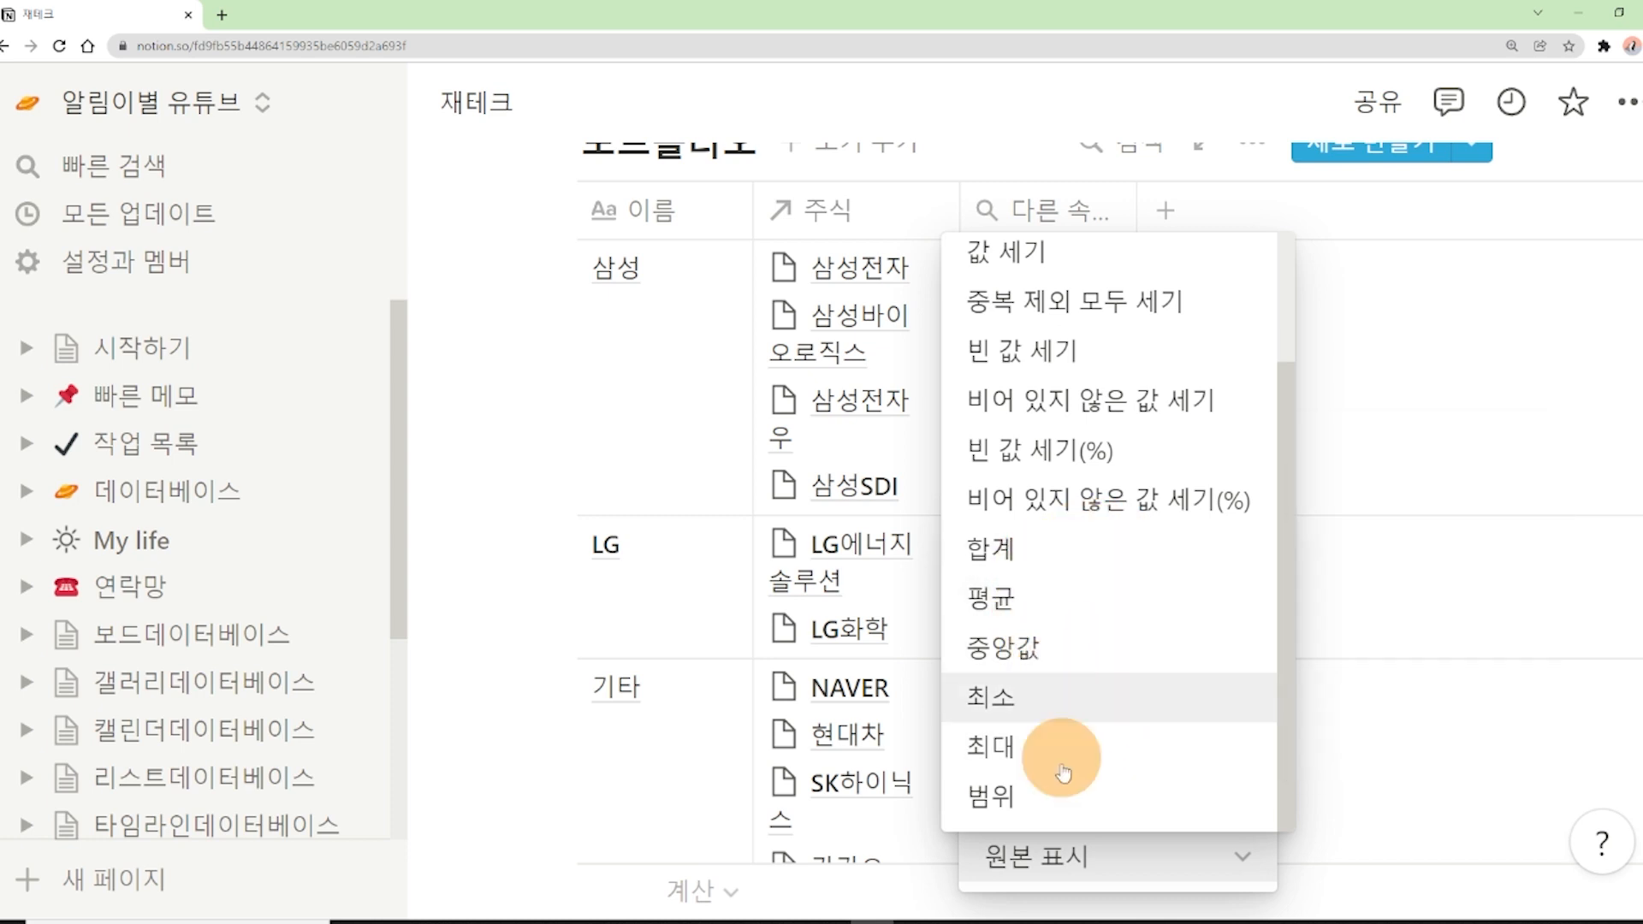
pyautogui.click(1073, 561)
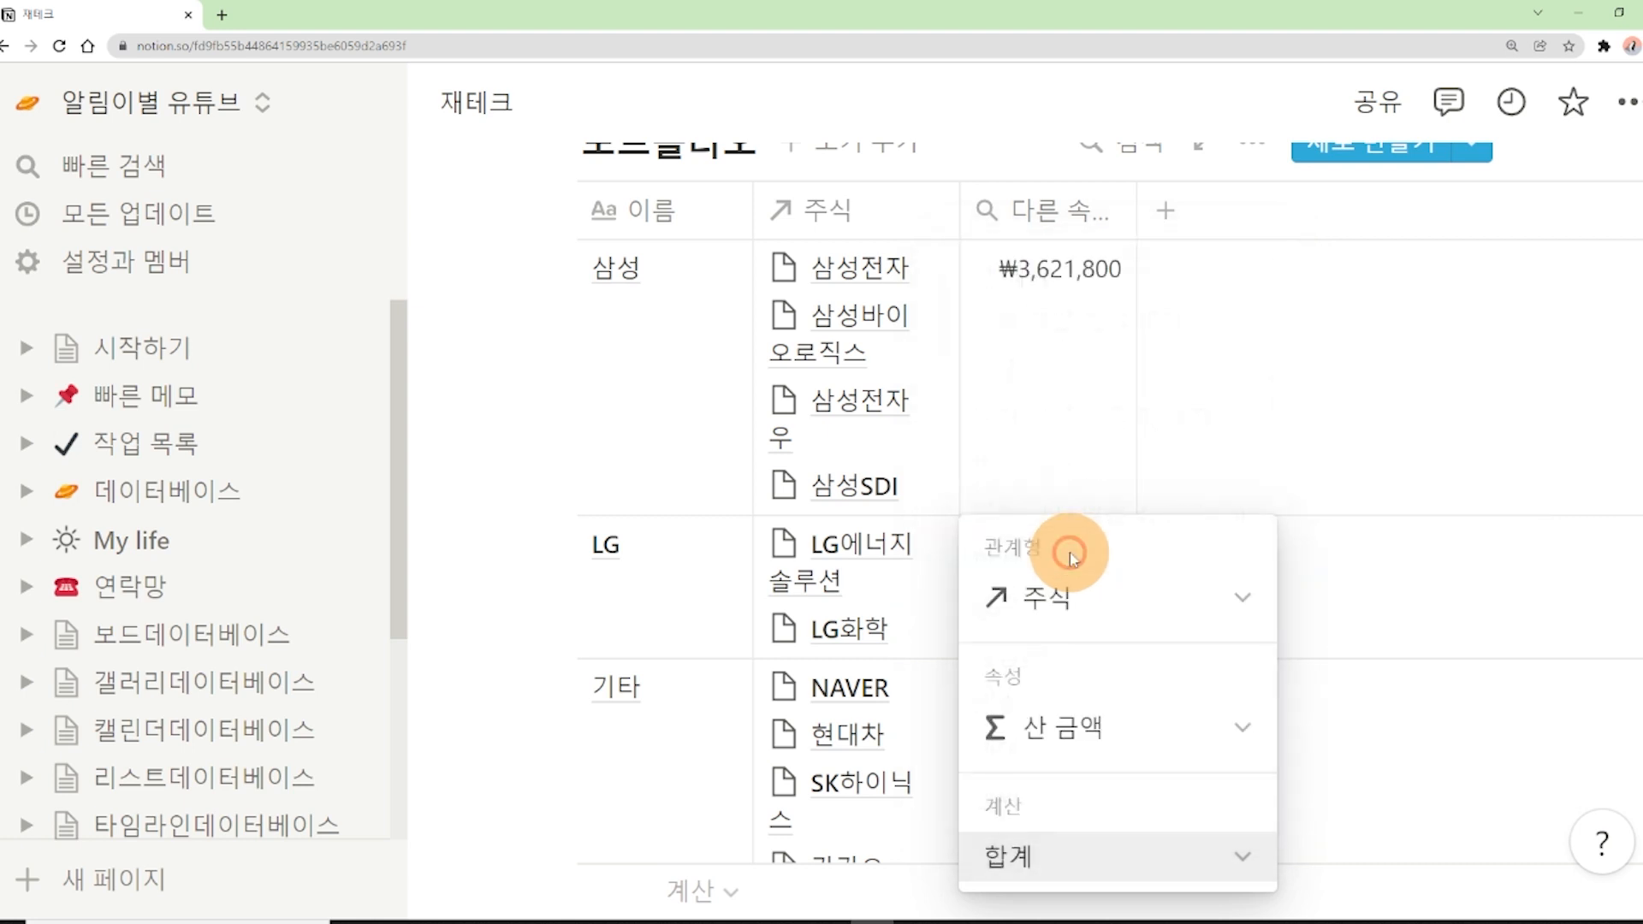
pyautogui.click(1094, 473)
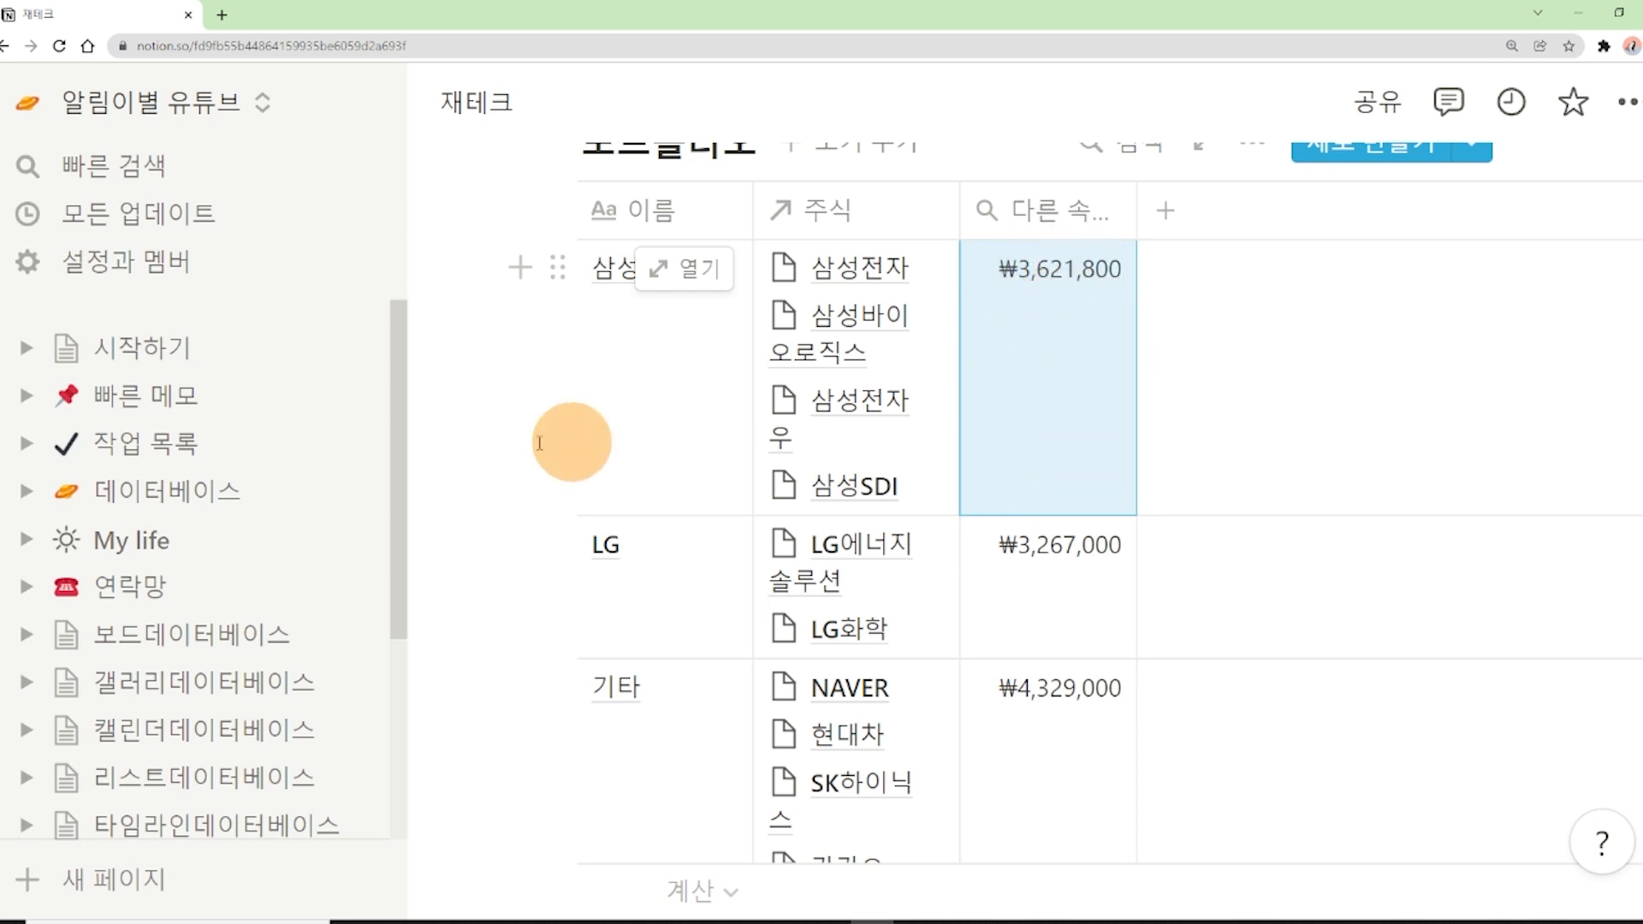
pyautogui.click(460, 428)
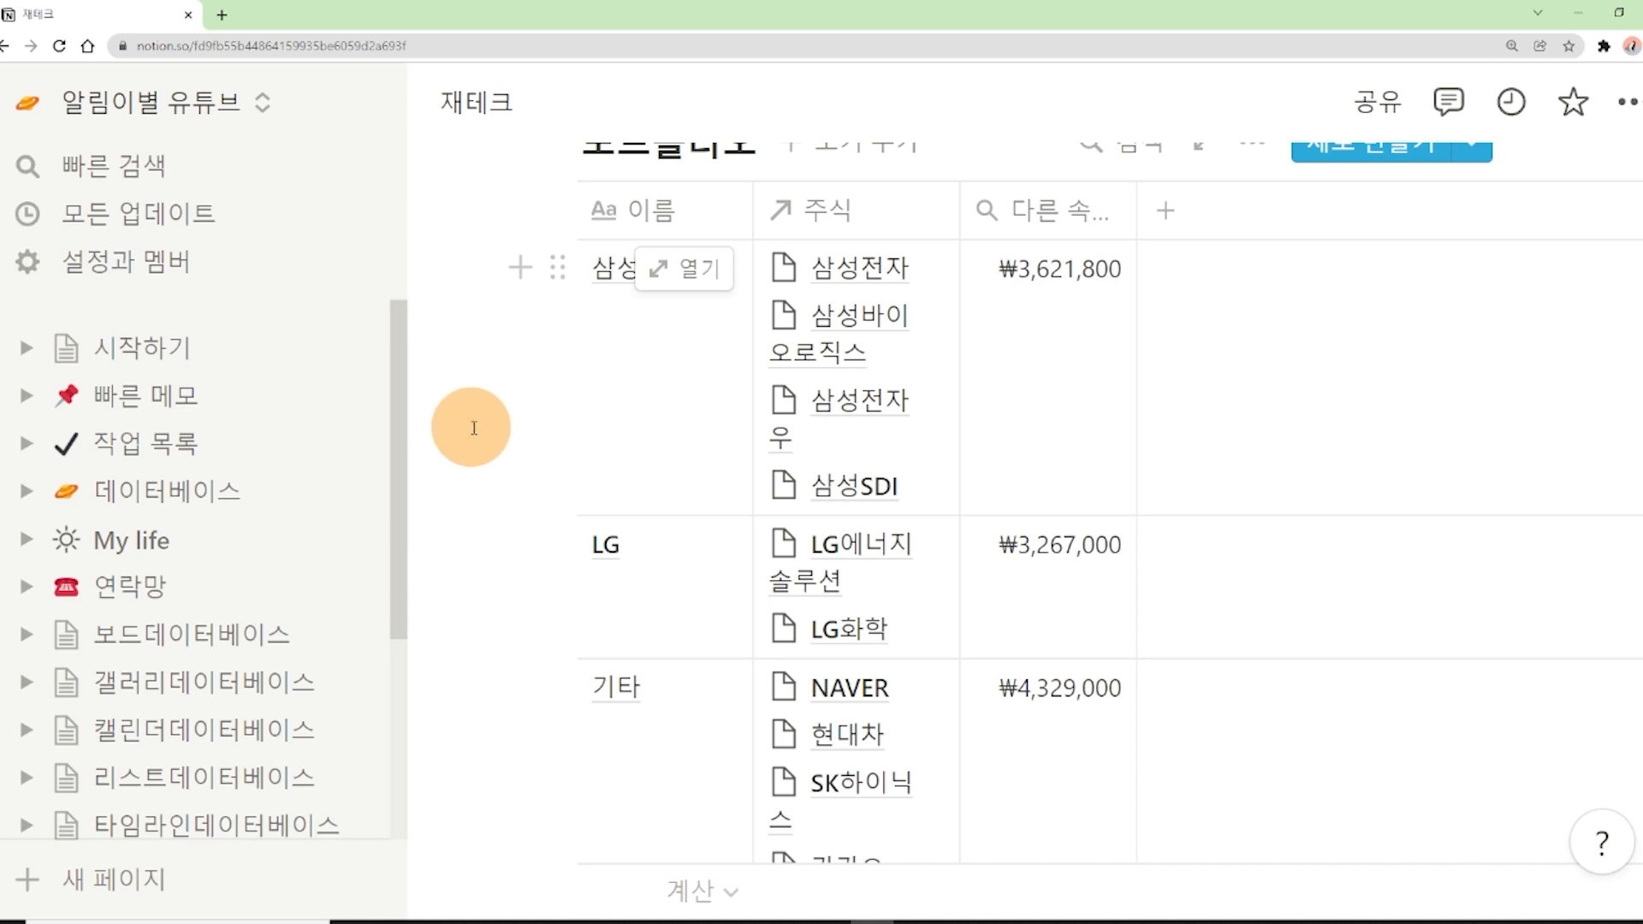
pyautogui.hotkey('ctrl', 'z')
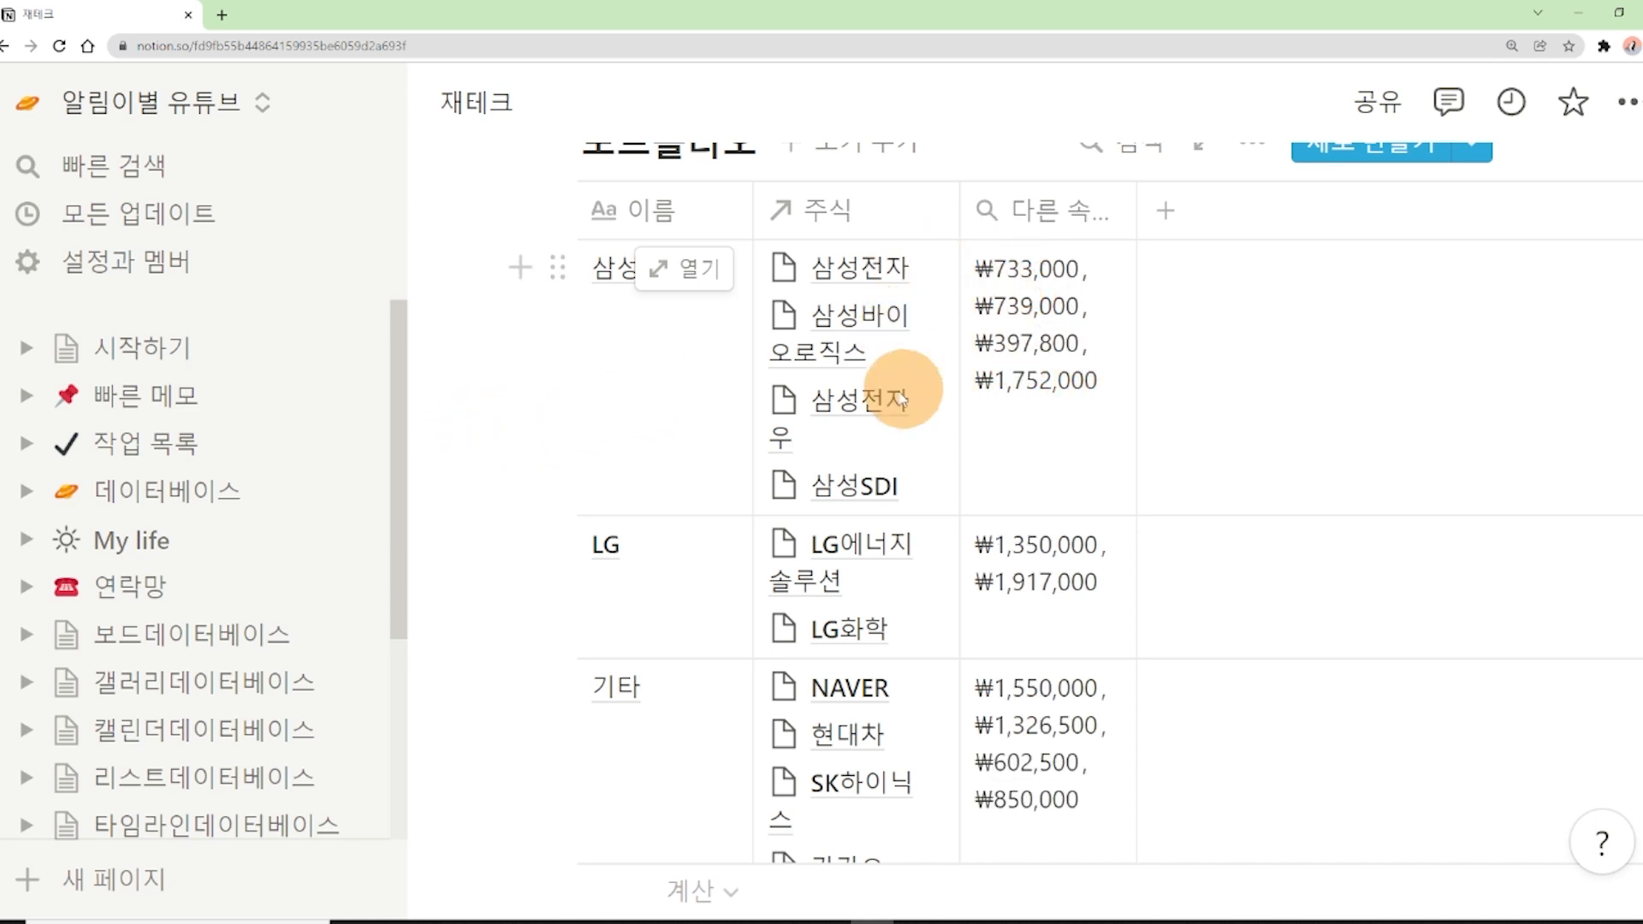
# Step: Set the calculation of the 다른 속성 가져오기 rollup to 합계 and review each row of the 포트폴리오 table
pyautogui.click(1110, 276)
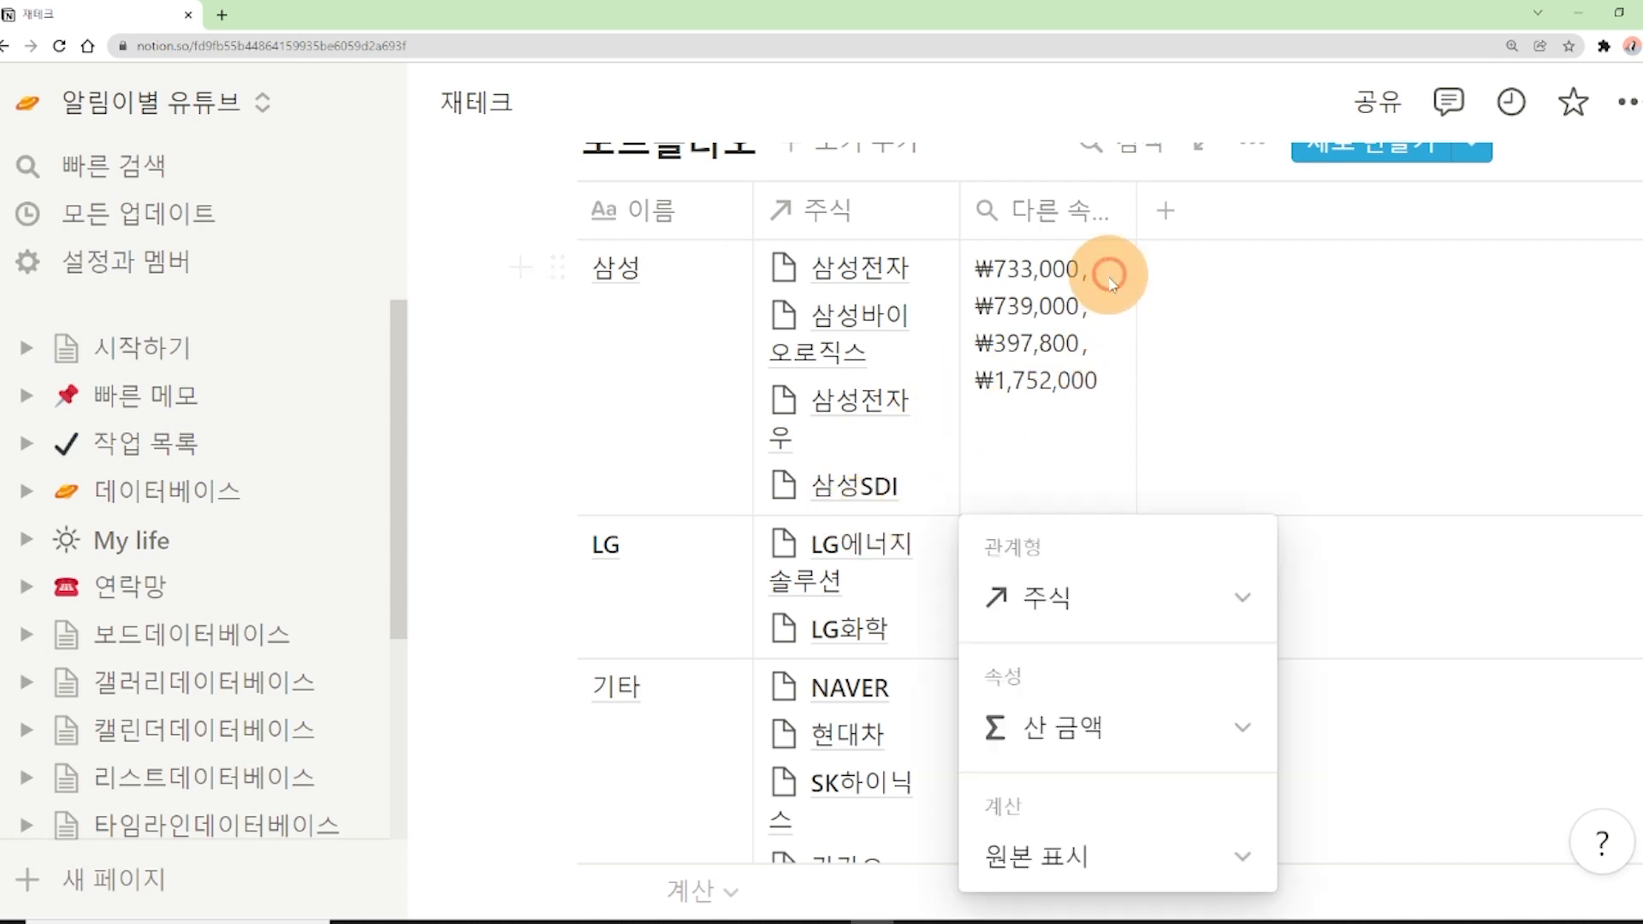
pyautogui.click(1053, 852)
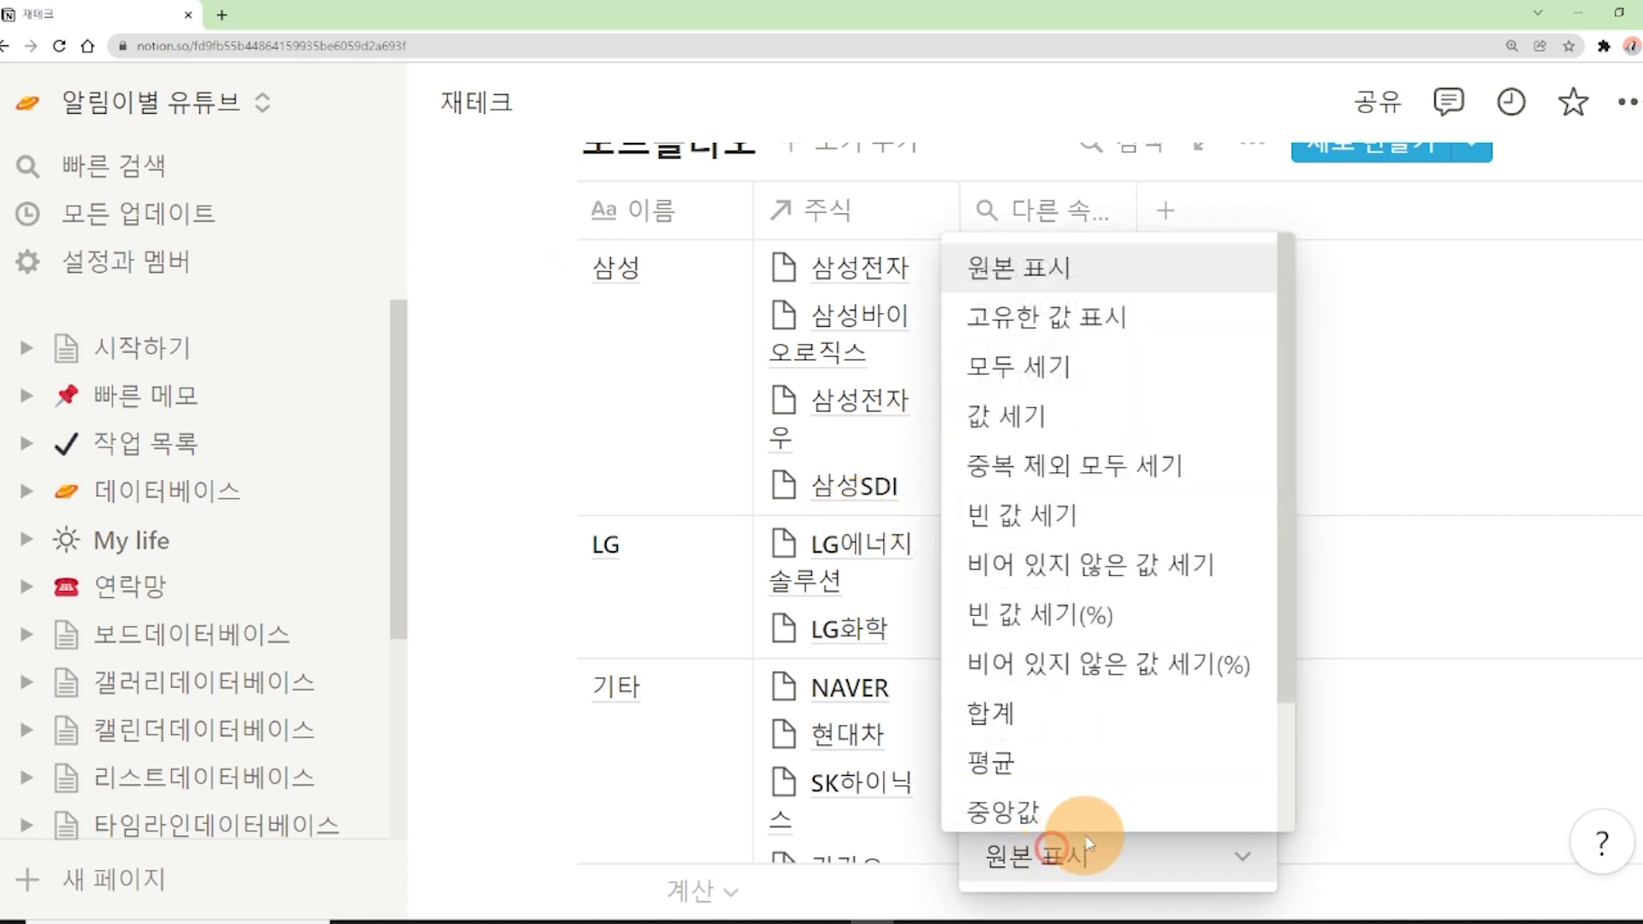
pyautogui.click(1098, 719)
pyautogui.click(549, 446)
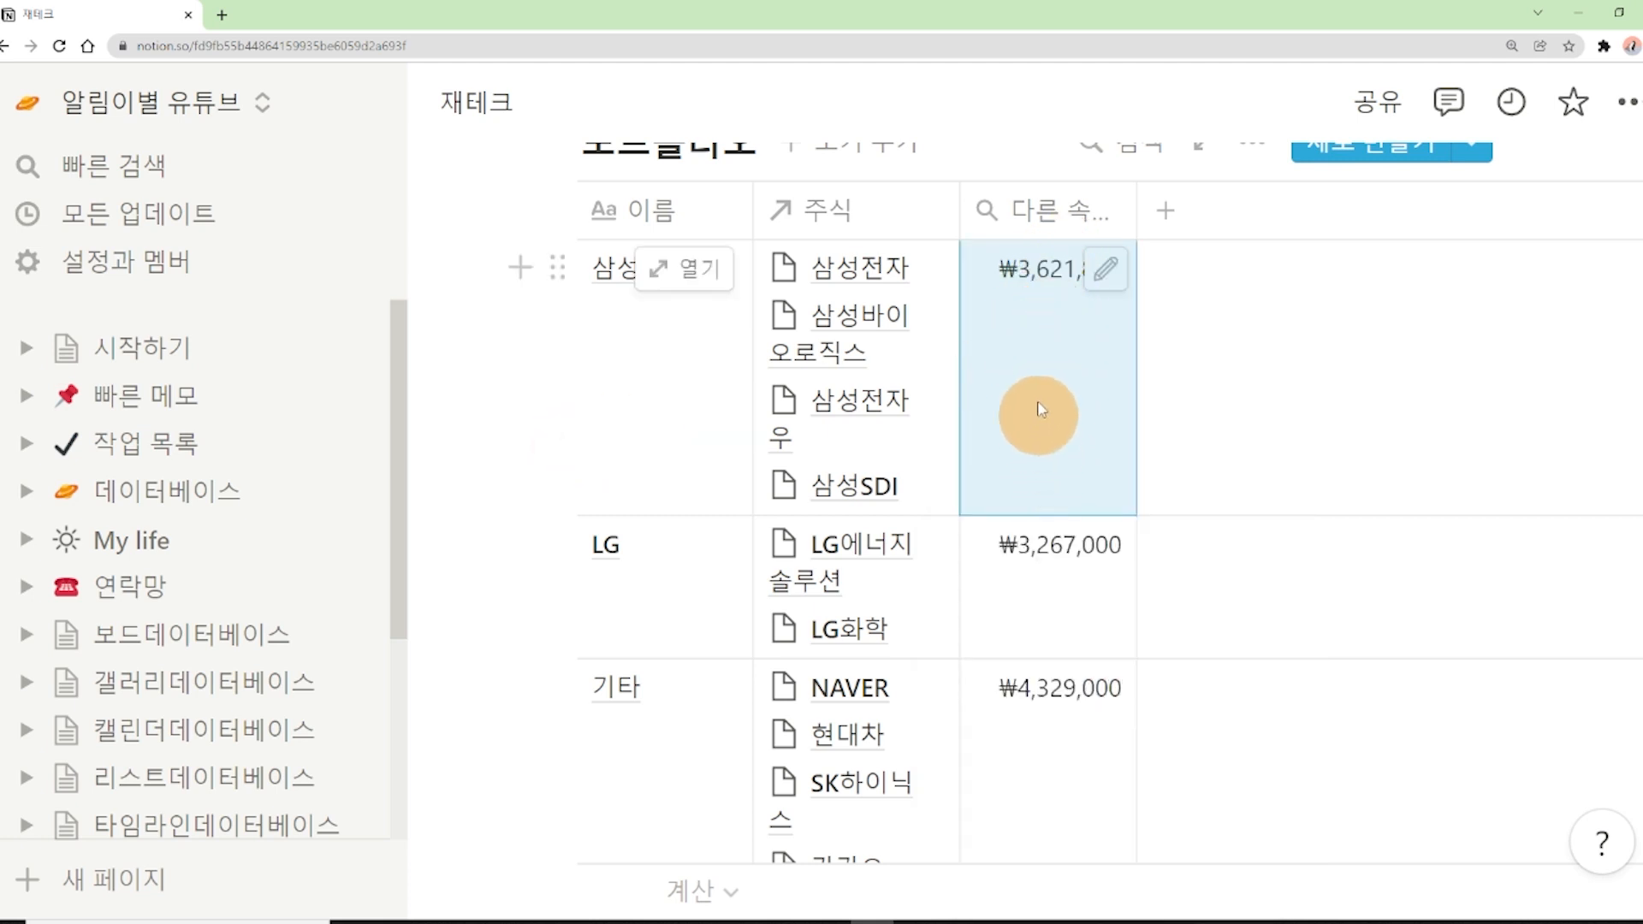
pyautogui.scroll(-1, 1117, 411)
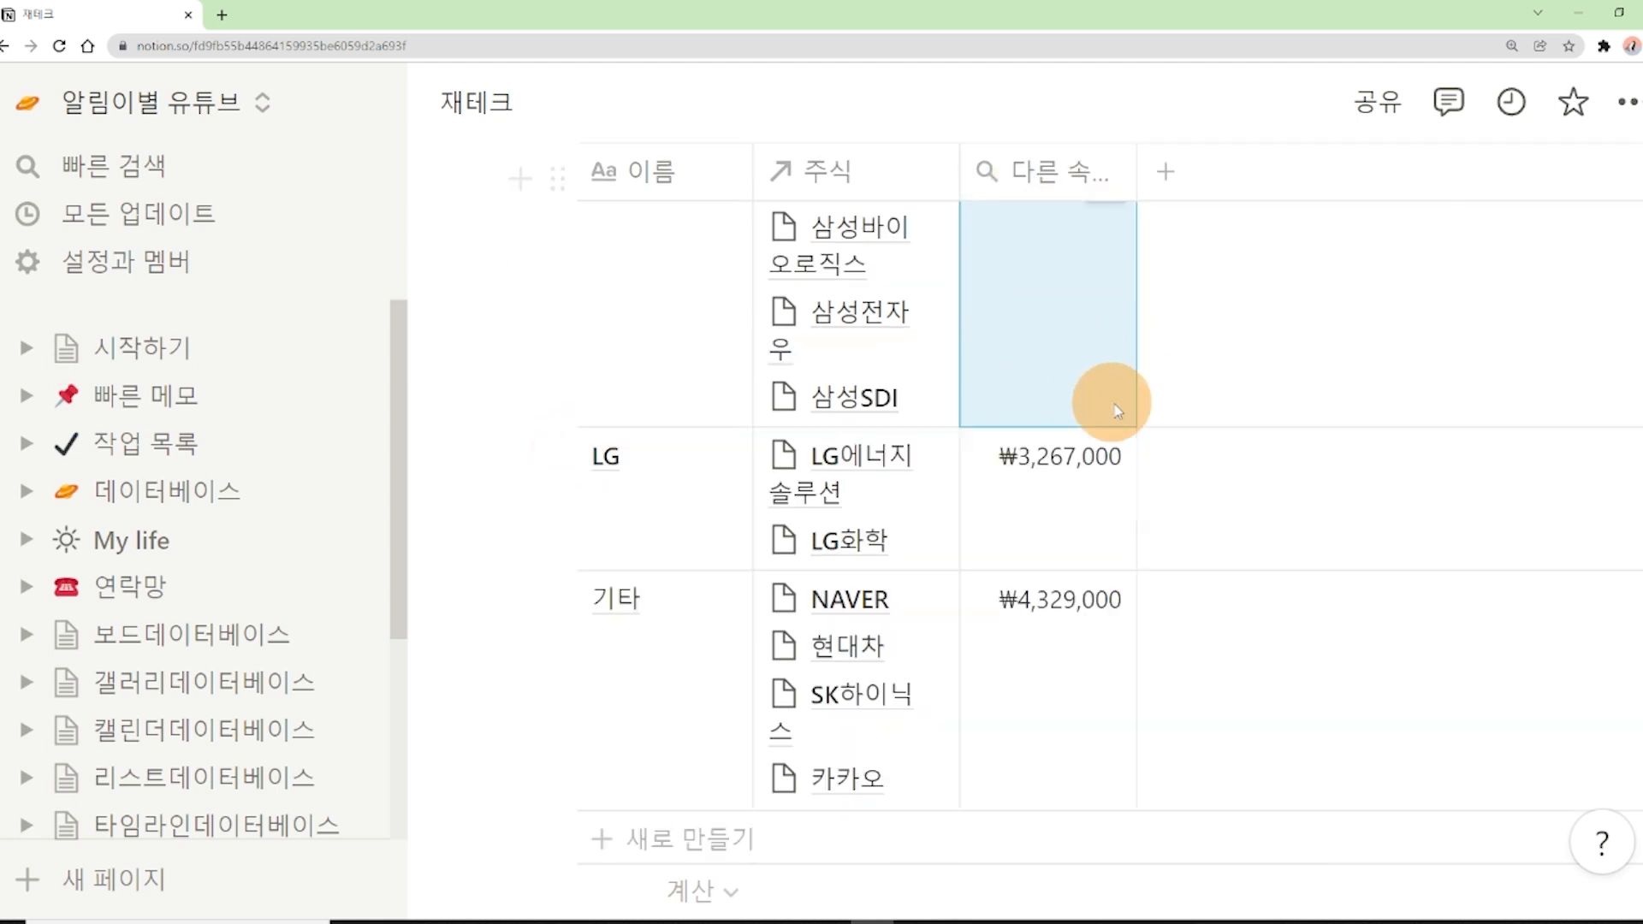
pyautogui.scroll(-1, 1117, 411)
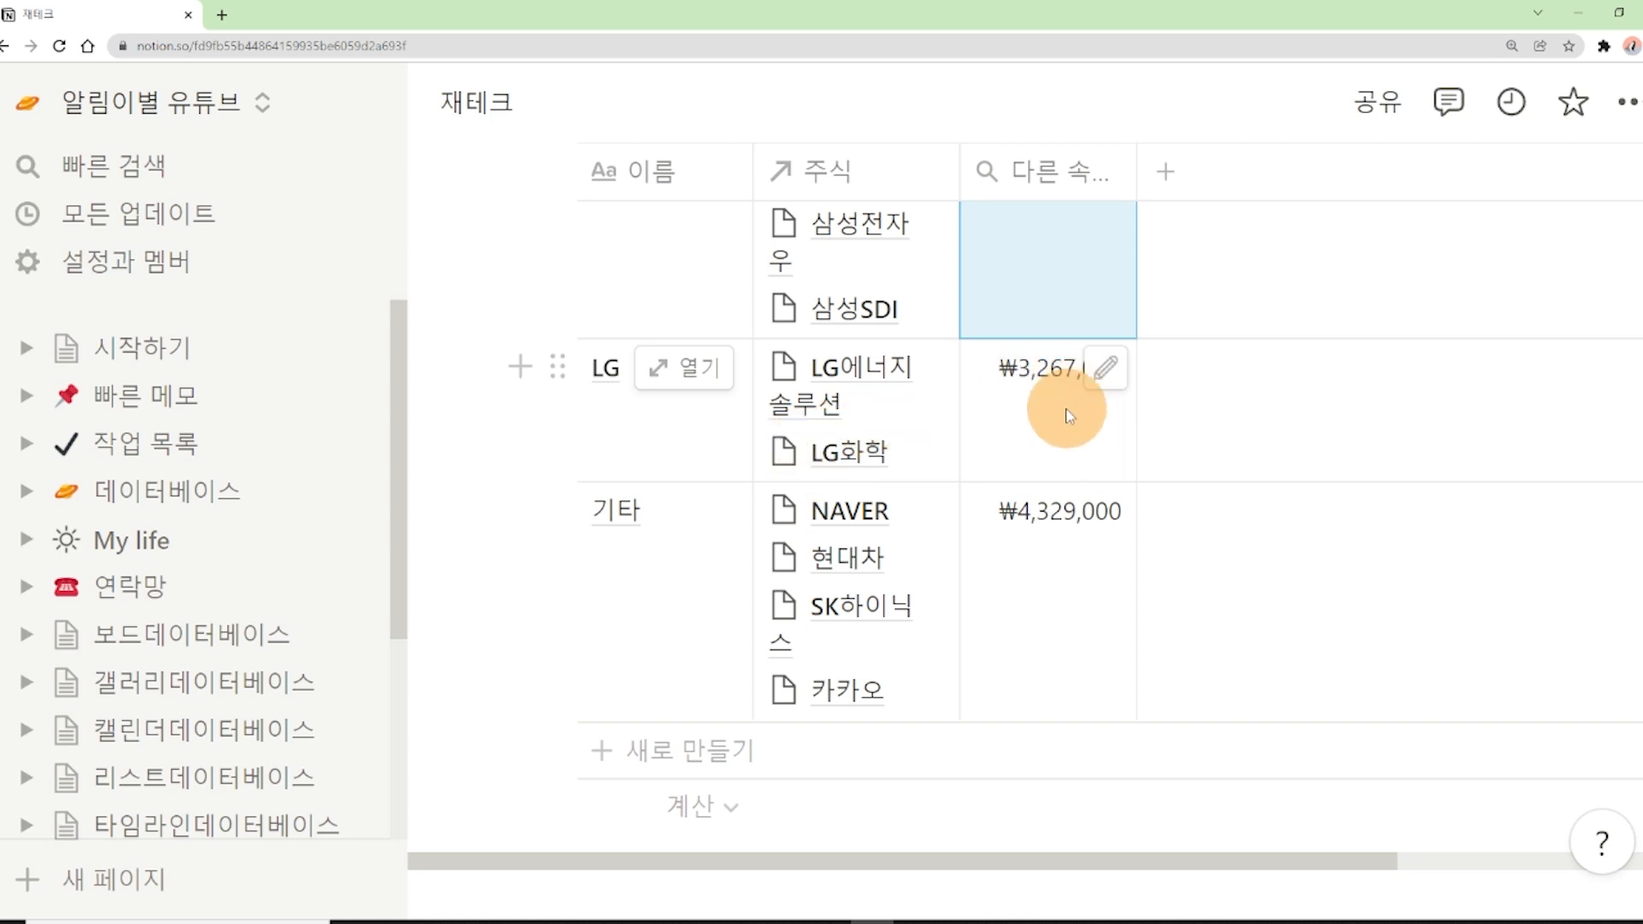
# Step: Change the calculation of the 다른 속성 가져오기 rollup to 평균
pyautogui.hotkey('ctrl', '-')
pyautogui.hotkey('ctrl', '-')
pyautogui.scroll(3, 1070, 582)
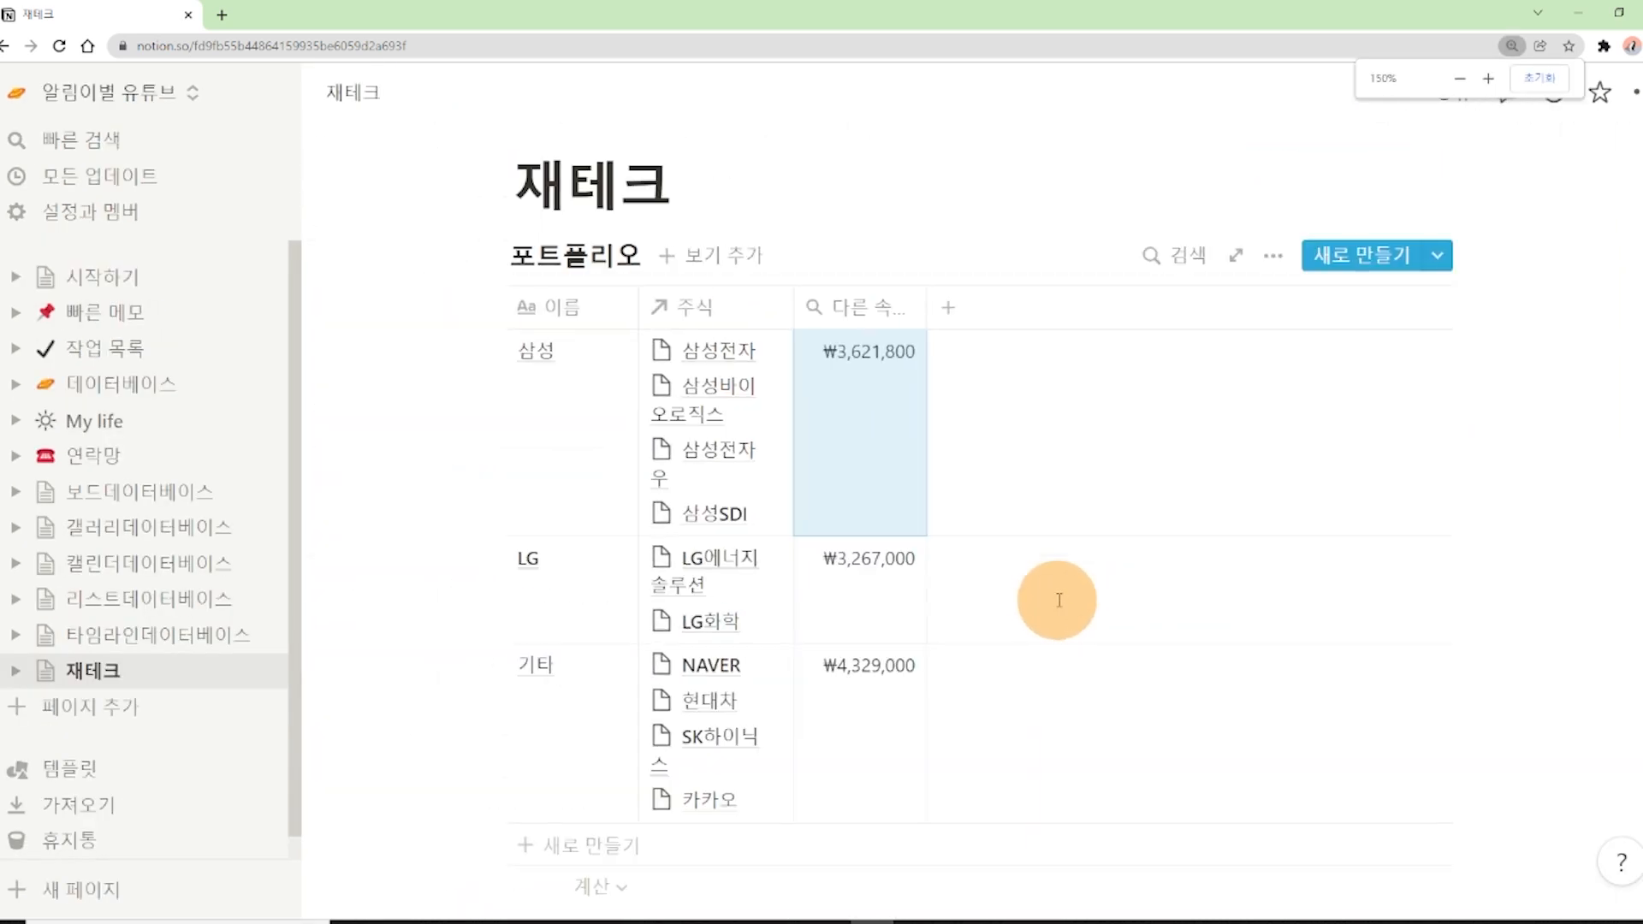
pyautogui.click(912, 352)
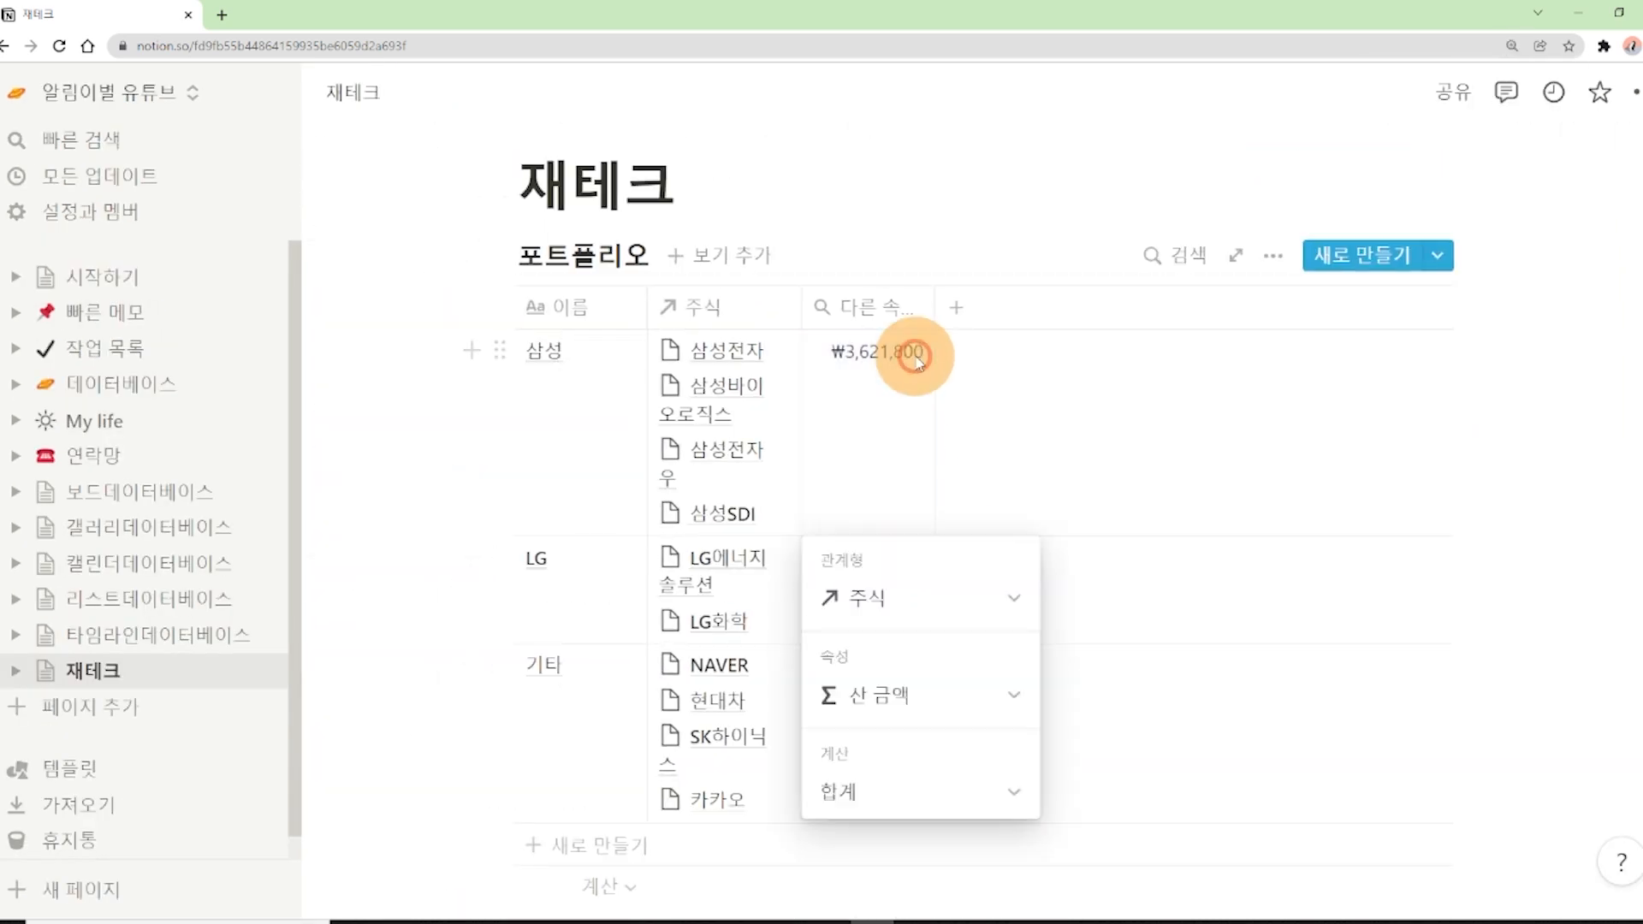
pyautogui.click(916, 792)
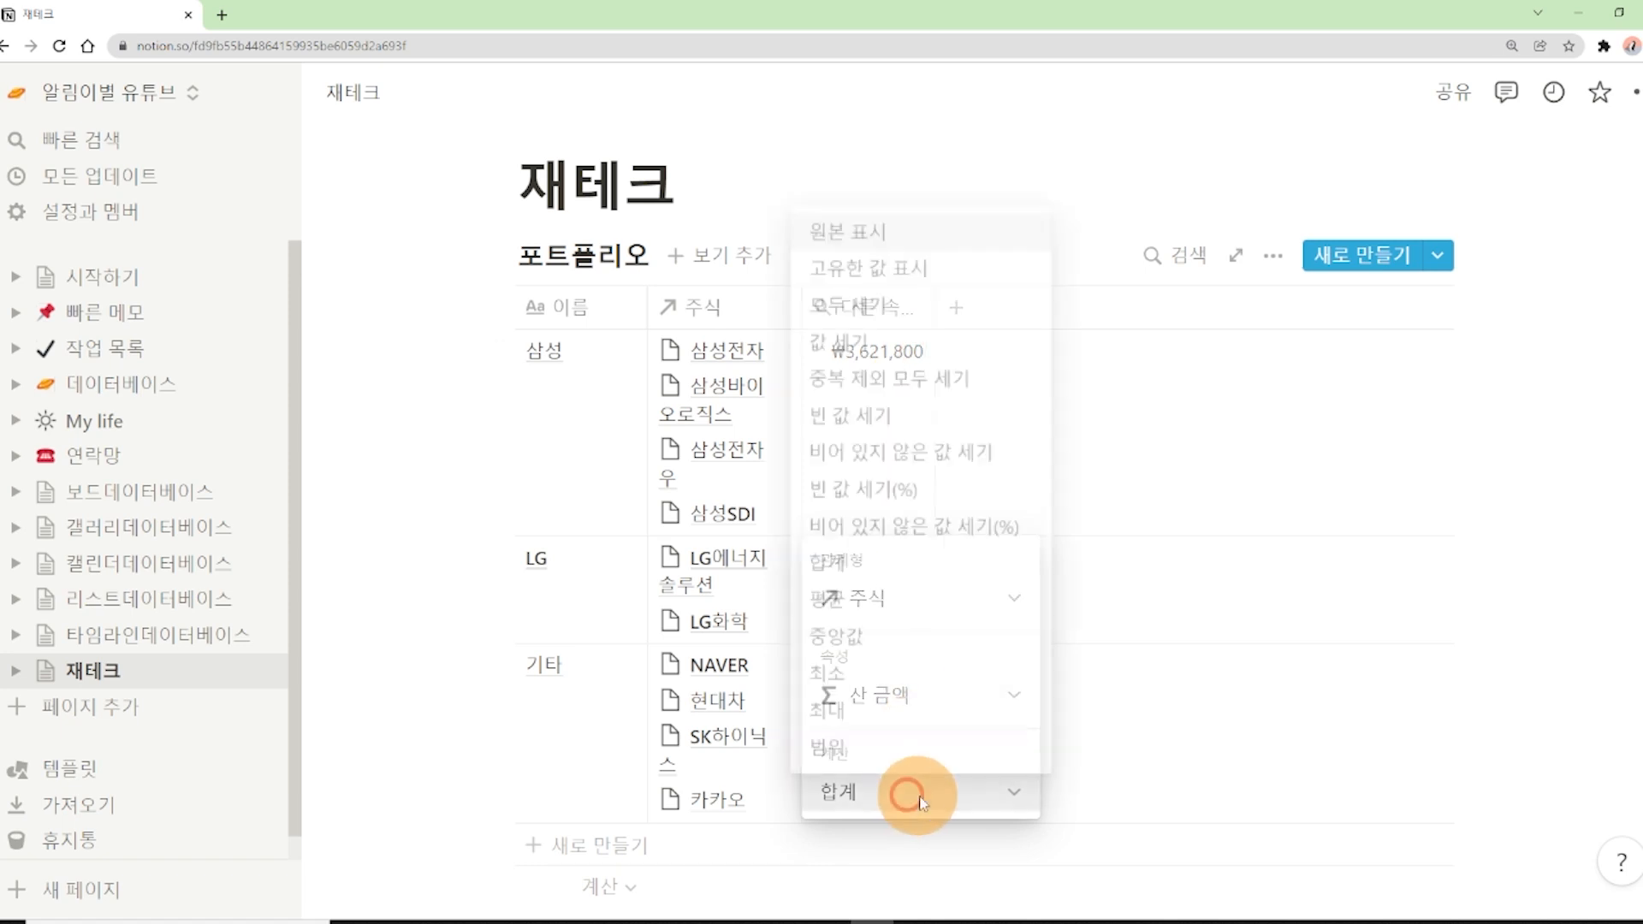
pyautogui.click(866, 598)
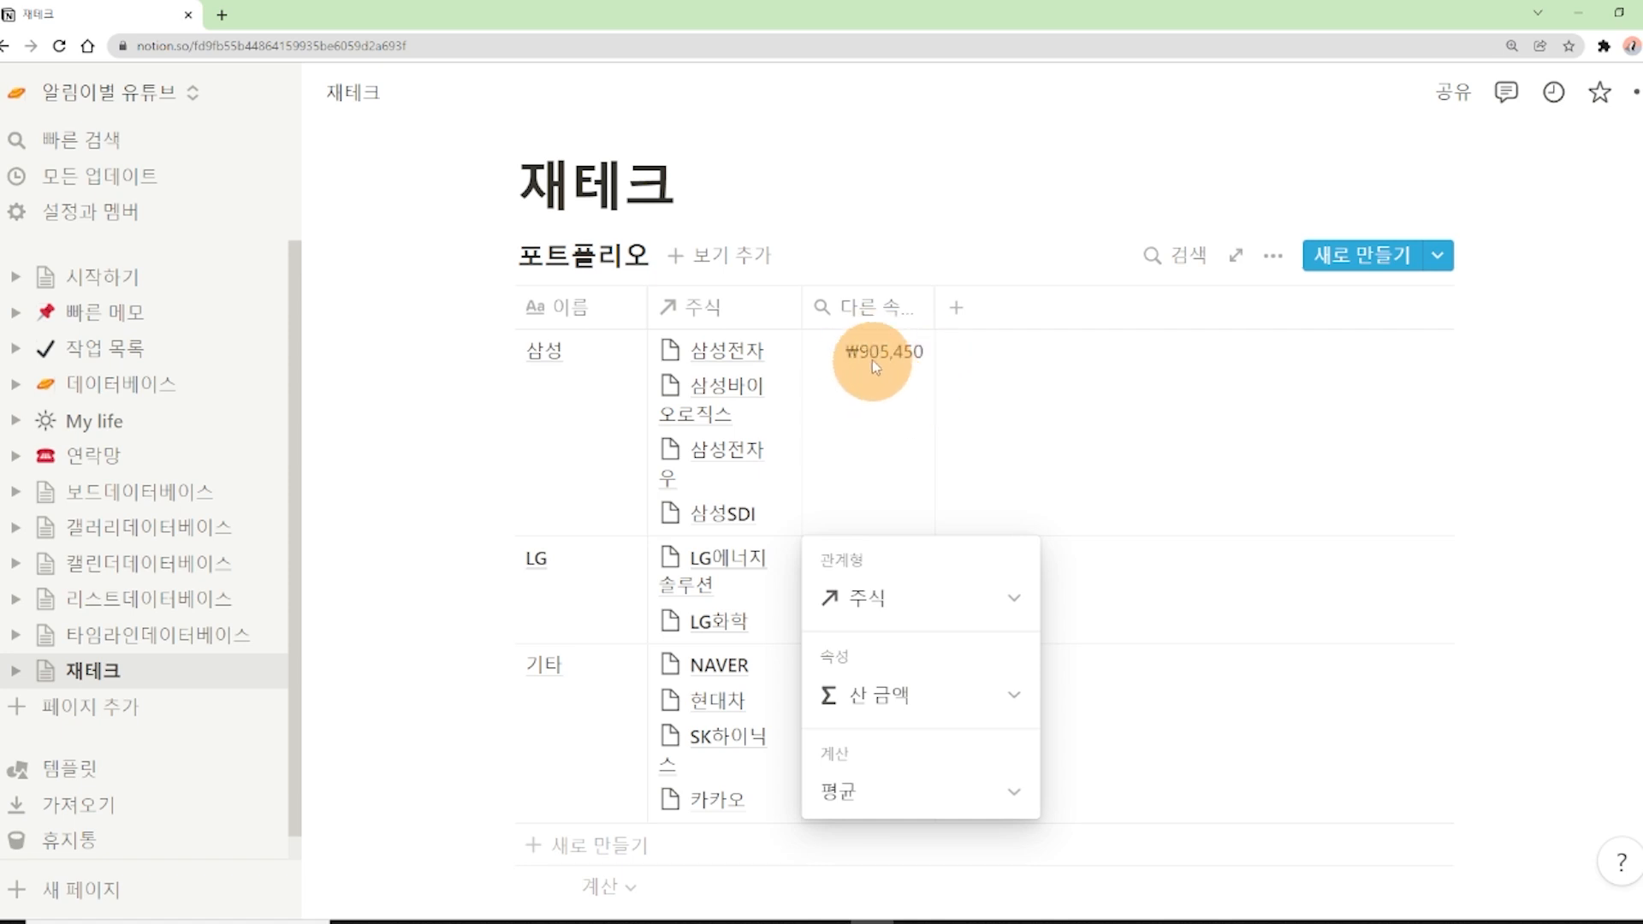
# Step: Switch the calculation of the 다른 속성 가져오기 rollup to 모두 세기
pyautogui.click(900, 795)
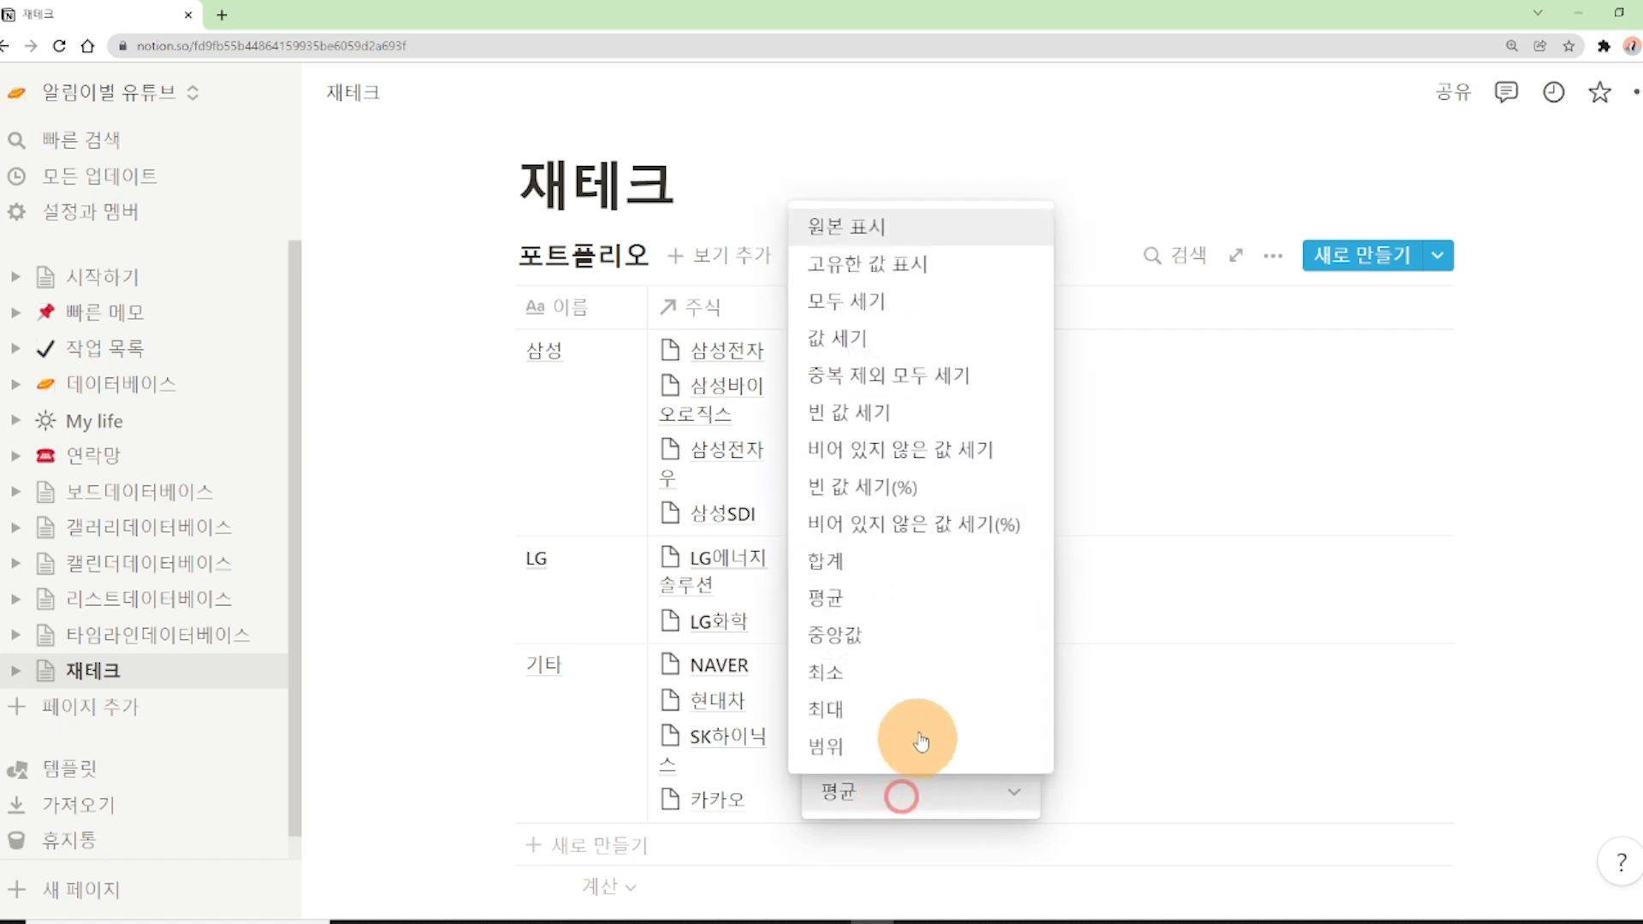
pyautogui.moveTo(909, 676)
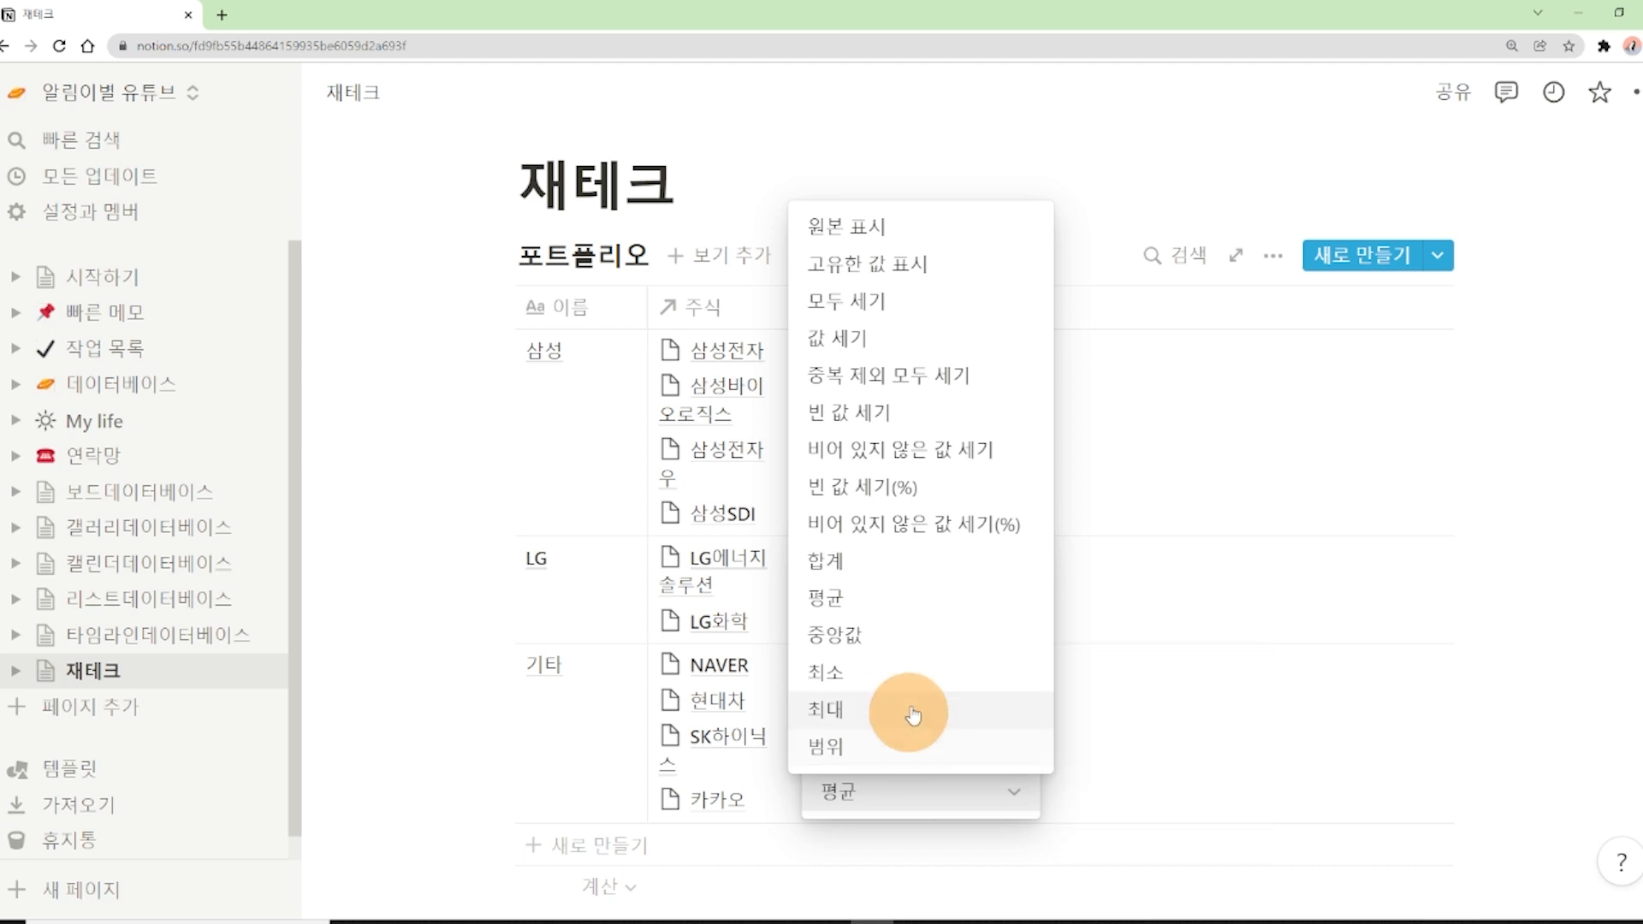
pyautogui.click(939, 313)
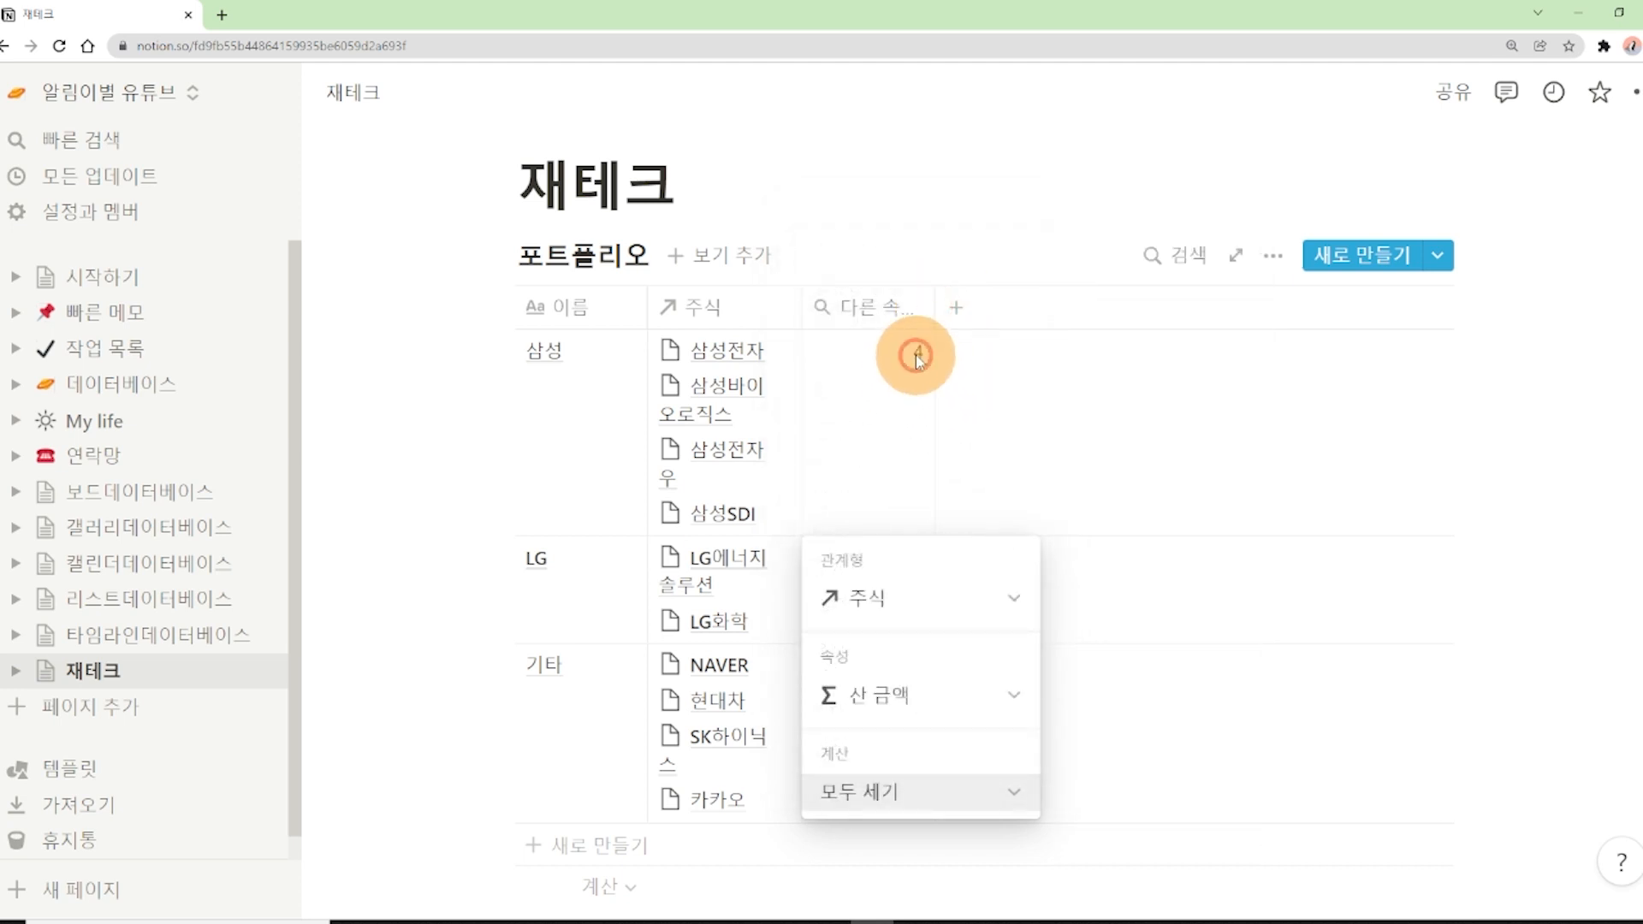
pyautogui.click(915, 357)
# Step: Set the calculation of the 다른 속성 가져오기 rollup back to 합계 and close its settings
pyautogui.click(914, 356)
pyautogui.click(919, 782)
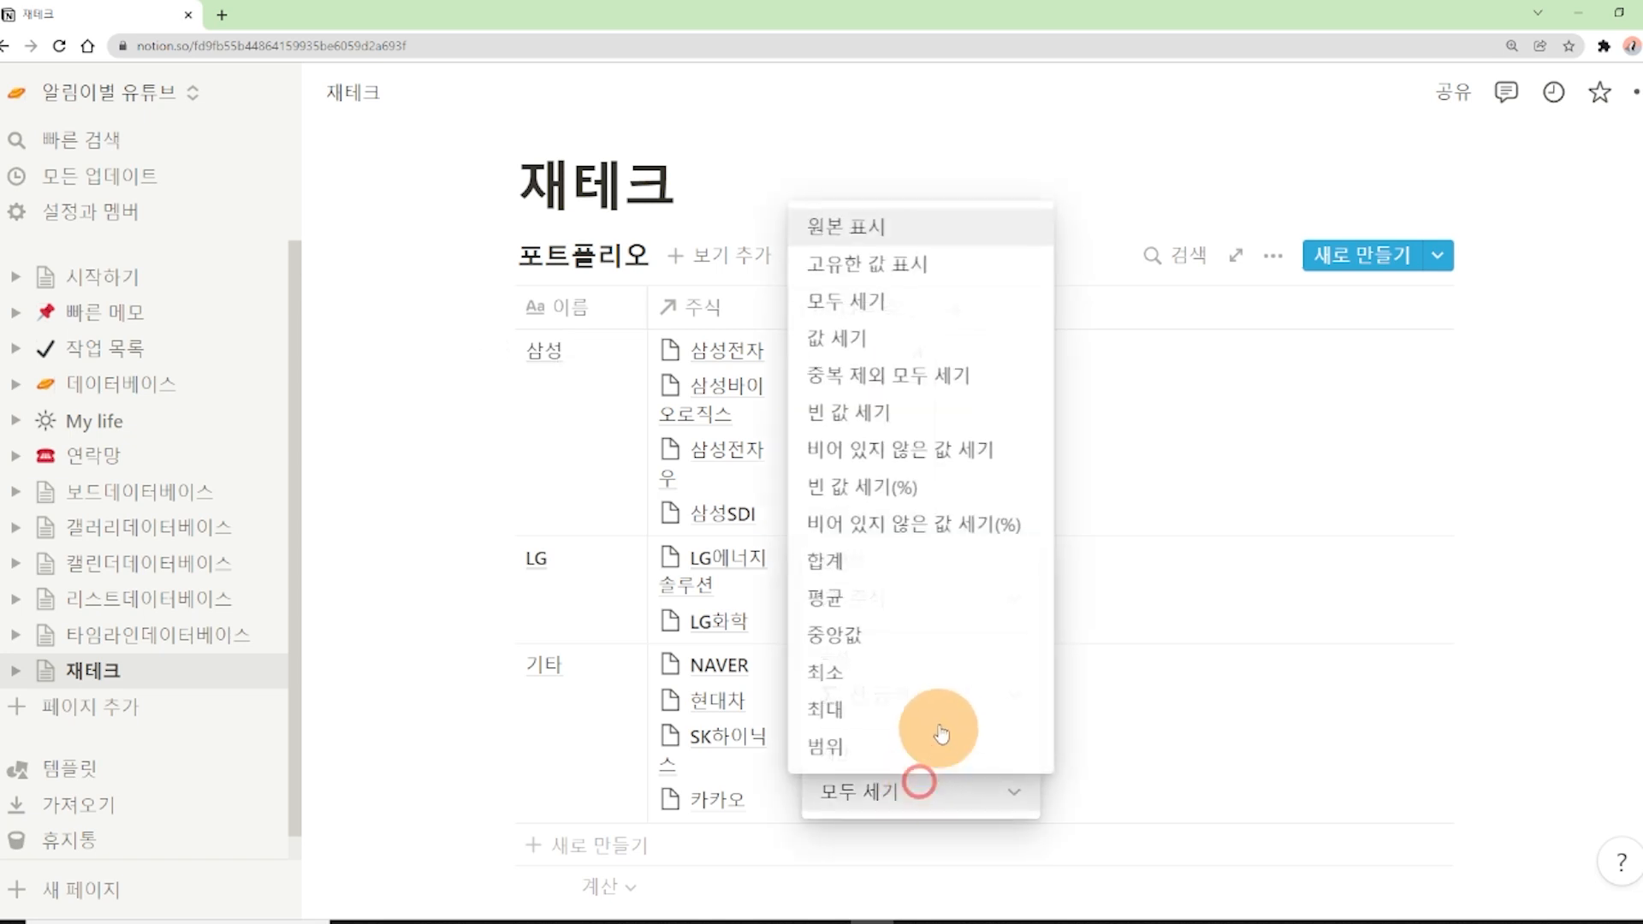
pyautogui.click(916, 563)
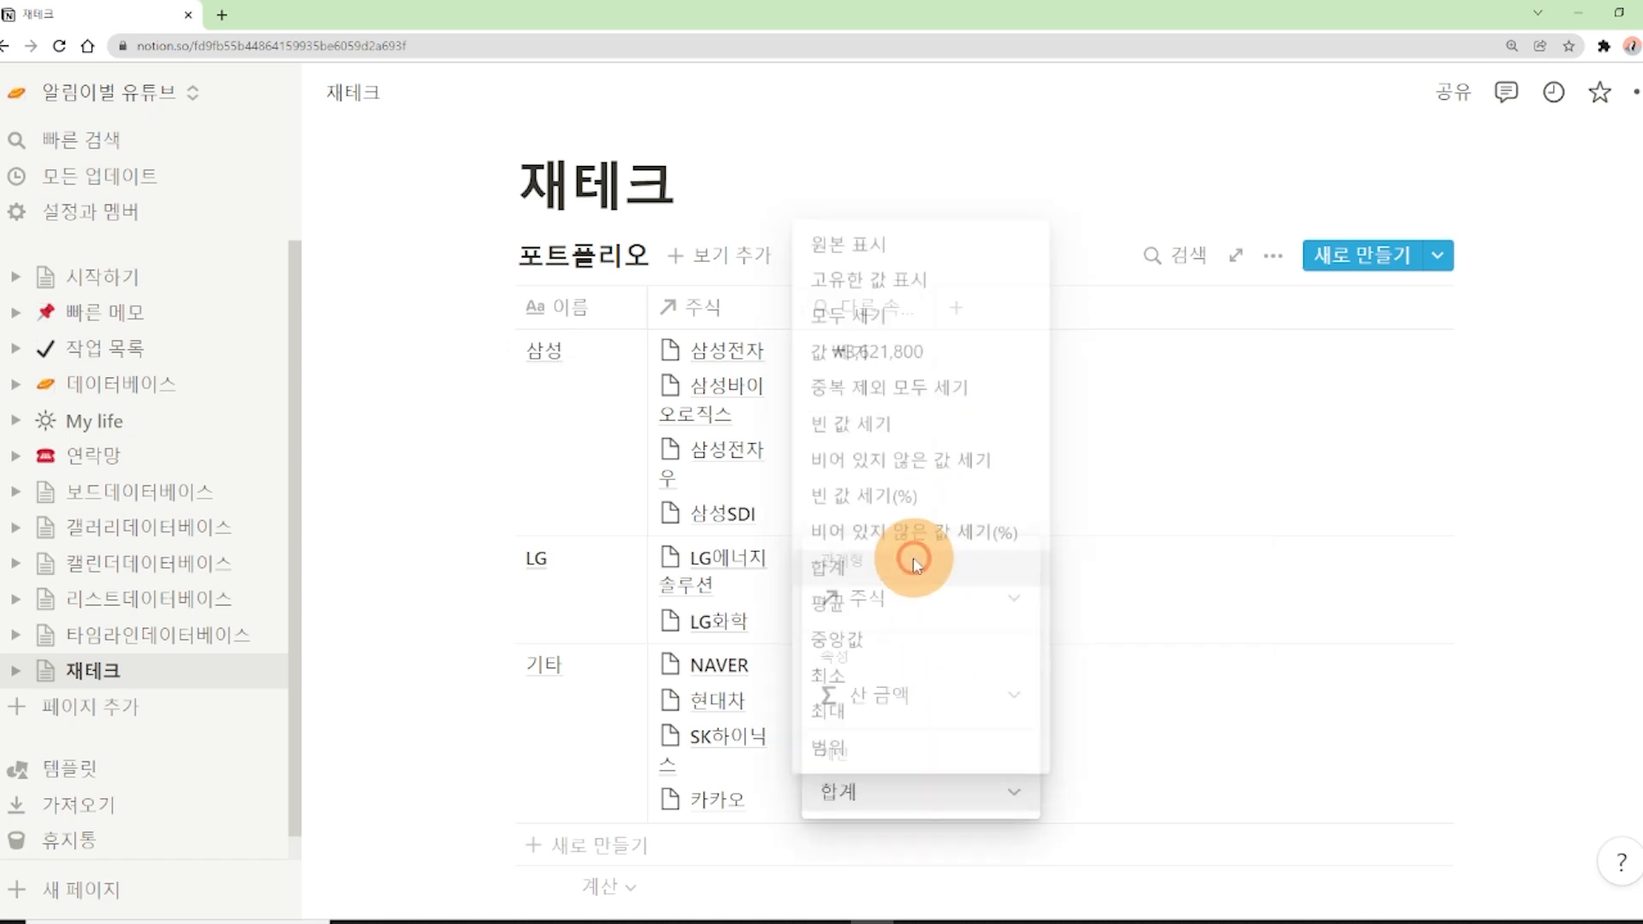
pyautogui.click(417, 482)
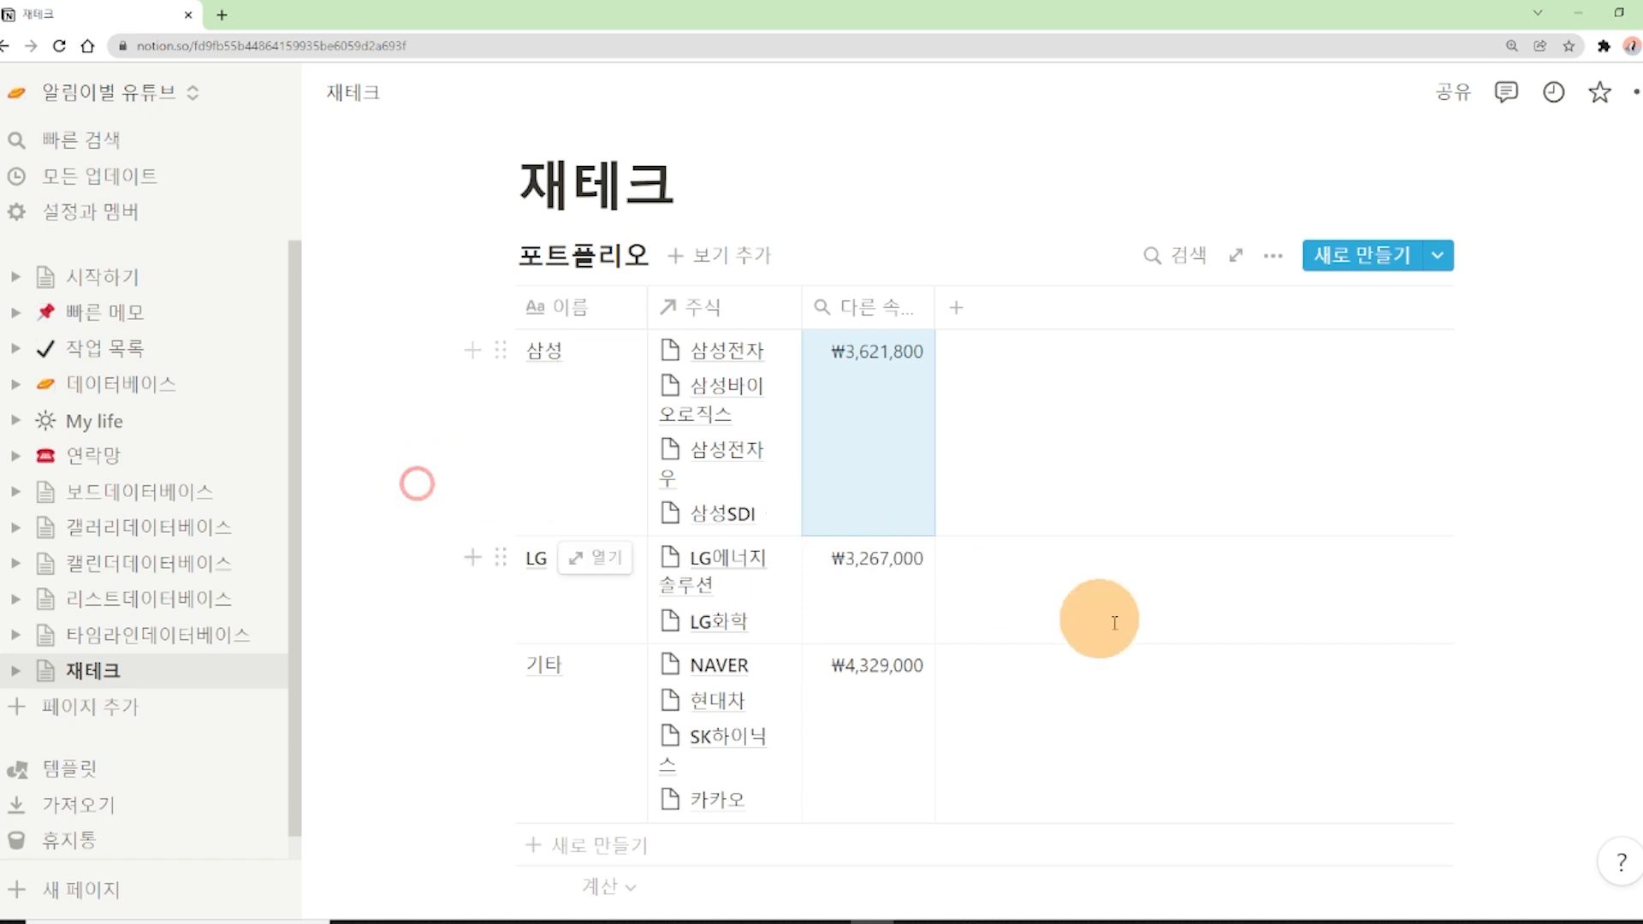
pyautogui.scroll(-4, 848, 679)
pyautogui.moveTo(635, 646); pyautogui.dragTo(520, 644)
pyautogui.click(724, 661)
pyautogui.scroll(2, 804, 719)
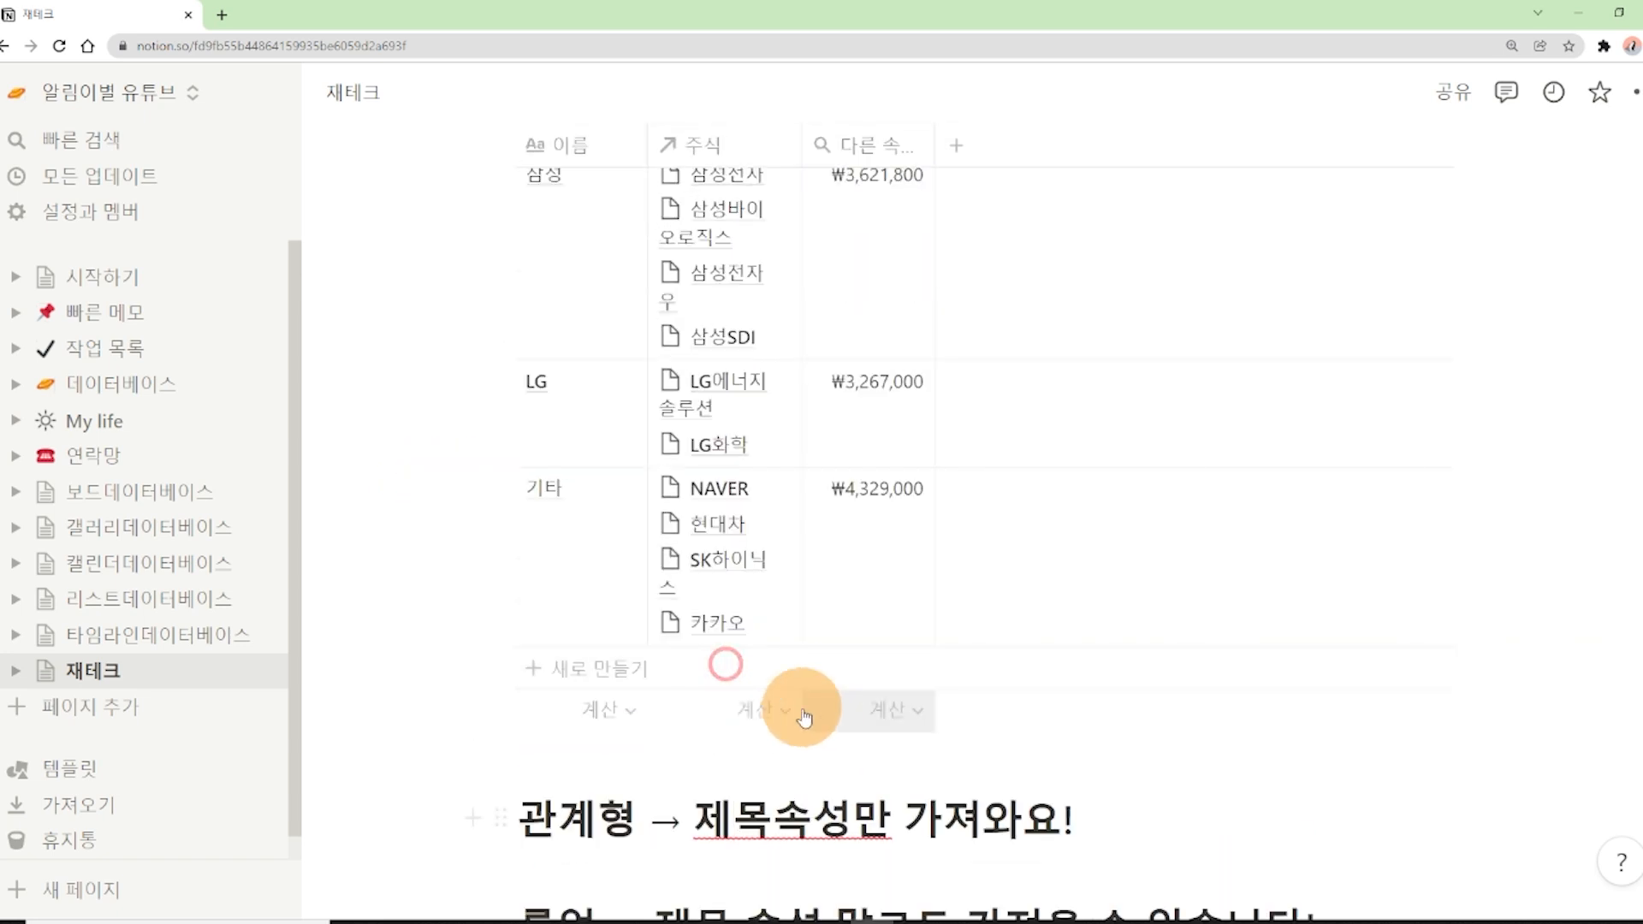
# Step: Compare the 포트폴리오 rows and their rollup amounts with the 주식 table and the 관계형 and 롤업 notes between them
pyautogui.scroll(-2, 595, 416)
pyautogui.scroll(6, 599, 428)
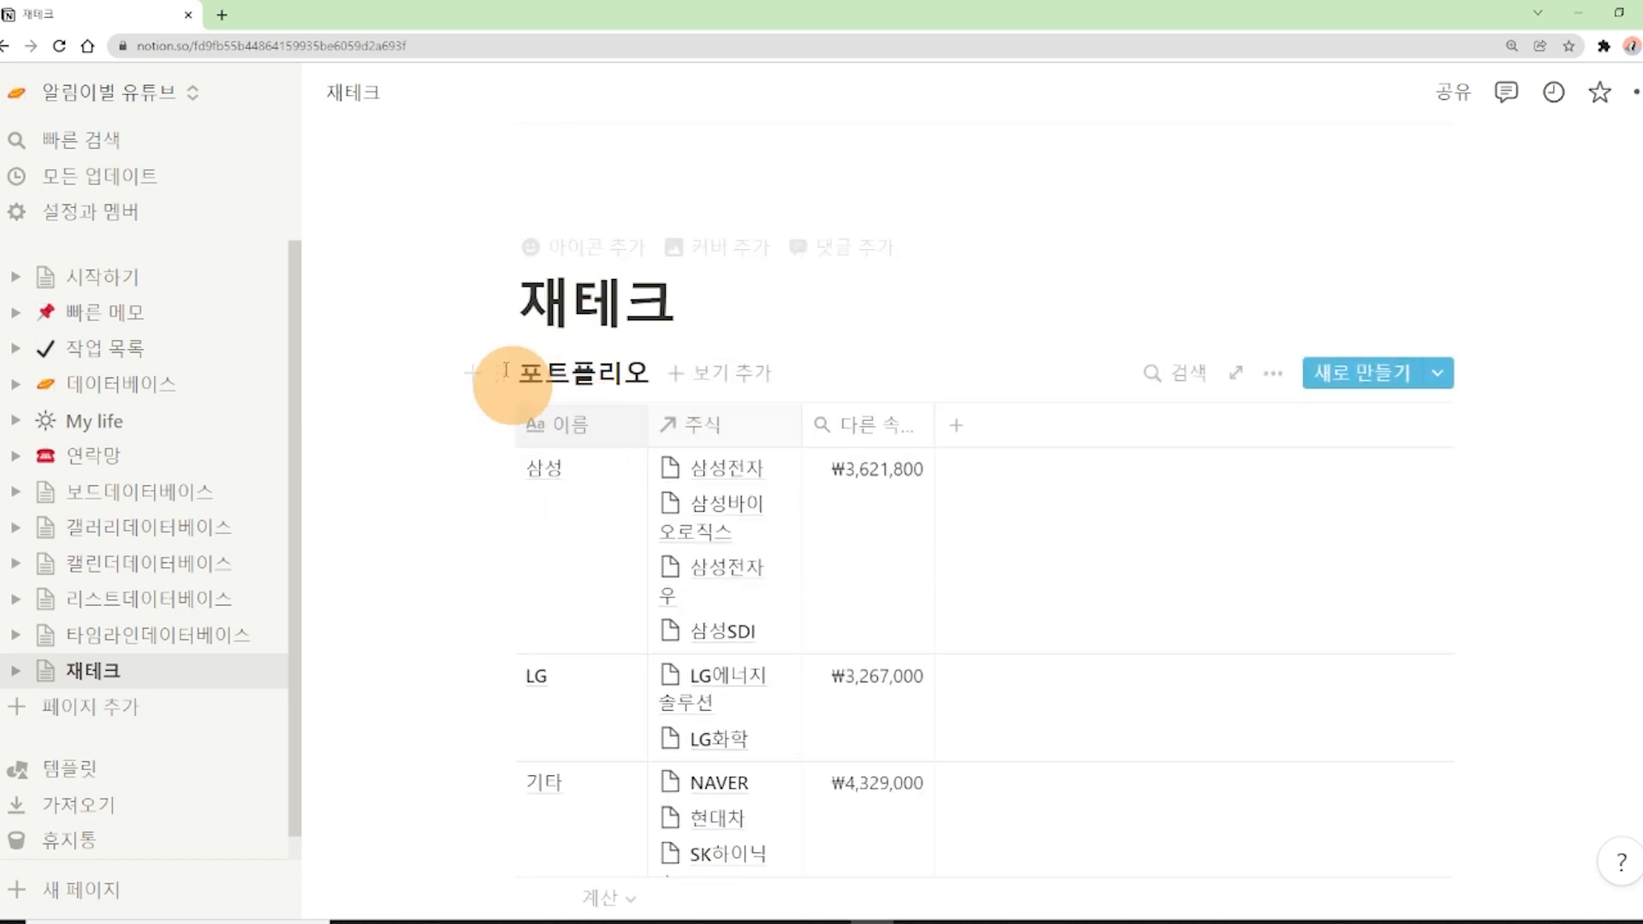
pyautogui.scroll(-9, 800, 568)
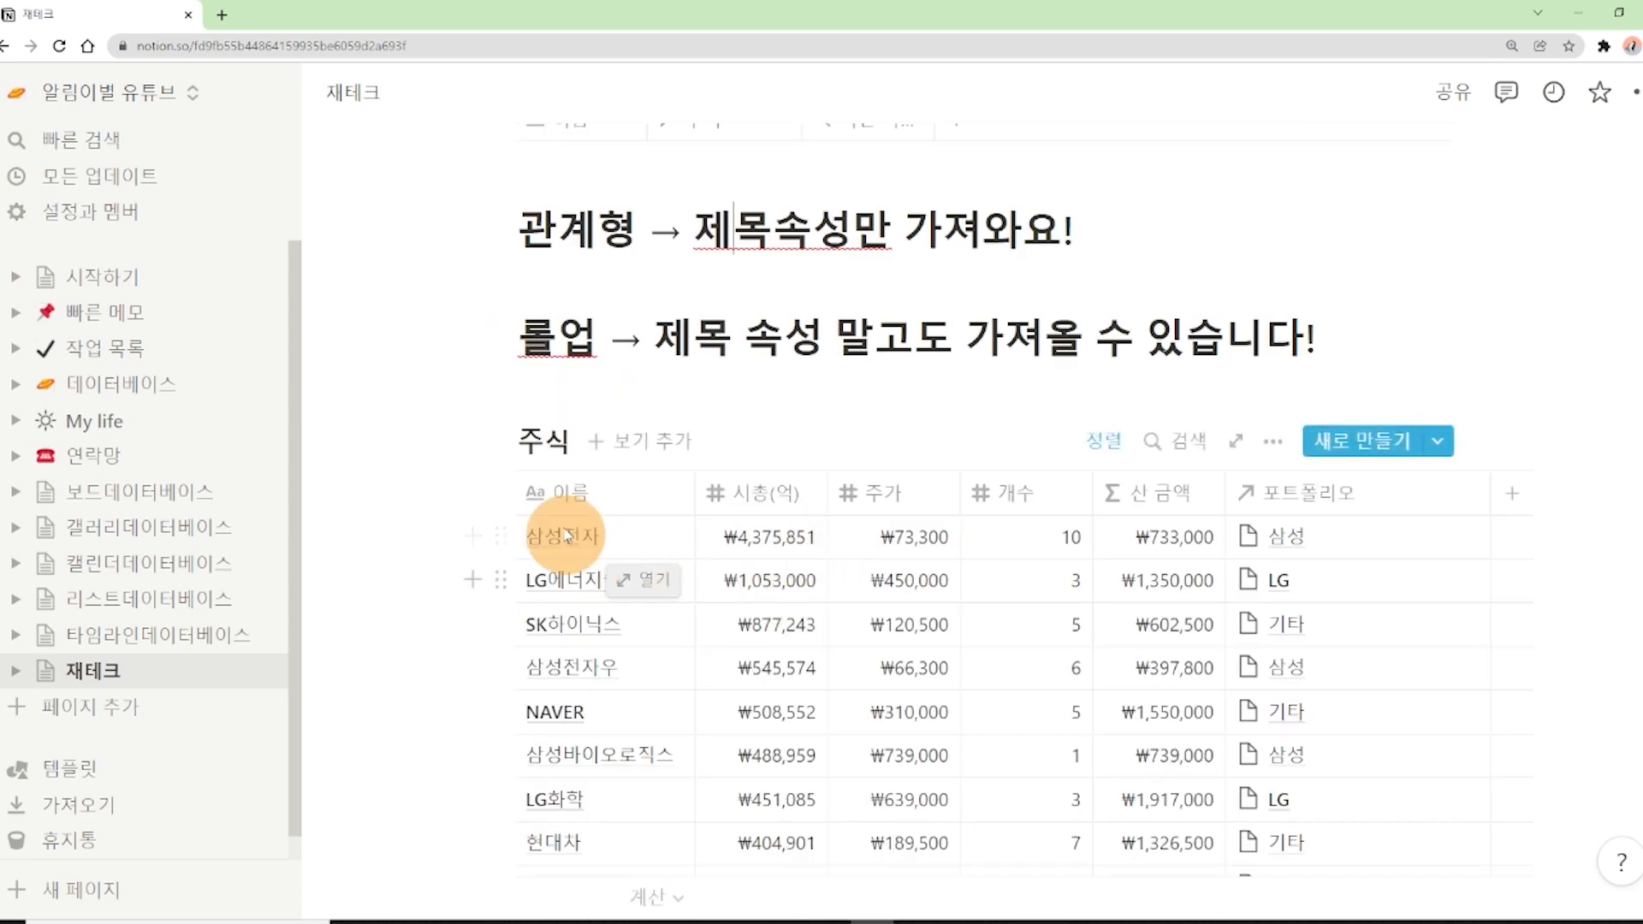
pyautogui.scroll(3, 598, 542)
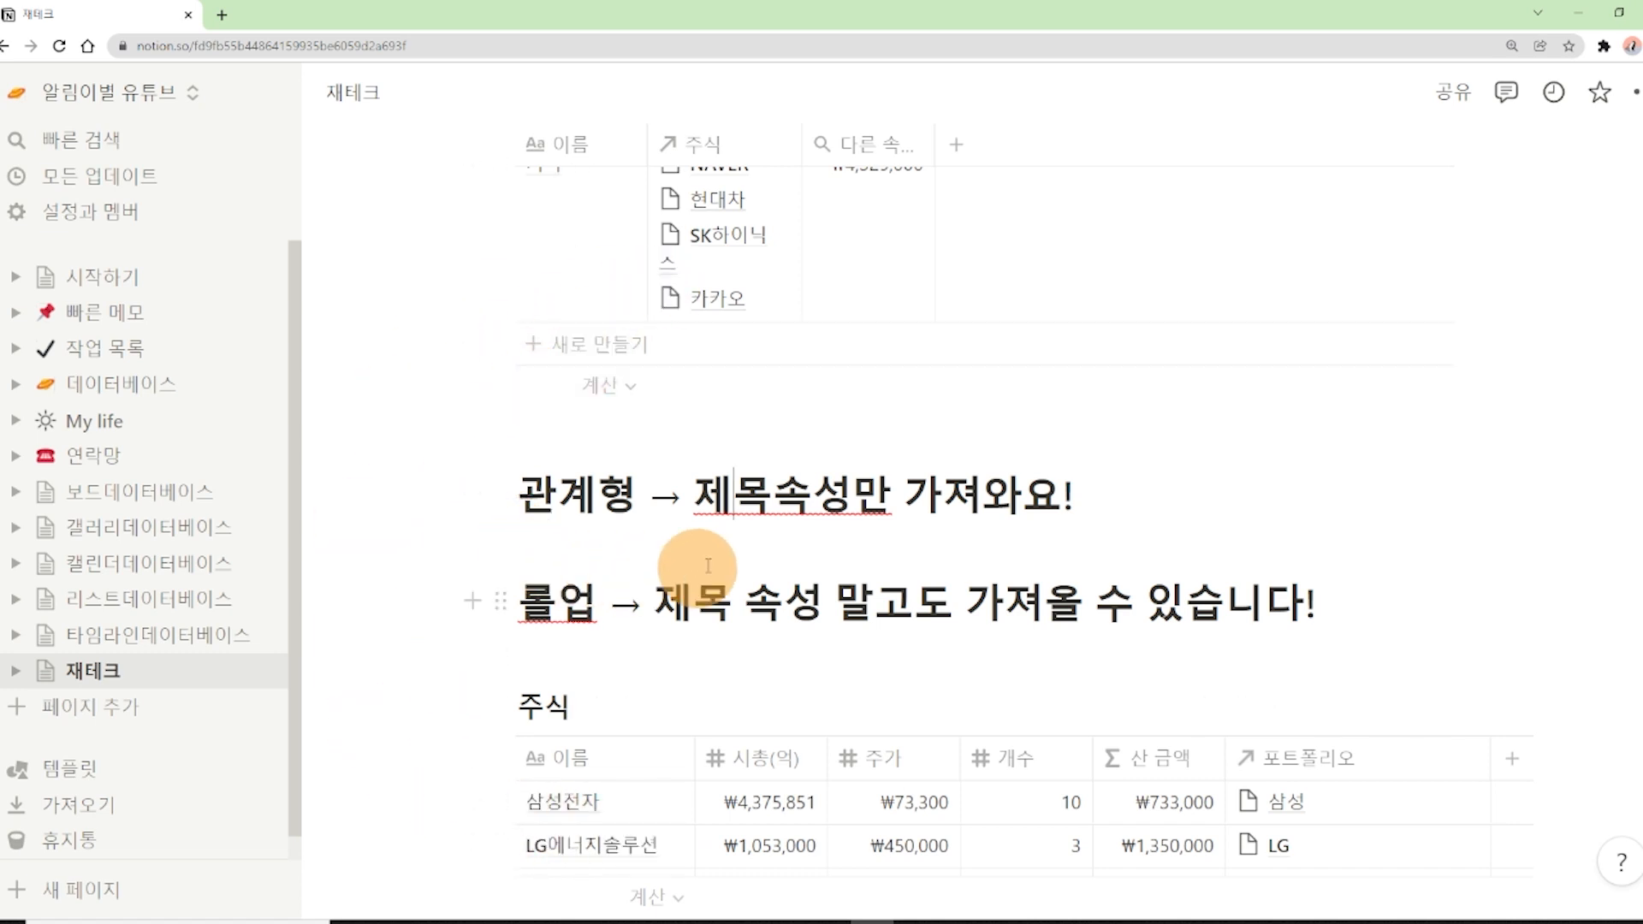
pyautogui.scroll(5, 796, 539)
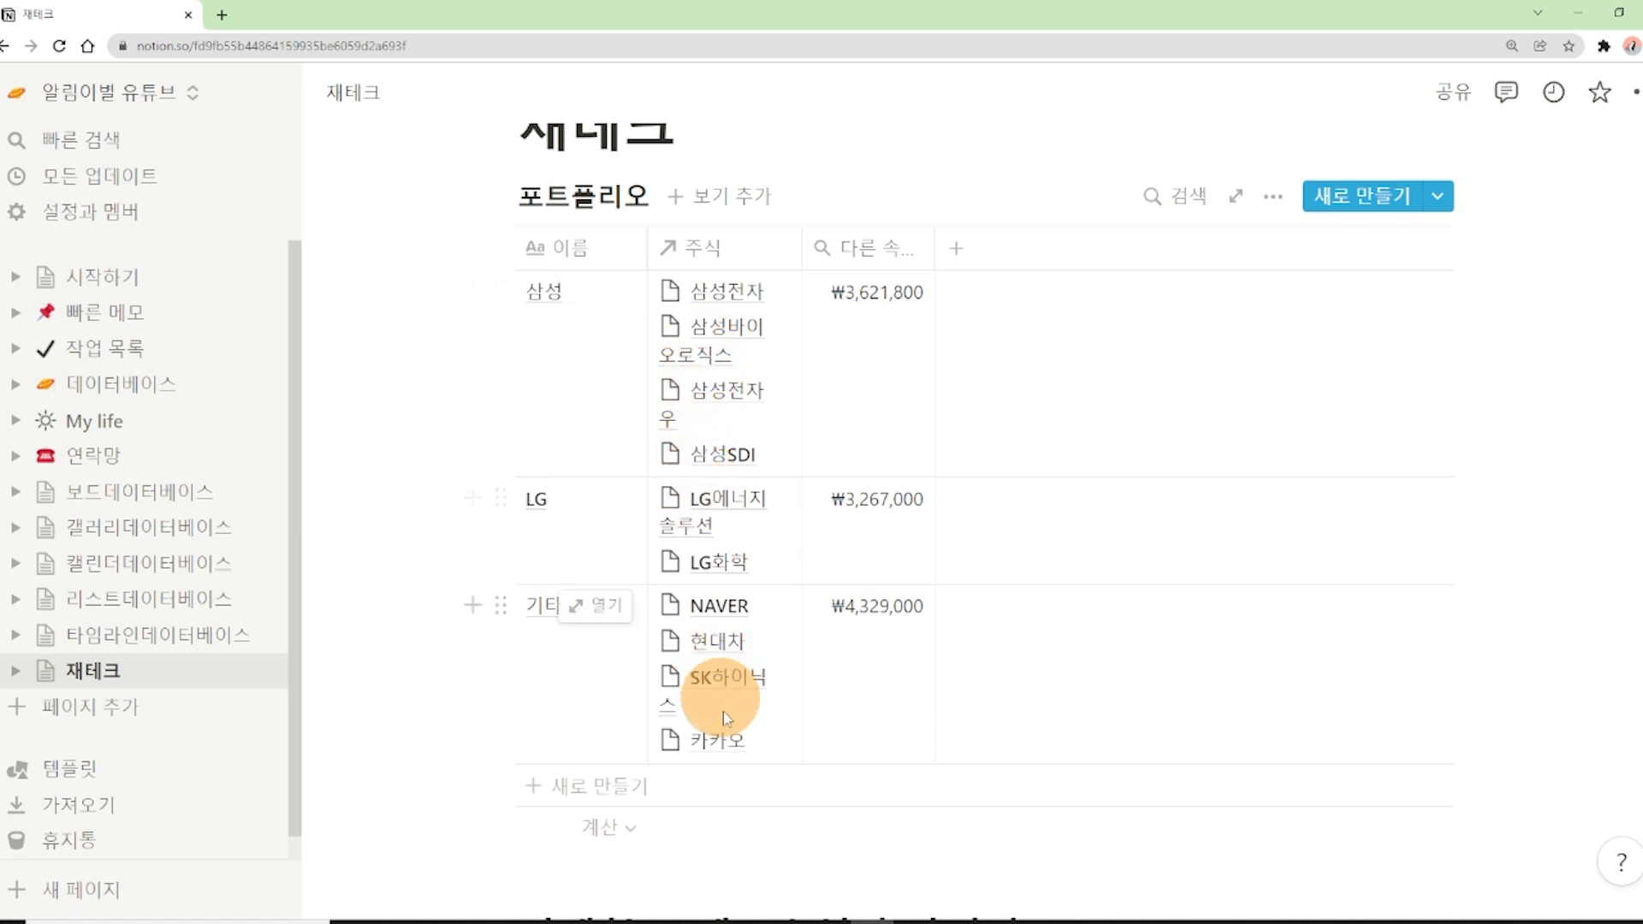
pyautogui.scroll(-10, 716, 681)
pyautogui.scroll(-2, 1258, 751)
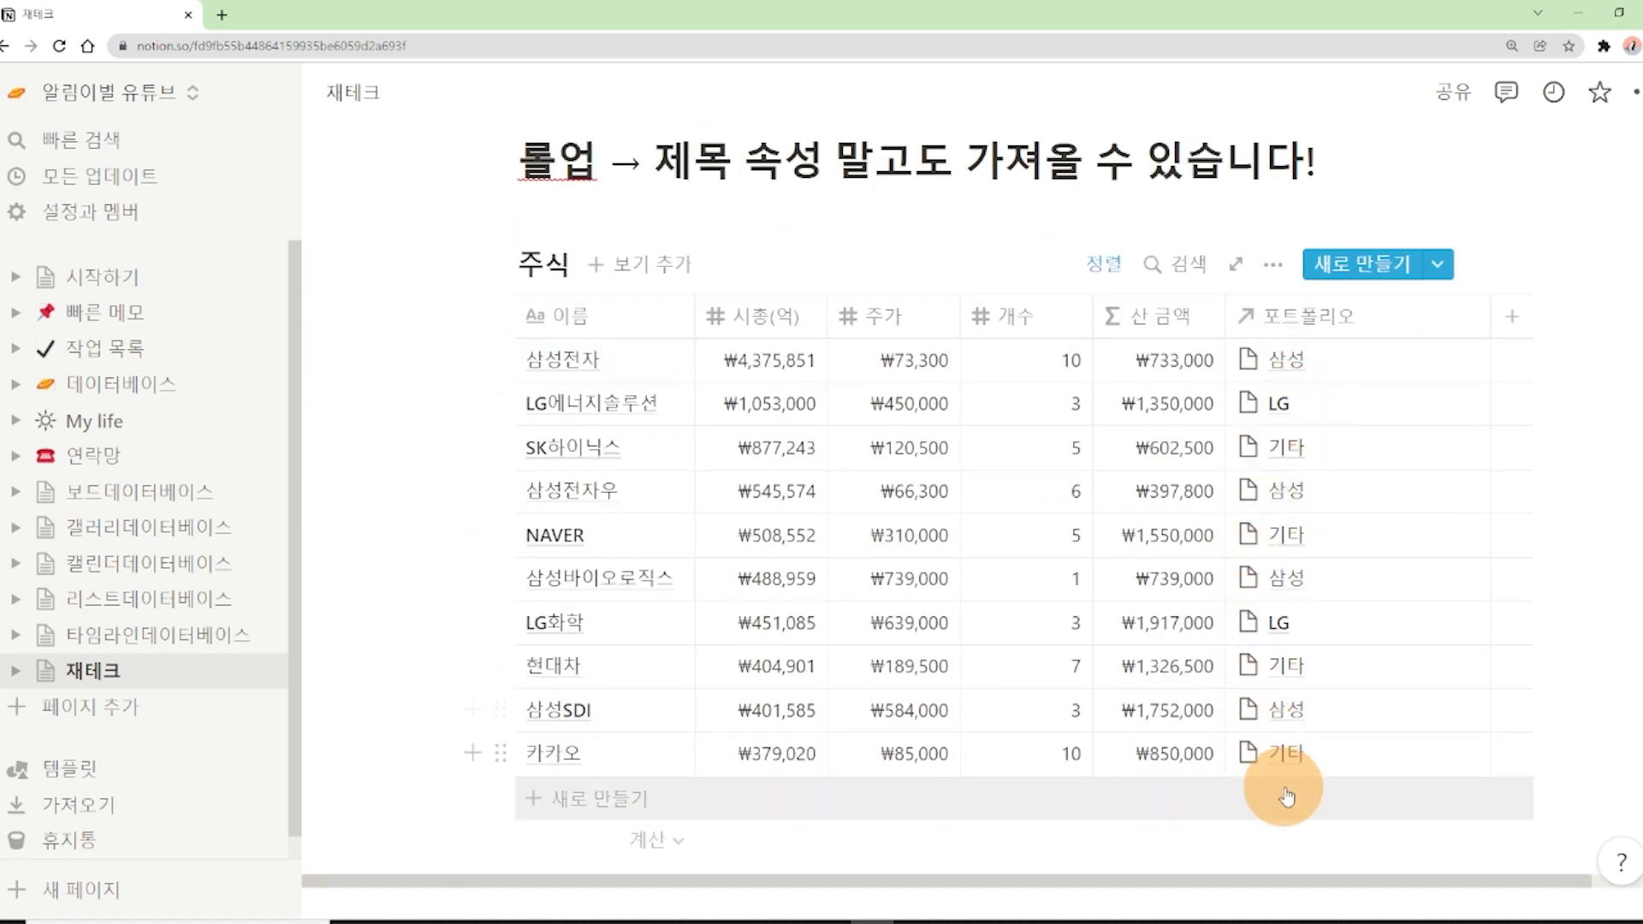
pyautogui.scroll(3, 1301, 750)
pyautogui.scroll(8, 1305, 740)
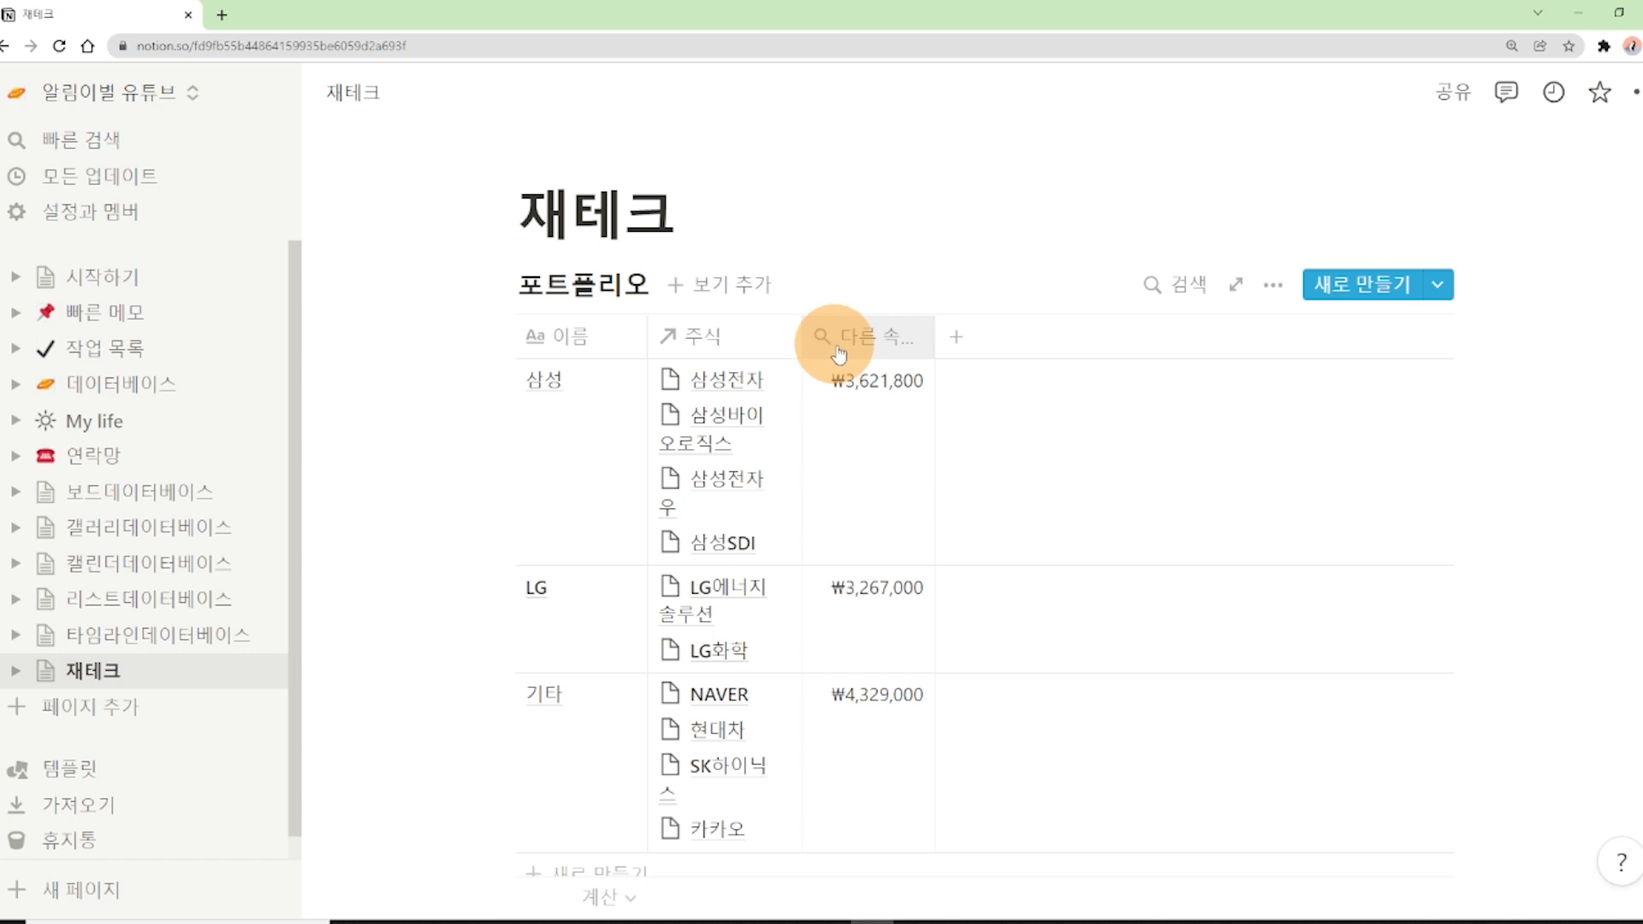
pyautogui.scroll(-4, 865, 397)
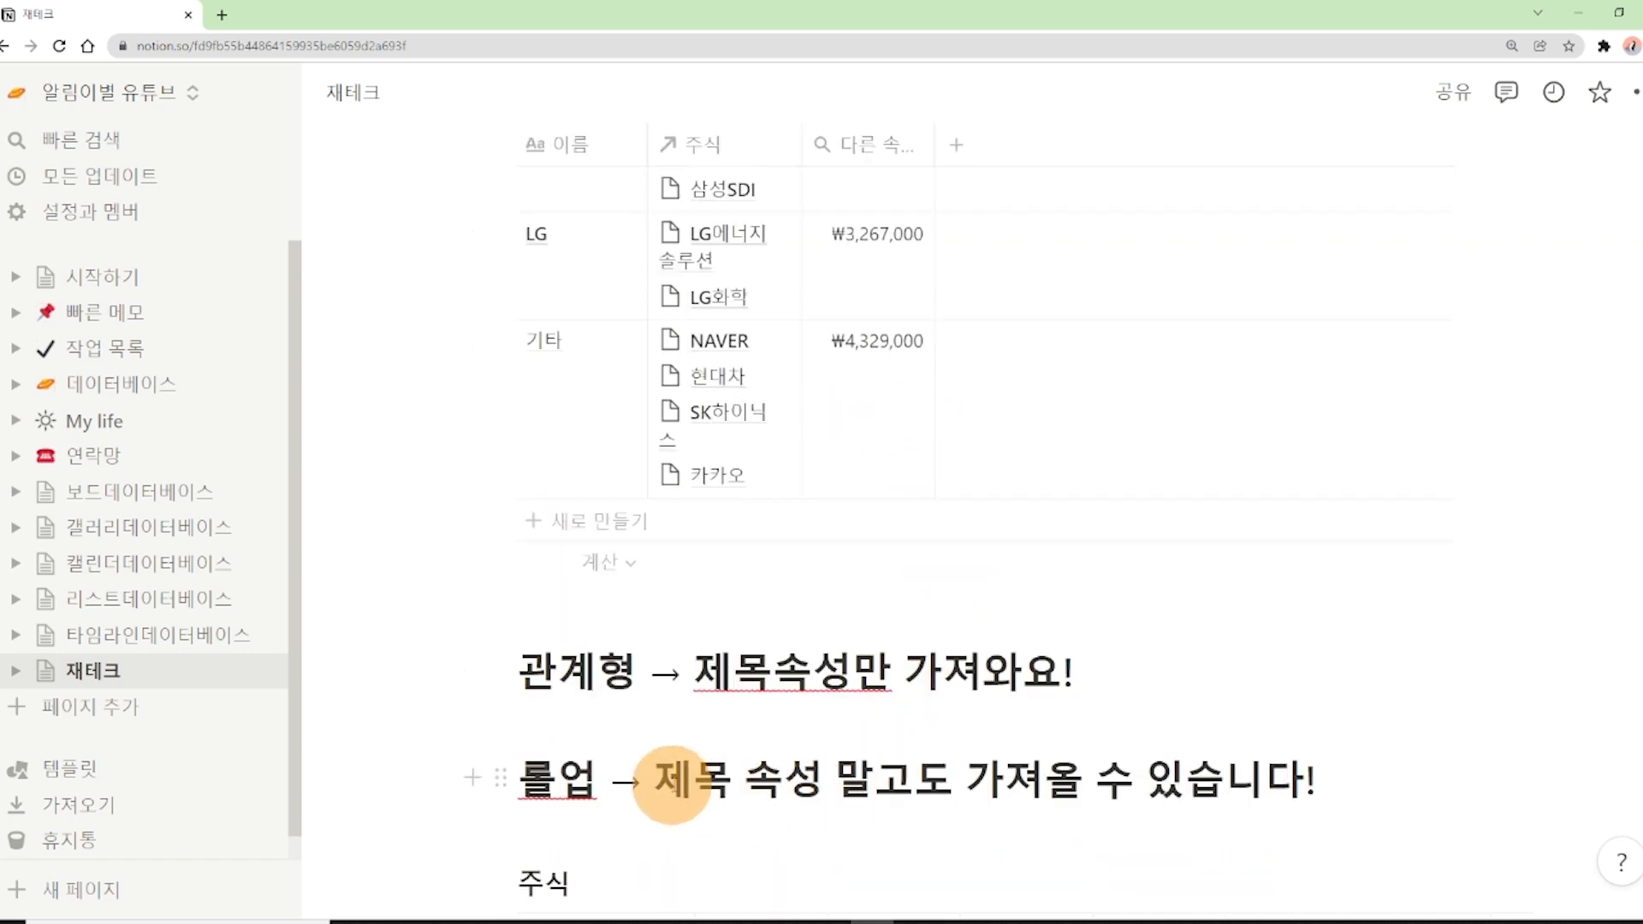
pyautogui.moveTo(672, 783); pyautogui.dragTo(1118, 779)
# Step: Reconfigure the 다른 속성 가져오기 rollup in 포트폴리오 with the 주식 relation, the 산 금액 property and the 합계 calculation
pyautogui.scroll(3, 1070, 753)
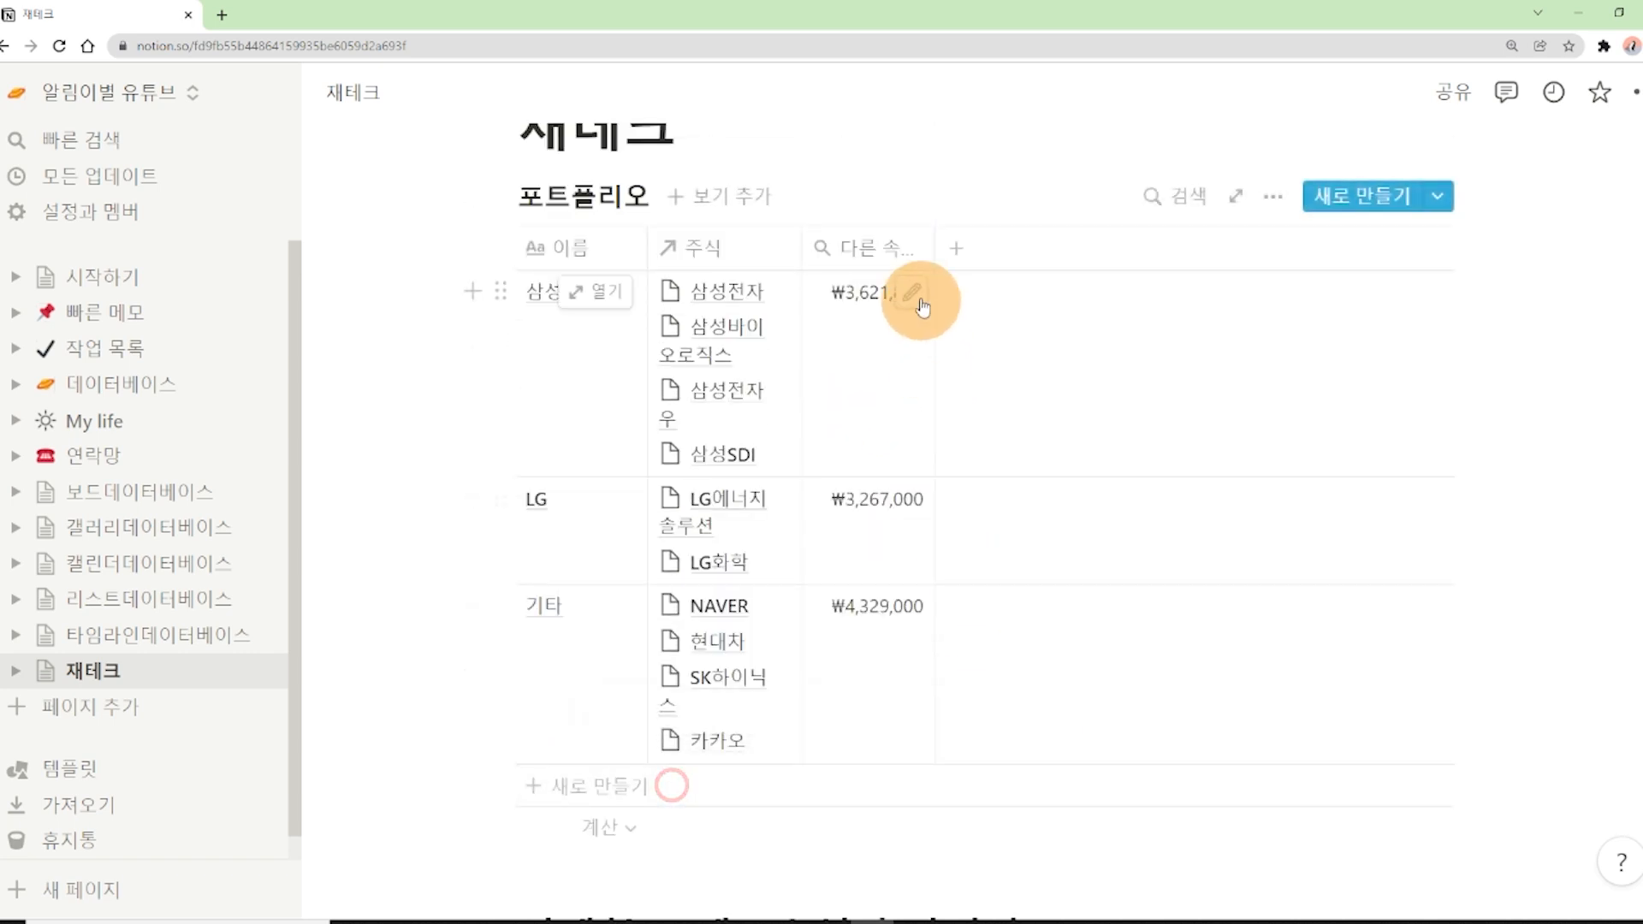
pyautogui.click(918, 299)
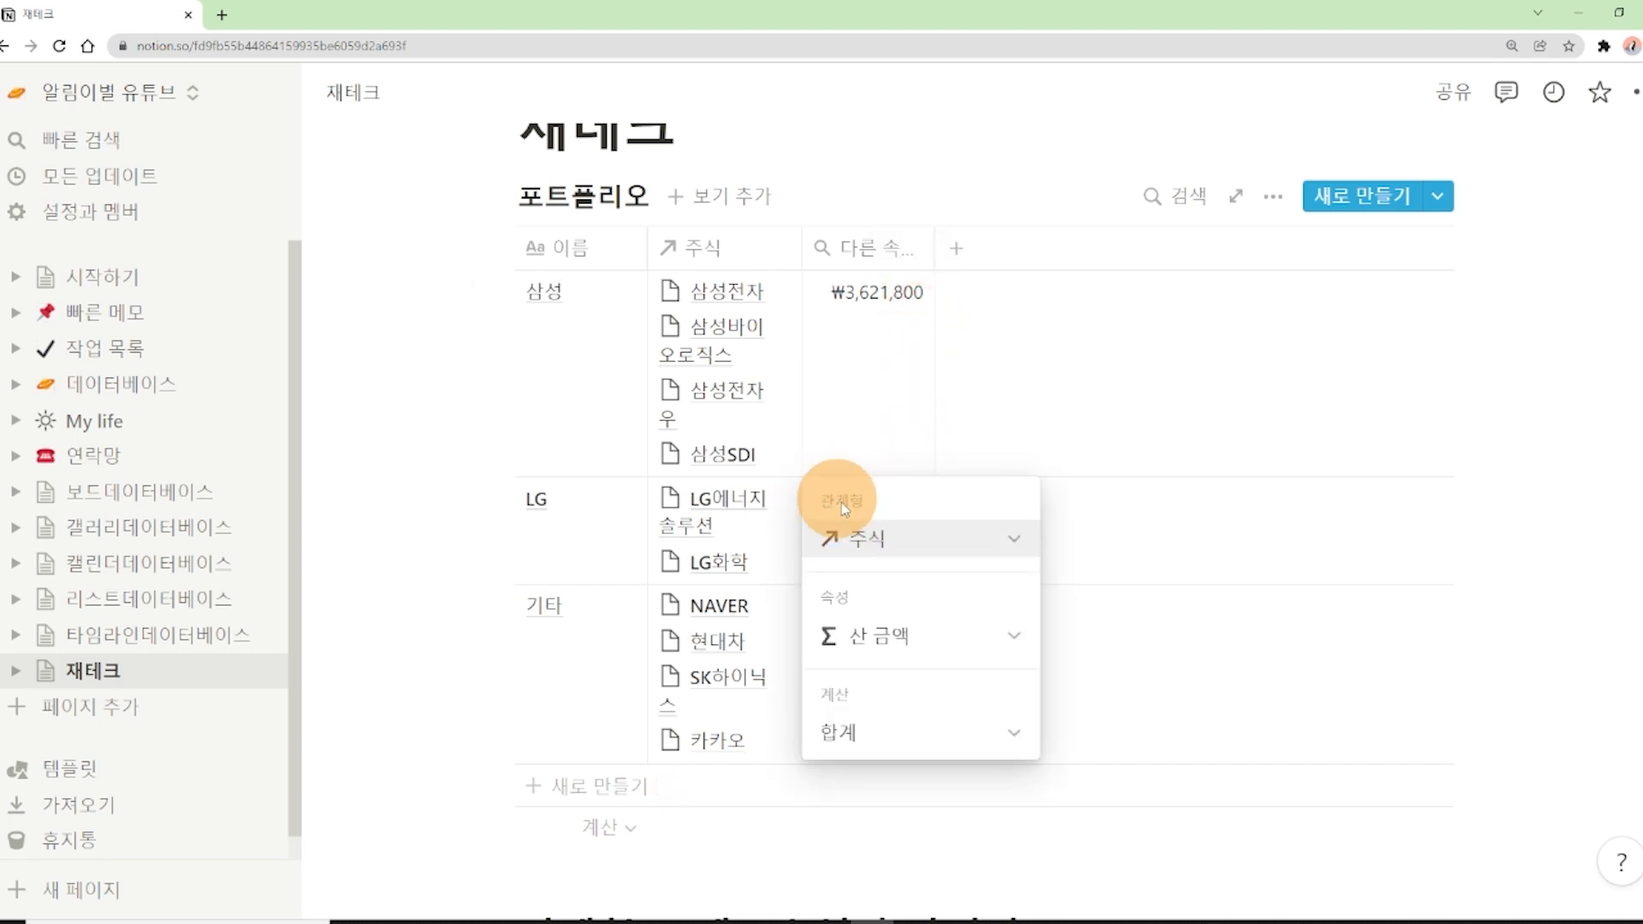
pyautogui.click(856, 539)
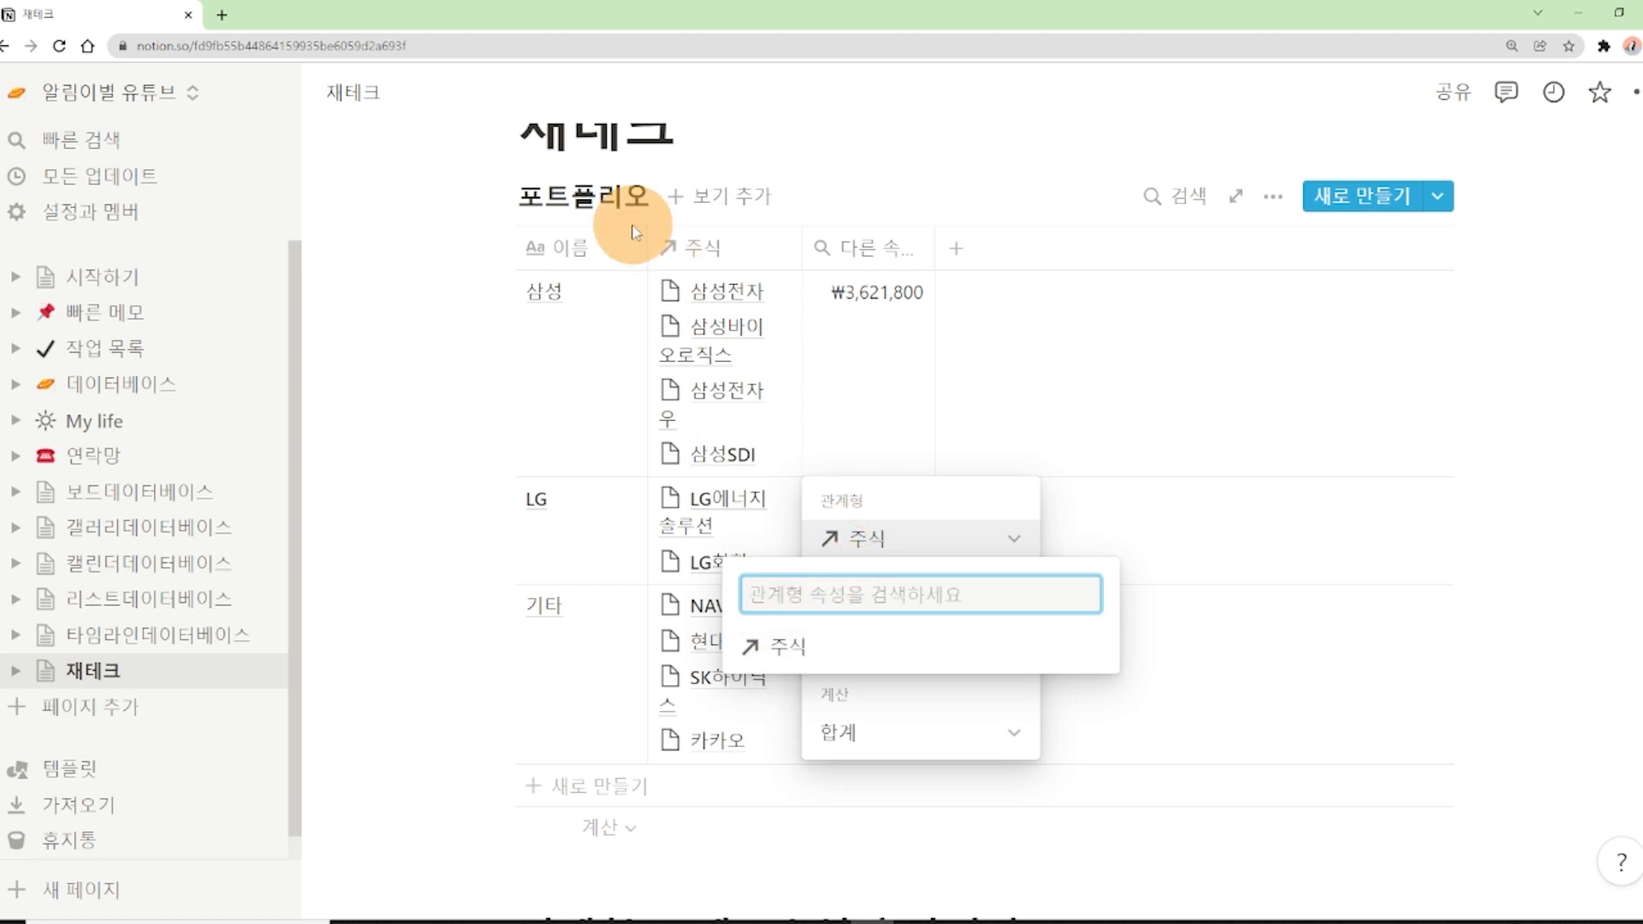
pyautogui.click(805, 658)
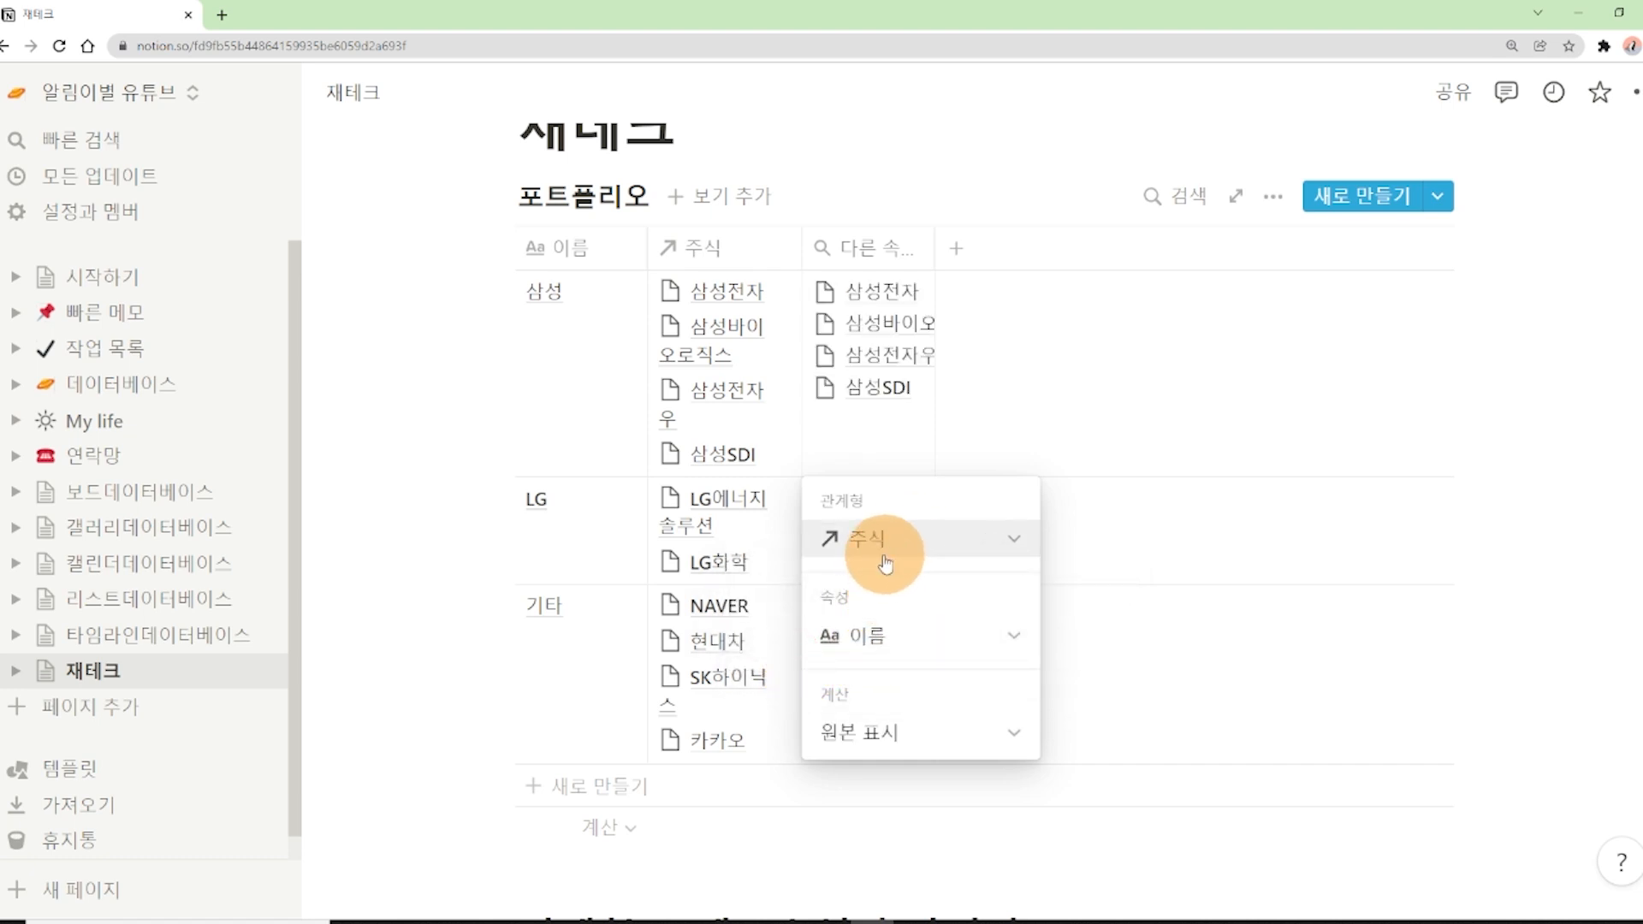
pyautogui.click(882, 636)
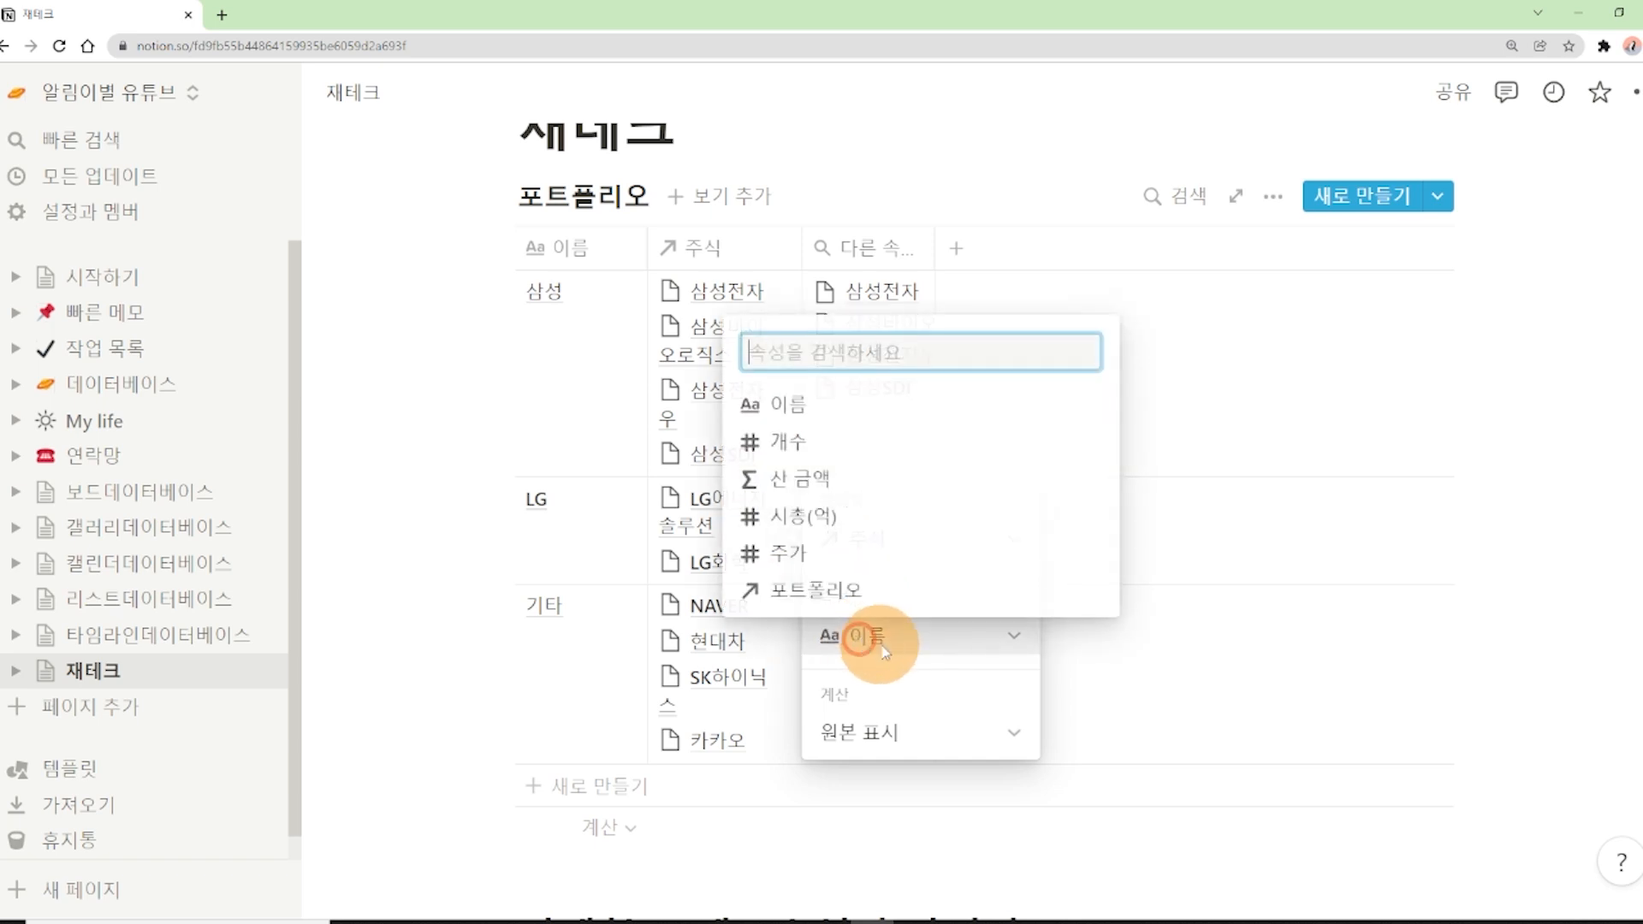
pyautogui.click(827, 490)
pyautogui.click(916, 737)
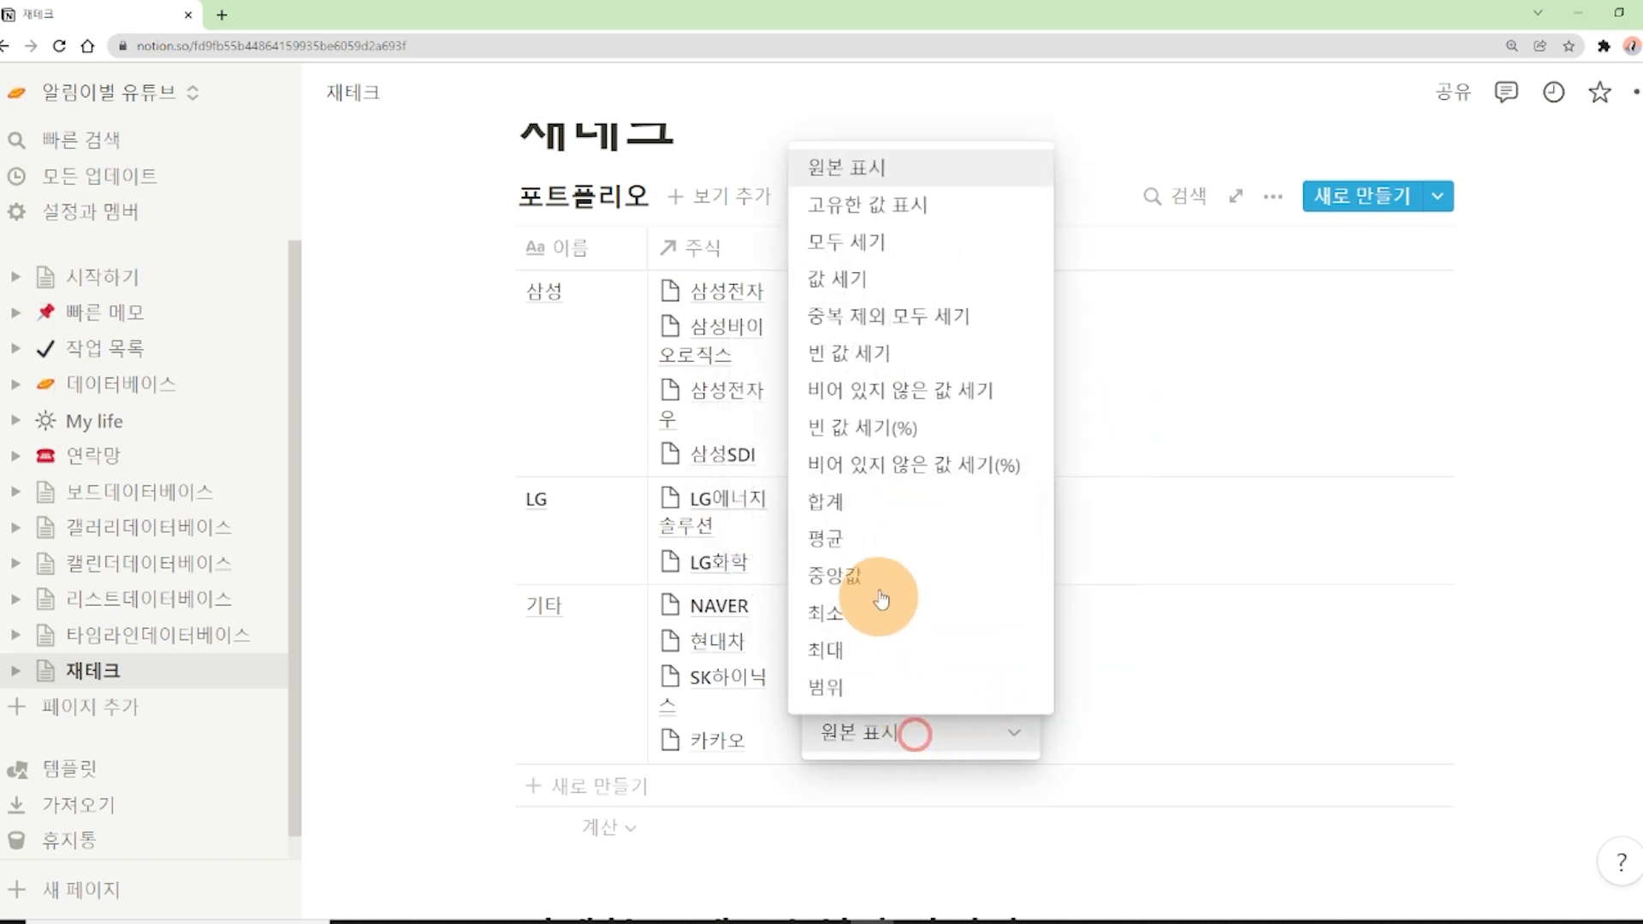
pyautogui.click(870, 503)
pyautogui.click(1357, 487)
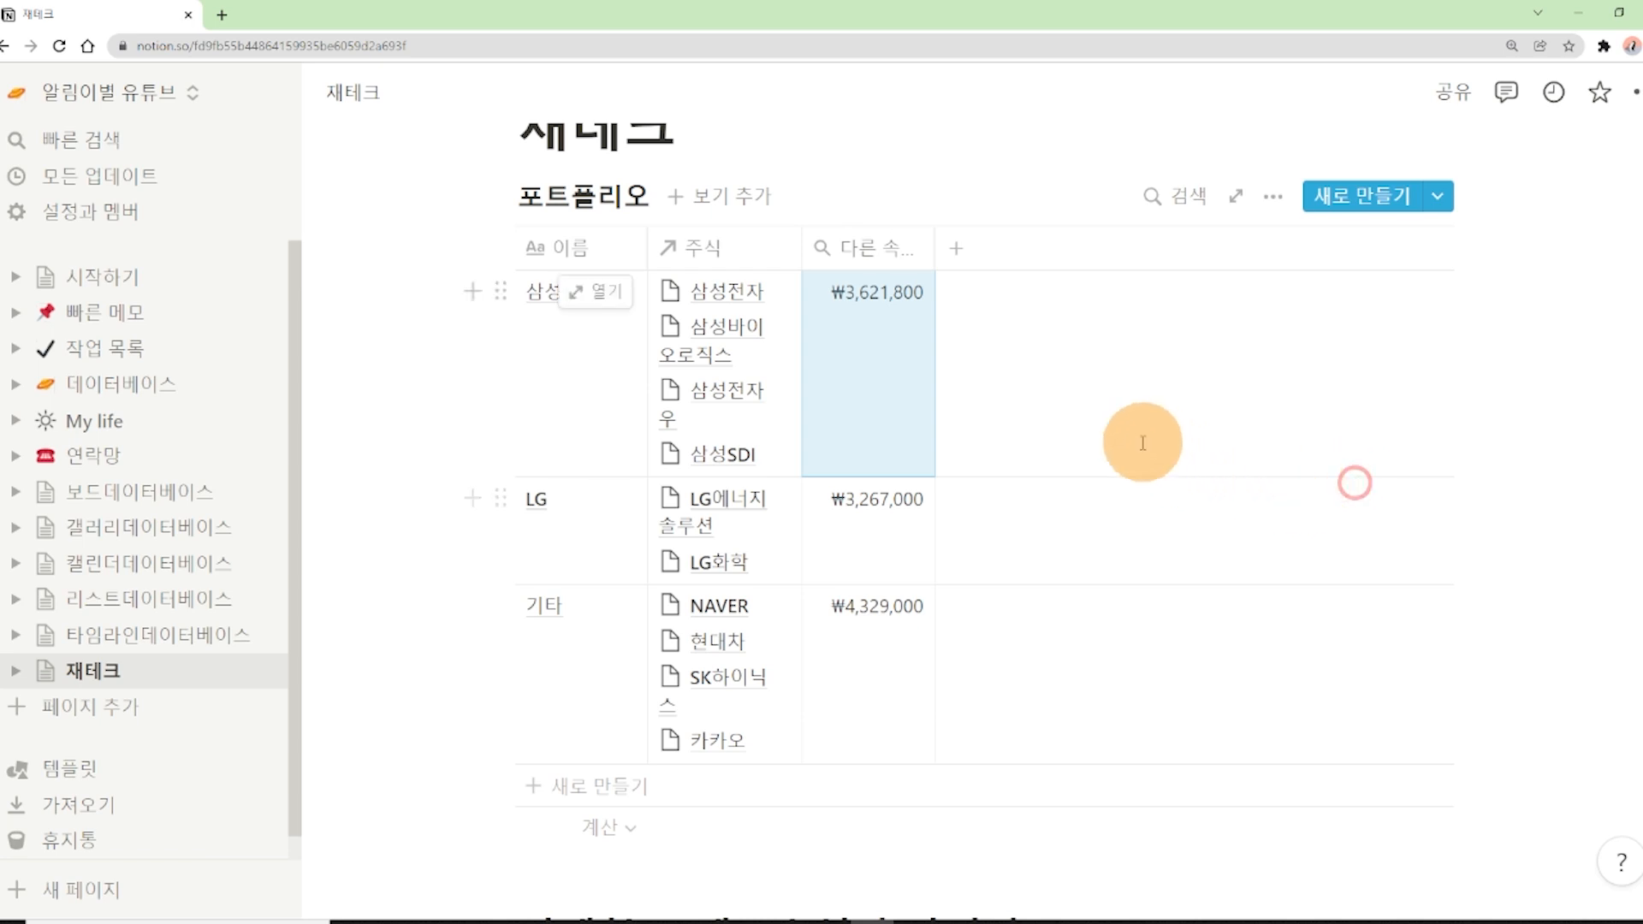
# Step: Insert "다른 속성" before 가져올 in the 롤업 note and add ", 계산!" at its end
pyautogui.scroll(-4, 1038, 543)
pyautogui.click(961, 692)
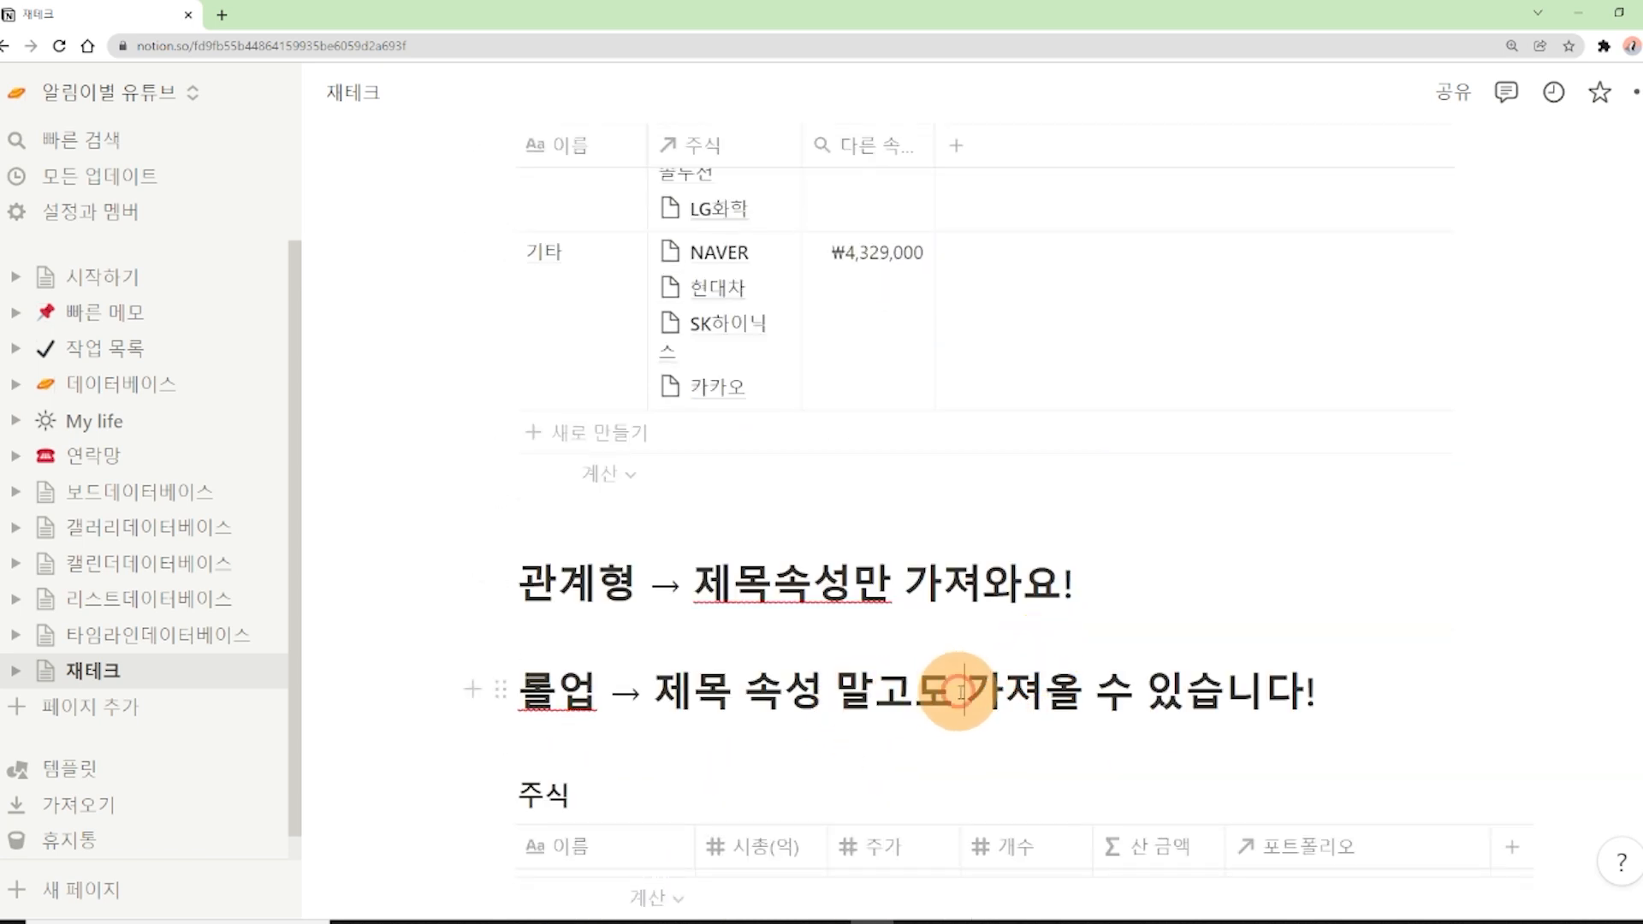
pyautogui.write('다른 속성')
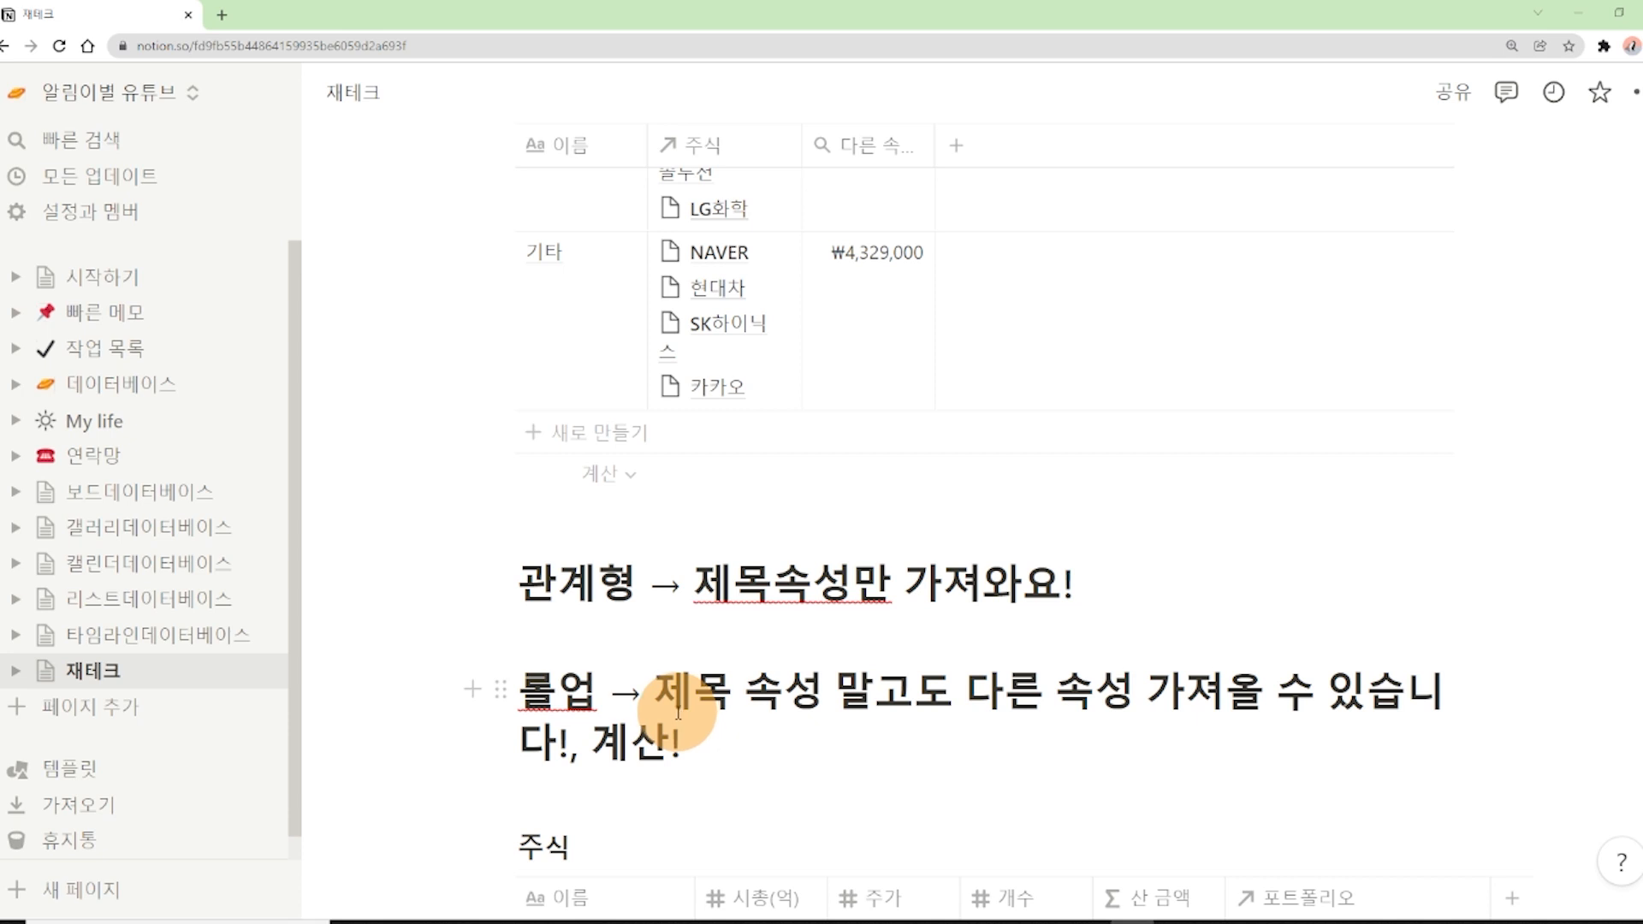
# Step: Open the 데이터베이스 page and view the lessons in the 강의 순서(계획) table
pyautogui.scroll(2, 931, 706)
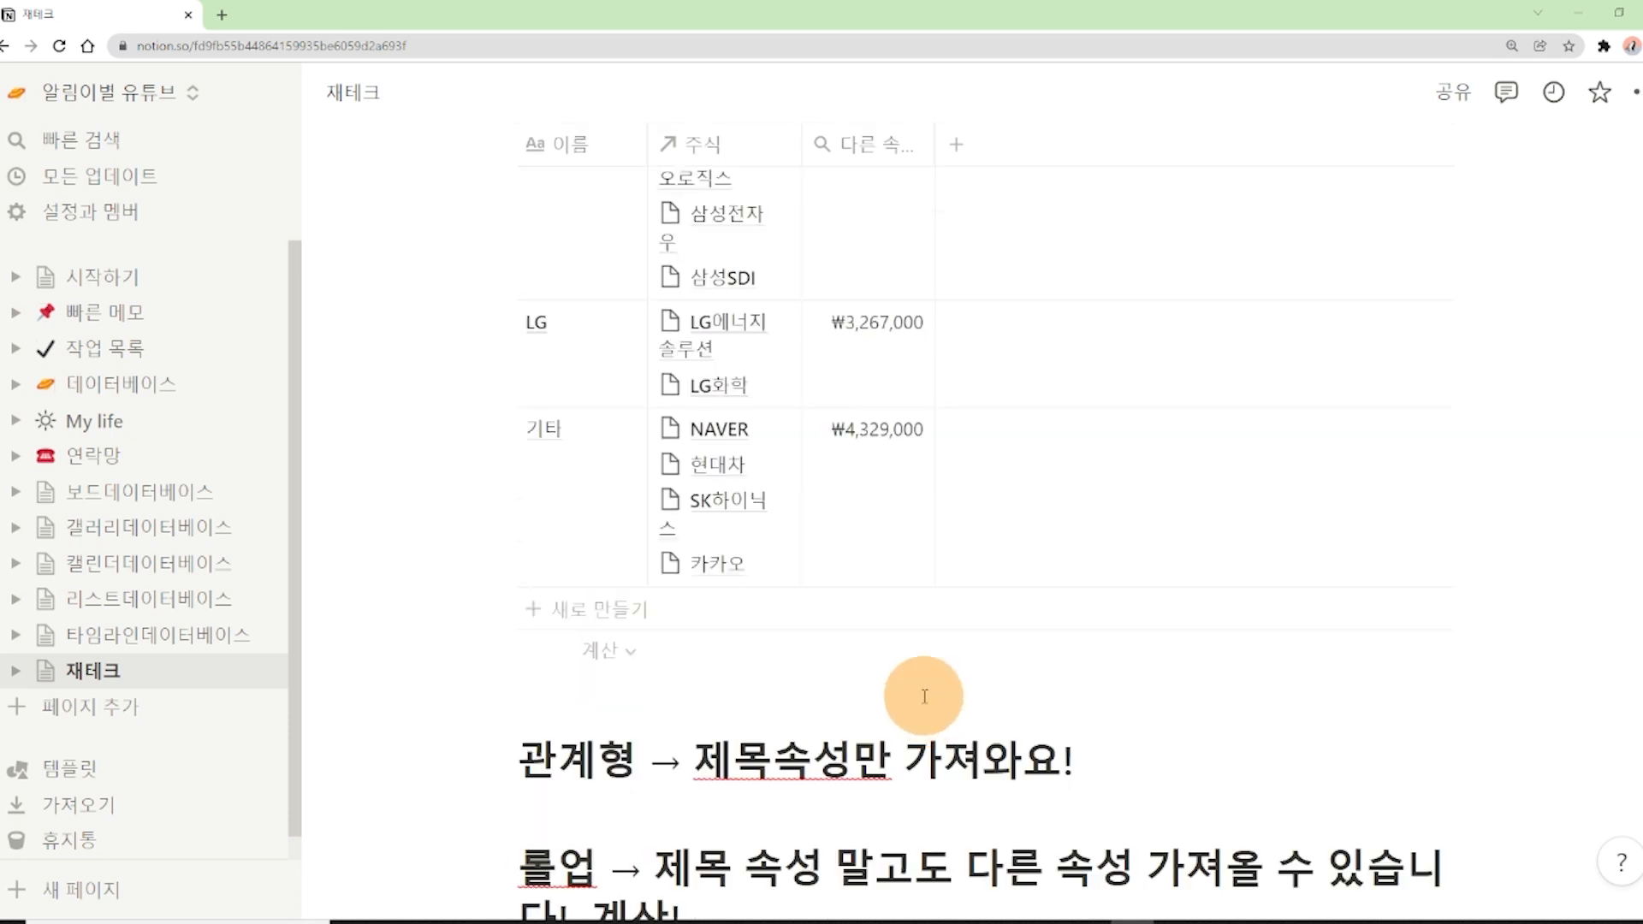
pyautogui.scroll(3, 924, 695)
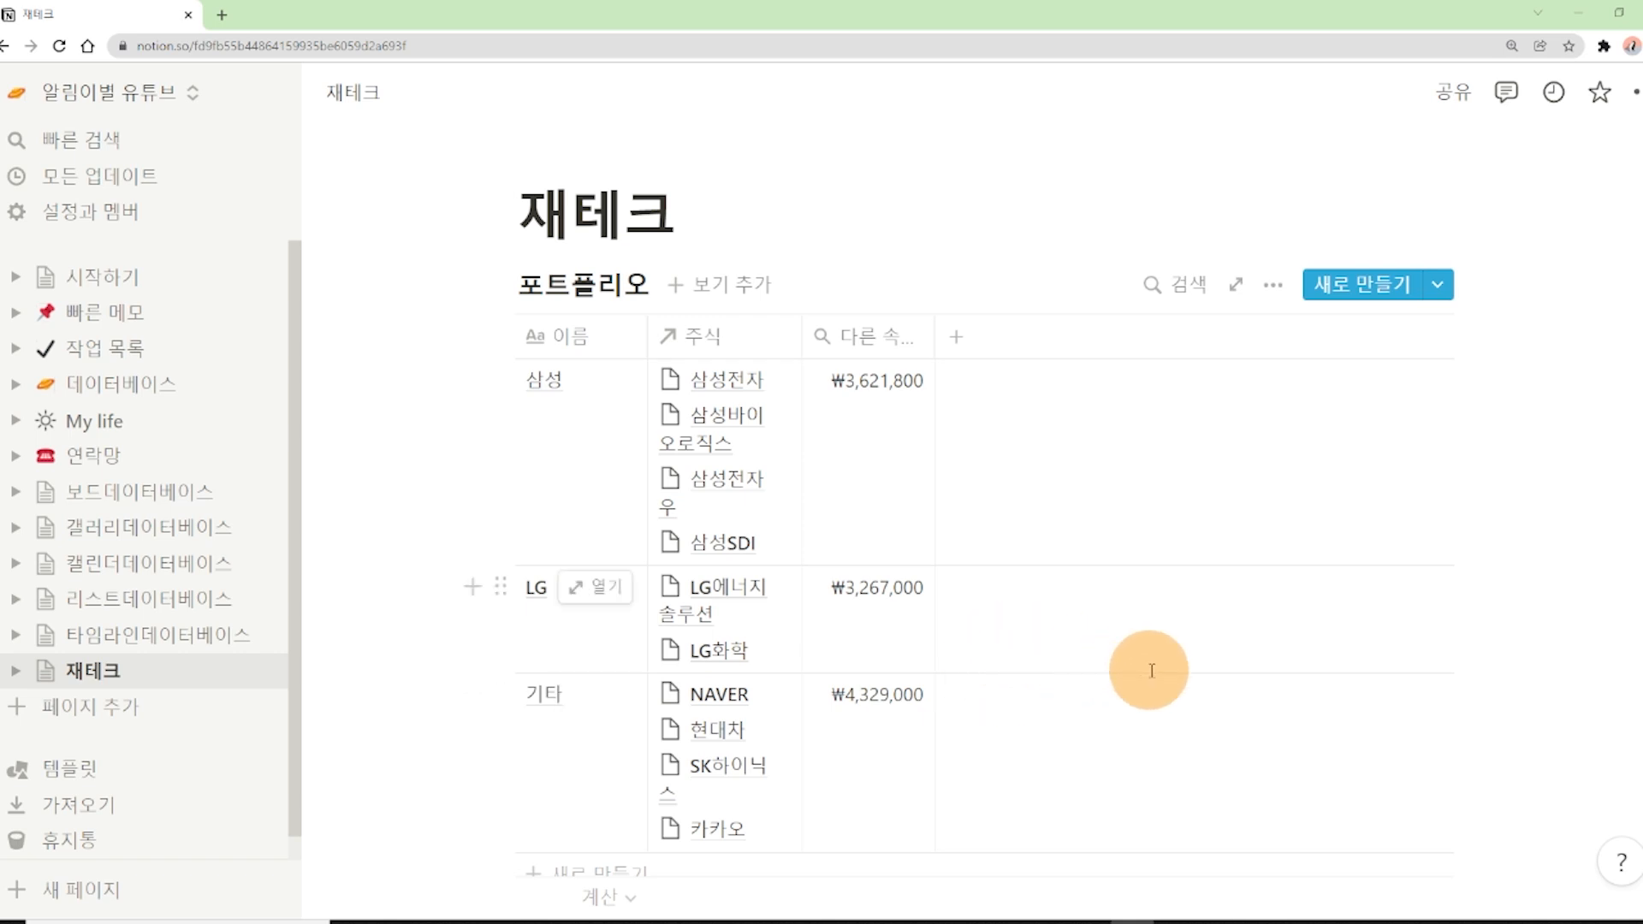
pyautogui.click(110, 387)
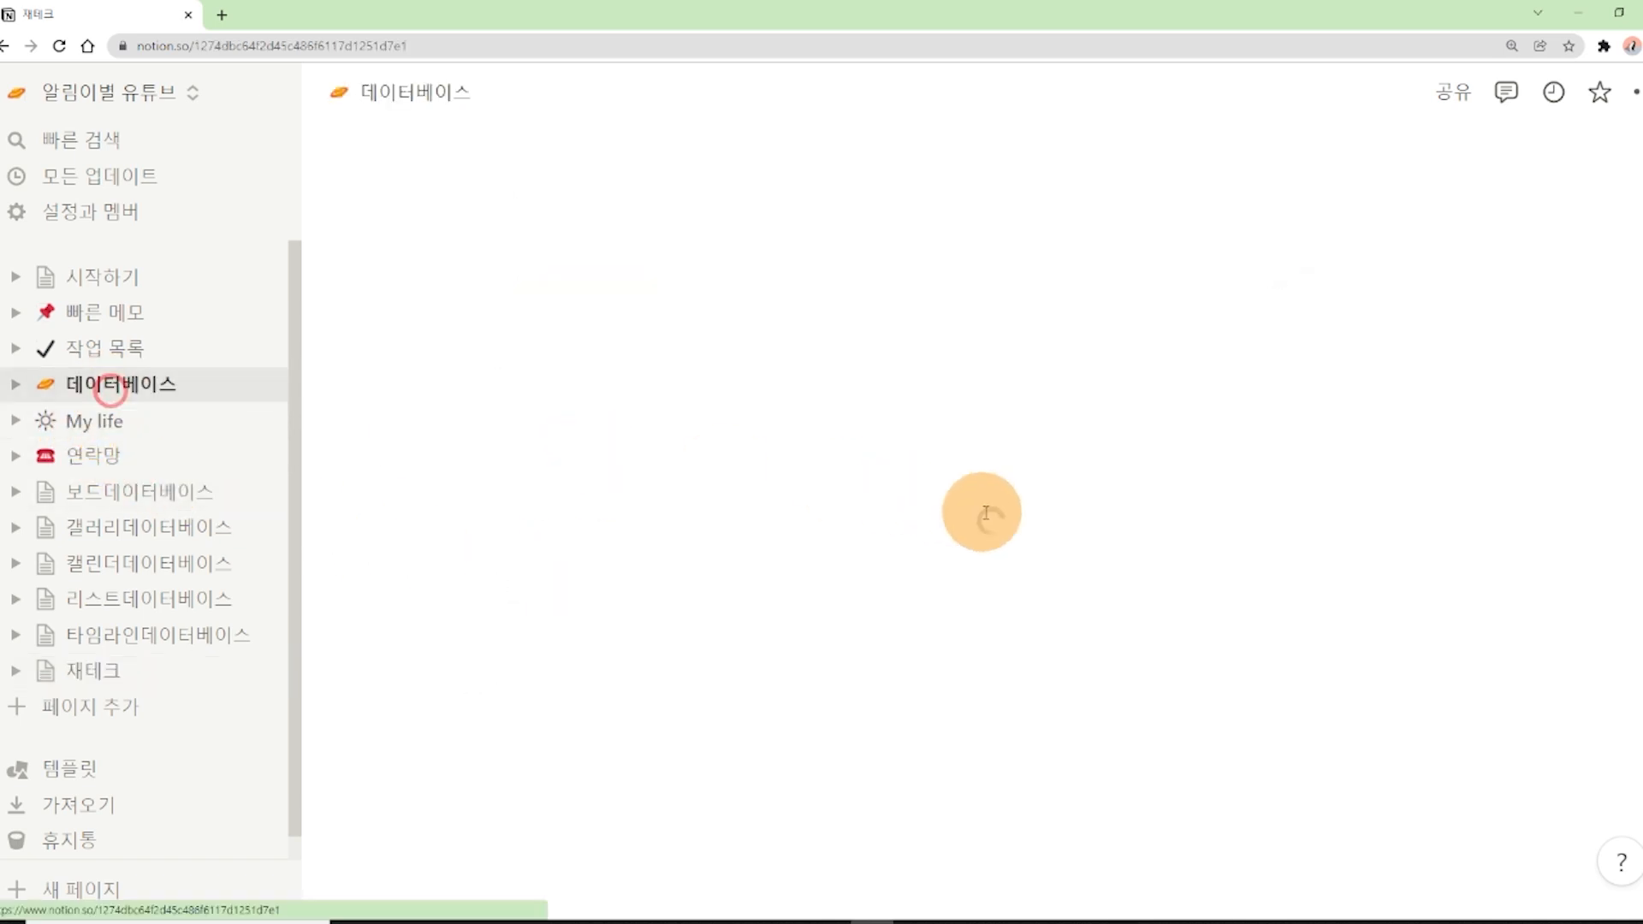
pyautogui.scroll(-1, 1010, 525)
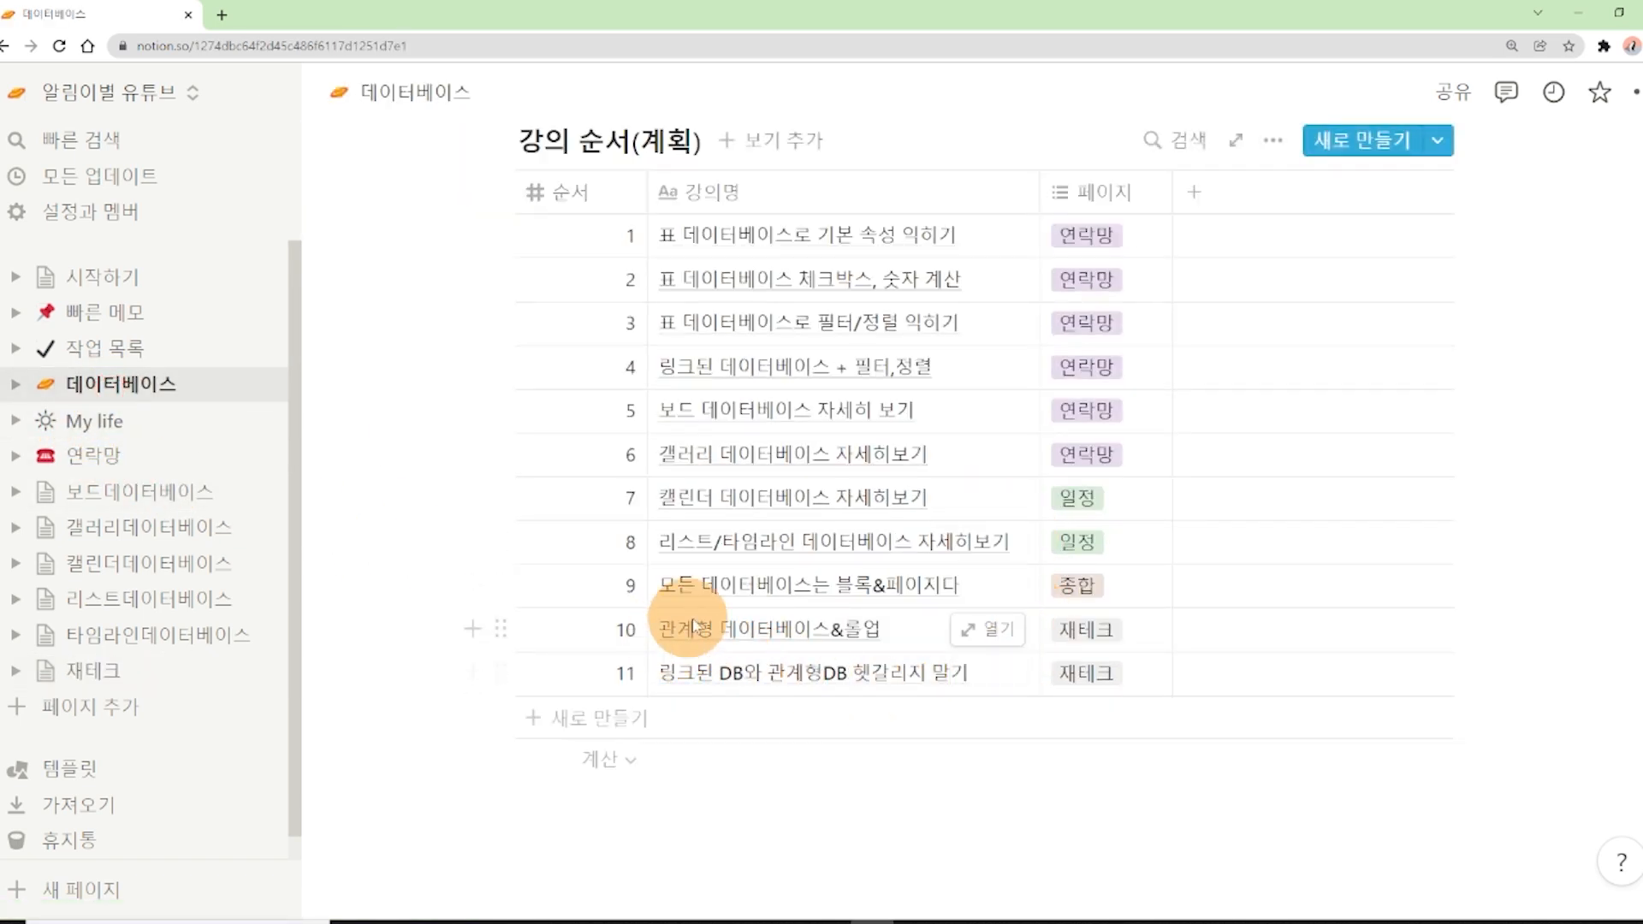